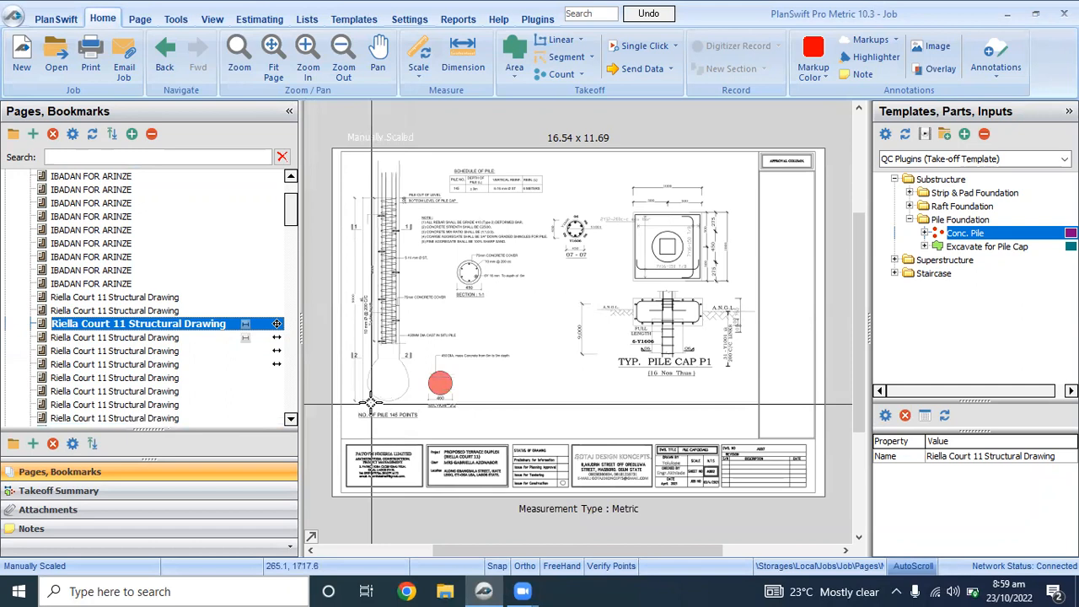
pyautogui.scroll(3, 371, 390)
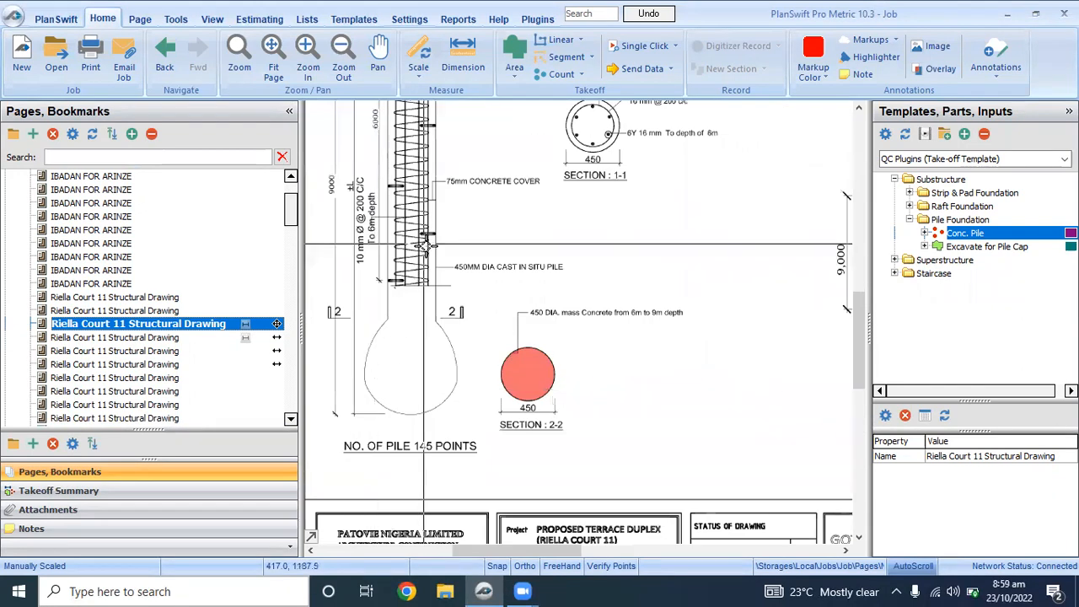
pyautogui.scroll(-2, 393, 362)
pyautogui.scroll(1, 426, 254)
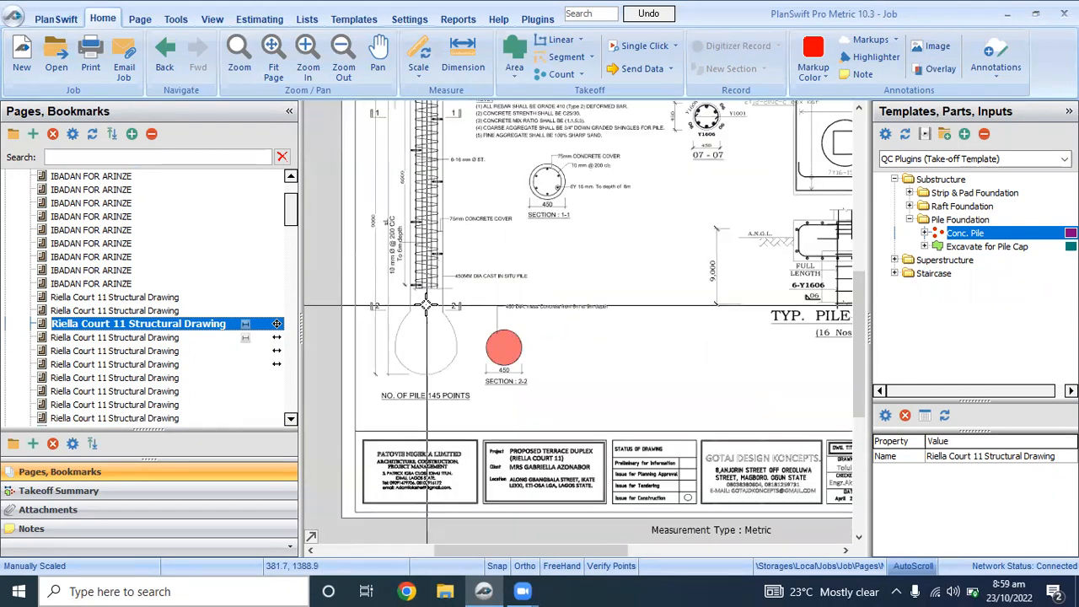
pyautogui.scroll(2, 426, 302)
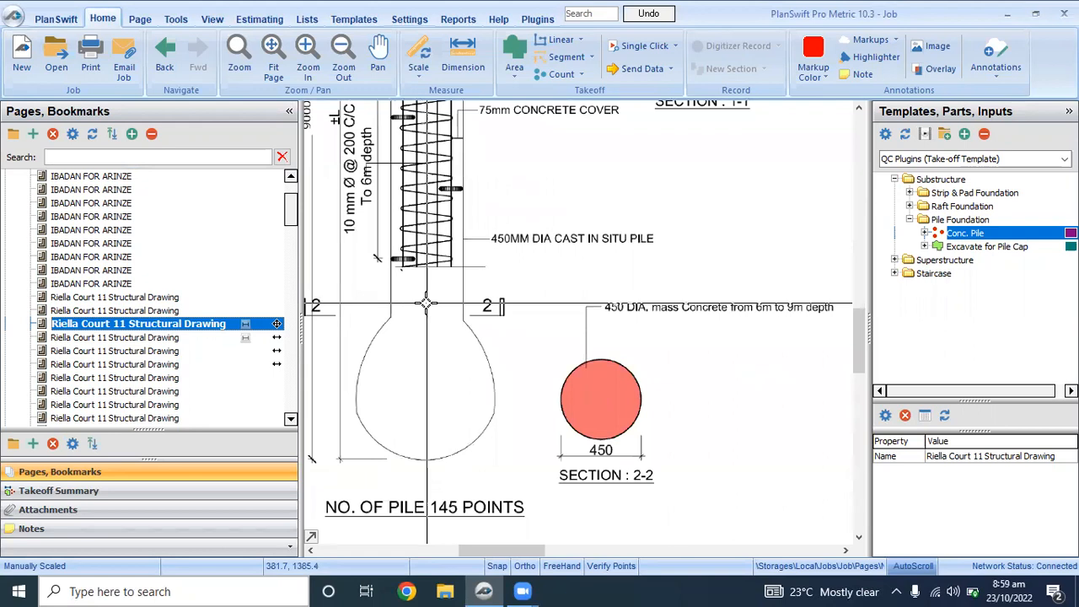
pyautogui.scroll(-4, 429, 358)
pyautogui.scroll(2, 82, 243)
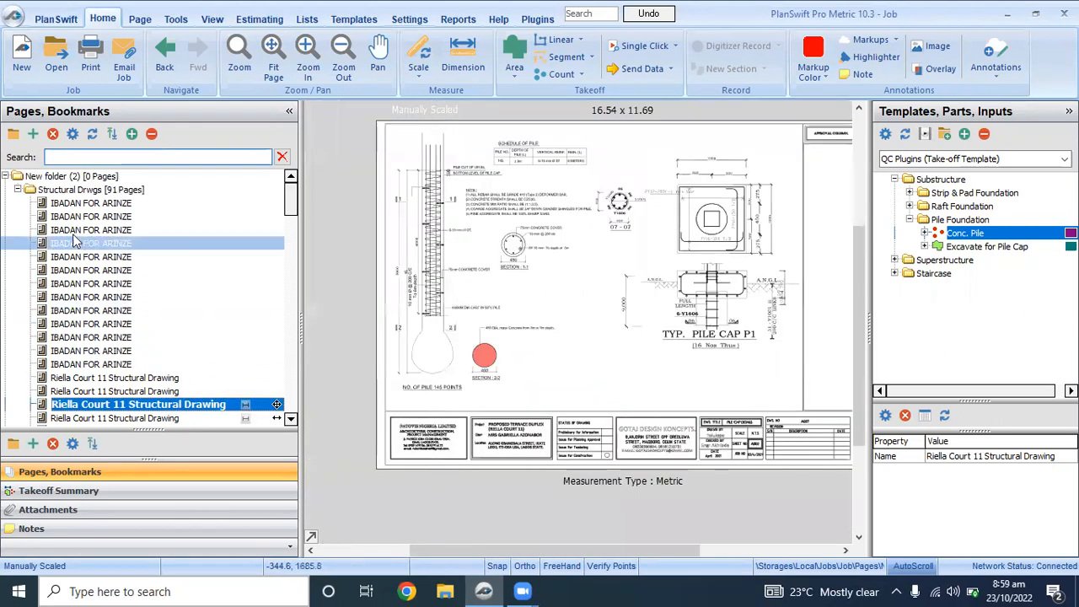
# Step: Collapse the Structural Drwgs folder and view the pile details and pile summary on the scaled Pile Gudu page
pyautogui.click(18, 190)
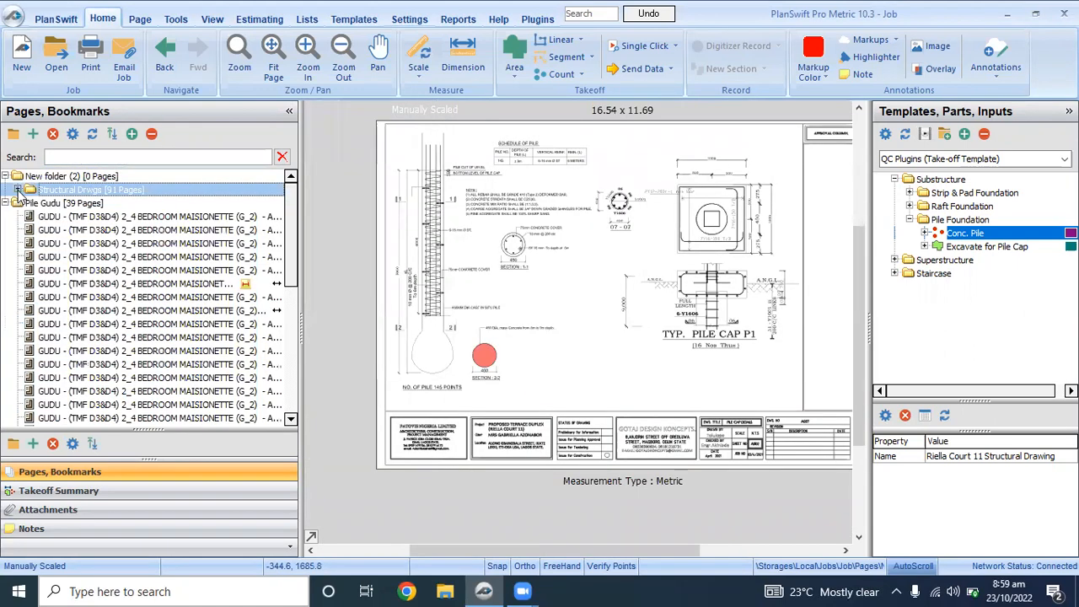
pyautogui.click(174, 286)
pyautogui.scroll(2, 481, 273)
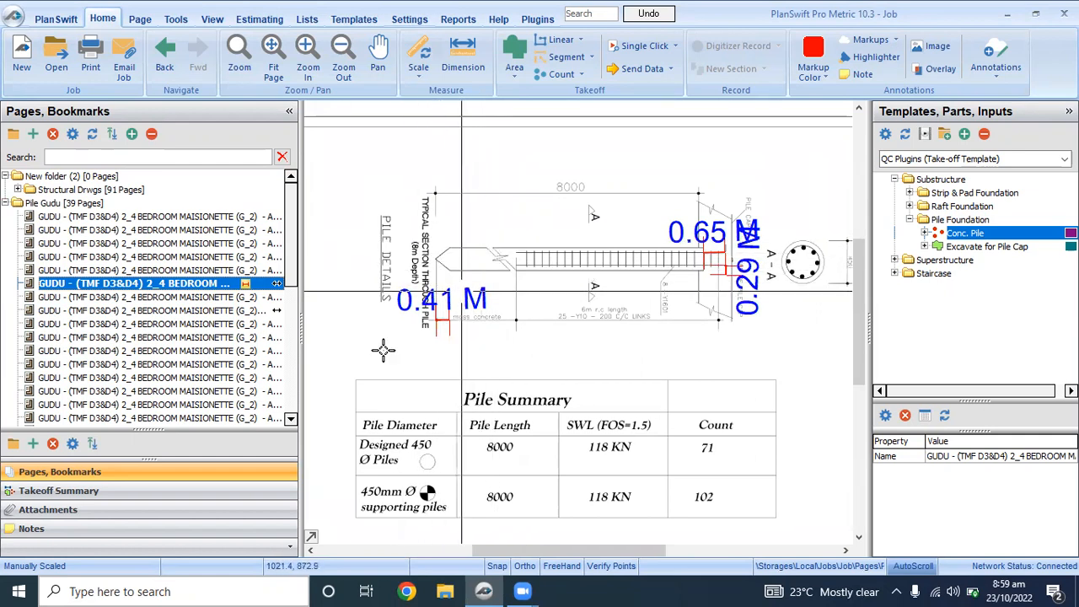
# Step: Collapse the Pile Gudu folder, reopen the Riella Court 11 pile drawing and check the number of pile points
pyautogui.click(6, 203)
pyautogui.click(18, 190)
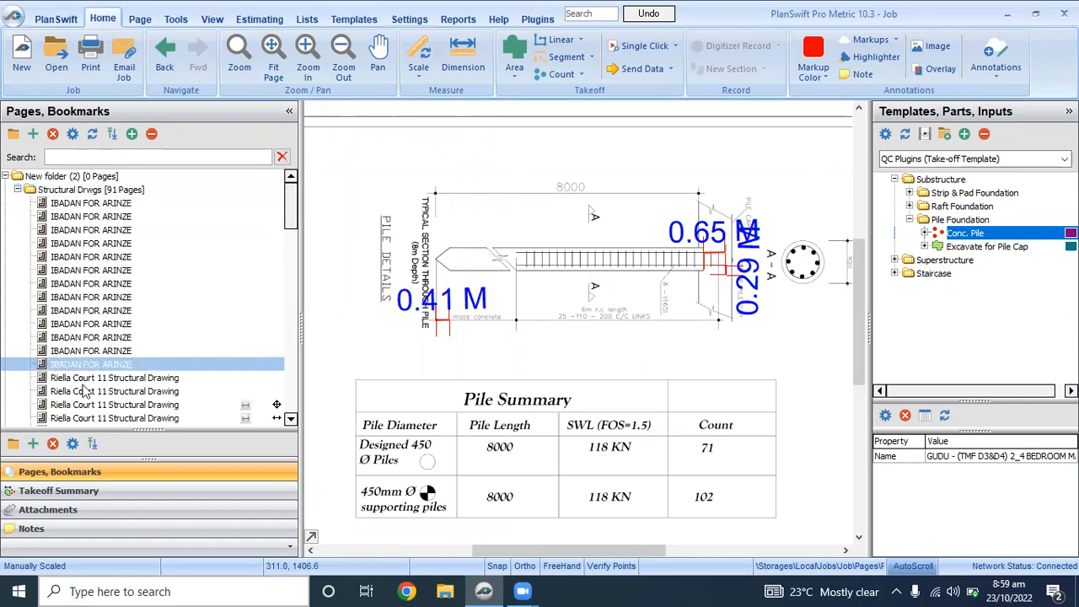
pyautogui.click(102, 406)
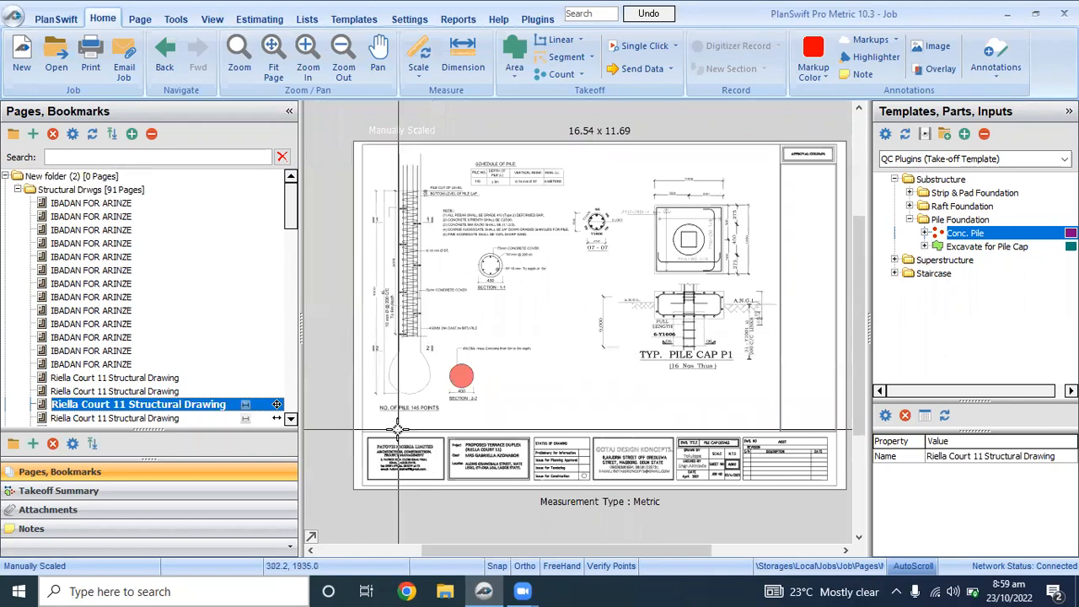
pyautogui.scroll(3, 404, 410)
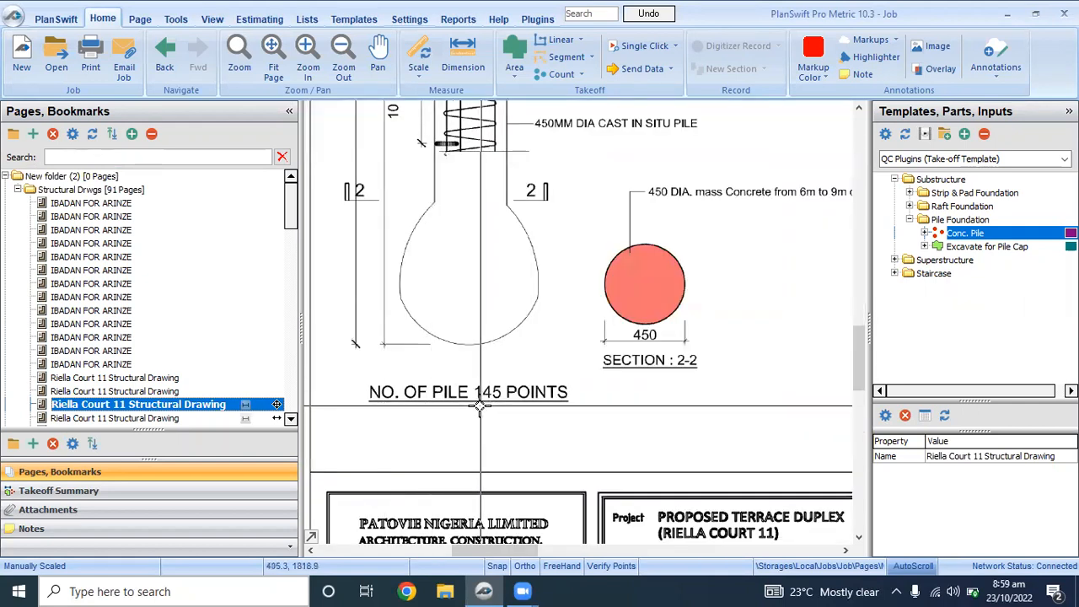
pyautogui.scroll(-3, 497, 403)
pyautogui.scroll(2, 552, 371)
pyautogui.scroll(-3, 552, 375)
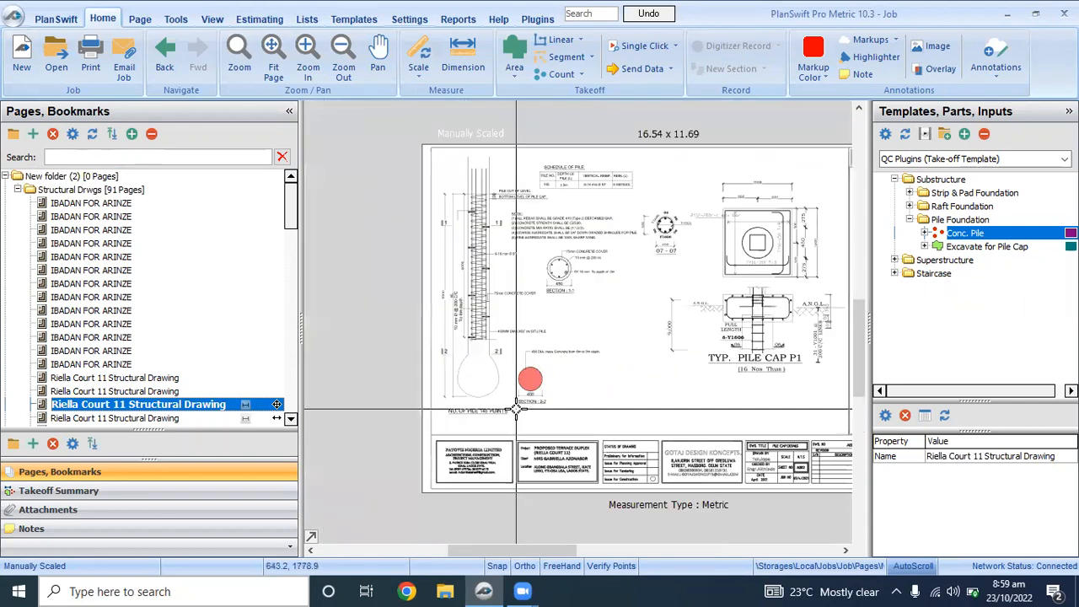
# Step: Examine the pile reinforcement callouts, section 1-1, the notes and the schedule of piles for bar sizes, spacing, cover and depth
pyautogui.scroll(3, 549, 265)
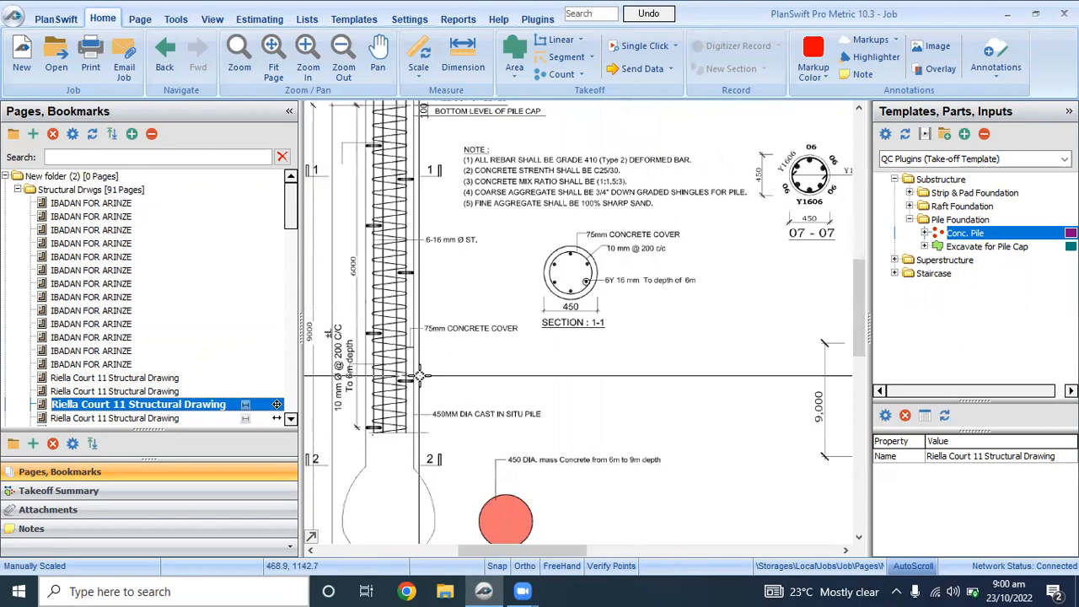
pyautogui.scroll(2, 460, 236)
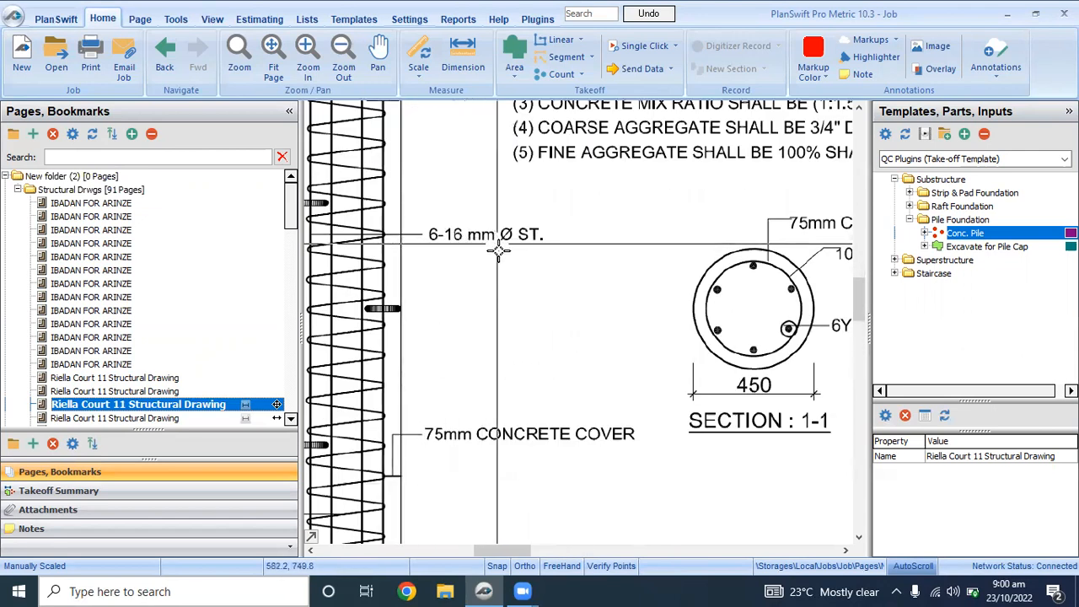
pyautogui.scroll(-5, 472, 243)
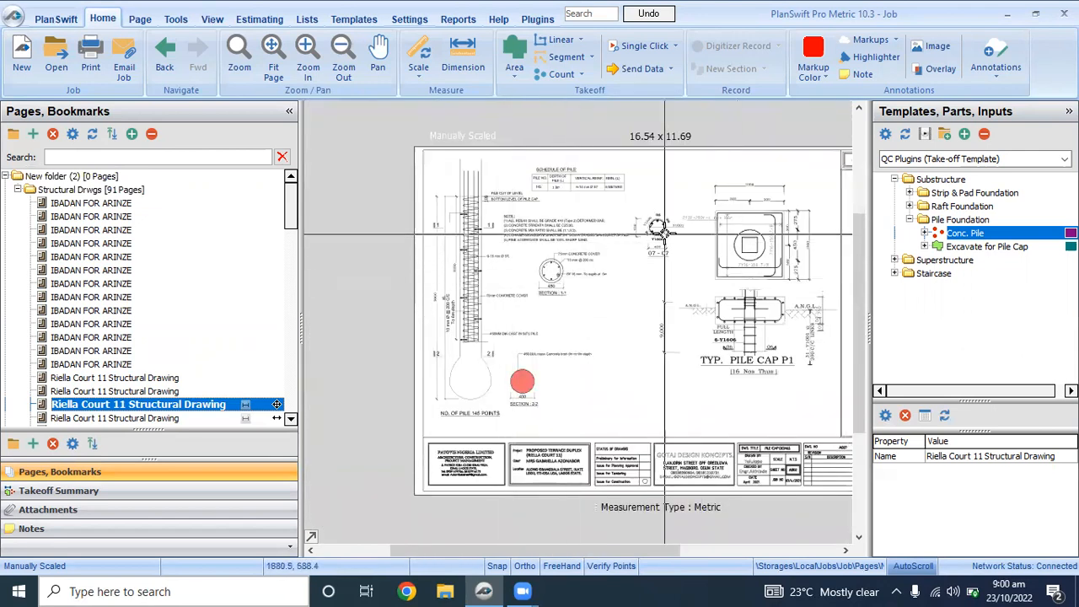
pyautogui.scroll(3, 667, 239)
pyautogui.scroll(-3, 755, 193)
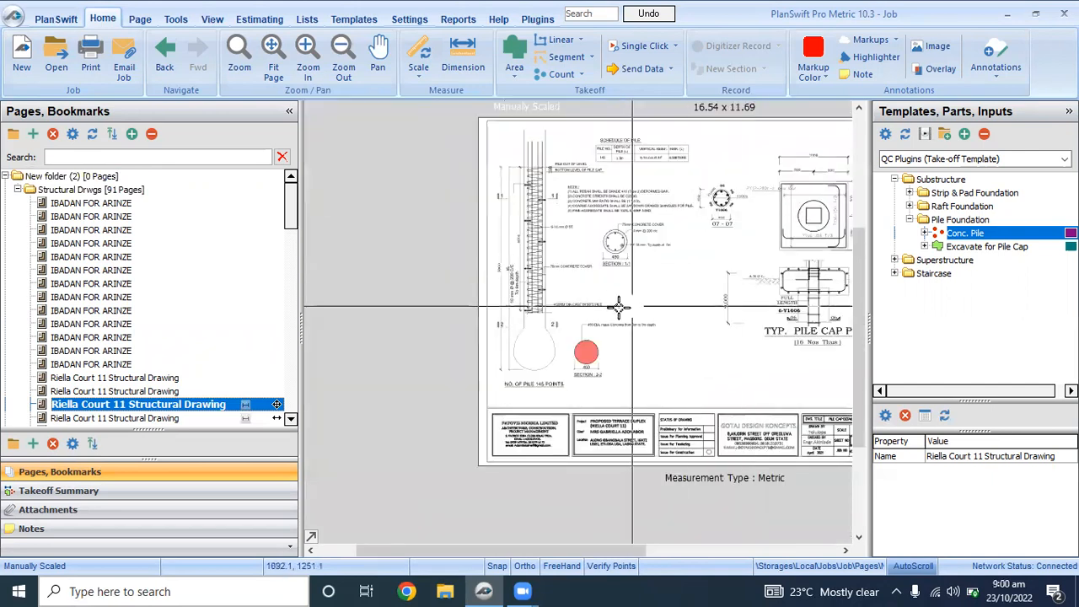
pyautogui.scroll(3, 717, 233)
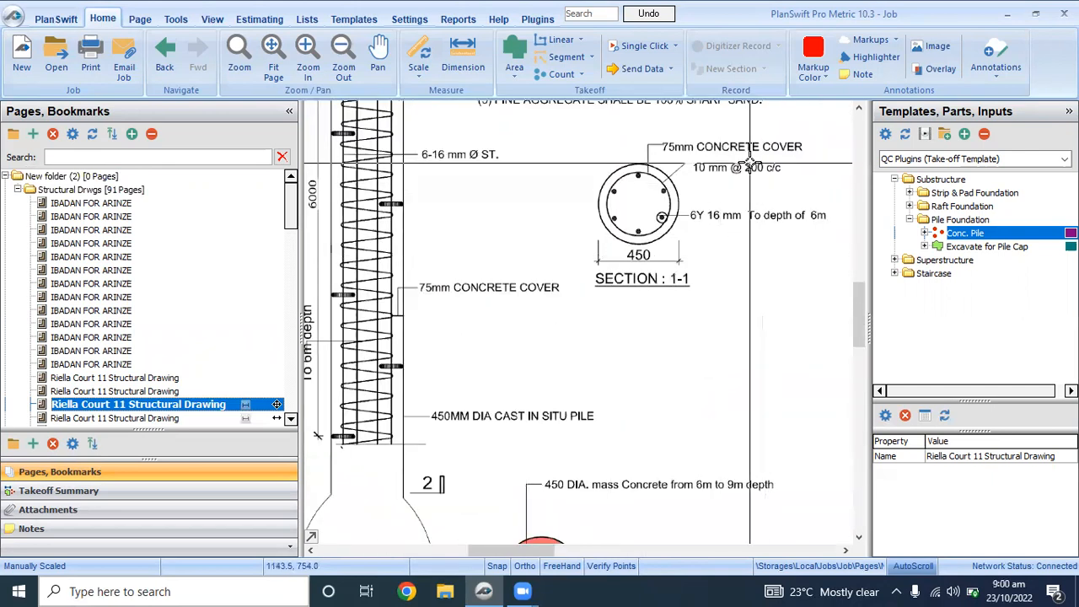
pyautogui.scroll(-3, 609, 214)
pyautogui.scroll(5, 724, 273)
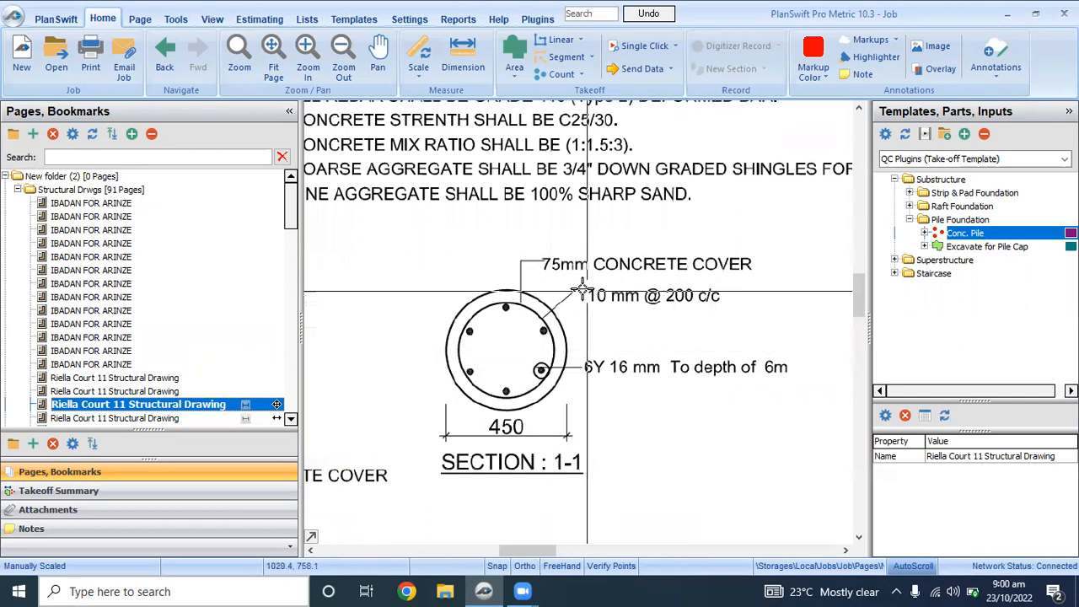
pyautogui.scroll(-3, 612, 280)
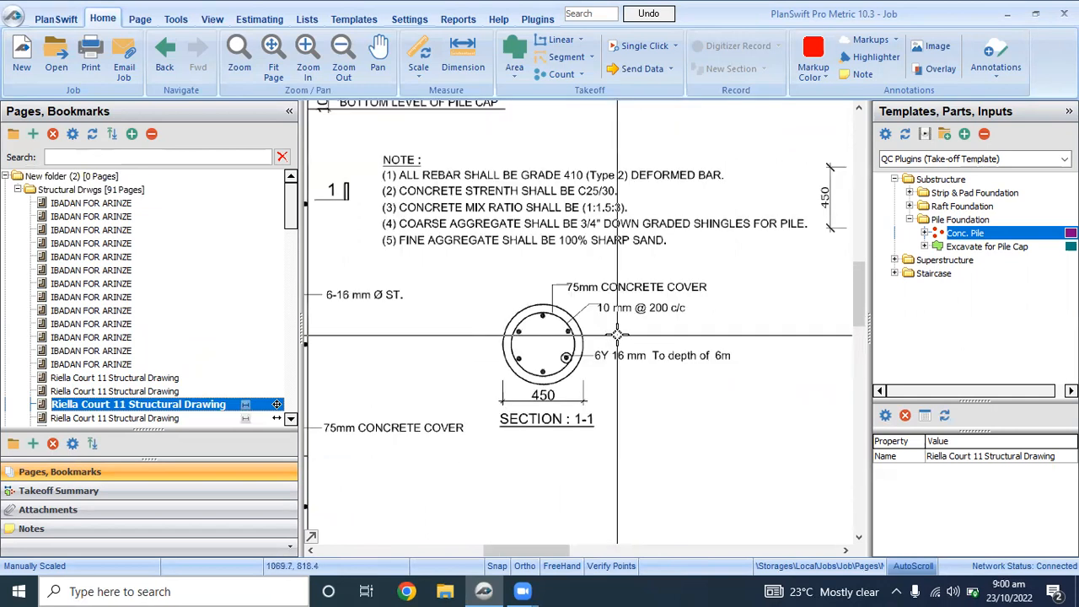
pyautogui.scroll(2, 654, 353)
pyautogui.scroll(-3, 657, 359)
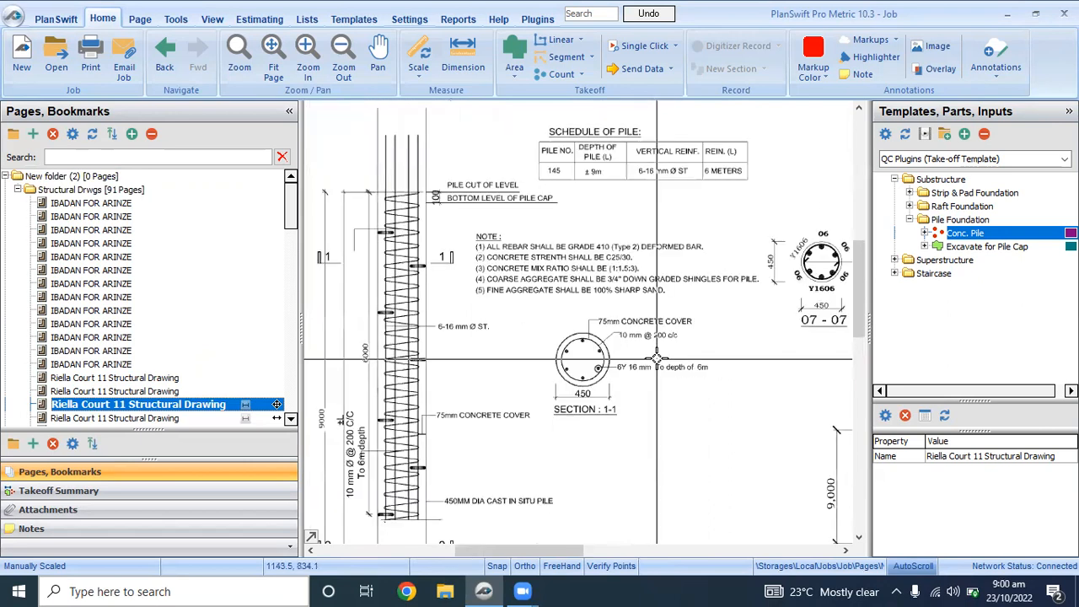
# Step: Dimension the vertical bars' projection from their top ends down to the pile cut-off level
pyautogui.scroll(3, 556, 395)
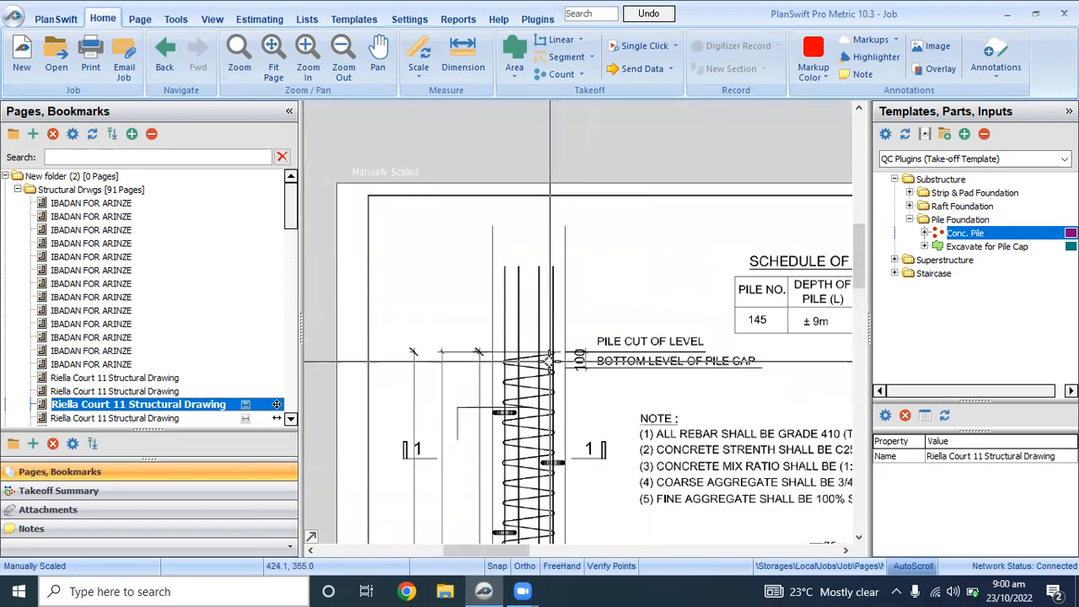
pyautogui.scroll(2, 550, 364)
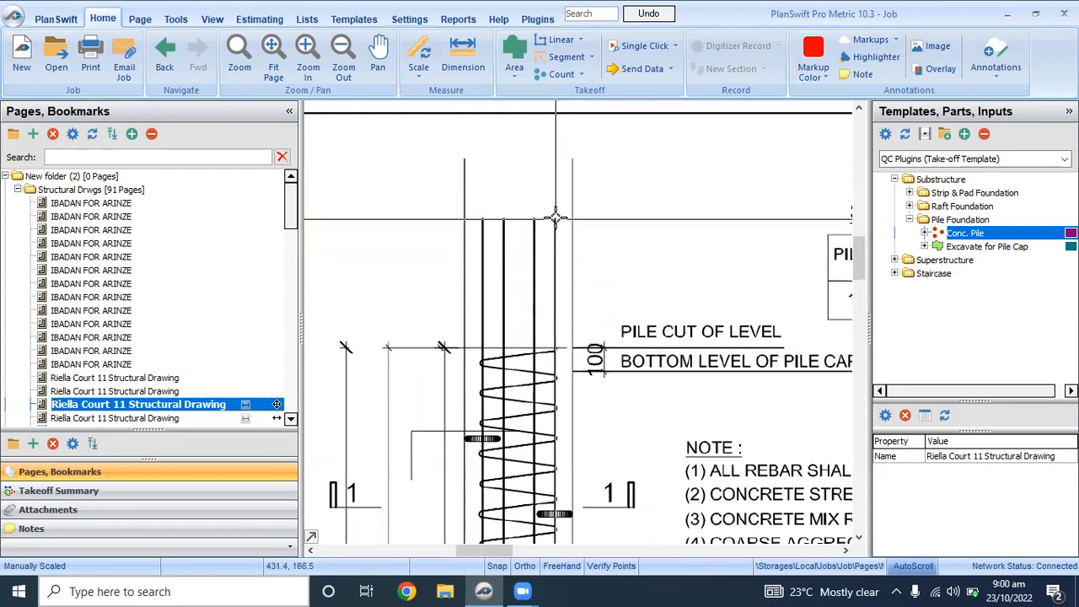
pyautogui.scroll(-5, 556, 217)
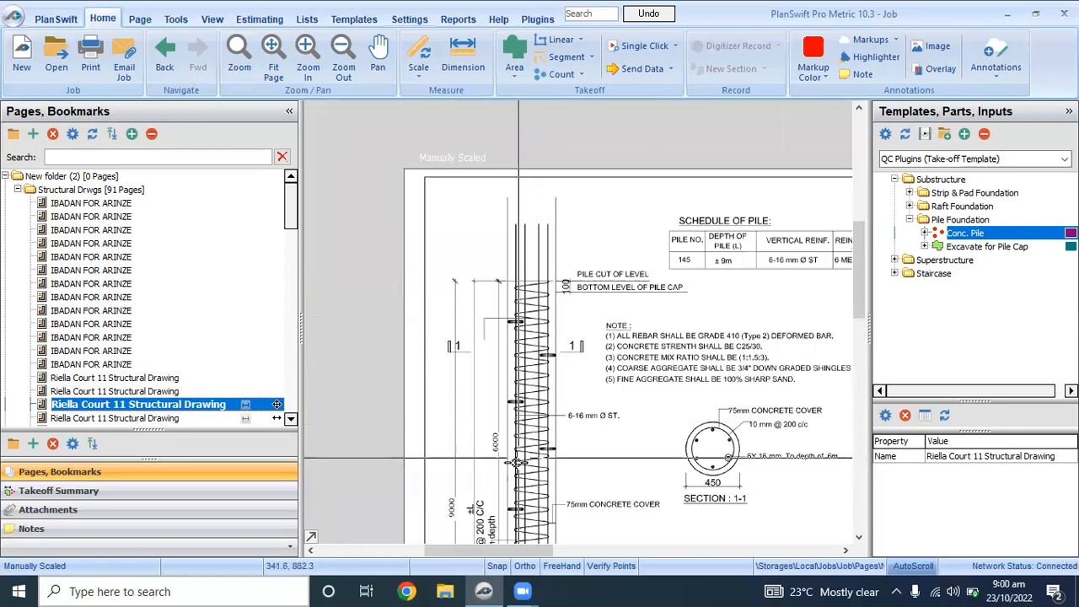
pyautogui.click(463, 55)
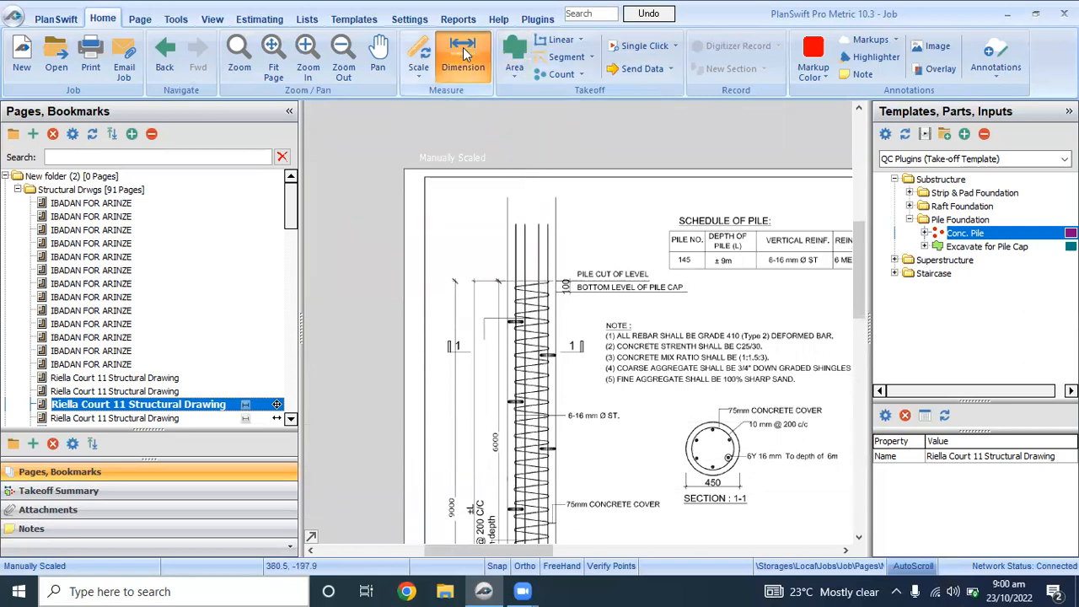
pyautogui.click(551, 221)
pyautogui.scroll(3, 549, 223)
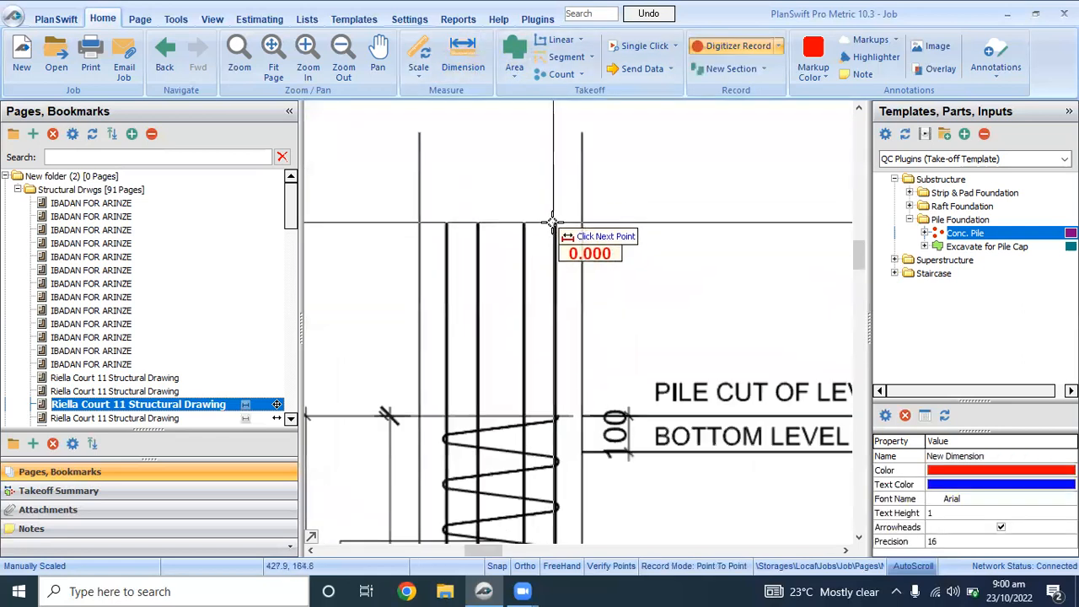
pyautogui.click(553, 416)
pyautogui.scroll(-3, 543, 316)
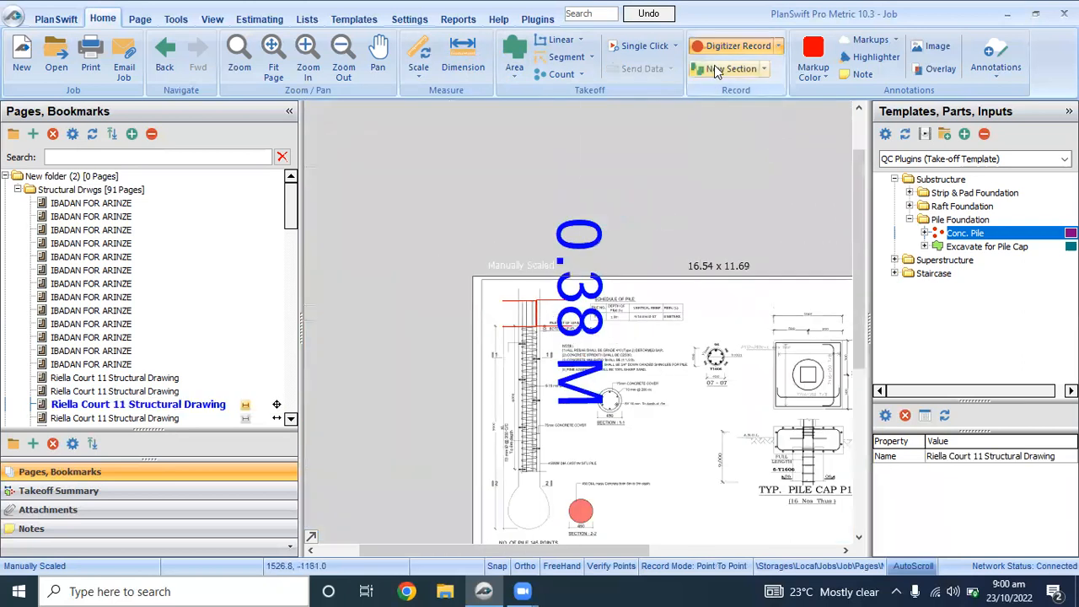
pyautogui.click(726, 41)
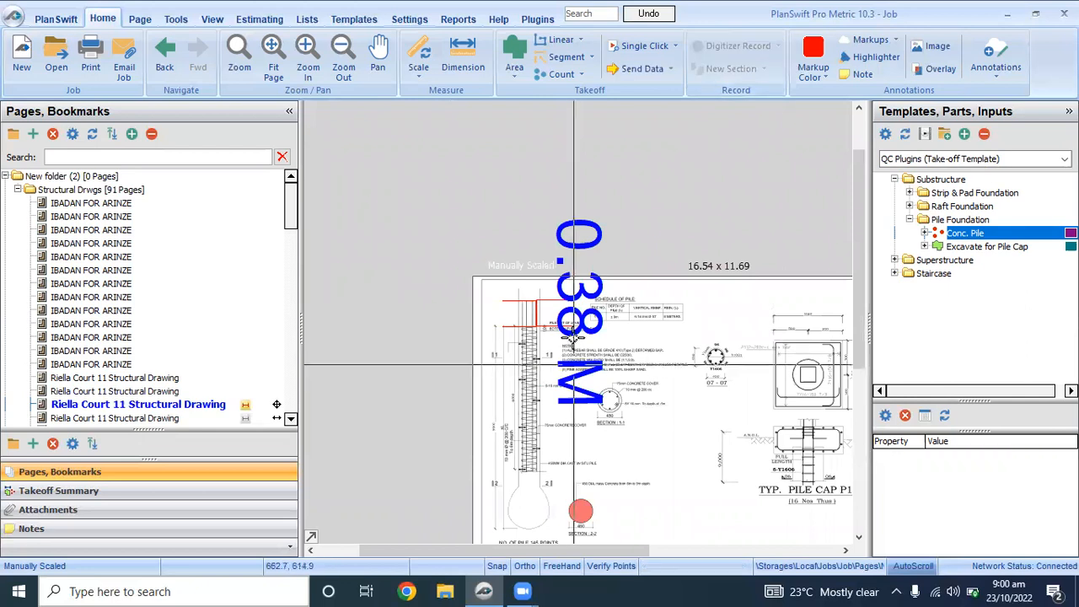
# Step: Start a Conc. Pile takeoff with a pile diameter of 0.45 and a pile number of 145
pyautogui.scroll(3, 475, 247)
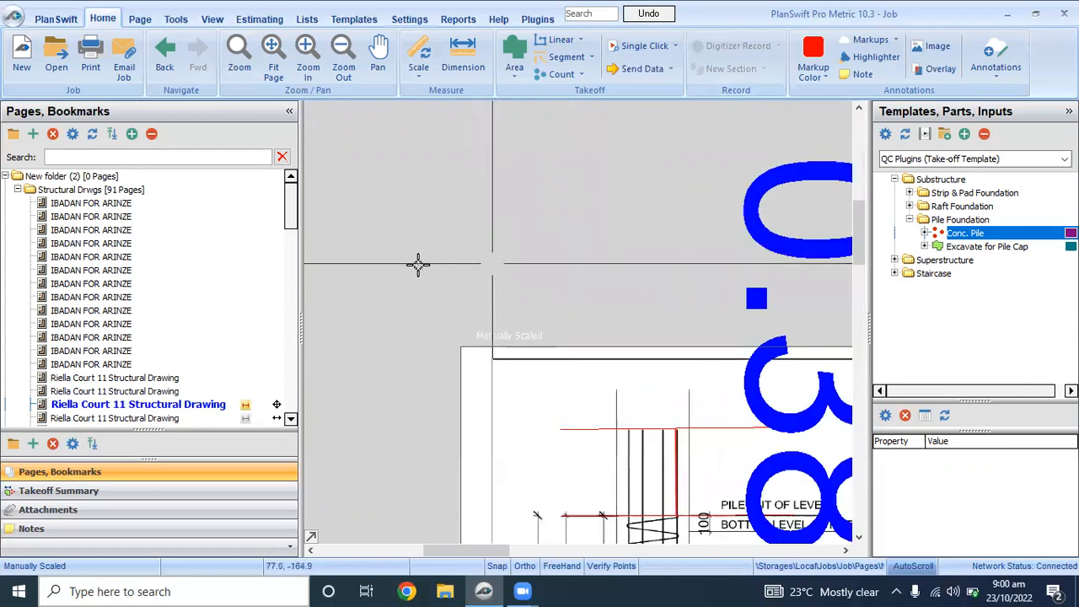
pyautogui.scroll(-3, 418, 264)
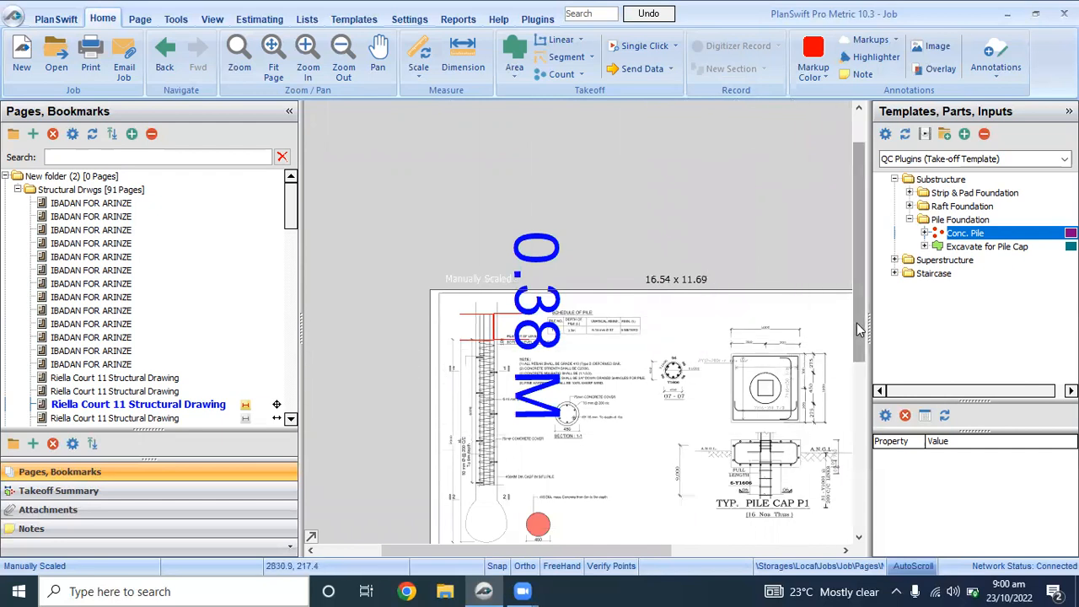
pyautogui.scroll(-3, 856, 323)
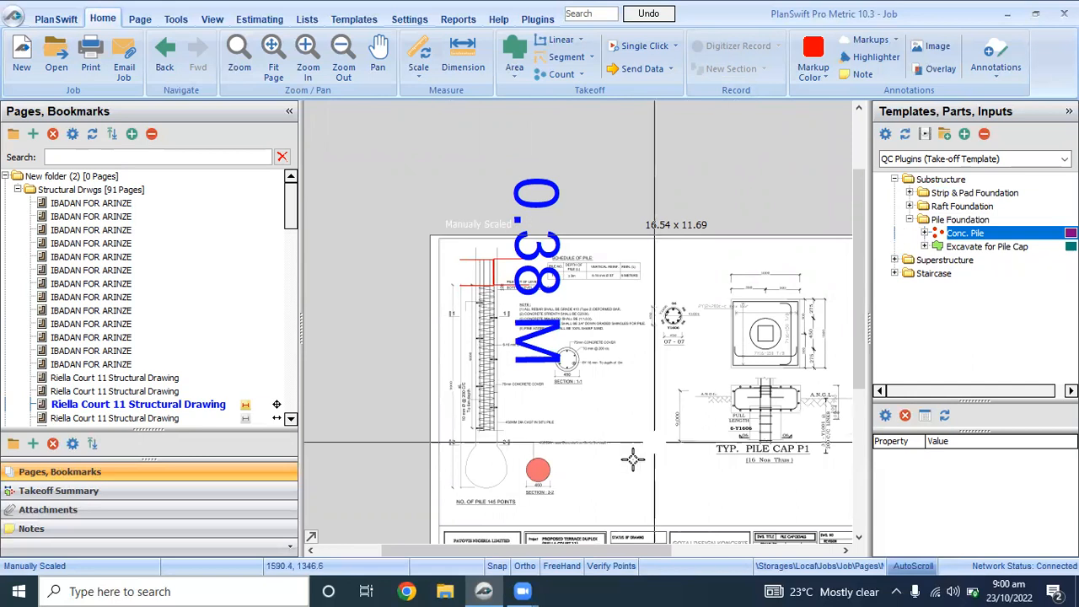
pyautogui.scroll(3, 552, 489)
pyautogui.scroll(-2, 495, 469)
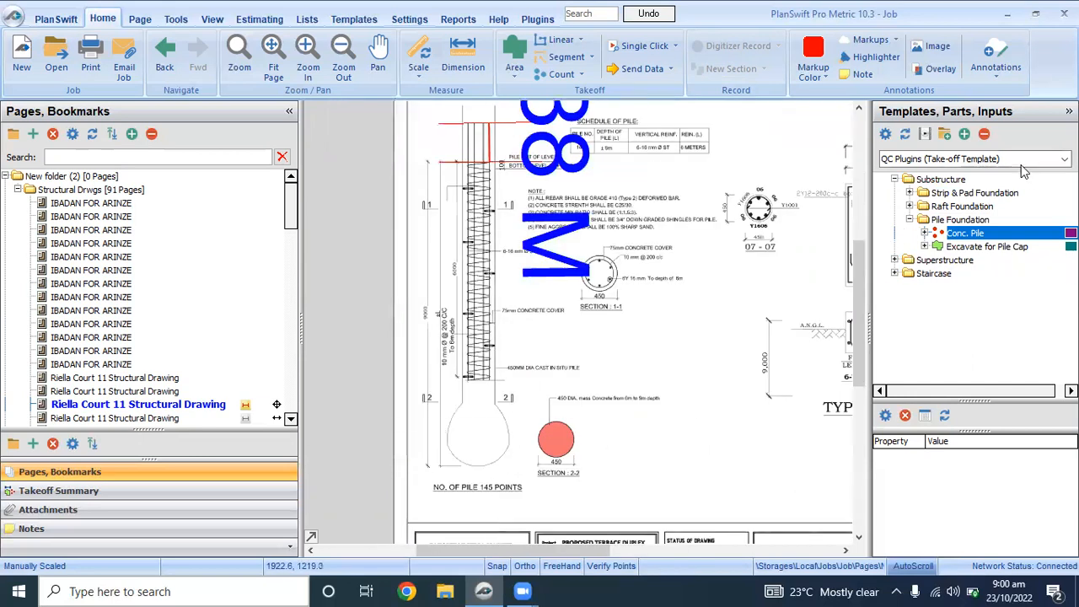
pyautogui.doubleClick(879, 236)
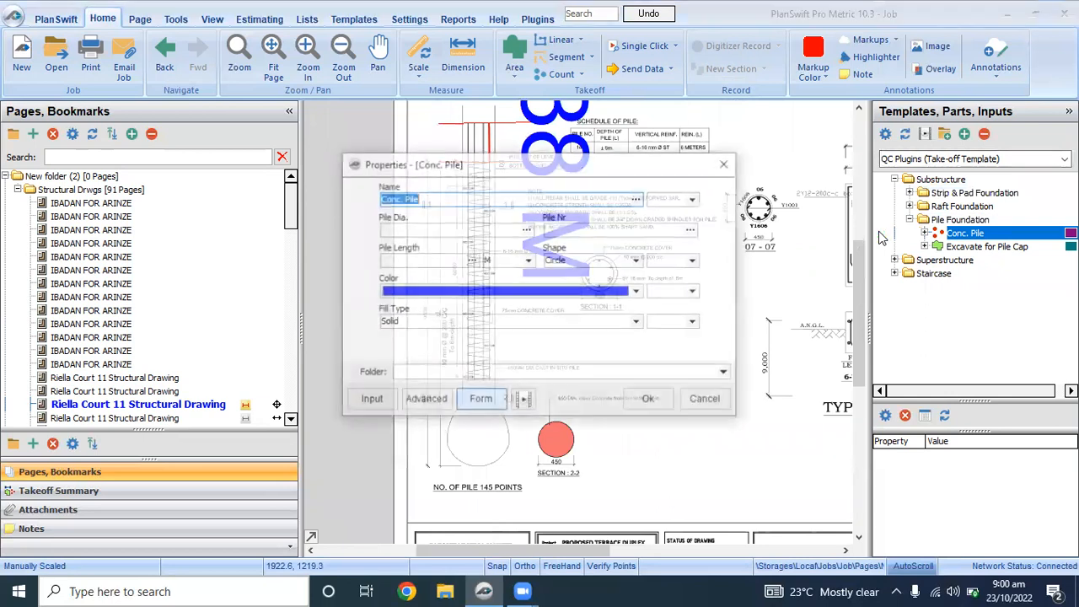
pyautogui.click(450, 230)
pyautogui.write('0.')
pyautogui.click(611, 229)
pyautogui.write('145')
# Step: Enter the pile length in metres, place one Conc. Pile point on the shaft just above the bulb, and end recording
pyautogui.click(429, 262)
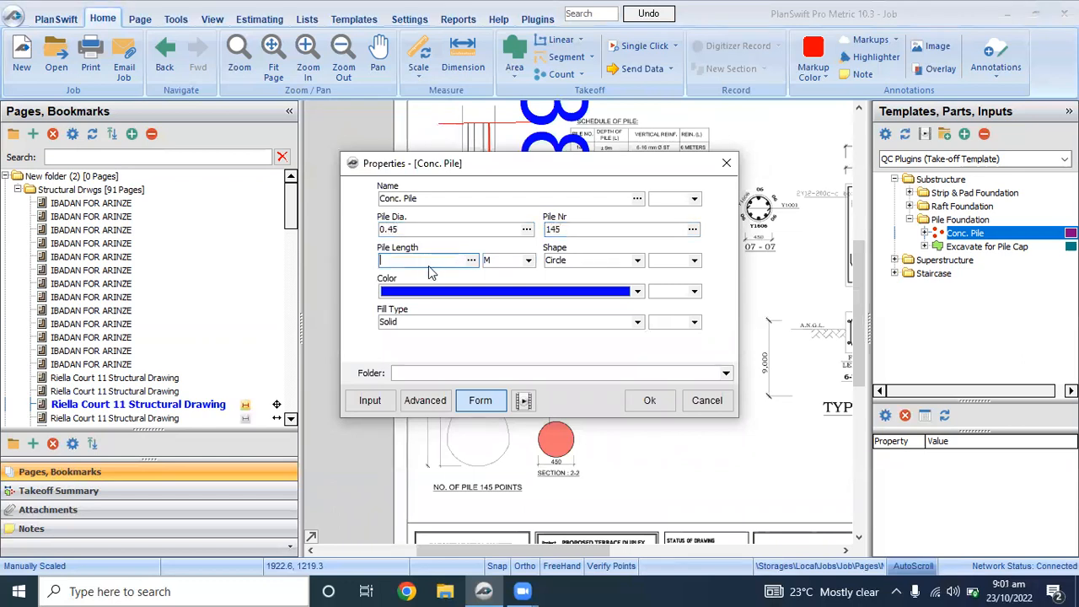
pyautogui.moveTo(500, 181); pyautogui.dragTo(803, 218)
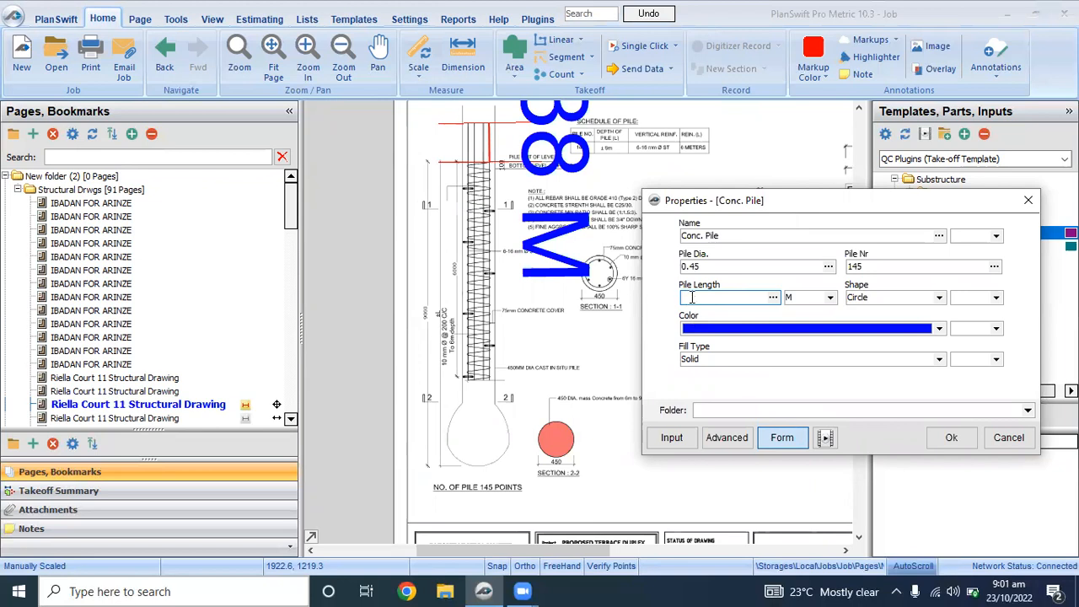
pyautogui.click(949, 436)
pyautogui.click(479, 390)
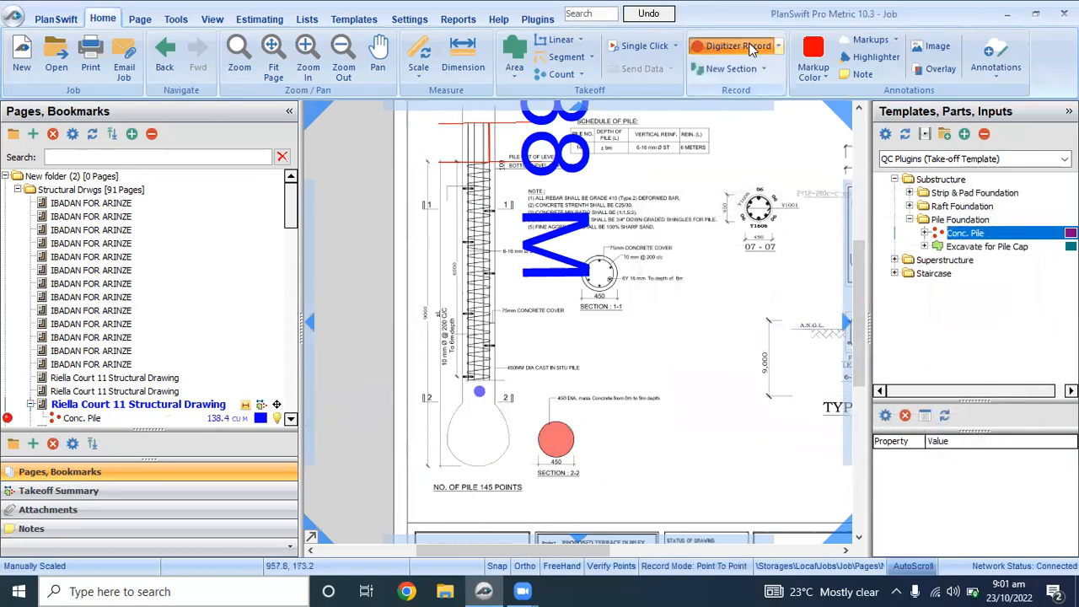
pyautogui.click(735, 47)
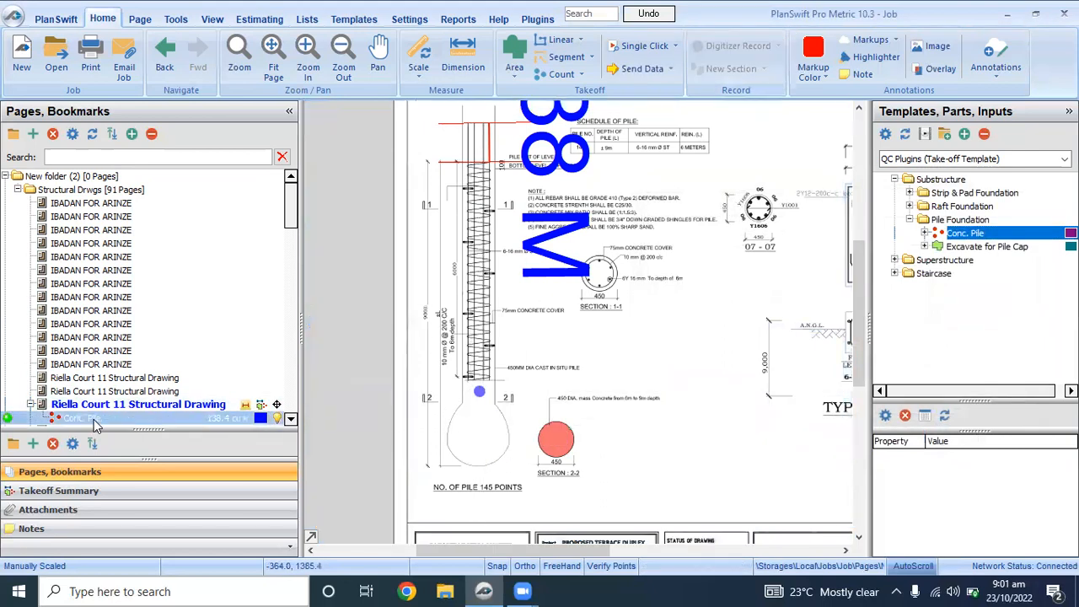
pyautogui.click(223, 419)
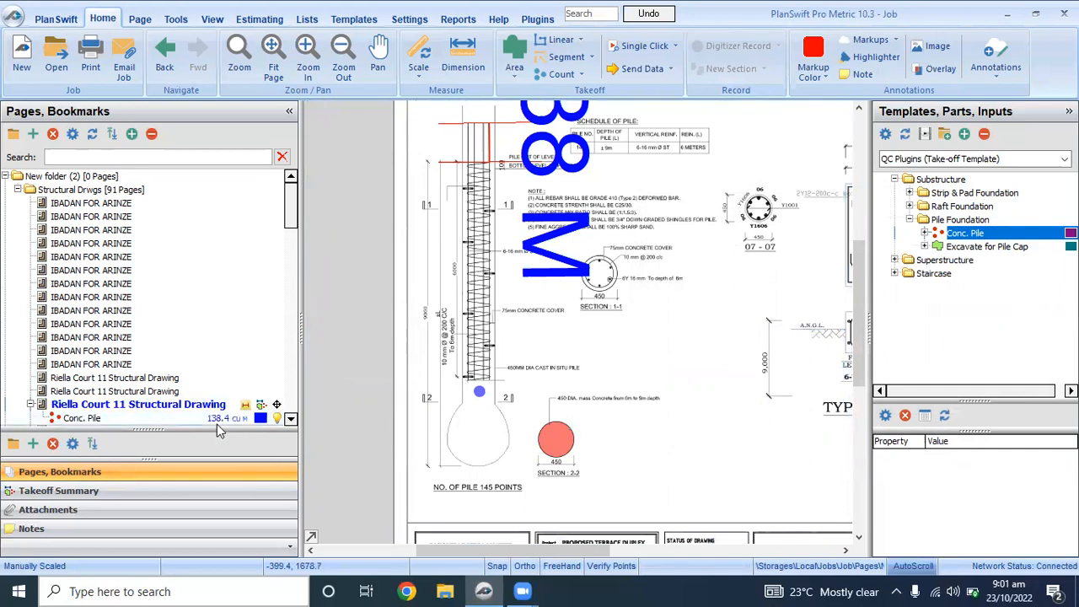
# Step: Open the properties of the Conc. Pile takeoff's Reinforcement to Pile part and rename it "Y16 reimforcement to Pile"
pyautogui.click(104, 489)
pyautogui.click(160, 233)
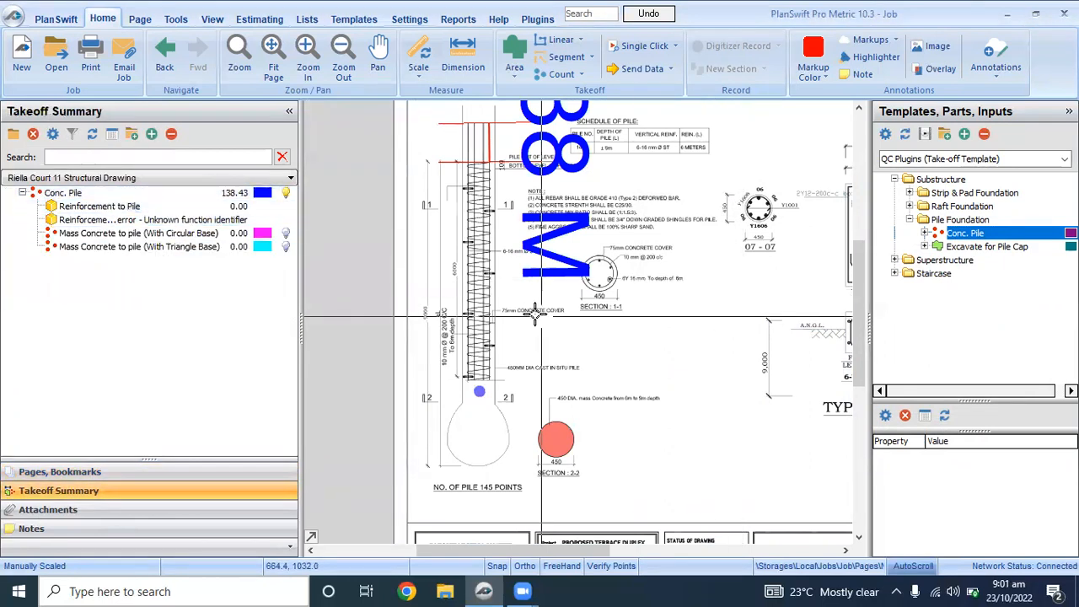
pyautogui.scroll(1, 514, 308)
pyautogui.scroll(-2, 512, 306)
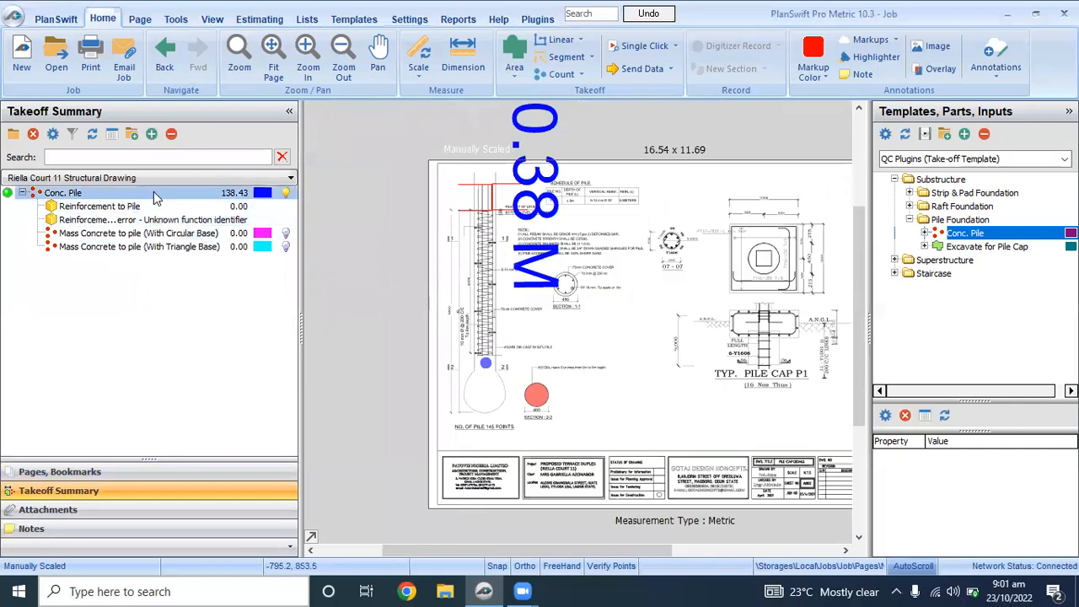
pyautogui.doubleClick(99, 207)
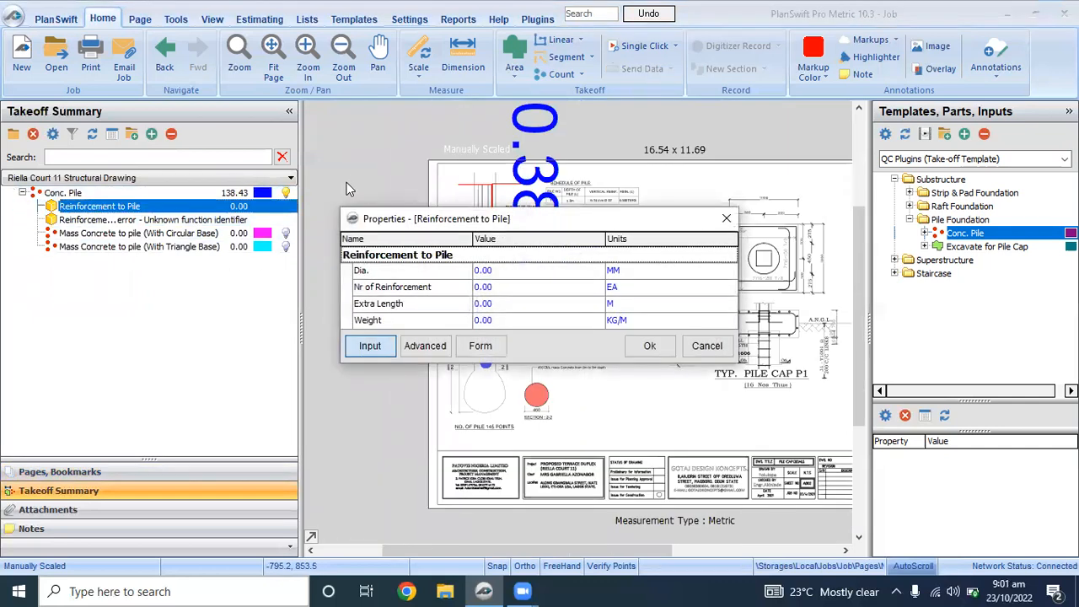
pyautogui.click(397, 256)
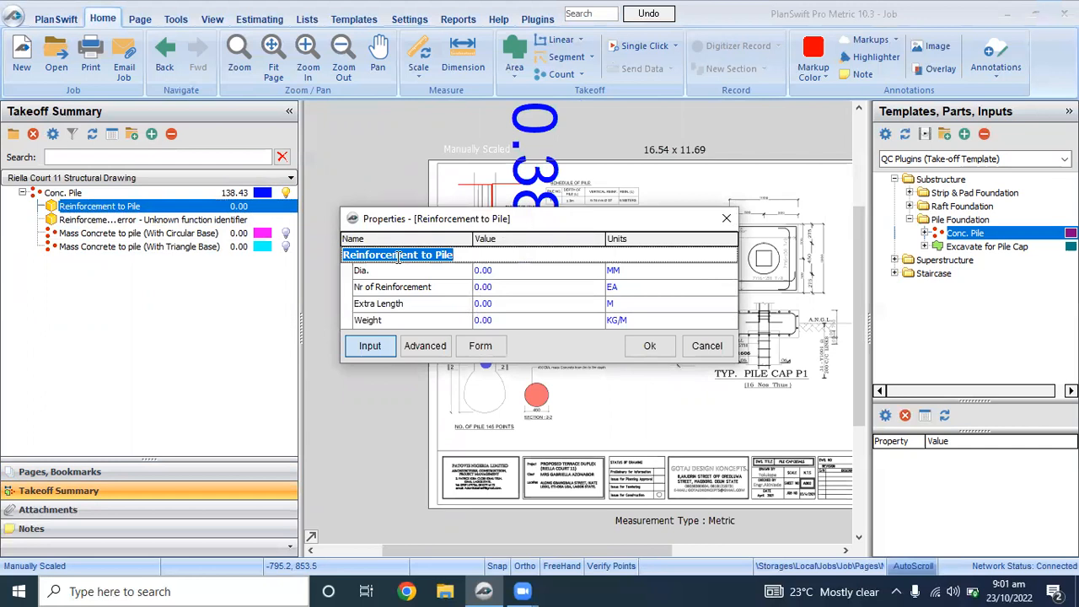
pyautogui.write('Y16 r')
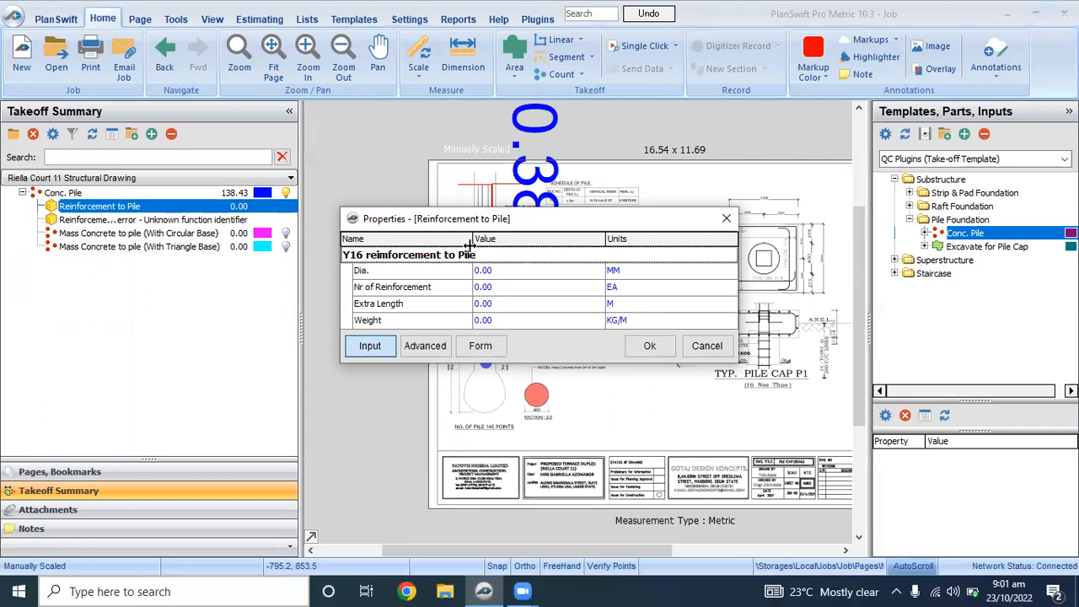
# Step: Set the Y16 pile reinforcement's bar diameter to 16 mm and its number of bars to 6
pyautogui.click(585, 272)
pyautogui.click(595, 272)
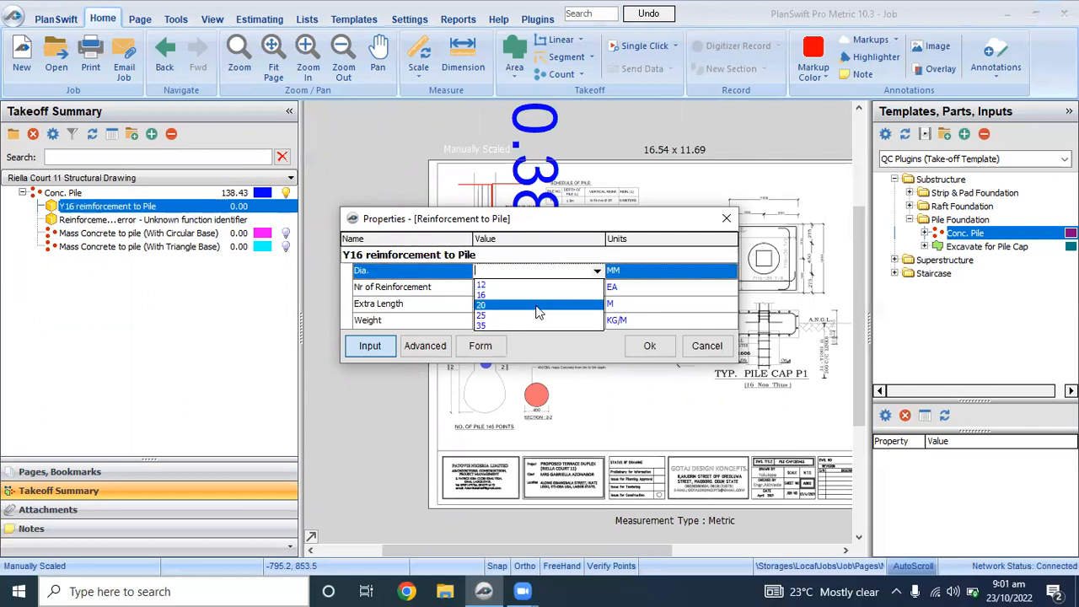
pyautogui.click(534, 302)
pyautogui.click(551, 287)
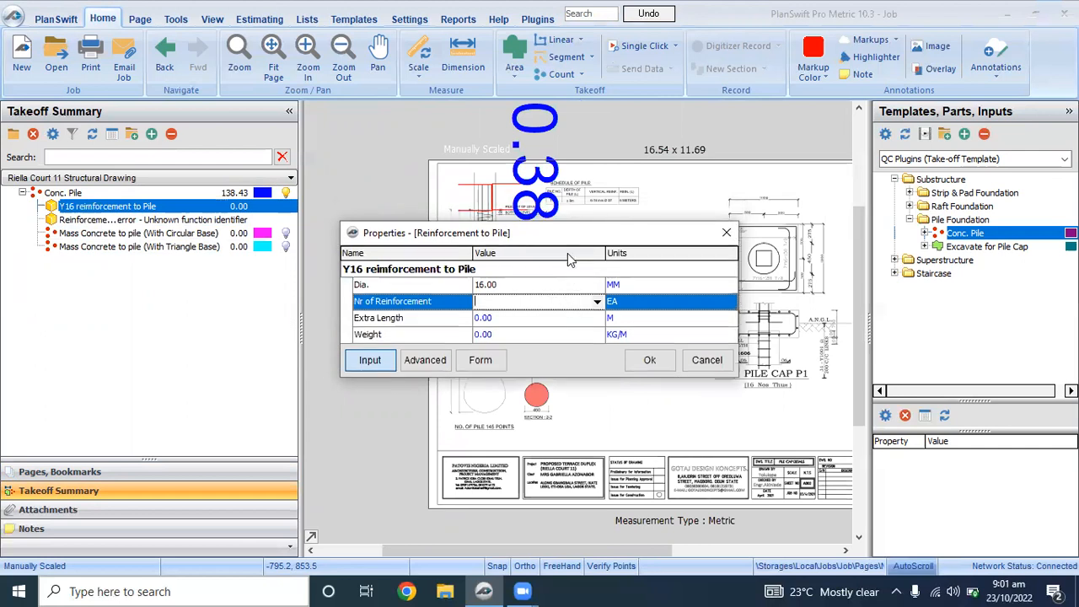
pyautogui.moveTo(567, 219); pyautogui.dragTo(579, 301)
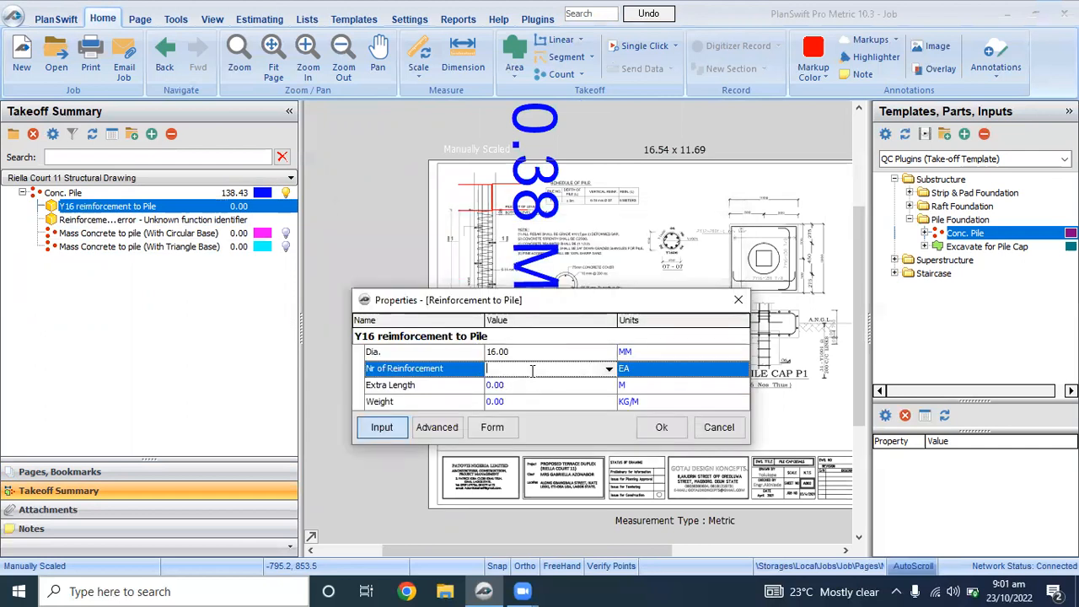
pyautogui.write('6')
pyautogui.click(511, 428)
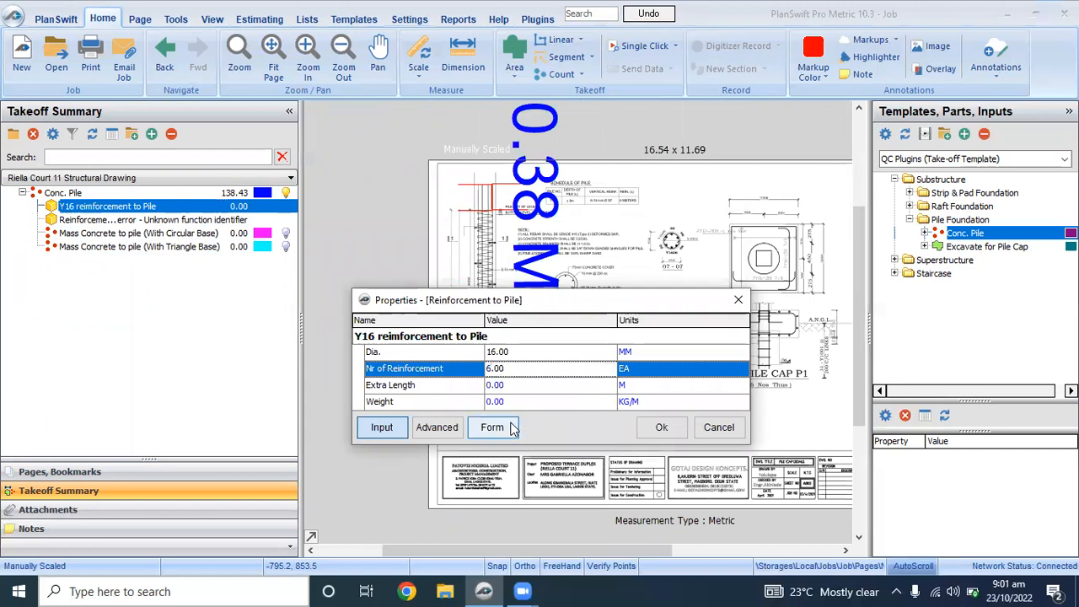
# Step: Give the Y16 pile reinforcement an extra length of 0.38 m and a weight of 1.58 kg/m, and accept its properties
pyautogui.click(520, 387)
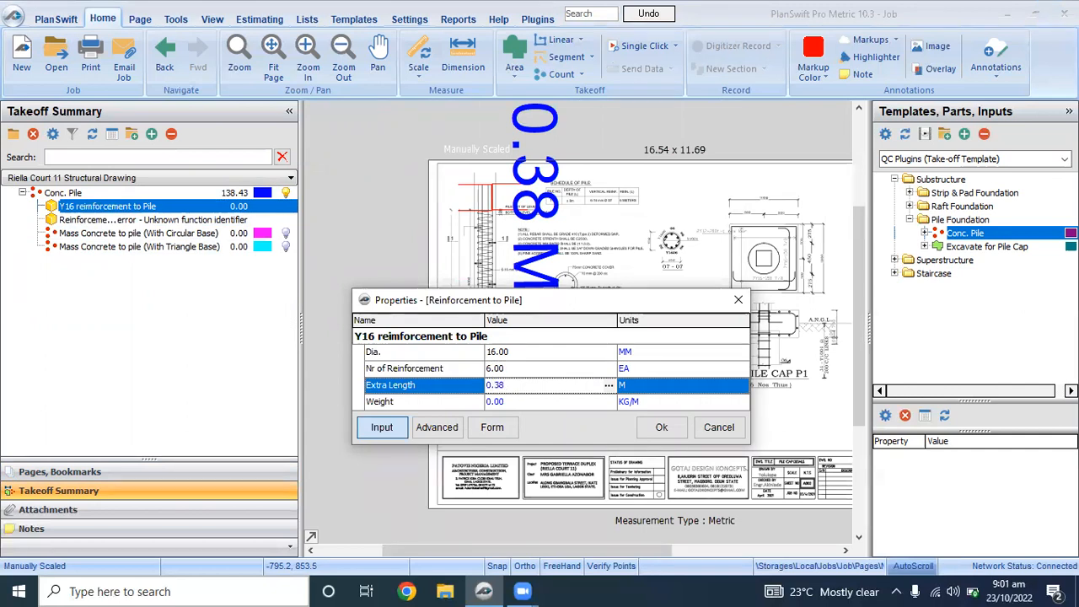
pyautogui.click(563, 404)
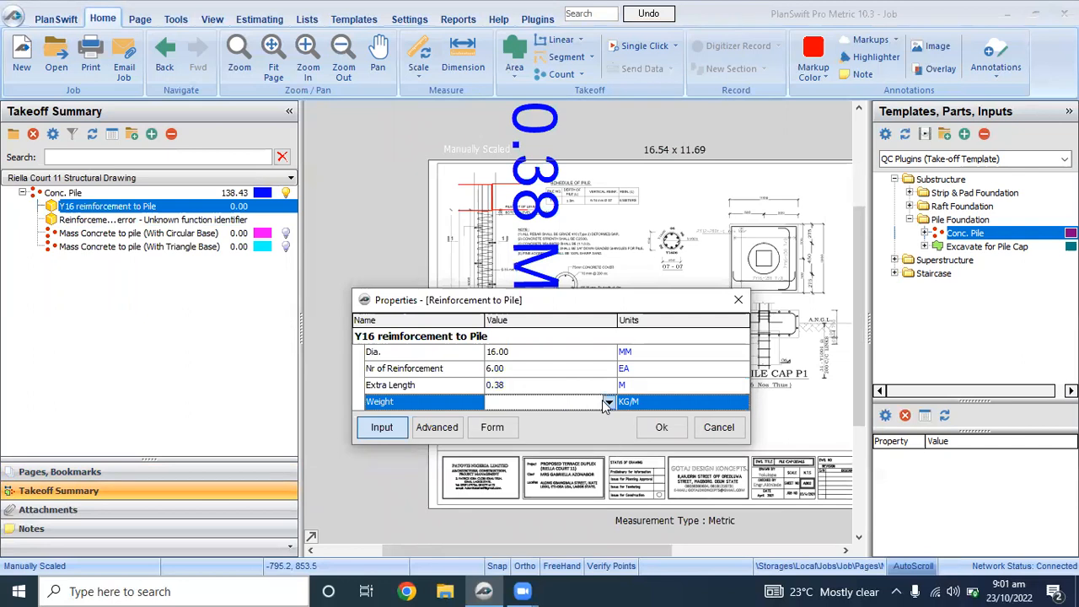
pyautogui.click(607, 401)
pyautogui.click(521, 431)
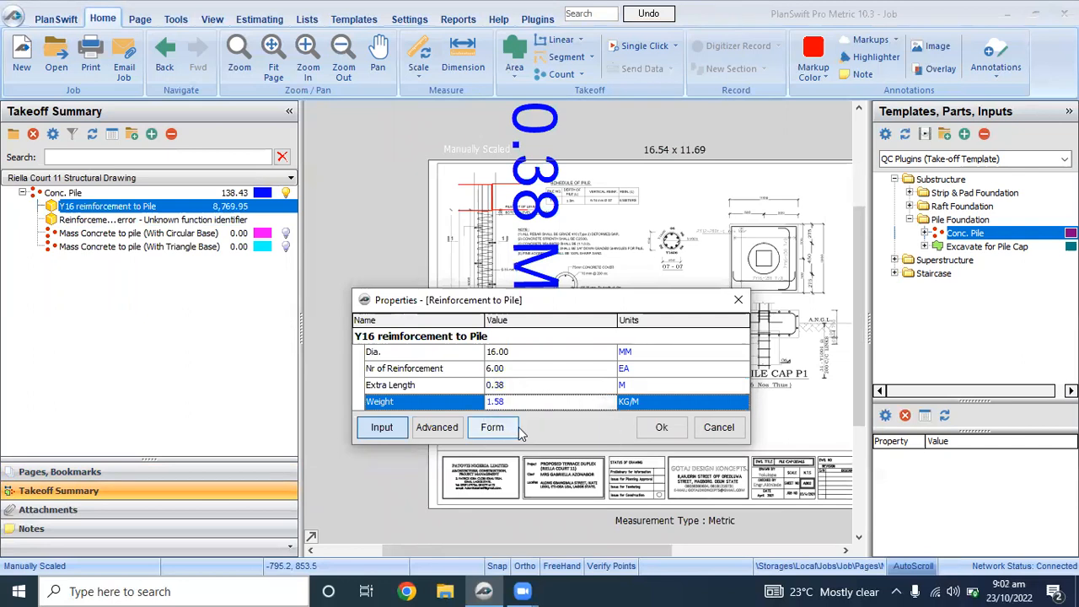
pyautogui.click(663, 427)
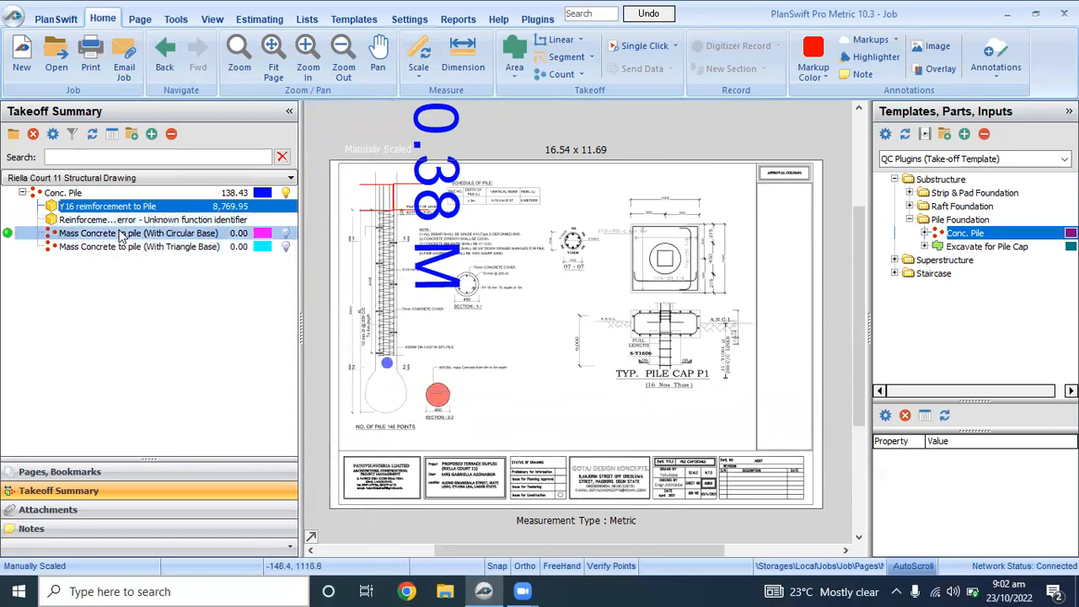
# Step: Open the properties of the pile's Reinforcement (Stirrup) part and rename it "Y10 reinforcement to Pile"
pyautogui.doubleClick(120, 221)
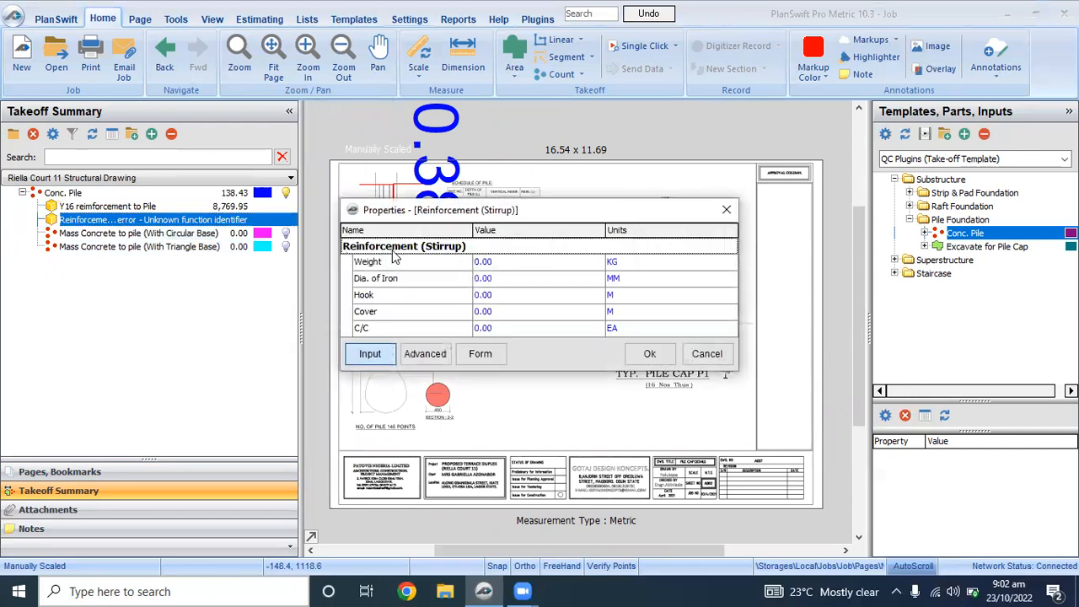
pyautogui.click(393, 247)
pyautogui.write('Y10 r')
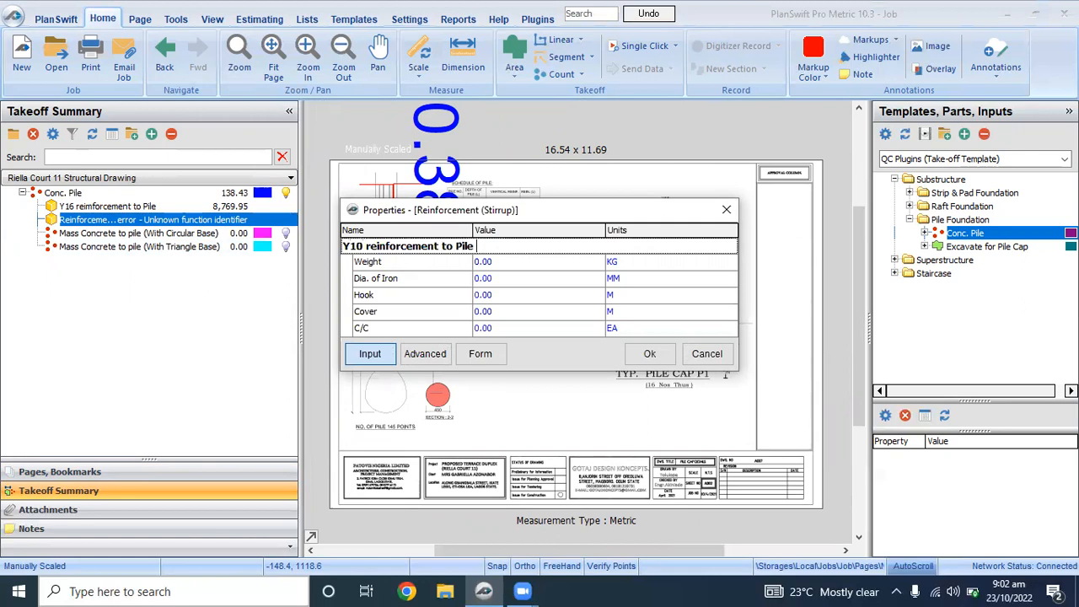
pyautogui.rightClick(394, 251)
# Step: Set the Y10 stirrup reinforcement's weight to 0.62 and its iron diameter to 10 mm
pyautogui.click(534, 266)
pyautogui.click(588, 262)
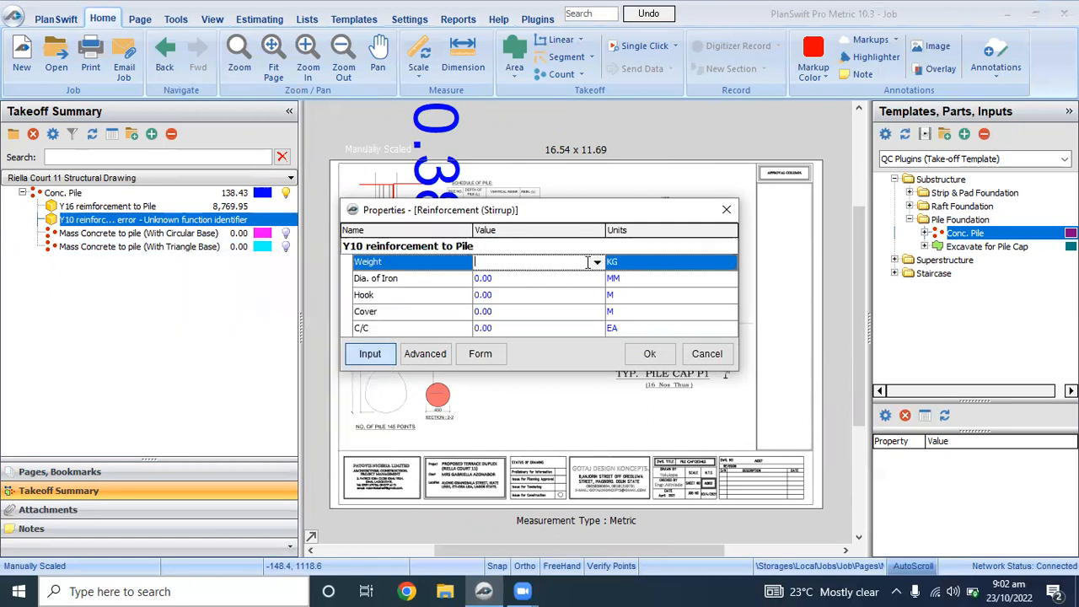
pyautogui.click(596, 264)
pyautogui.click(515, 295)
pyautogui.click(531, 278)
pyautogui.click(597, 278)
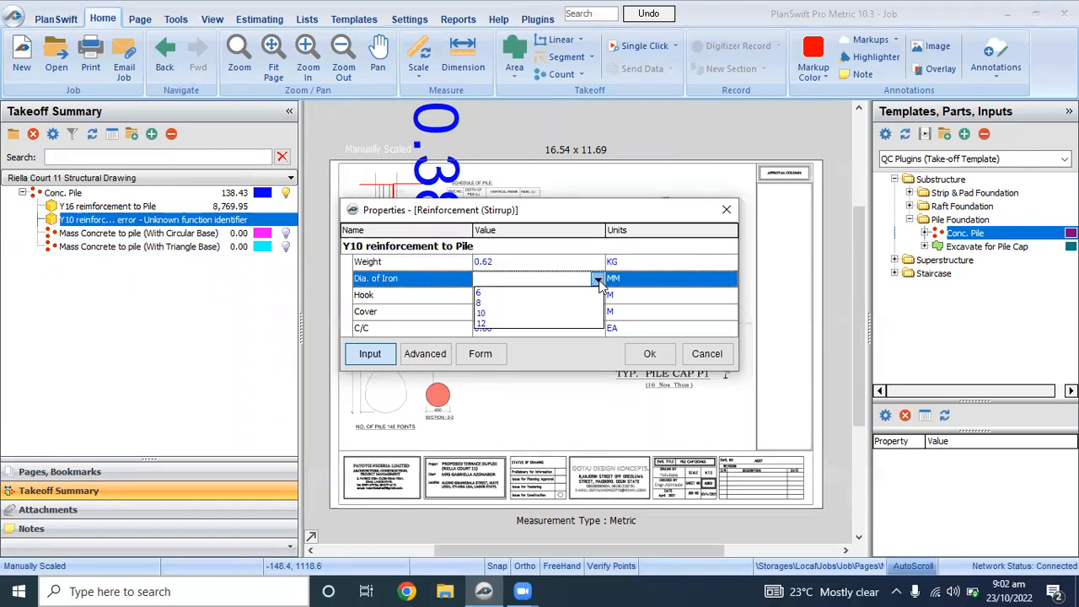
pyautogui.click(522, 302)
# Step: Set the Y10 stirrup's hook to 0.025 m, cover to 0.07 m and C/C spacing to 0.20, and accept its properties
pyautogui.click(524, 294)
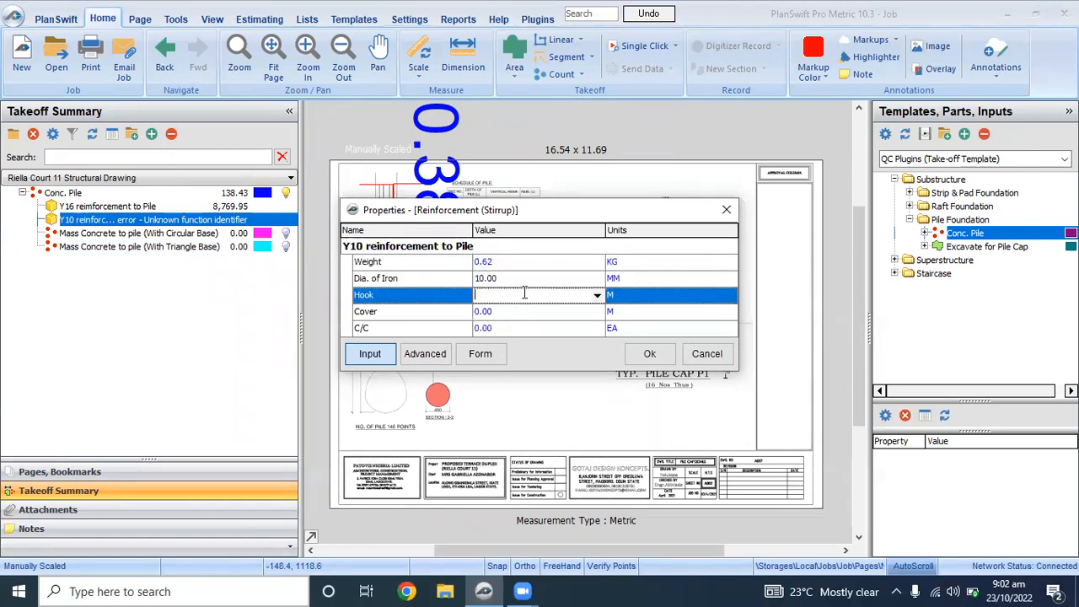
pyautogui.write('0.0')
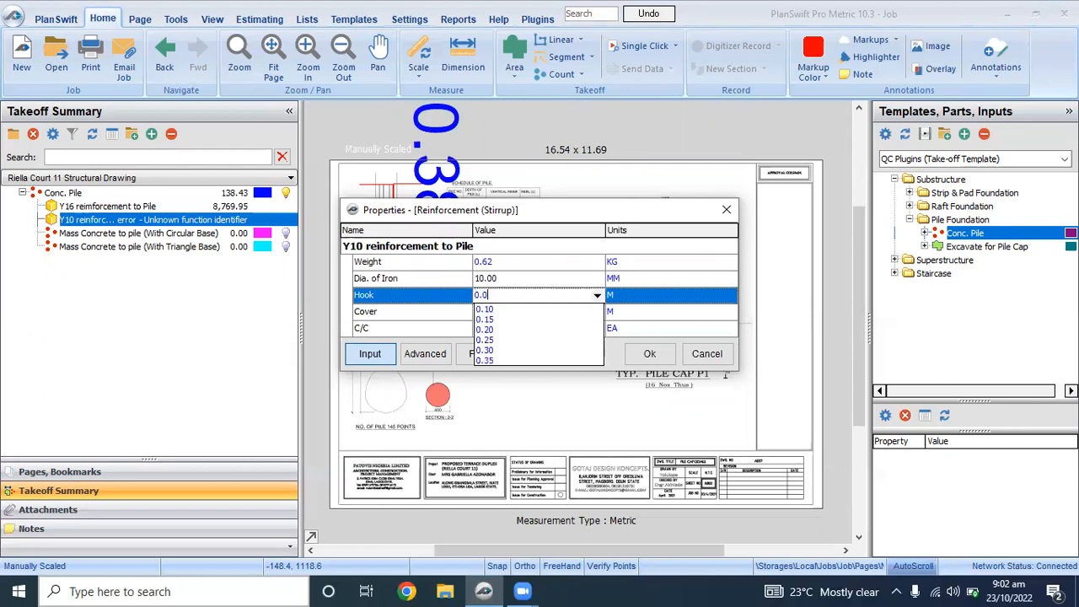
pyautogui.write('25')
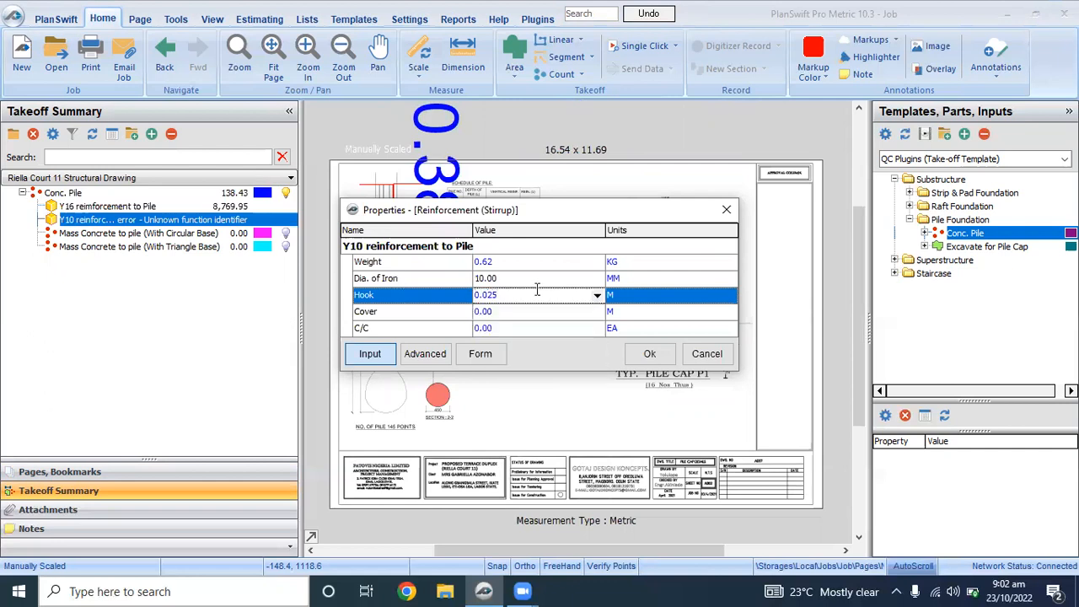
pyautogui.click(514, 317)
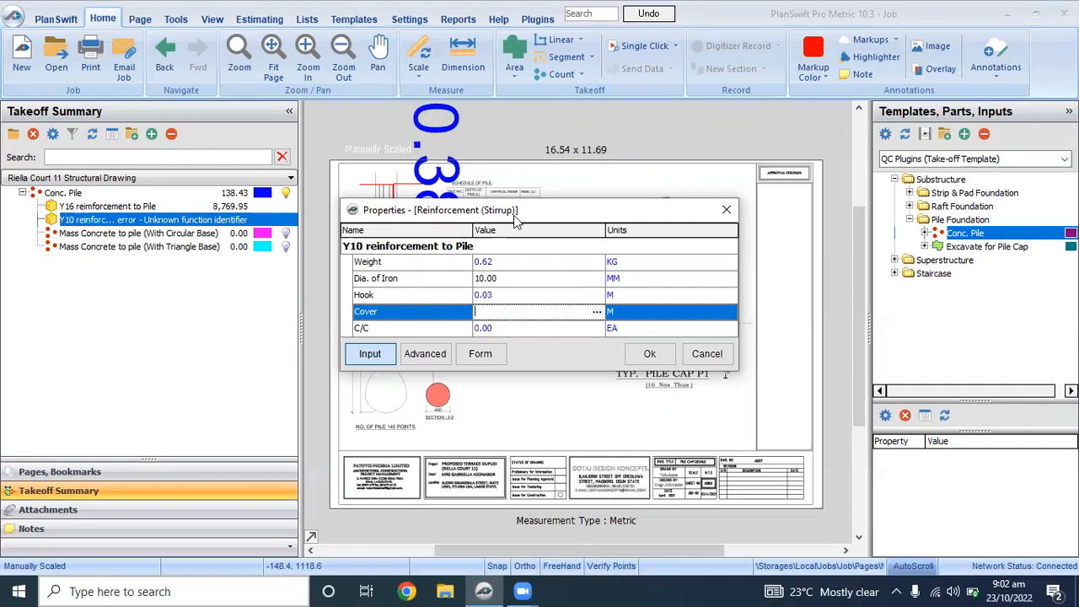
pyautogui.moveTo(507, 220); pyautogui.dragTo(507, 329)
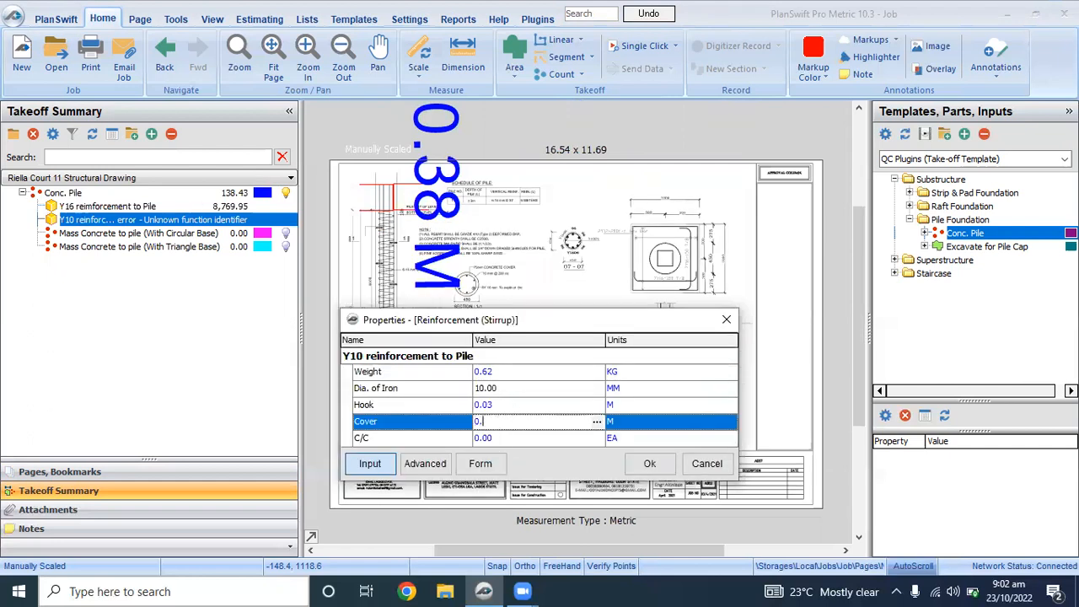
pyautogui.click(539, 438)
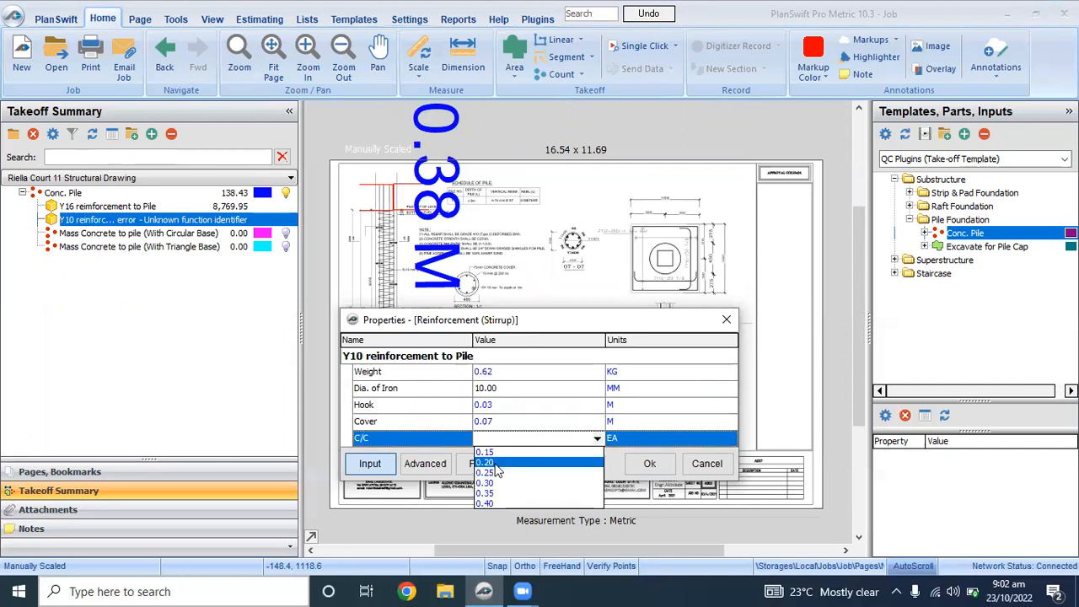
pyautogui.click(495, 463)
pyautogui.click(649, 463)
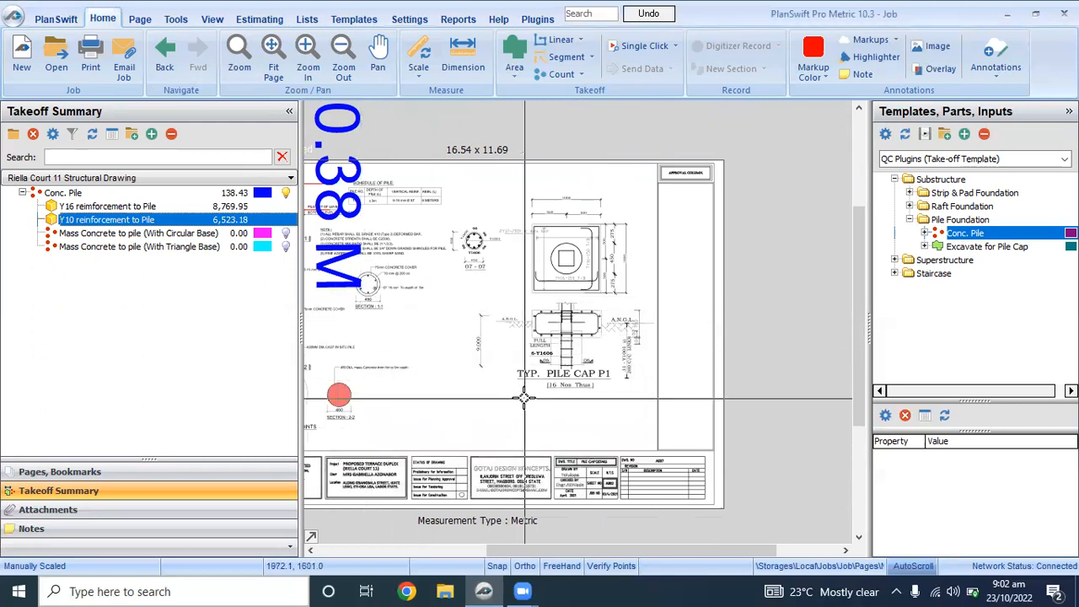
# Step: Set Mass Concrete to pile (With Circular Base) to a sphere radius of 0.225 m and a mass concrete height of 3 m
pyautogui.moveTo(490, 551); pyautogui.dragTo(443, 550)
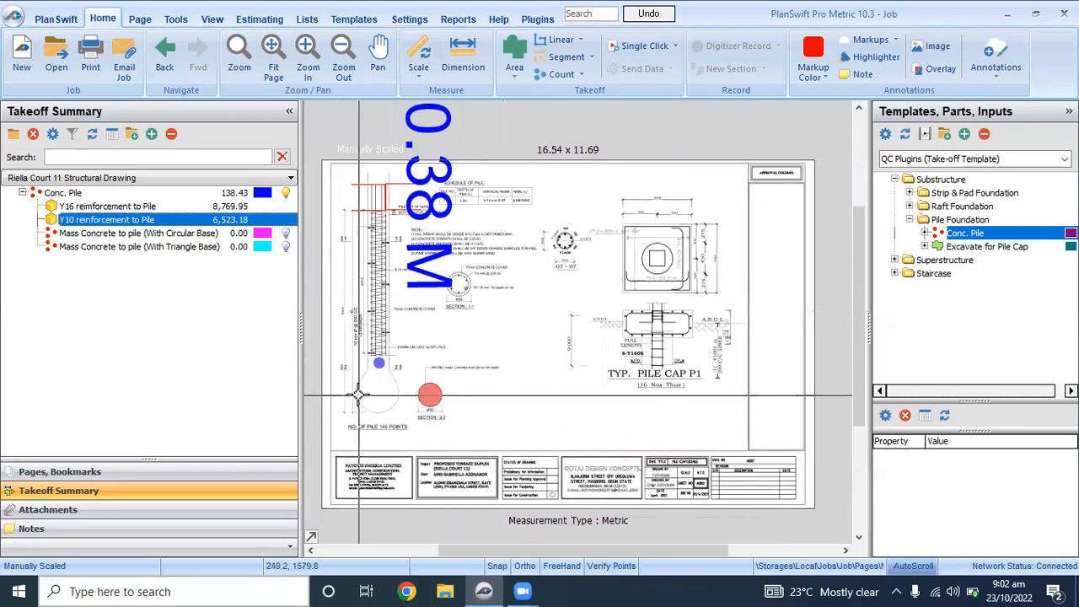
pyautogui.scroll(3, 358, 394)
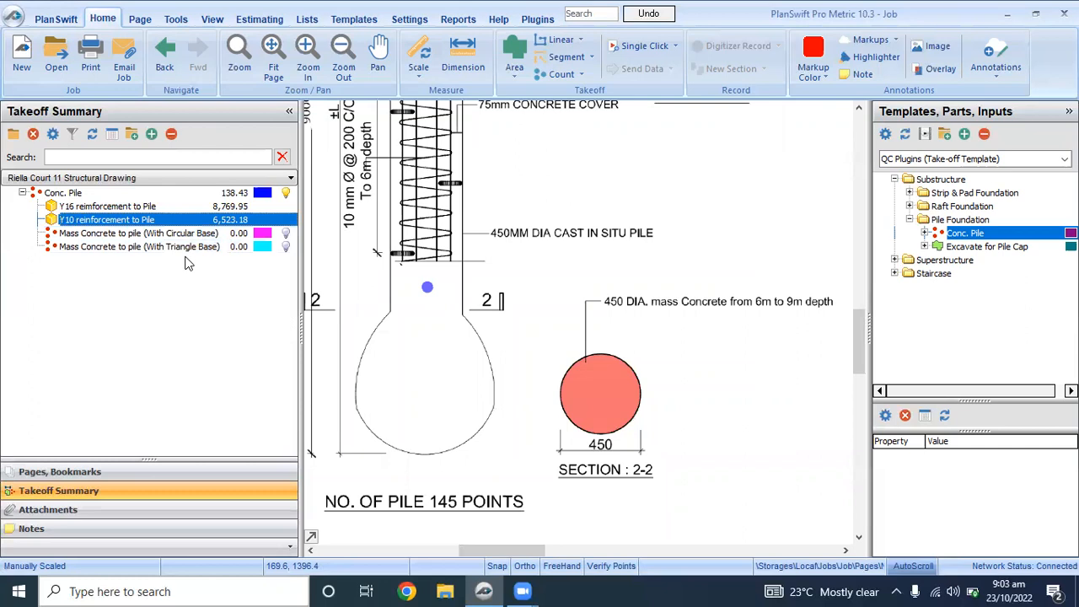
pyautogui.doubleClick(145, 234)
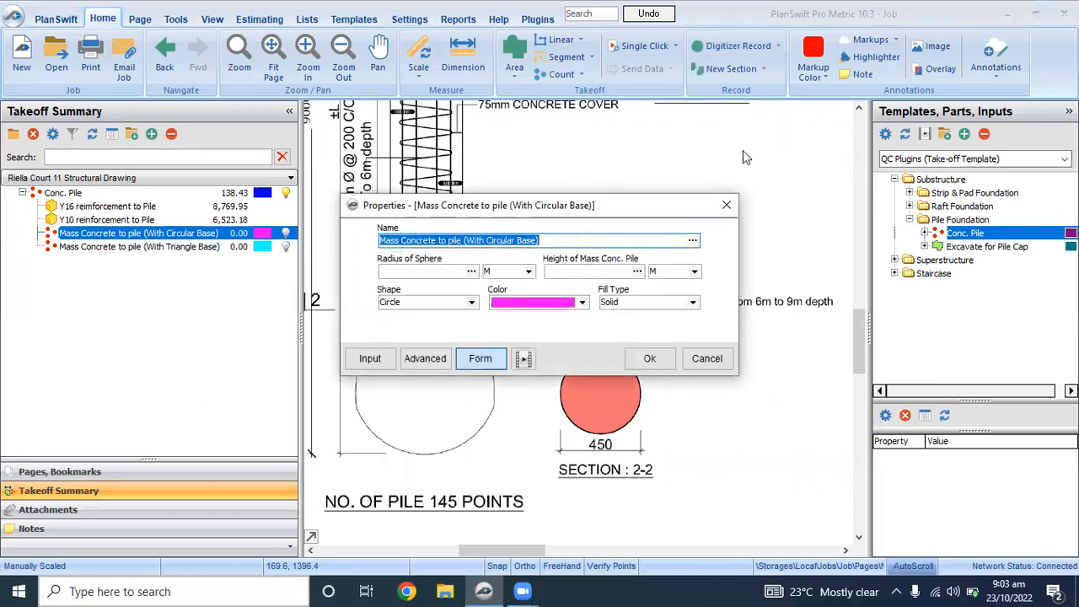
pyautogui.moveTo(495, 209); pyautogui.dragTo(748, 158)
pyautogui.click(690, 221)
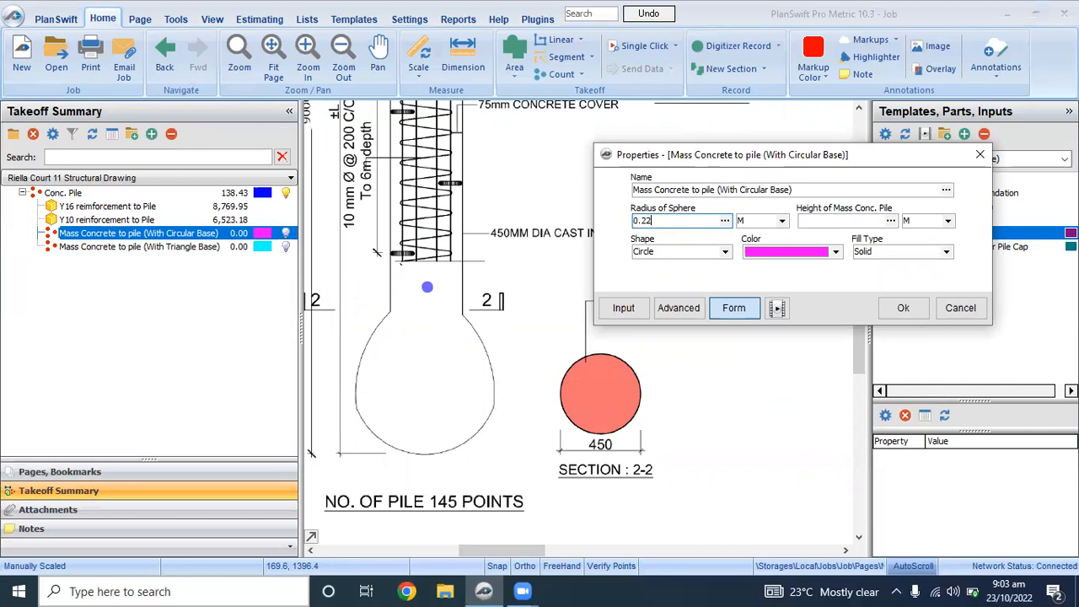
pyautogui.click(840, 222)
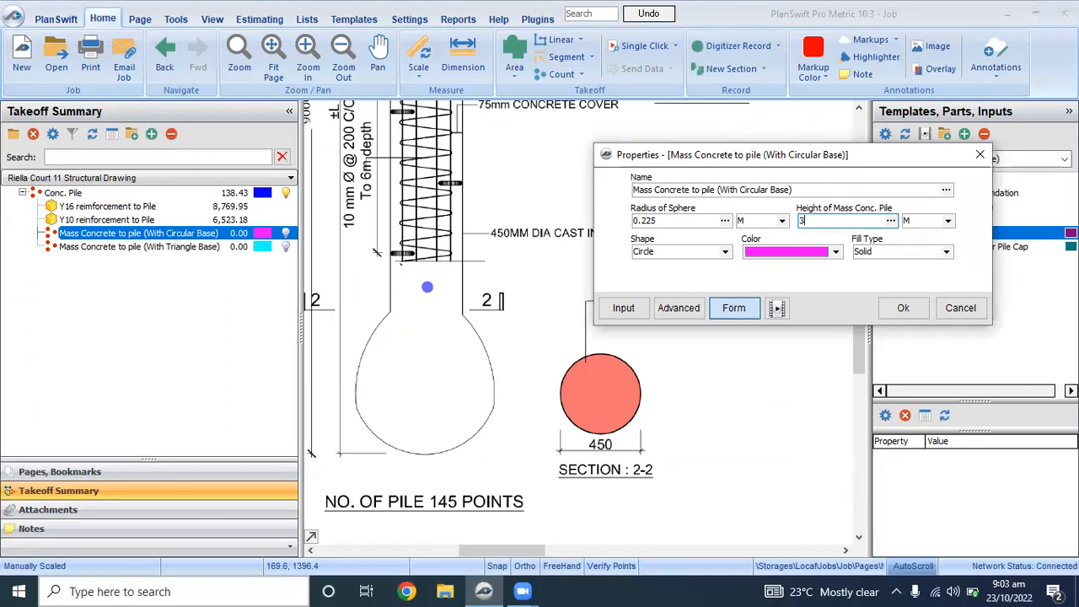
pyautogui.click(896, 308)
# Step: Record one Mass Concrete to pile (With Circular Base) point inside the pile's bulb and end recording
pyautogui.moveTo(21, 236)
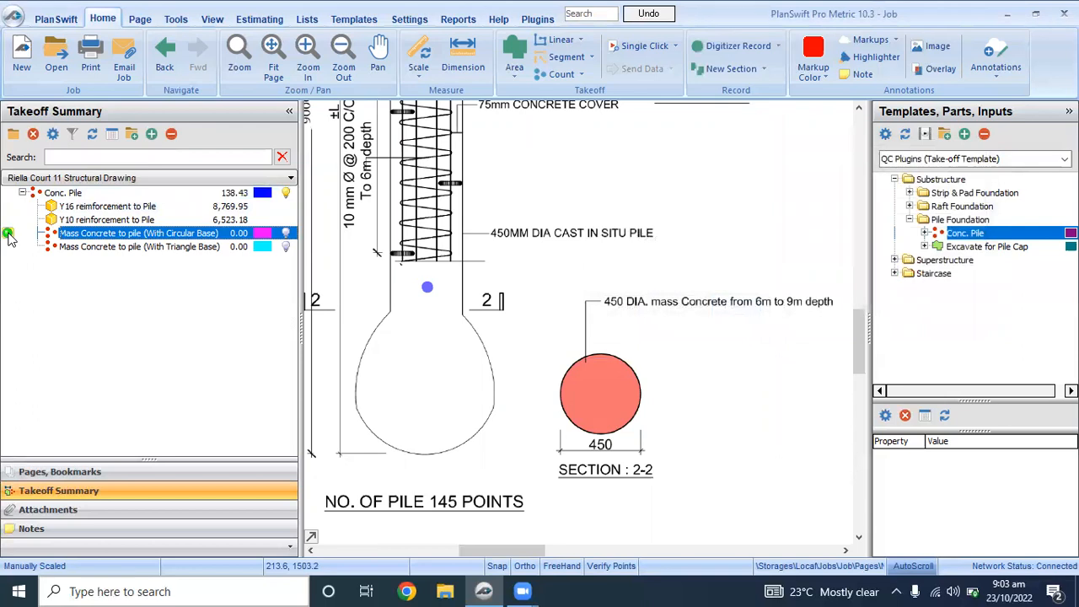
pyautogui.click(7, 233)
pyautogui.click(416, 390)
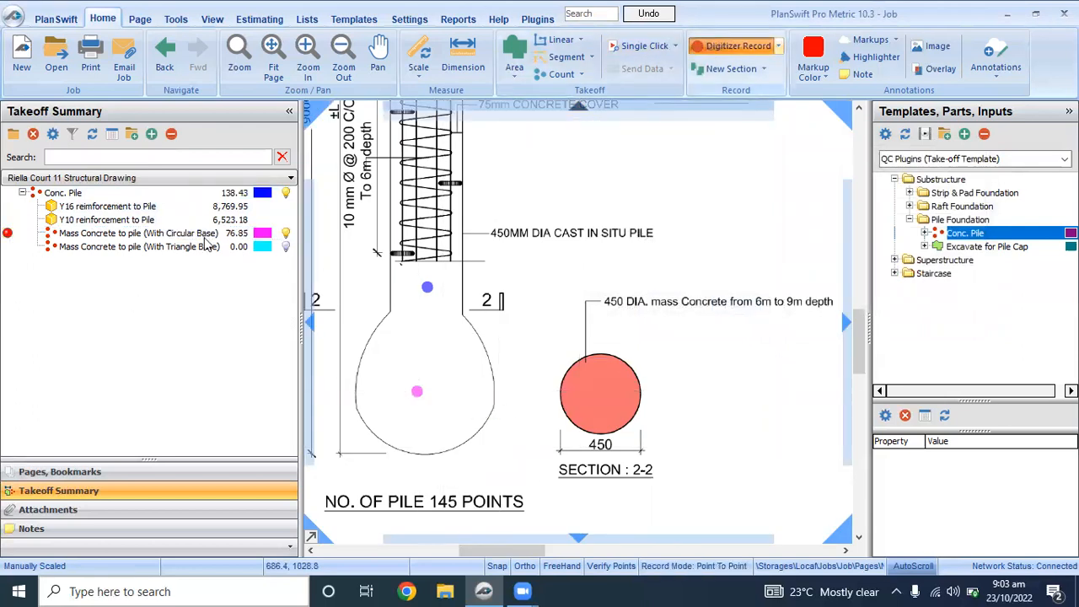
pyautogui.press('Escape')
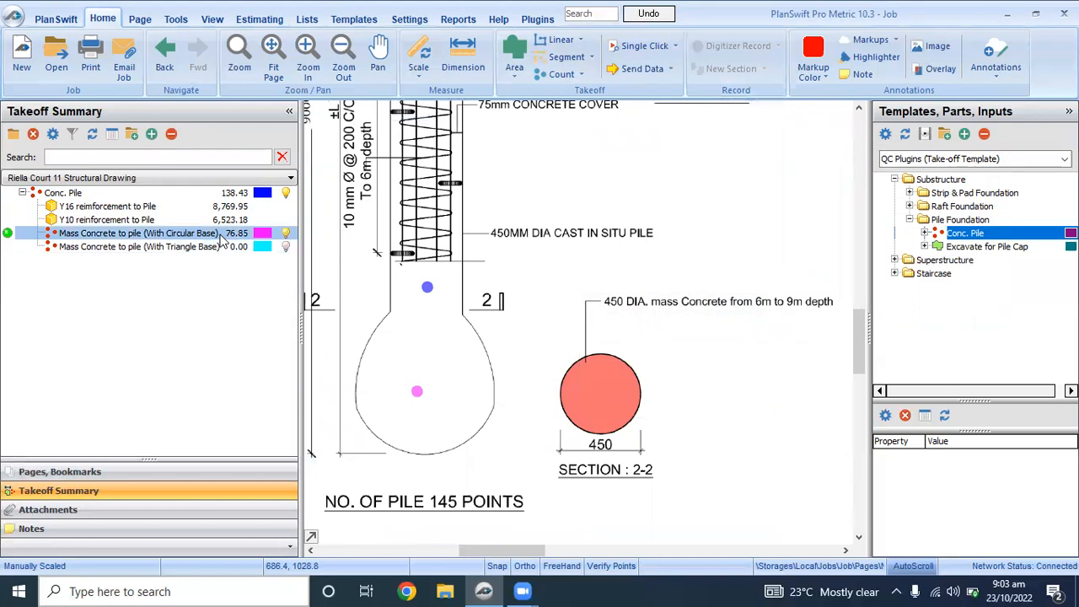
# Step: Widen the drawing area and bring the Typ. Pile Cap P1 plan and section into view
pyautogui.moveTo(301, 378); pyautogui.dragTo(165, 408)
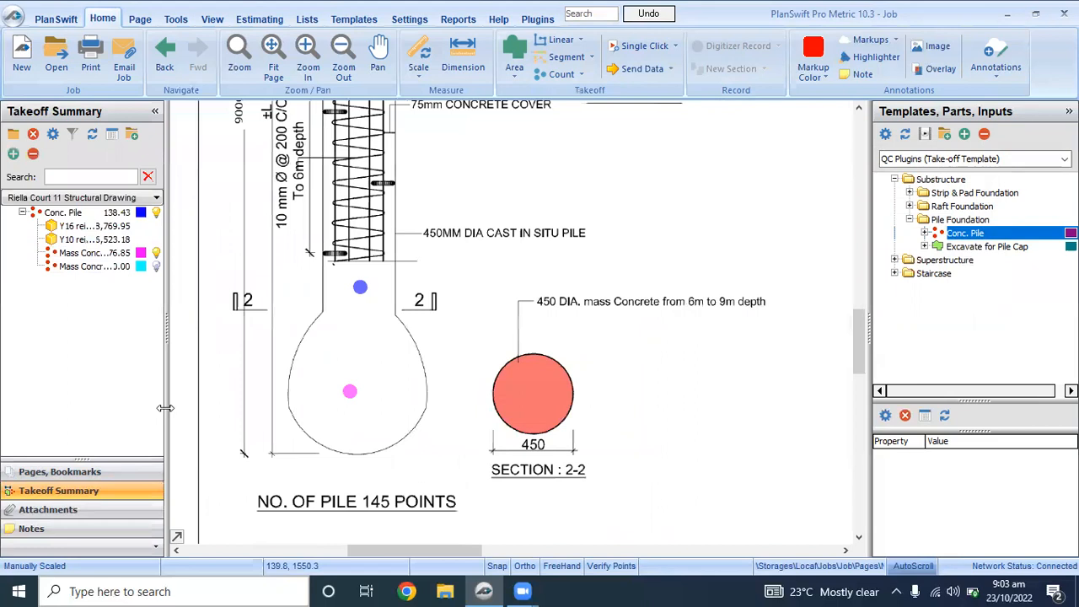
pyautogui.scroll(-3, 455, 268)
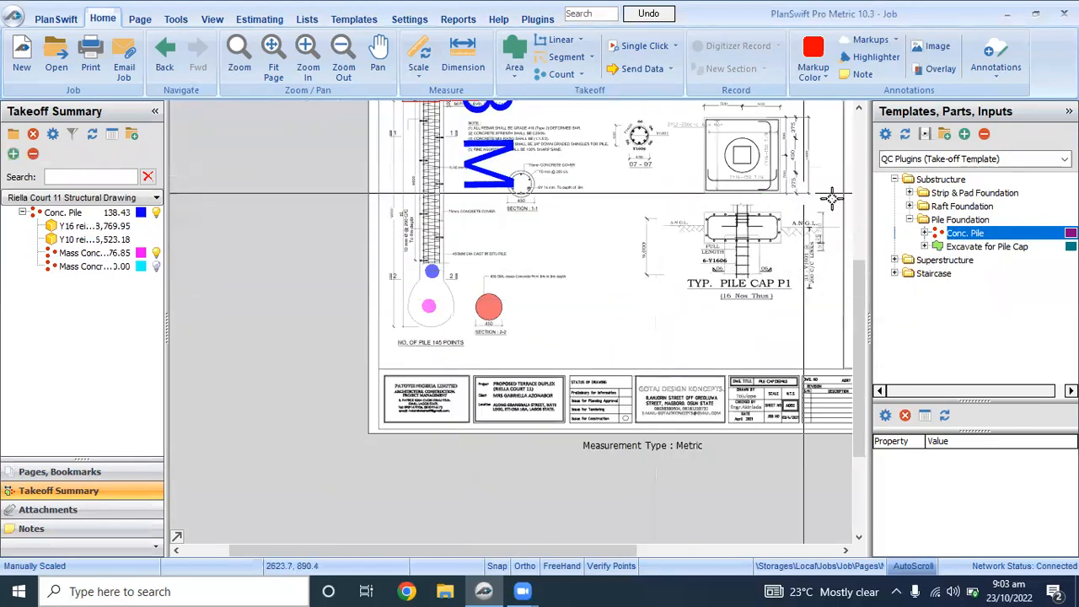
pyautogui.scroll(3, 826, 211)
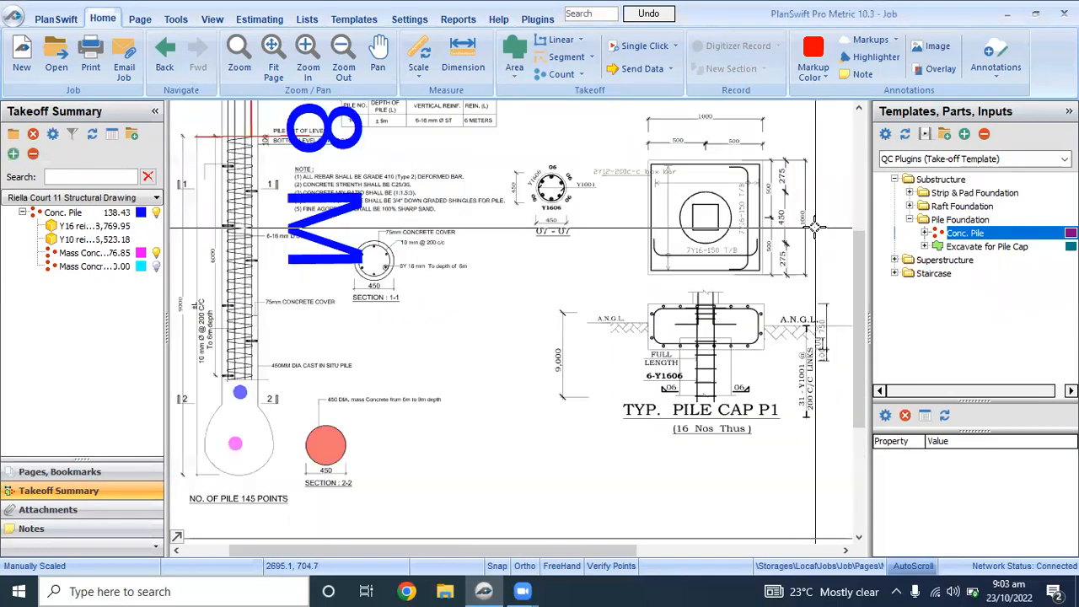
# Step: Examine the Typ. Pile Cap P1 plan and section for cap size, reinforcement, depths and number of caps
pyautogui.scroll(2, 814, 227)
pyautogui.scroll(-4, 455, 215)
pyautogui.scroll(5, 501, 209)
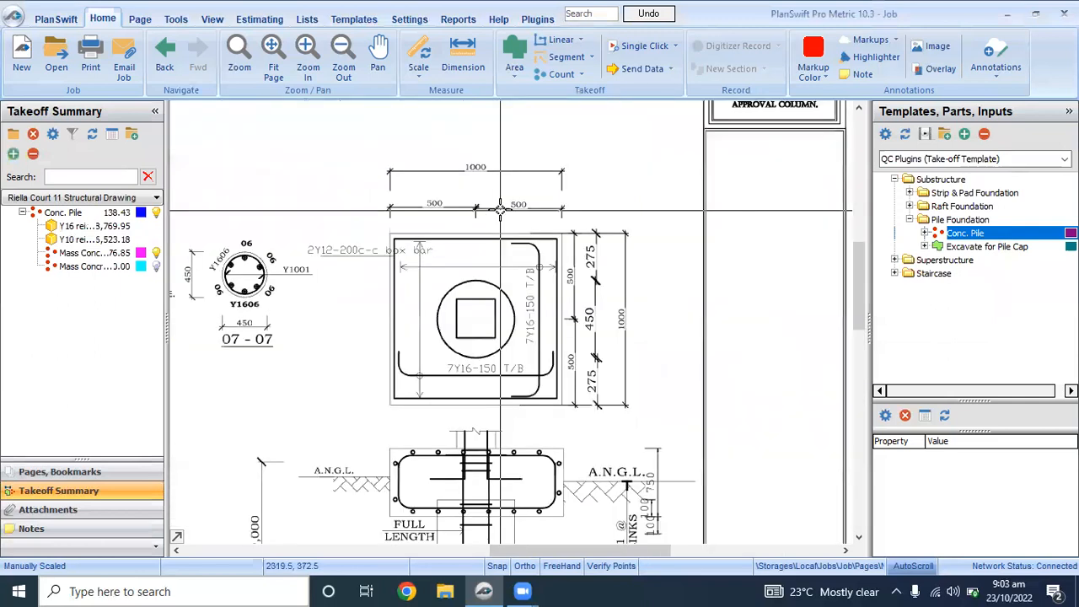
pyautogui.scroll(-3, 545, 300)
pyautogui.scroll(2, 509, 433)
pyautogui.scroll(1, 509, 433)
pyautogui.scroll(-2, 514, 430)
pyautogui.scroll(2, 521, 423)
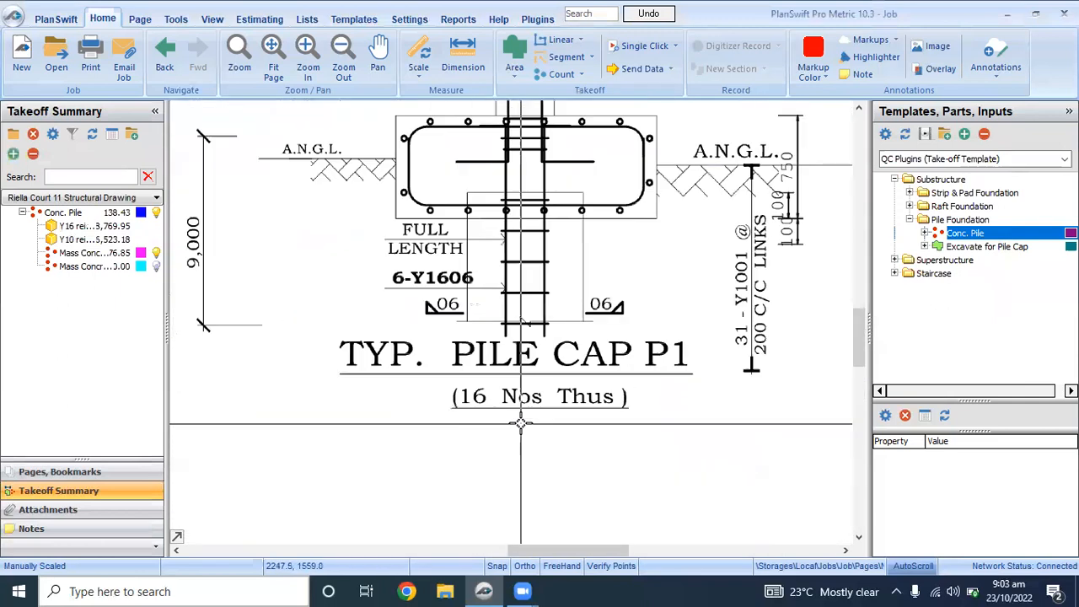
pyautogui.scroll(-3, 520, 421)
pyautogui.scroll(4, 516, 269)
pyautogui.scroll(-3, 517, 261)
pyautogui.scroll(2, 523, 190)
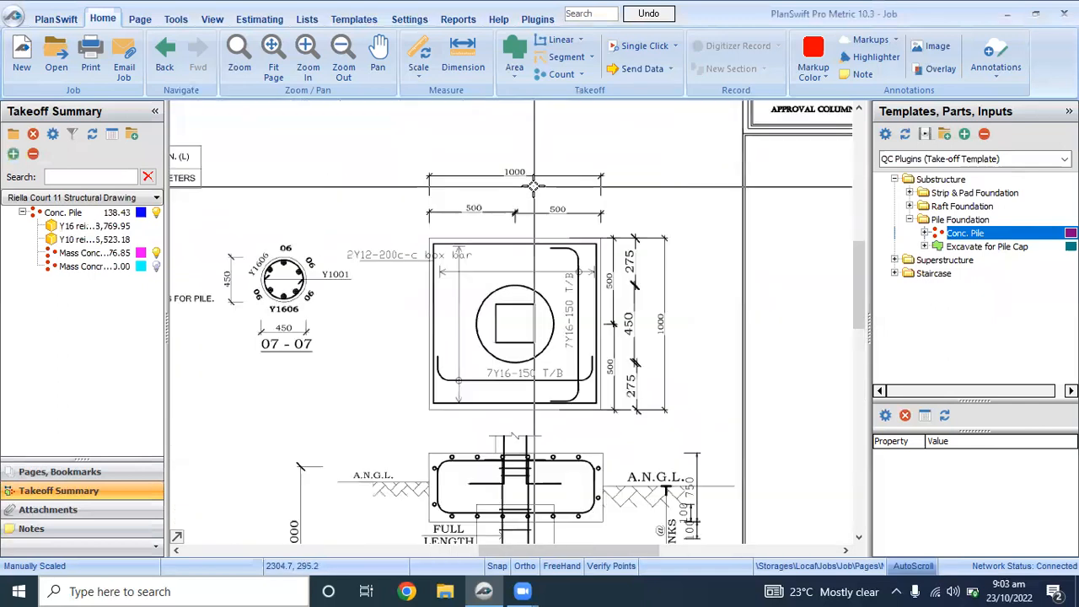
pyautogui.scroll(1, 557, 295)
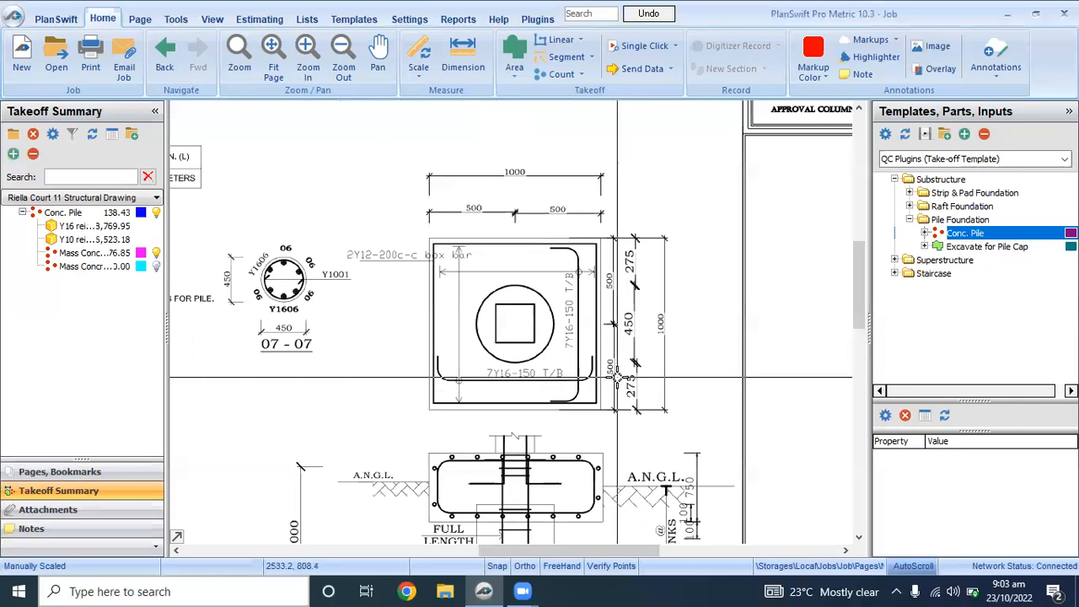
pyautogui.scroll(-3, 582, 393)
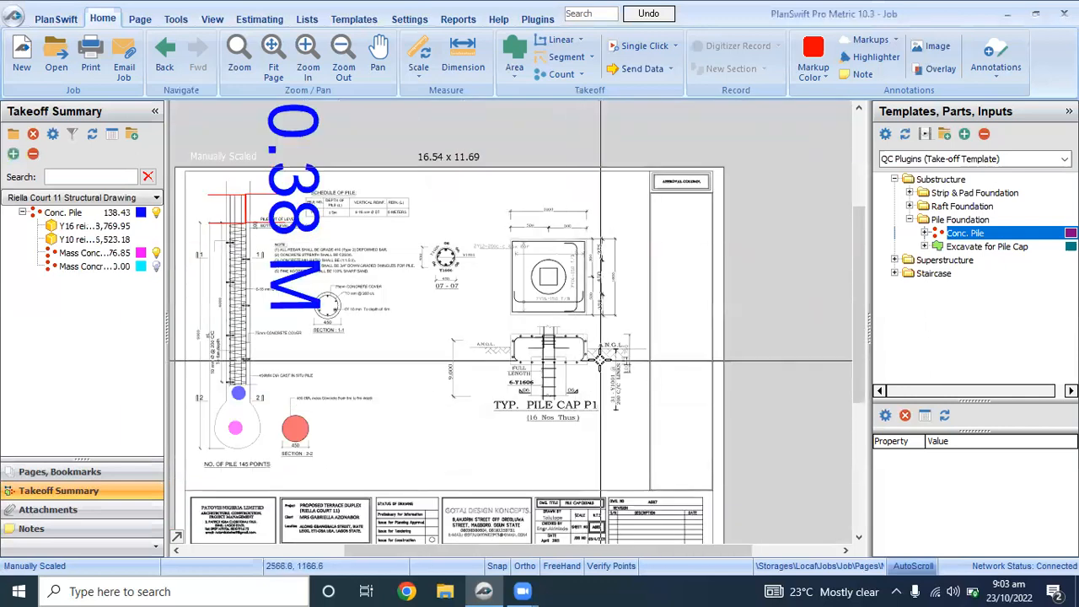
# Step: Dimension the depth from the A.N.G.L. line to the pile cap's underside beside the P1 section
pyautogui.scroll(3, 601, 360)
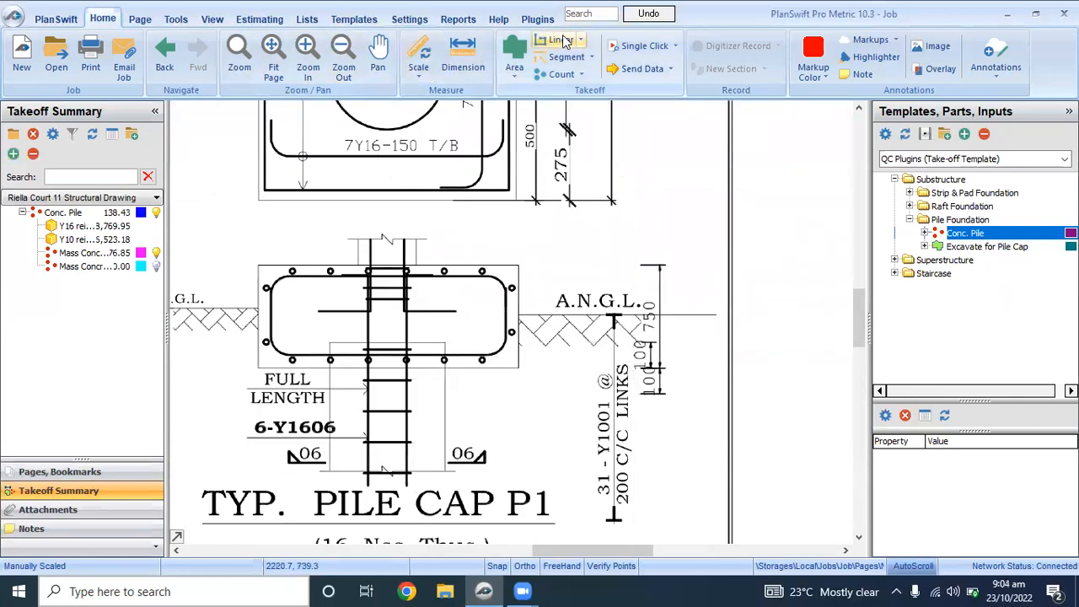
pyautogui.click(470, 56)
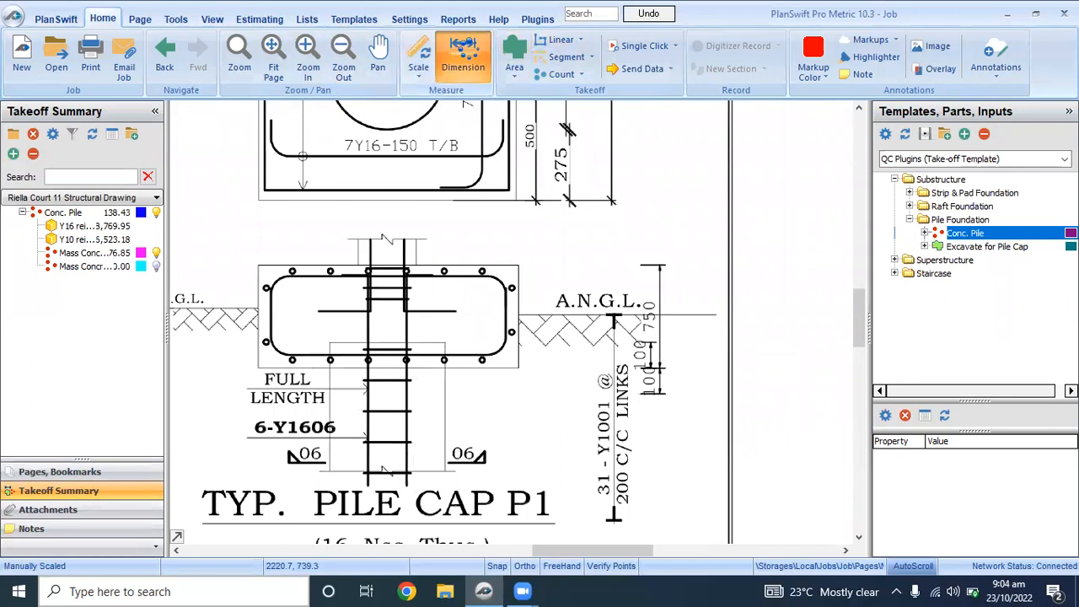
pyautogui.scroll(2, 671, 351)
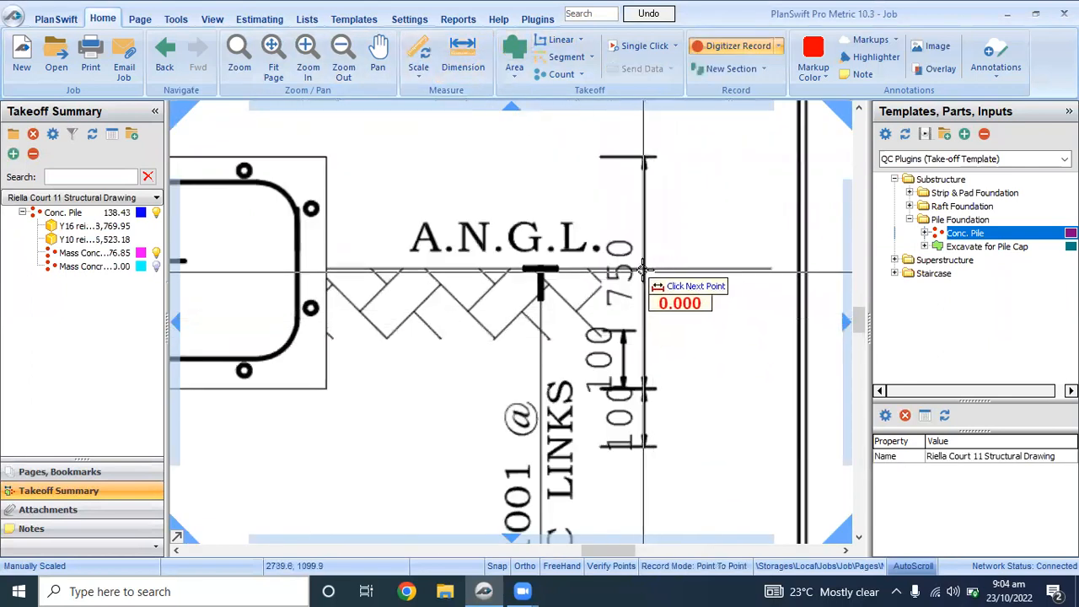
pyautogui.click(644, 268)
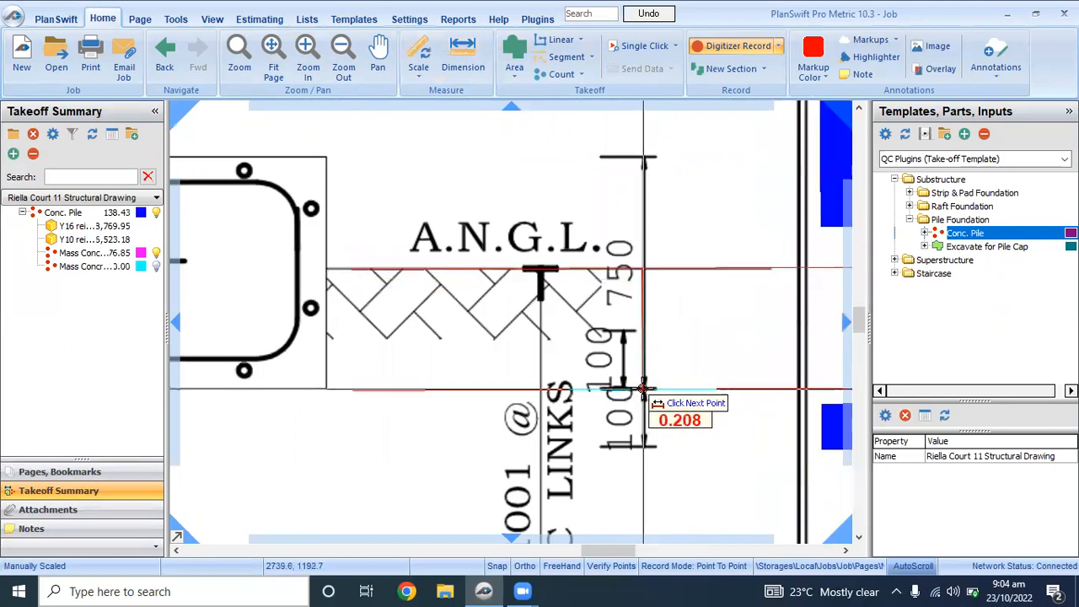
pyautogui.click(644, 389)
# Step: Dimension the pile cap's full thickness along the section's side edge and end the dimension recording
pyautogui.scroll(-3, 641, 405)
pyautogui.scroll(2, 579, 362)
pyautogui.scroll(1, 573, 337)
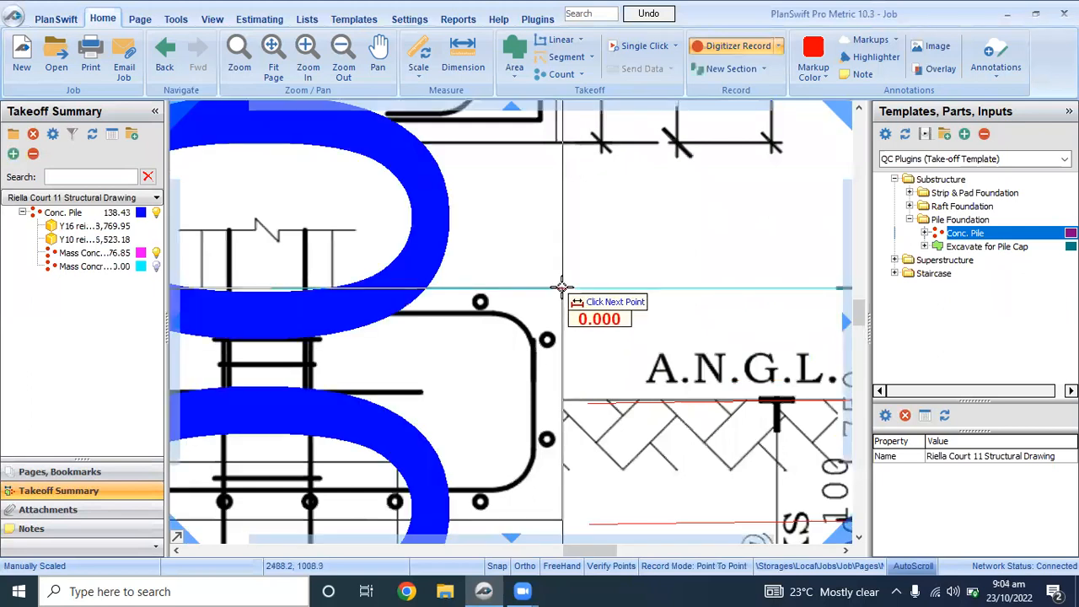
pyautogui.scroll(-3, 566, 303)
pyautogui.scroll(3, 578, 338)
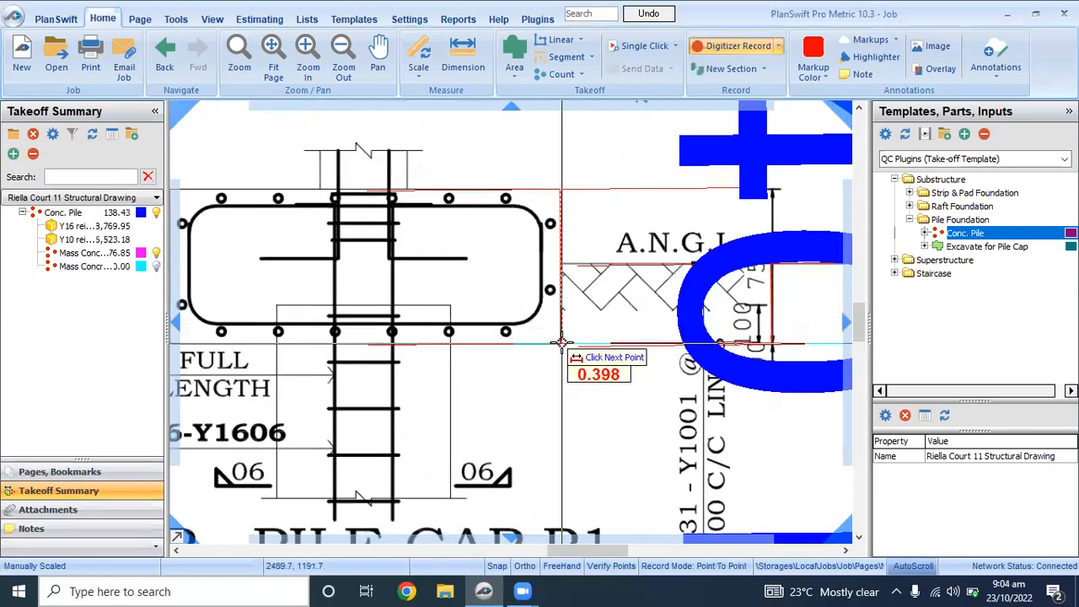
pyautogui.click(561, 343)
pyautogui.scroll(-2, 561, 343)
pyautogui.scroll(-2, 554, 316)
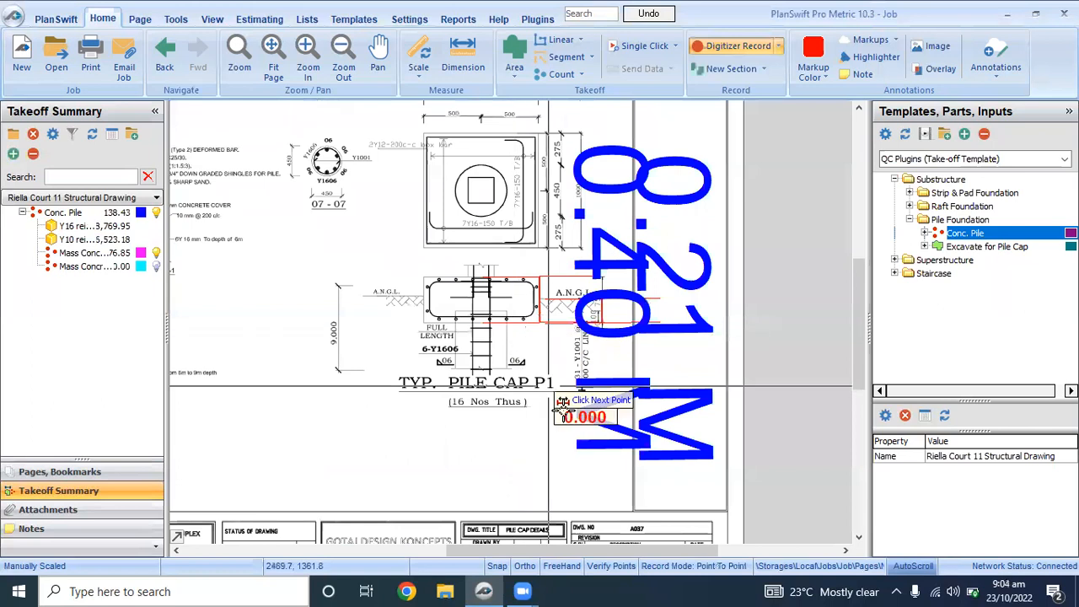
pyautogui.click(719, 43)
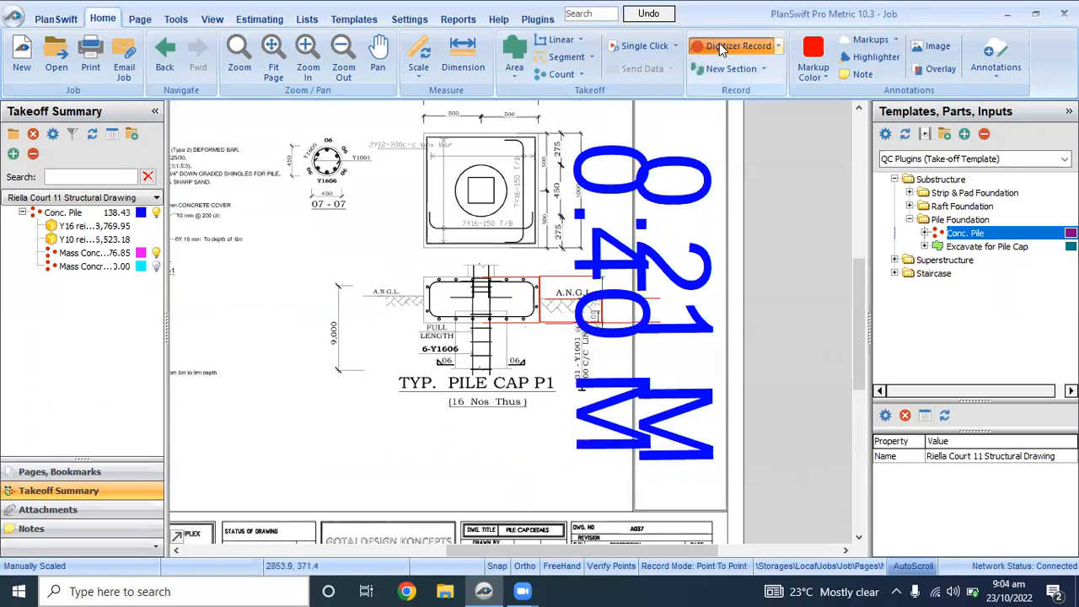
# Step: Add an Excavate for Pile Cap takeoff named "Excavate for Pile Cap TYpe I" with 16 pile caps
pyautogui.scroll(-2, 590, 297)
pyautogui.scroll(2, 758, 295)
pyautogui.scroll(1, 786, 293)
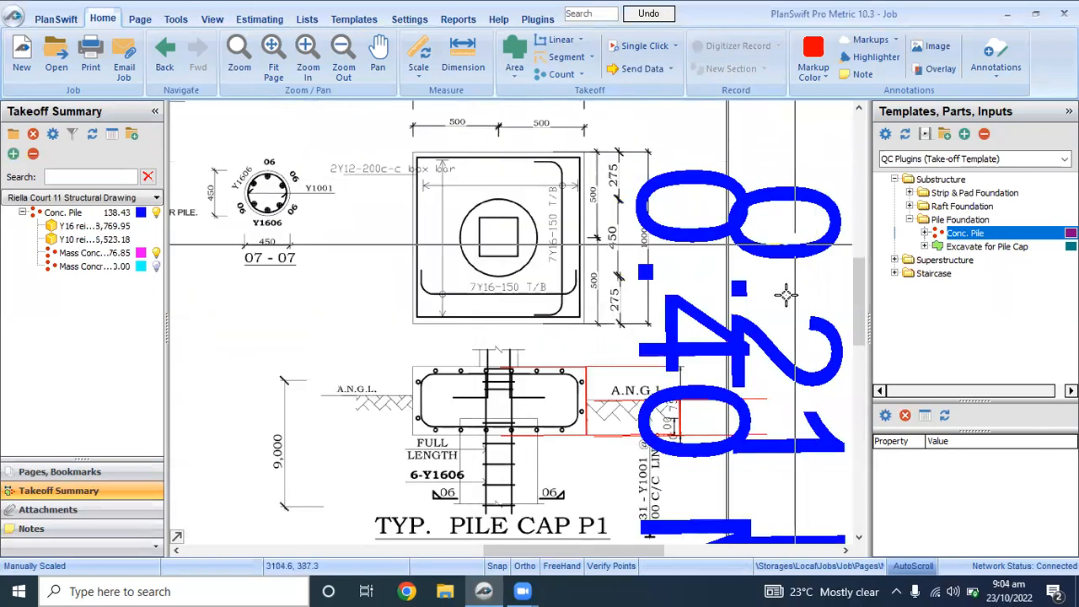
pyautogui.doubleClick(883, 250)
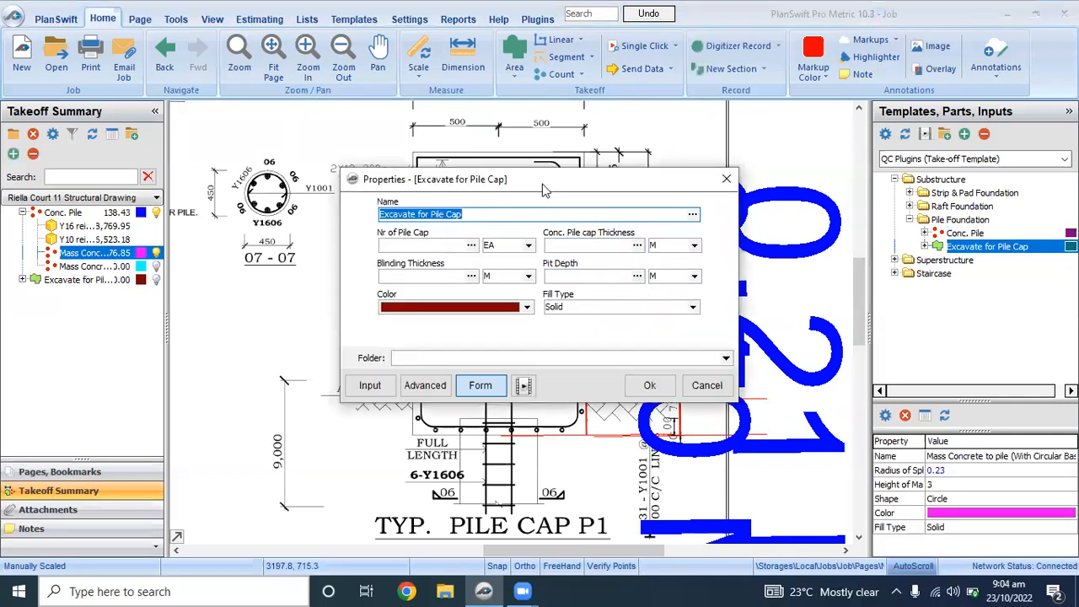
pyautogui.moveTo(544, 190); pyautogui.dragTo(863, 182)
pyautogui.click(786, 206)
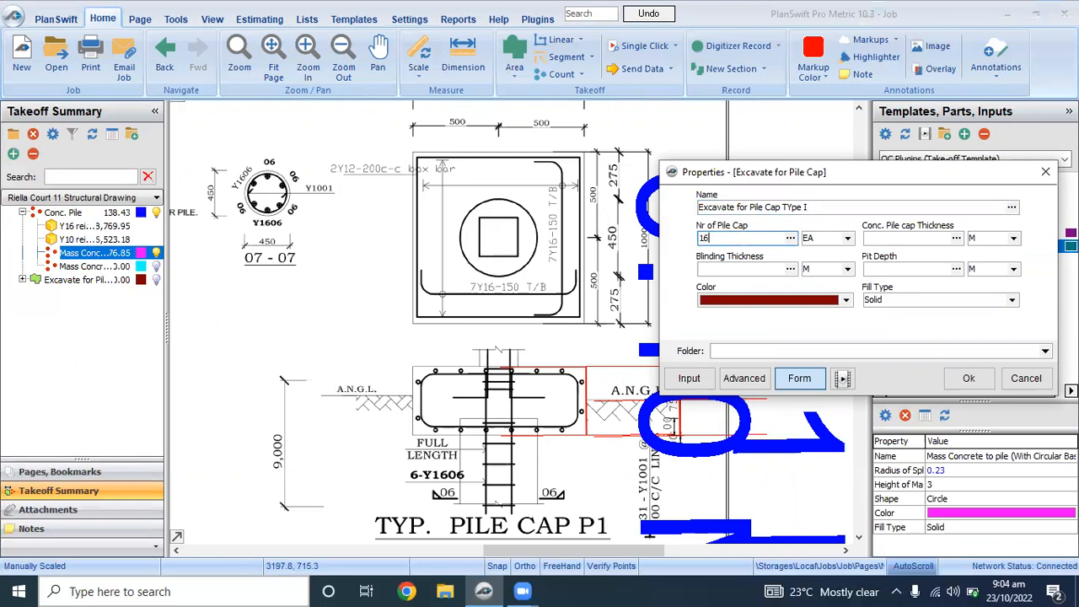
# Step: Set the concrete pile cap thickness to 0.40 m, blinding thickness to 0.1 m and pit depth to 0.21 m, and accept the properties
pyautogui.click(885, 238)
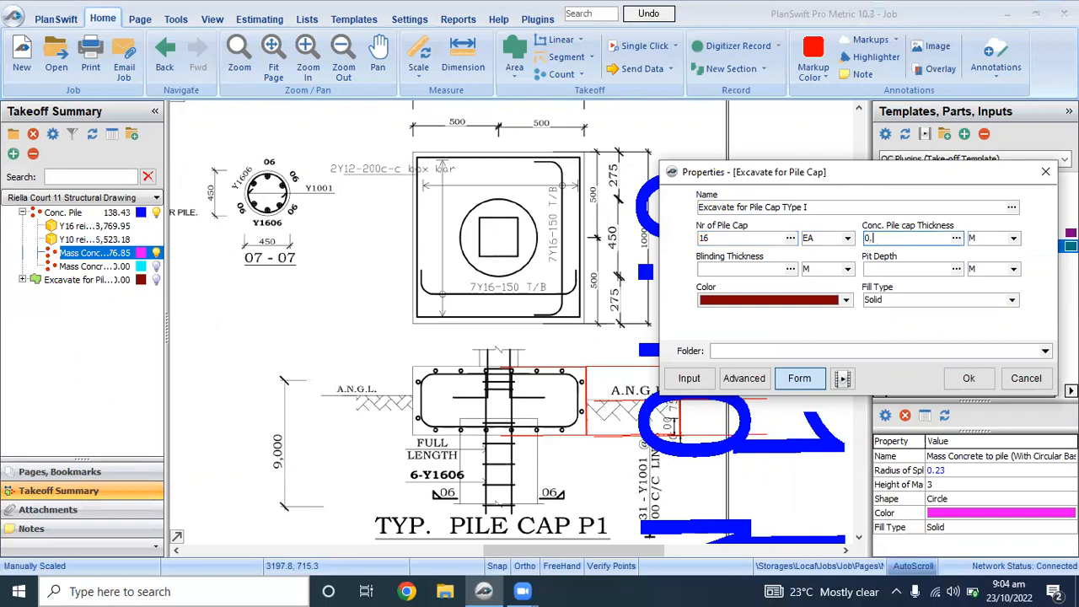
pyautogui.click(764, 270)
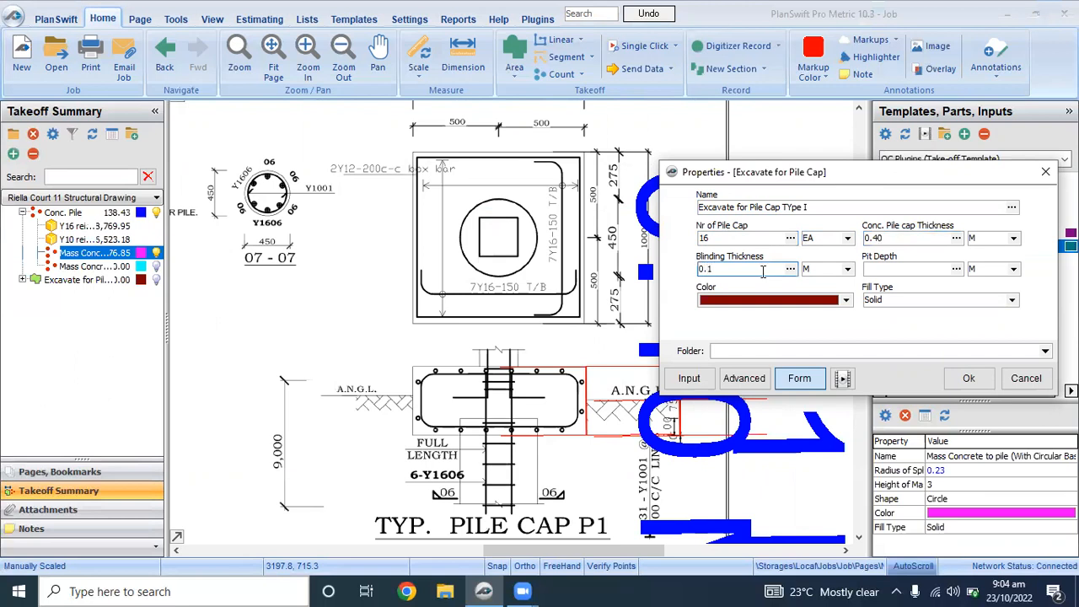
pyautogui.click(877, 270)
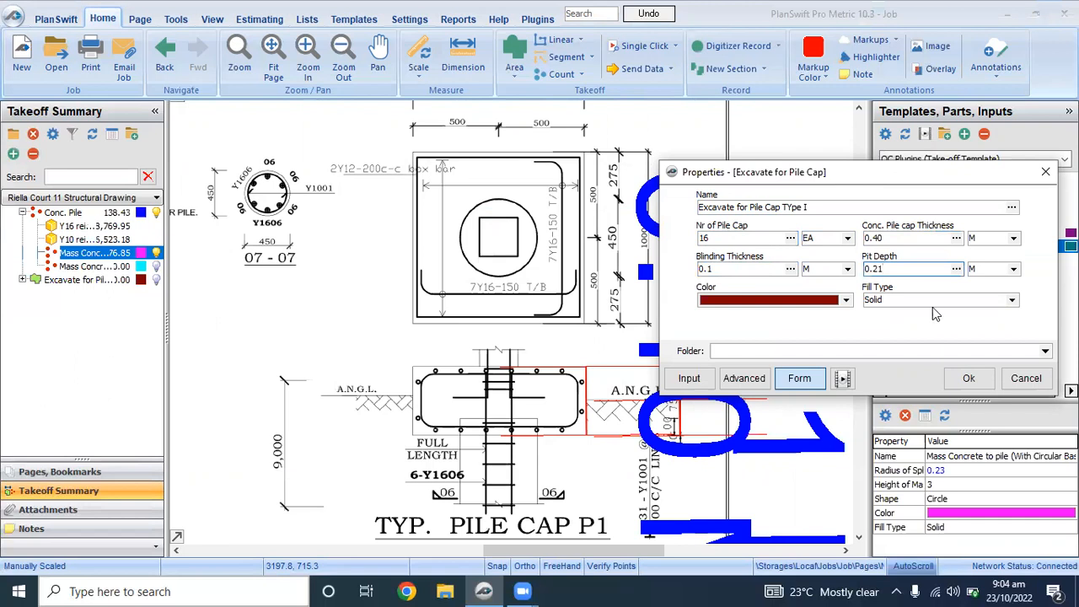
pyautogui.click(966, 378)
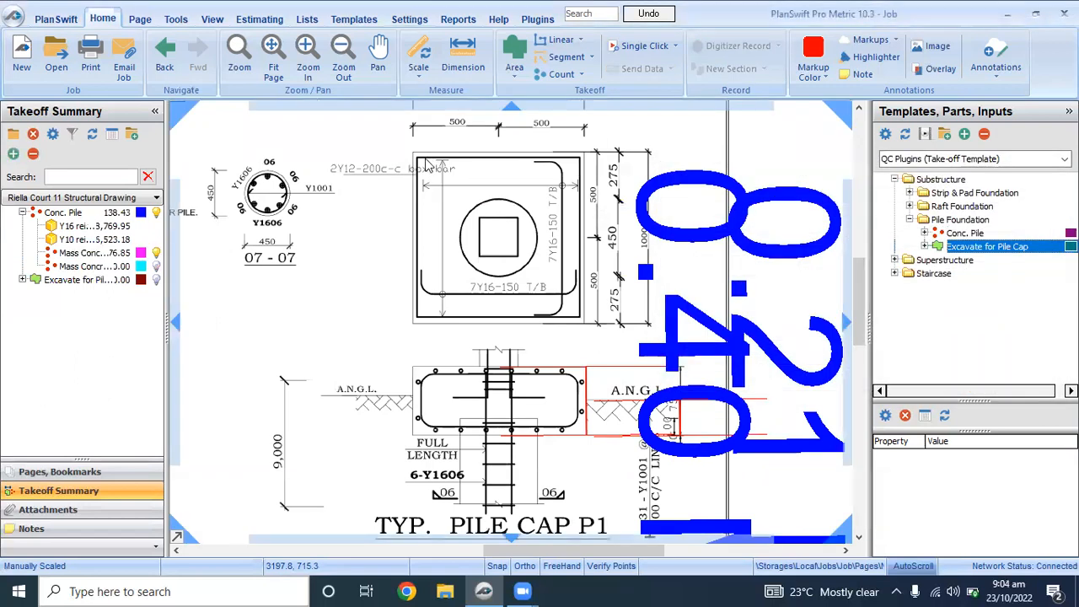
# Step: Try to start the excavation outline along the upper edge of the P1 pile cap plan
pyautogui.scroll(3, 410, 157)
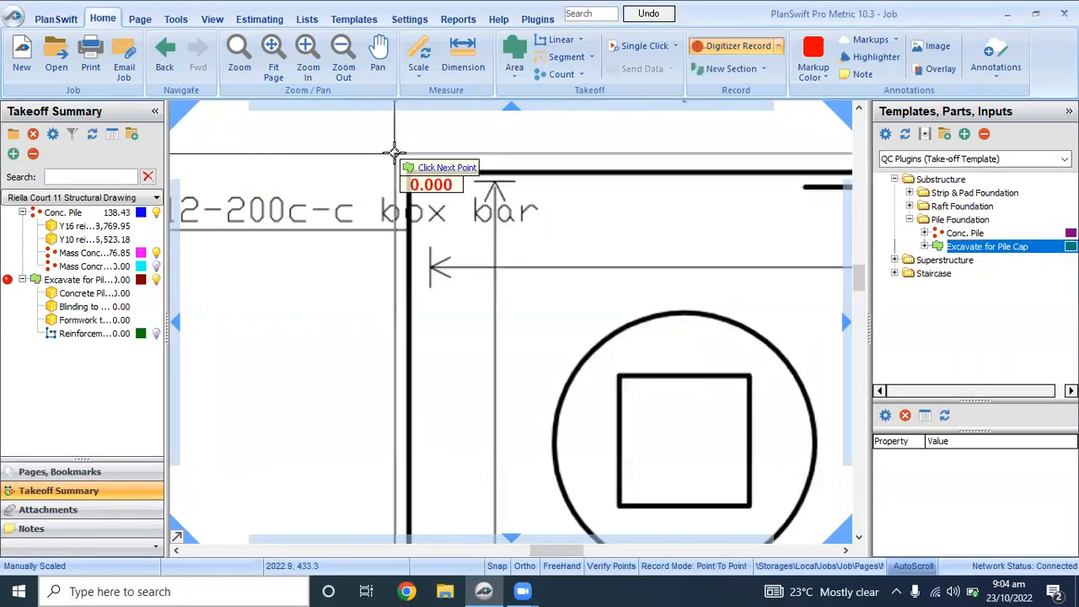
pyautogui.scroll(-3, 395, 153)
pyautogui.scroll(3, 563, 153)
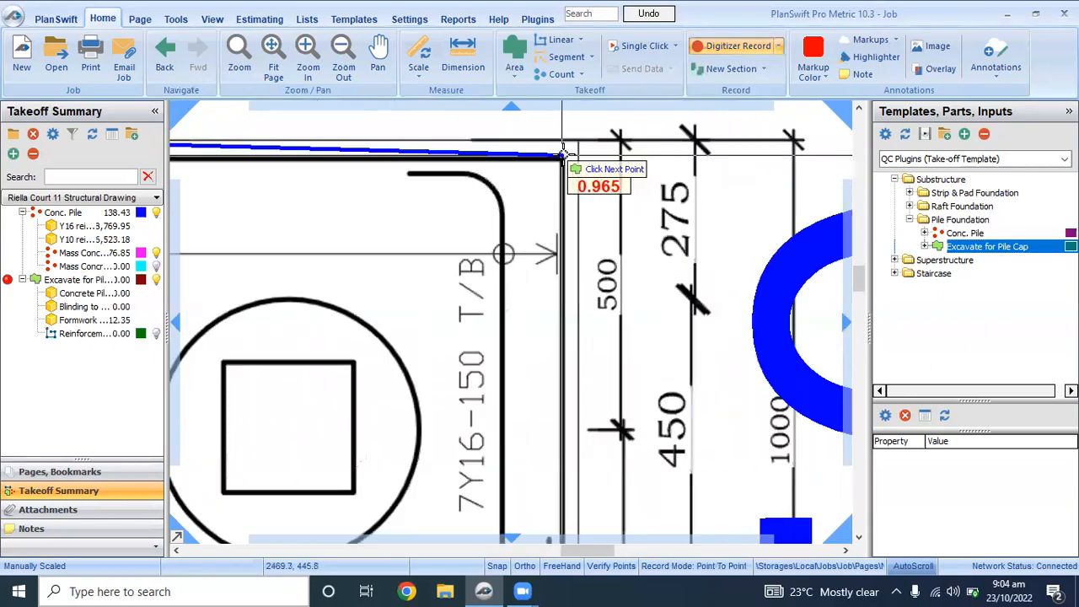
pyautogui.click(565, 152)
pyautogui.scroll(-3, 586, 200)
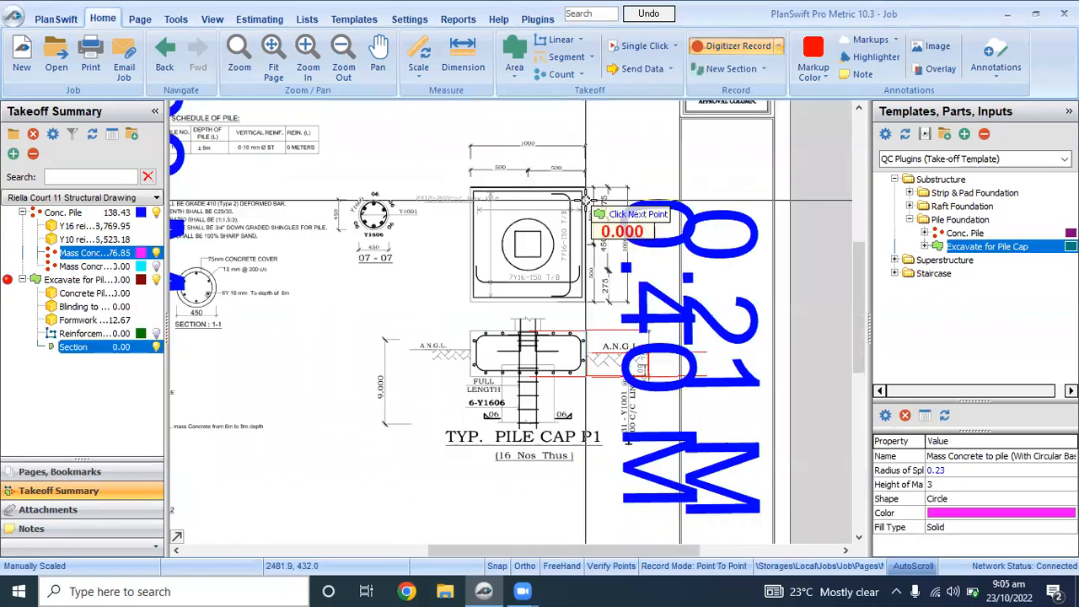
# Step: Trace the excavation area around the four outer corners of the 1000 by 1000 pile cap plan and end recording
pyautogui.scroll(3, 506, 198)
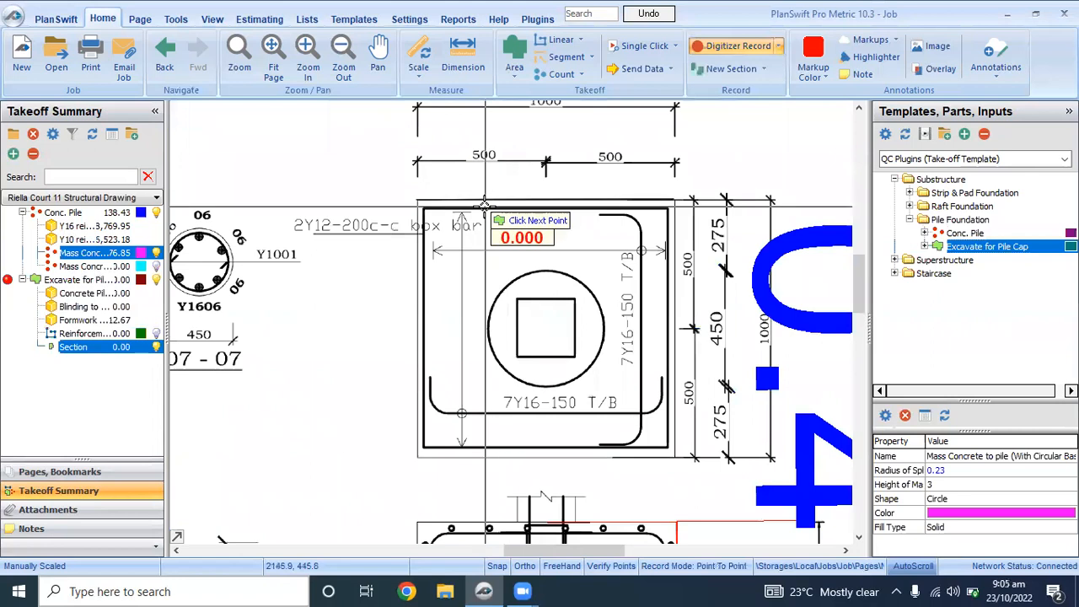
pyautogui.click(675, 201)
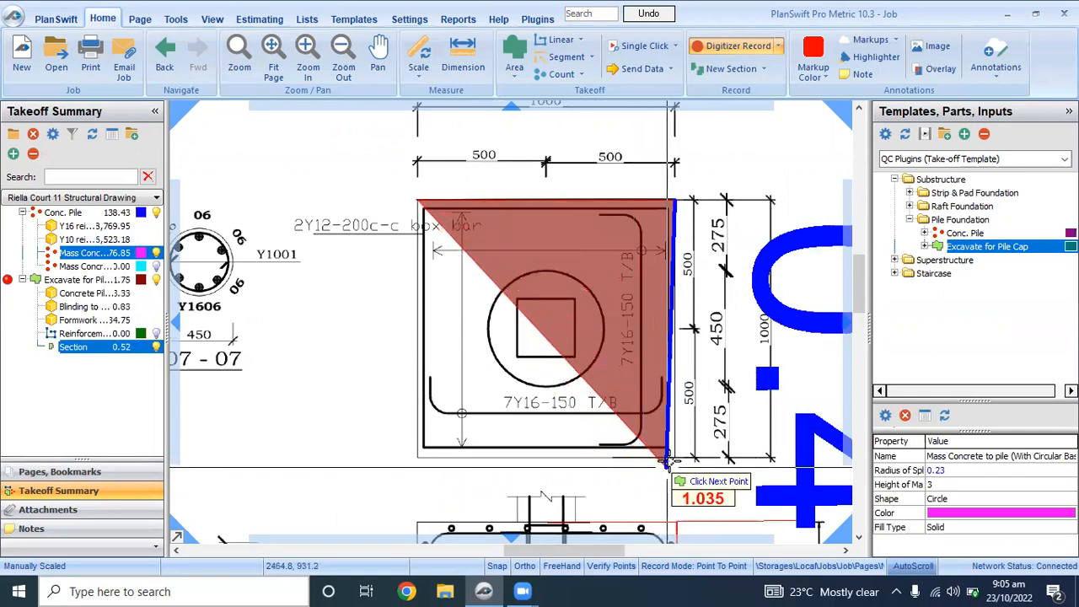
pyautogui.scroll(2, 668, 462)
pyautogui.click(673, 457)
pyautogui.scroll(-2, 674, 456)
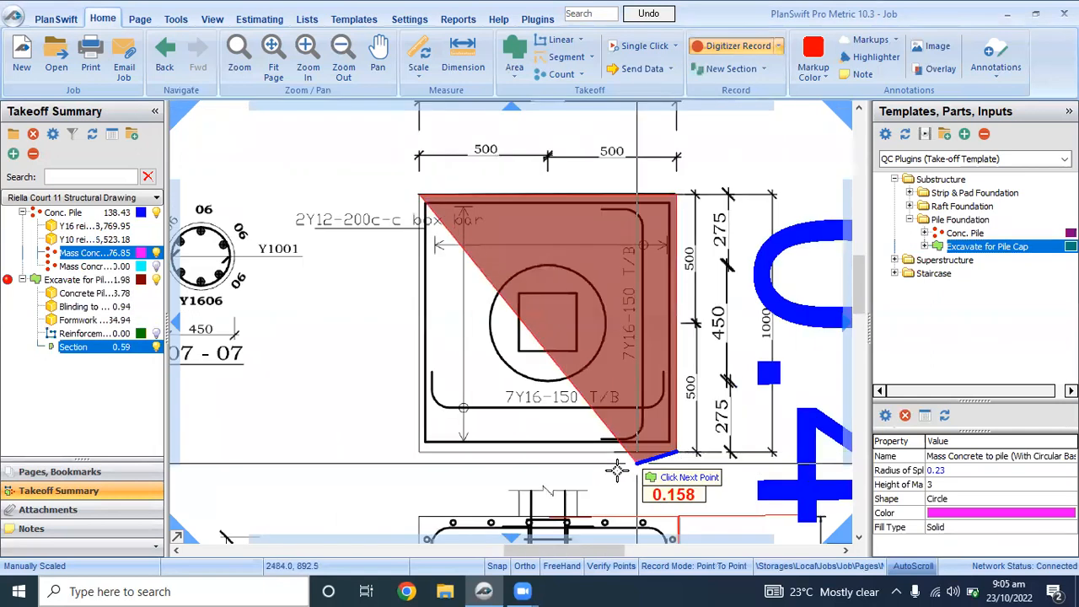
pyautogui.scroll(2, 413, 453)
pyautogui.doubleClick(412, 451)
pyautogui.scroll(-2, 411, 442)
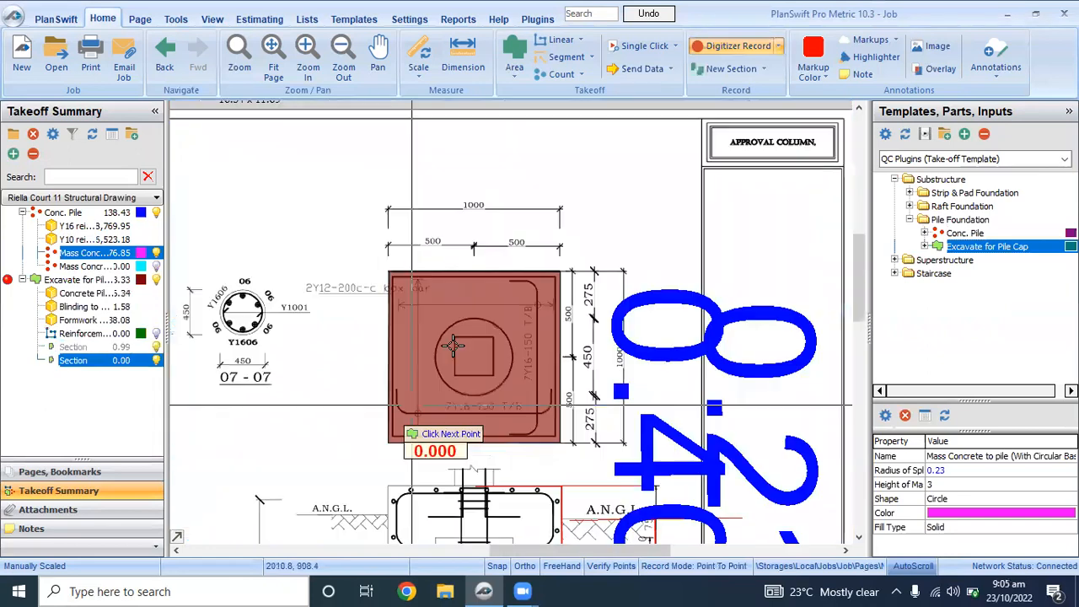
pyautogui.click(708, 49)
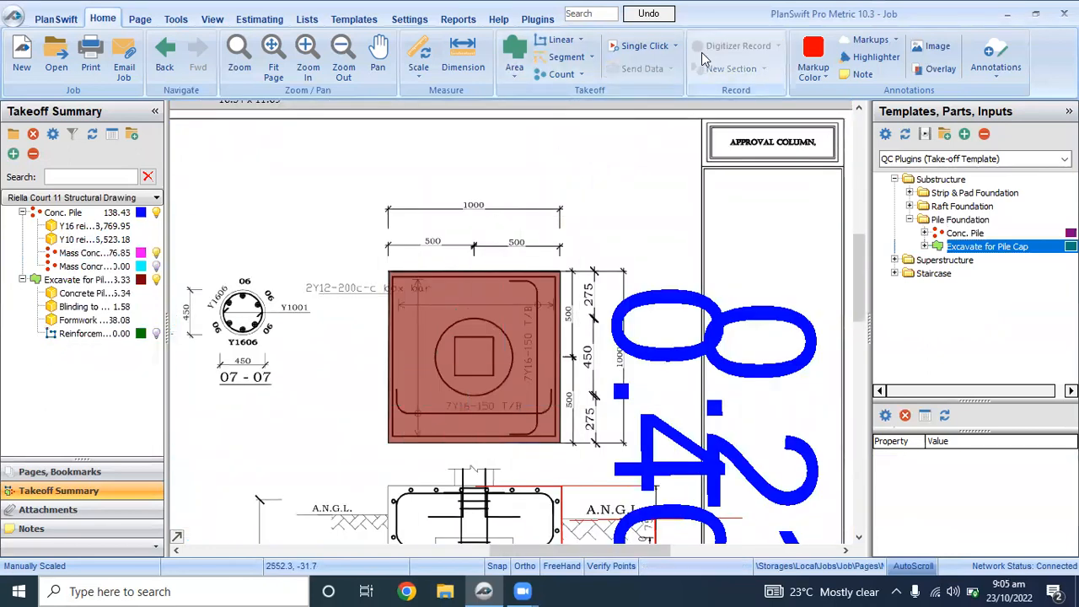
# Step: Widen the takeoff list and review the pile cap concrete, blinding, formwork and reinforcement items
pyautogui.moveTo(165, 316); pyautogui.dragTo(237, 316)
pyautogui.scroll(-2, 564, 459)
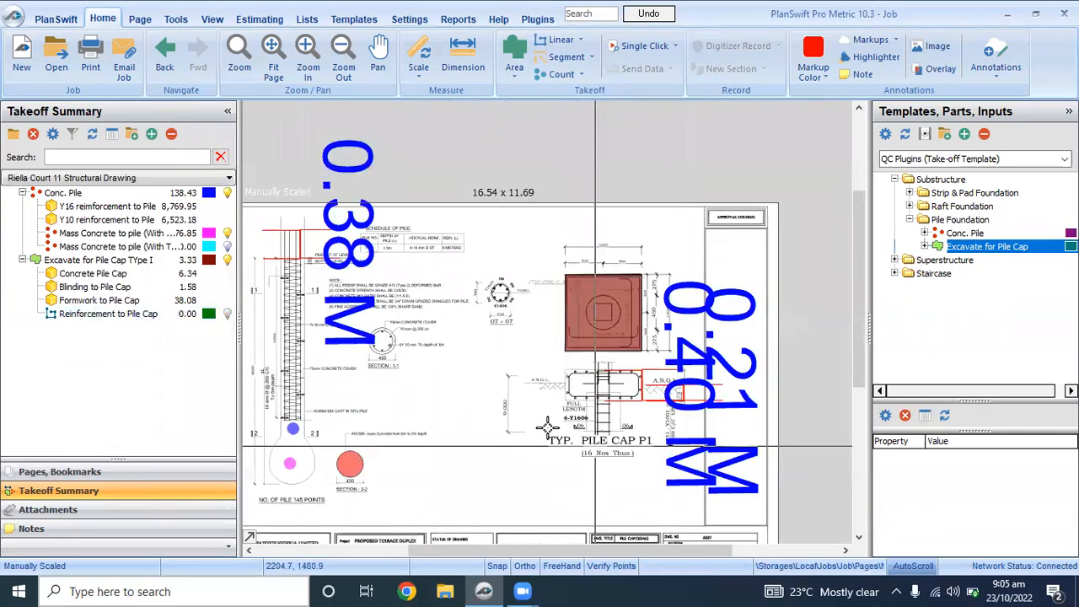
pyautogui.click(143, 263)
pyautogui.click(145, 272)
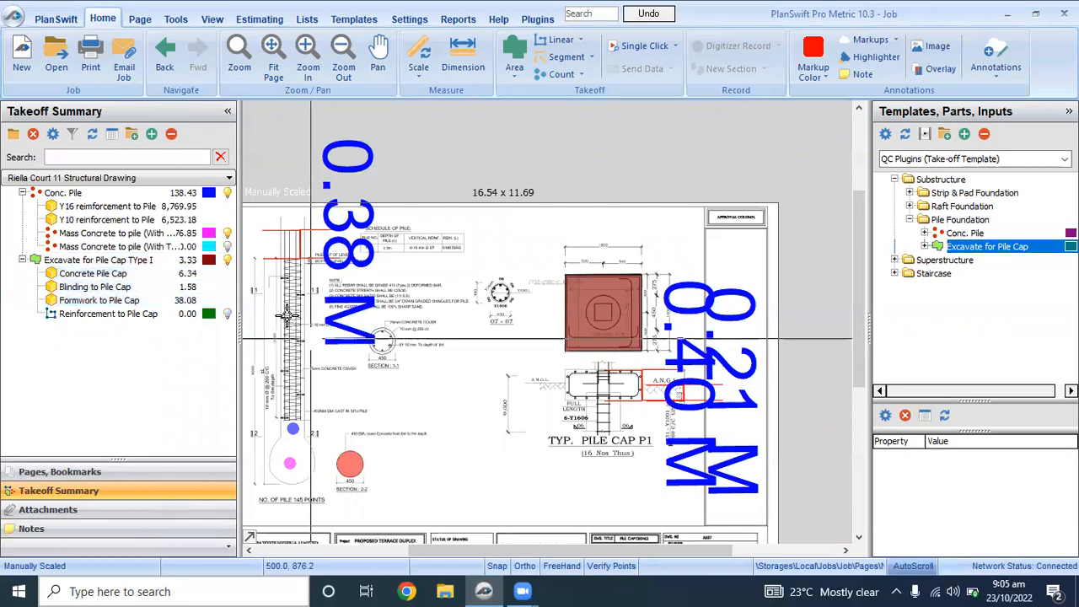
pyautogui.click(107, 317)
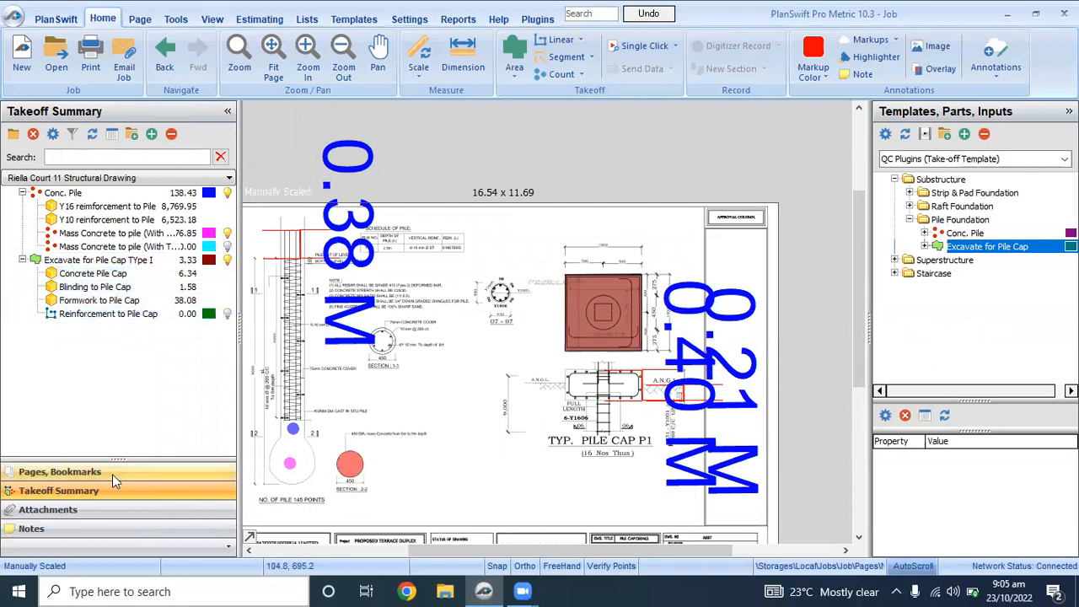
# Step: Hide the Mass Concrete to pile (With Circular Base) and Excavate for Pile Cap TYpe I takeoffs on the drawing
pyautogui.click(226, 234)
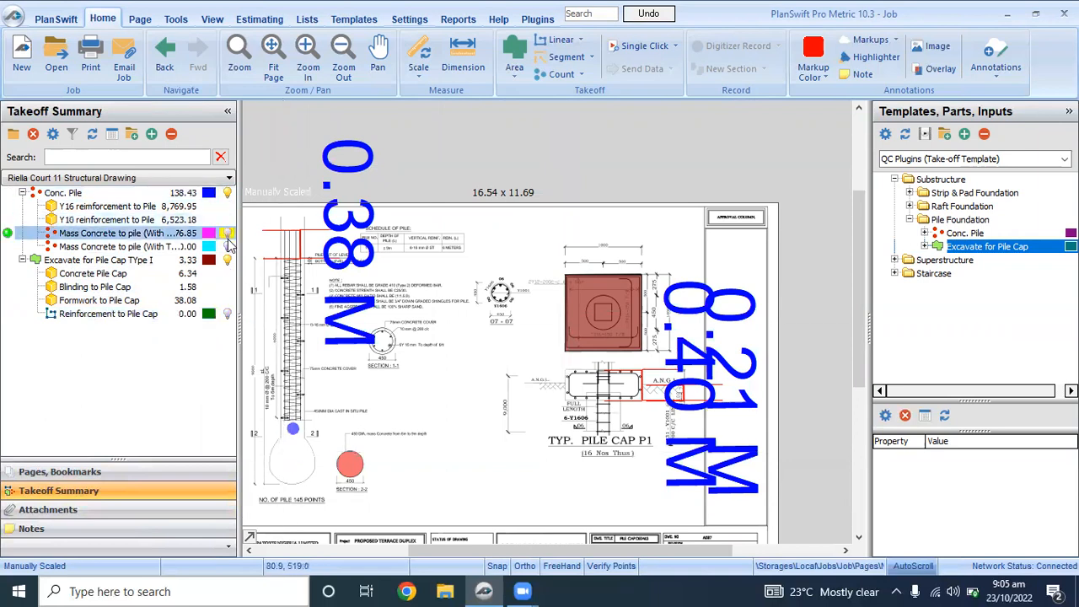
pyautogui.click(226, 262)
pyautogui.click(226, 259)
pyautogui.scroll(2, 646, 337)
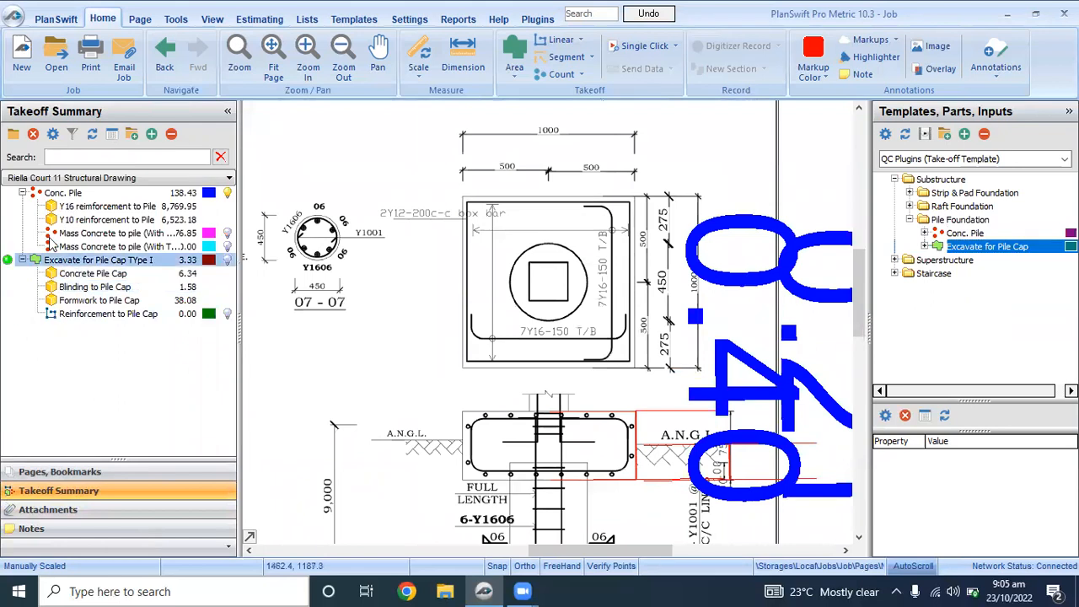
# Step: Rename the pile cap reinforcement item as Reinforcement to Pile Cap TYpe I and set its number of pile caps to 16
pyautogui.click(94, 317)
pyautogui.doubleClick(91, 313)
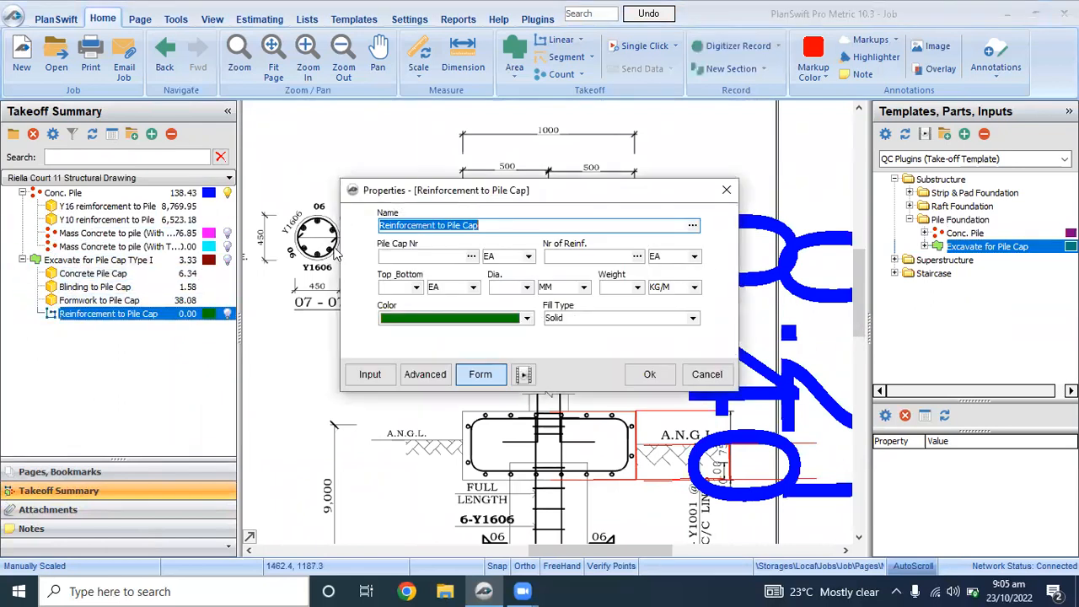
pyautogui.moveTo(447, 190); pyautogui.dragTo(506, 296)
pyautogui.click(542, 328)
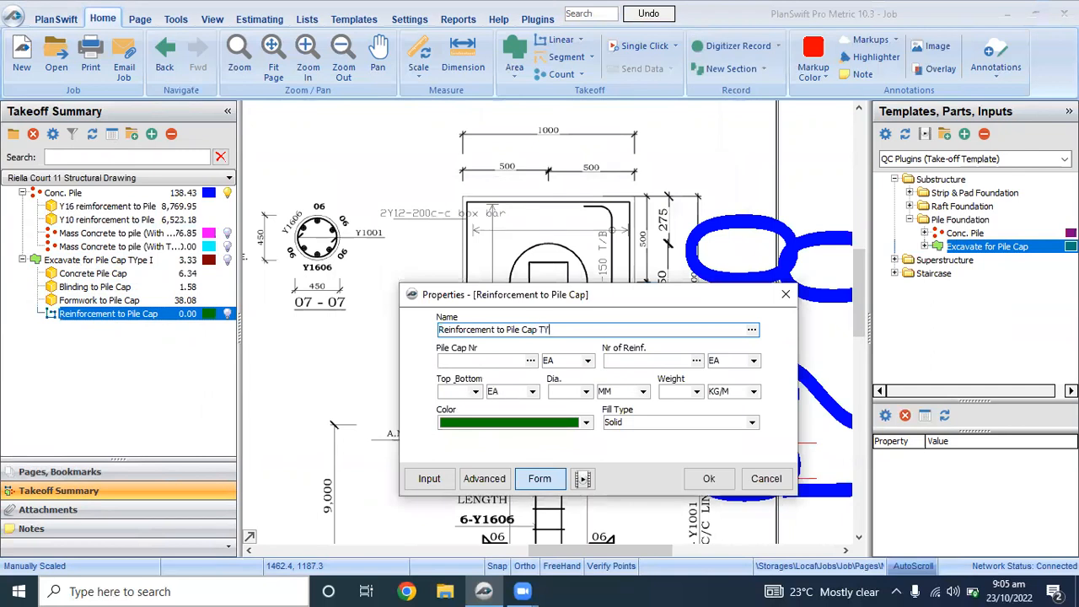
pyautogui.click(503, 361)
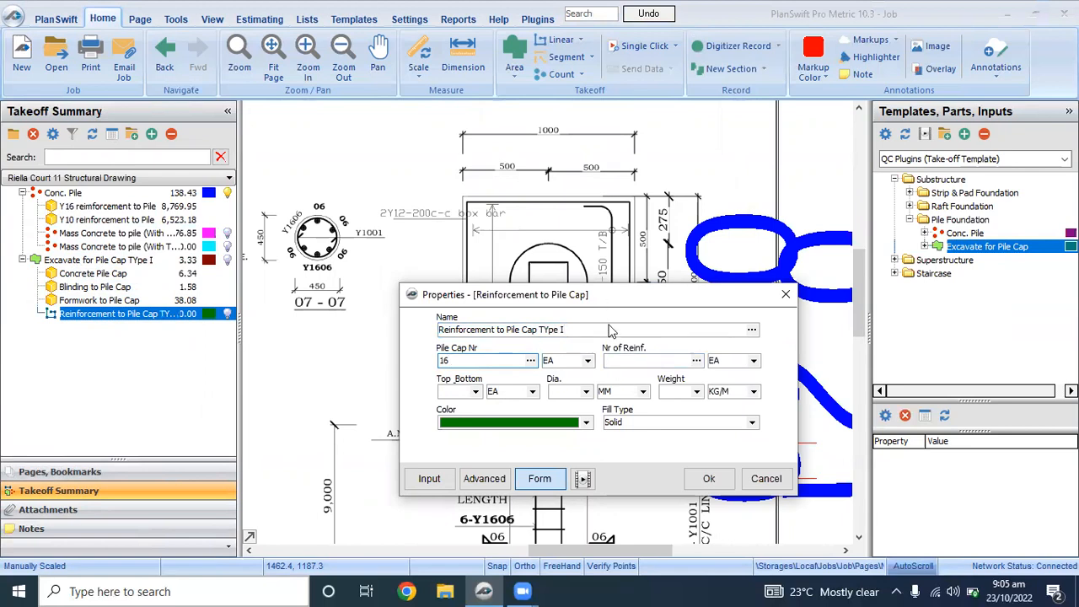
# Step: Set the number of reinforcement bars to 14 and the top and bottom layers to 2
pyautogui.moveTo(611, 298); pyautogui.dragTo(617, 398)
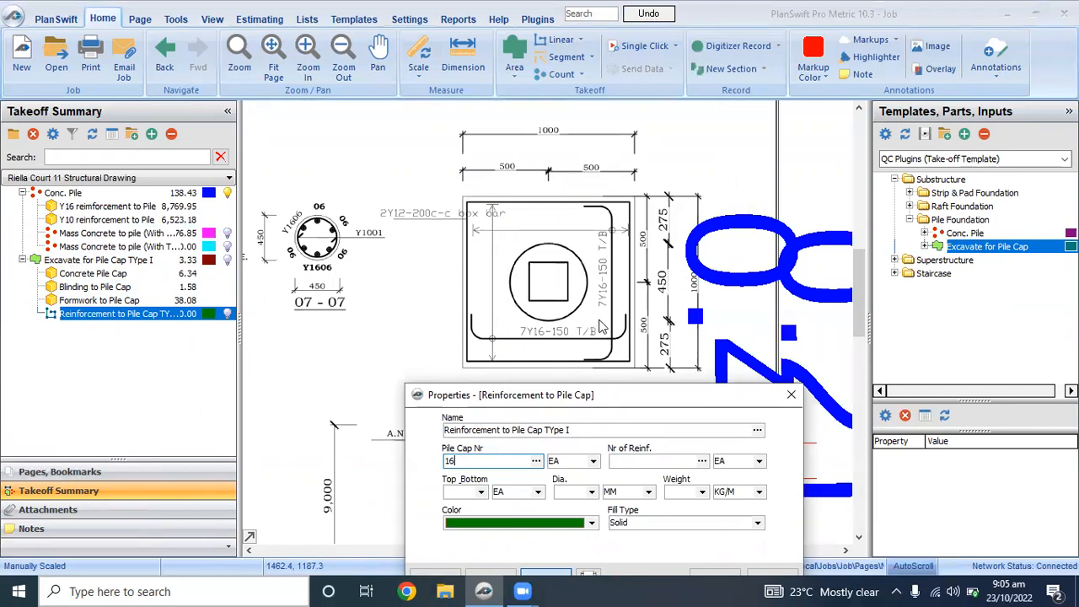
pyautogui.click(620, 459)
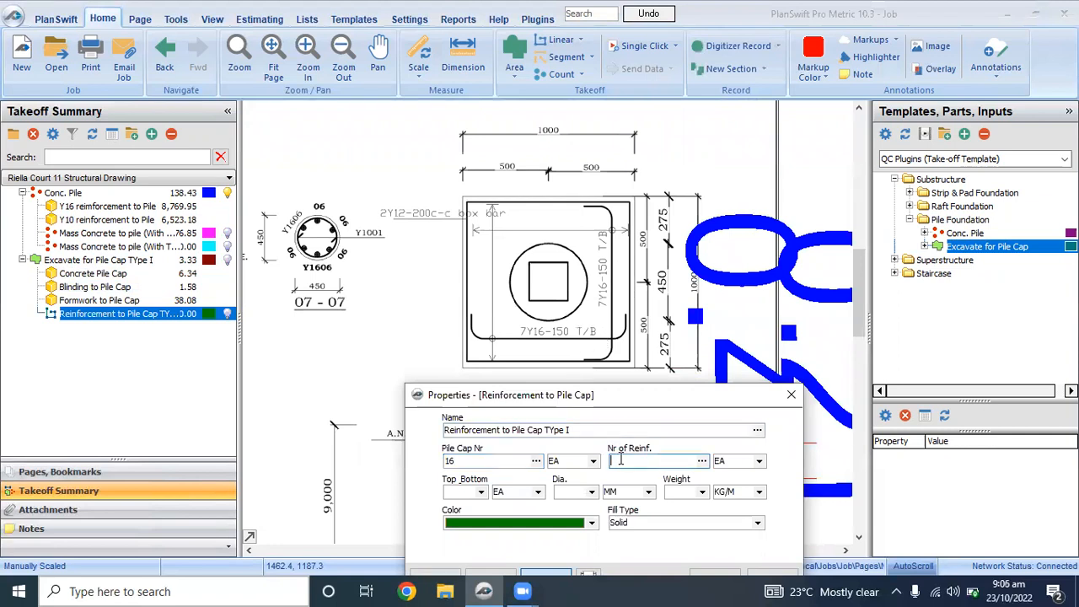
pyautogui.click(479, 490)
pyautogui.click(481, 491)
pyautogui.click(452, 516)
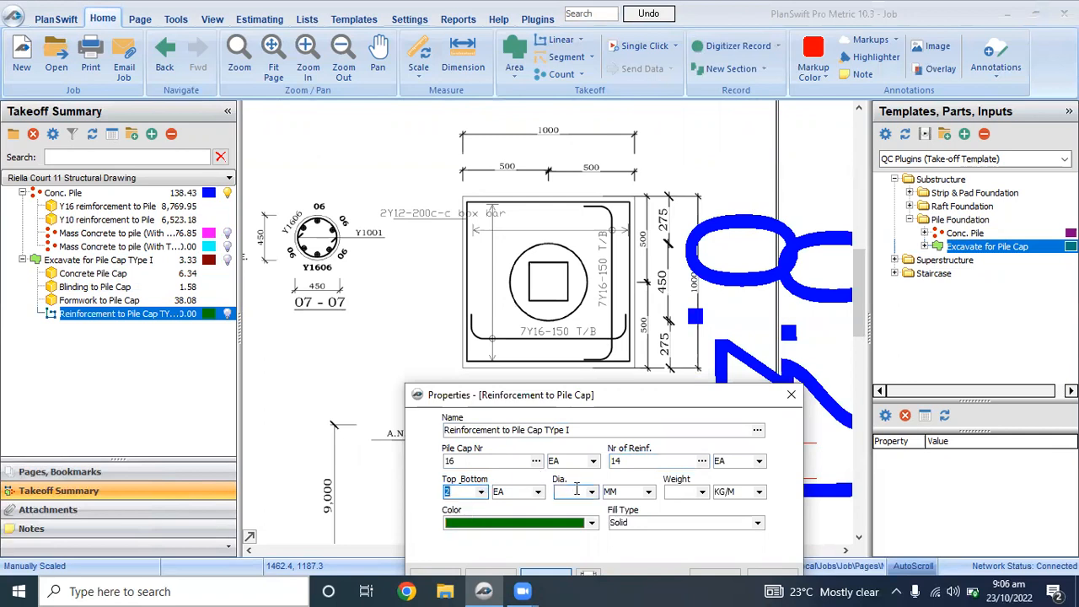
# Step: Set the bar diameter to 16 mm, choose its weight per metre, and confirm the reinforcement properties
pyautogui.click(580, 491)
pyautogui.click(591, 492)
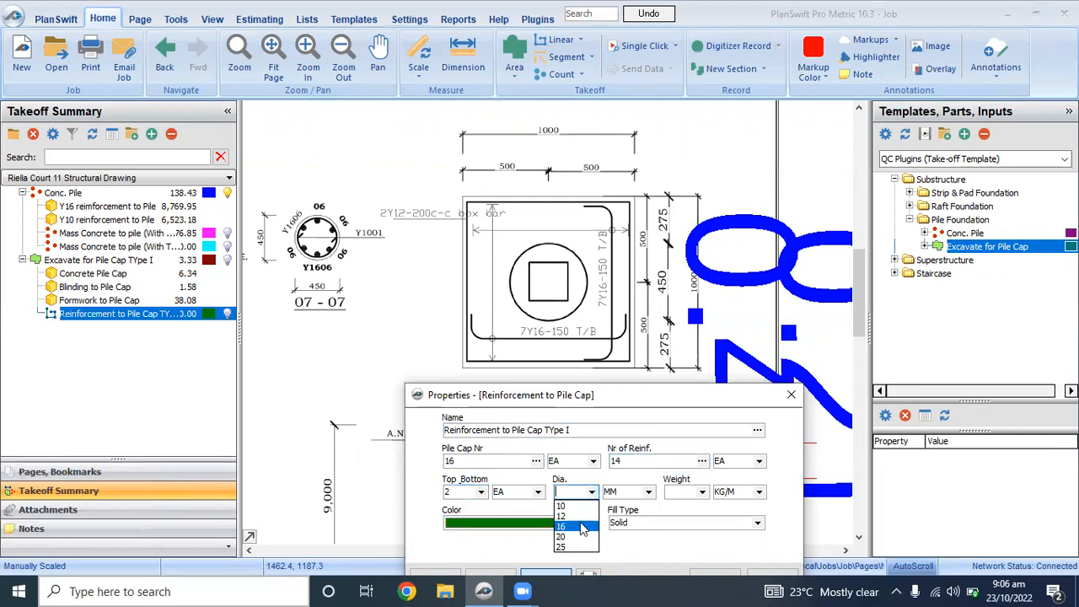
pyautogui.click(568, 526)
pyautogui.click(682, 492)
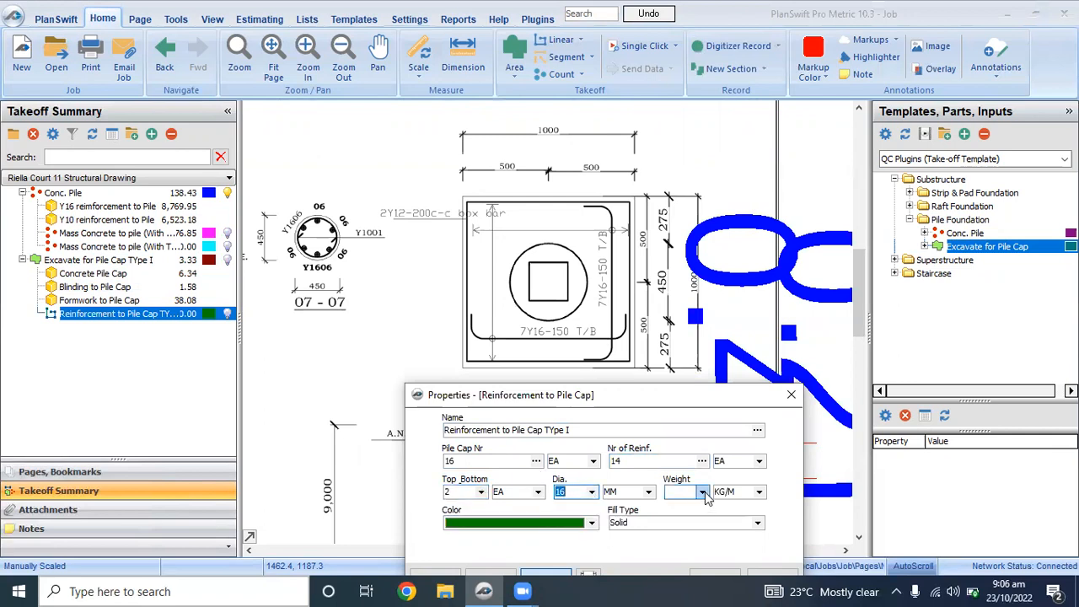
pyautogui.click(702, 491)
pyautogui.click(683, 516)
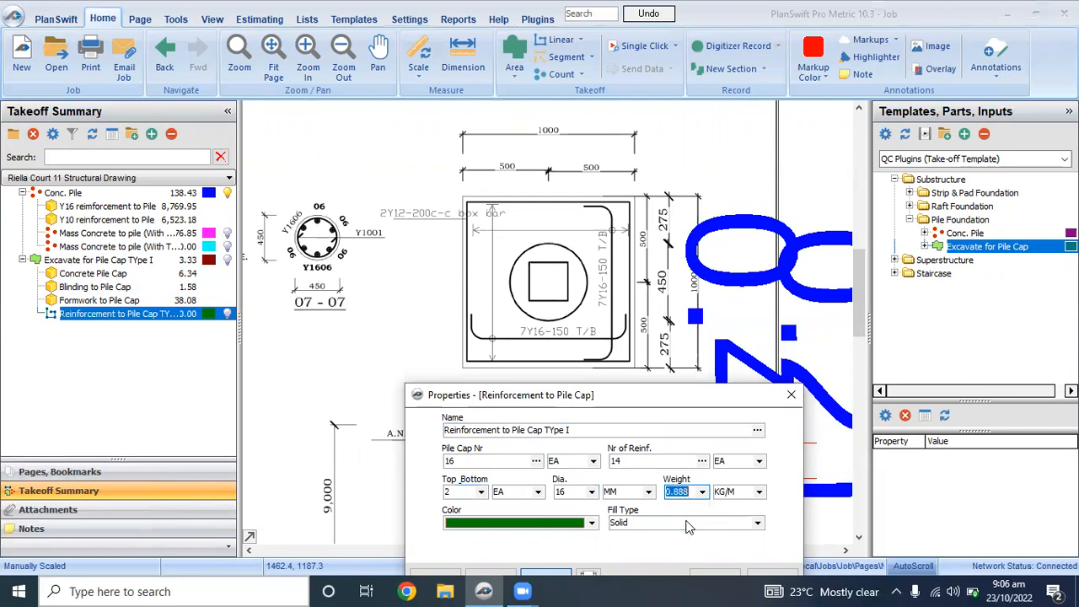
pyautogui.click(701, 491)
pyautogui.click(683, 526)
pyautogui.click(655, 387)
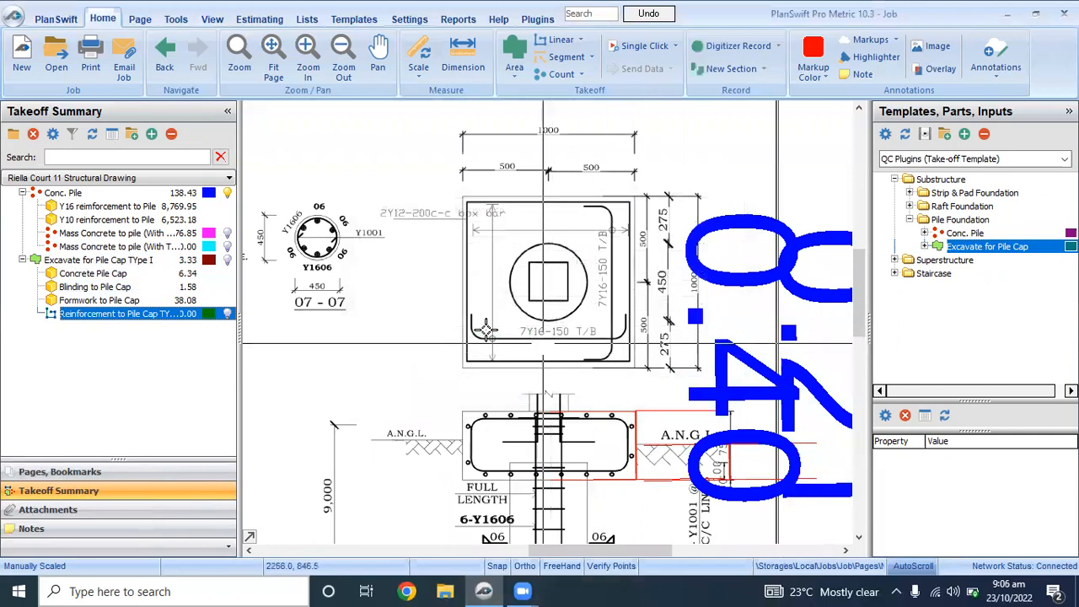
# Step: Trace the horizontal 7Y16-150 bar in the P1 cap plan from one upturned end through both bends to the other, and end recording
pyautogui.click(7, 316)
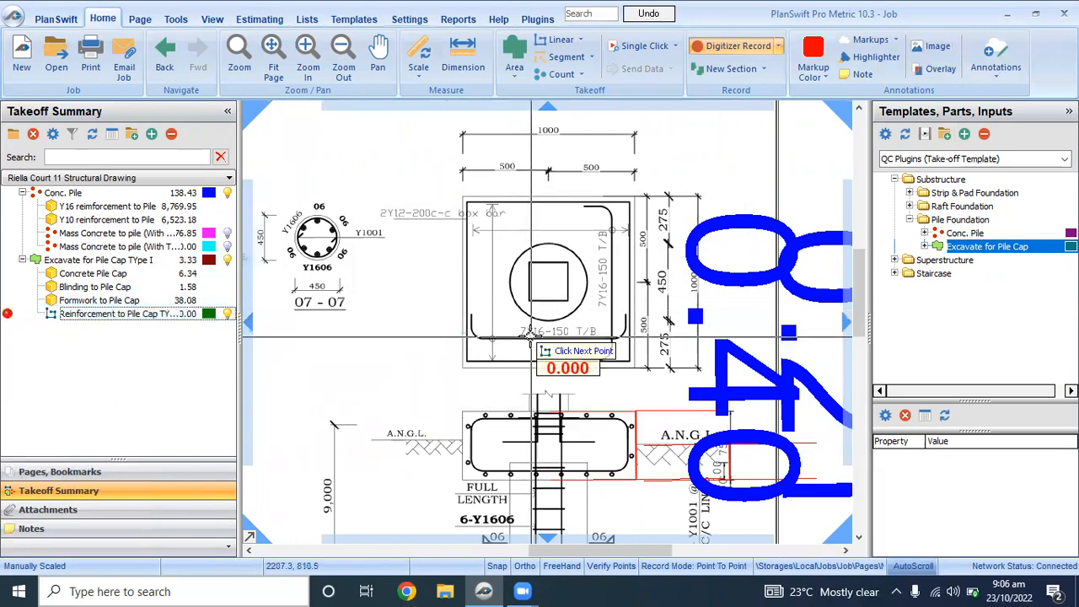
pyautogui.scroll(3, 447, 290)
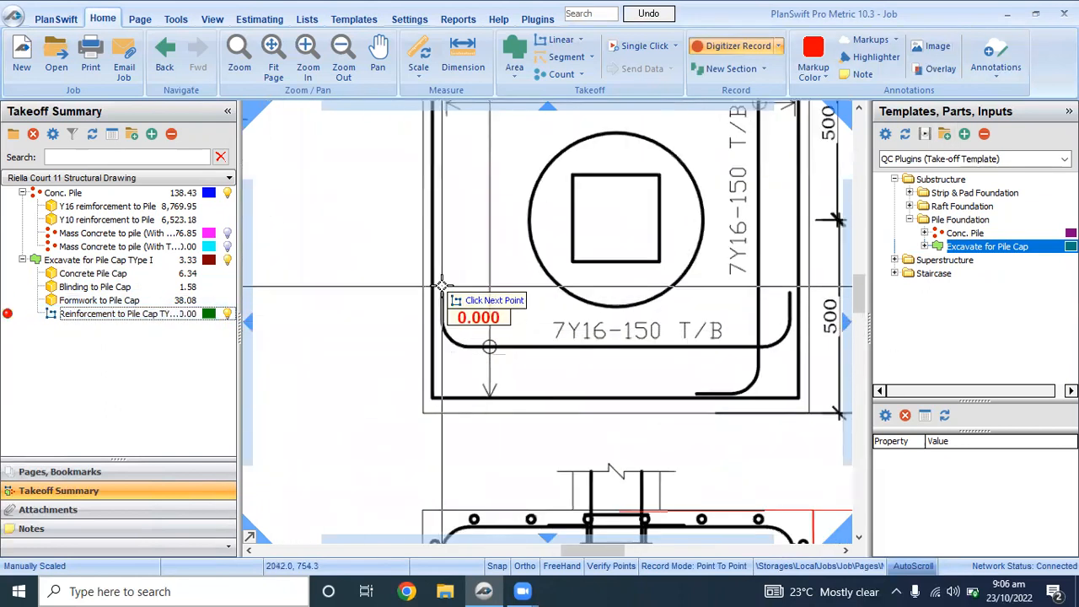
pyautogui.click(443, 290)
pyautogui.click(442, 328)
pyautogui.click(455, 343)
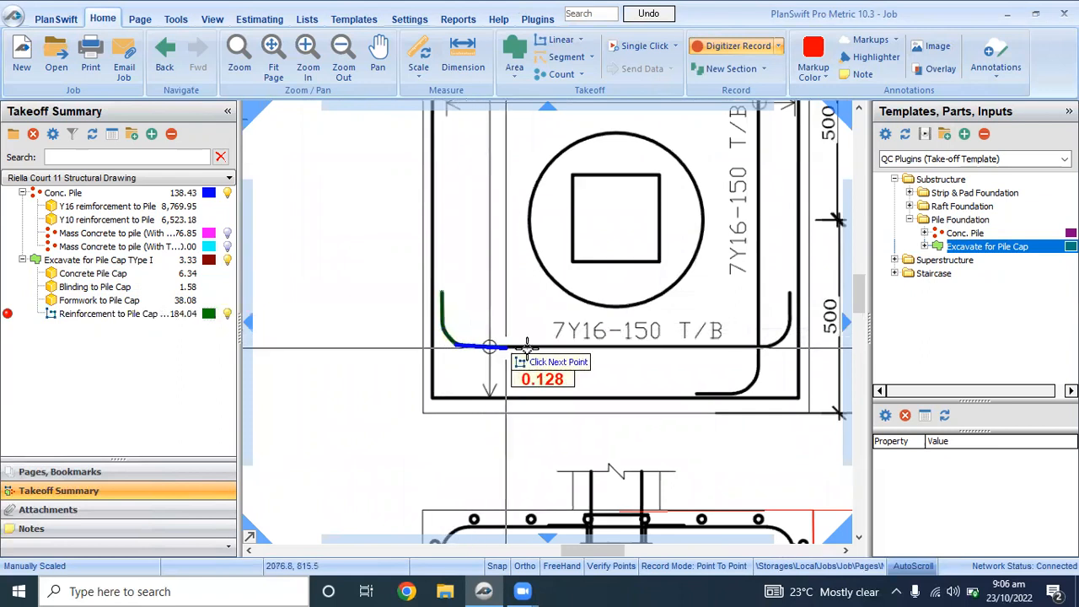
pyautogui.click(764, 344)
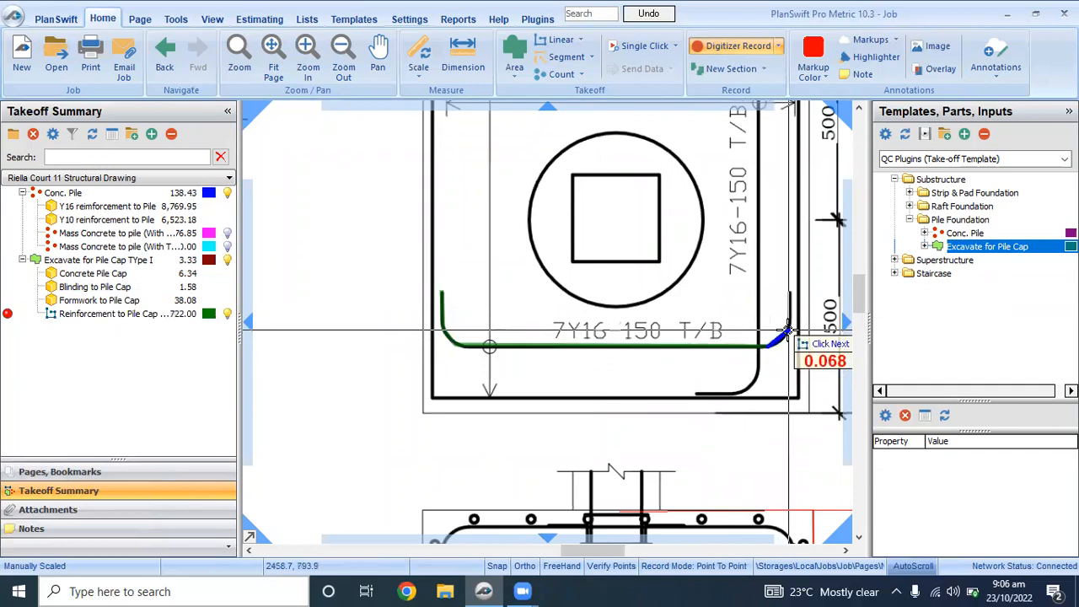
pyautogui.click(781, 337)
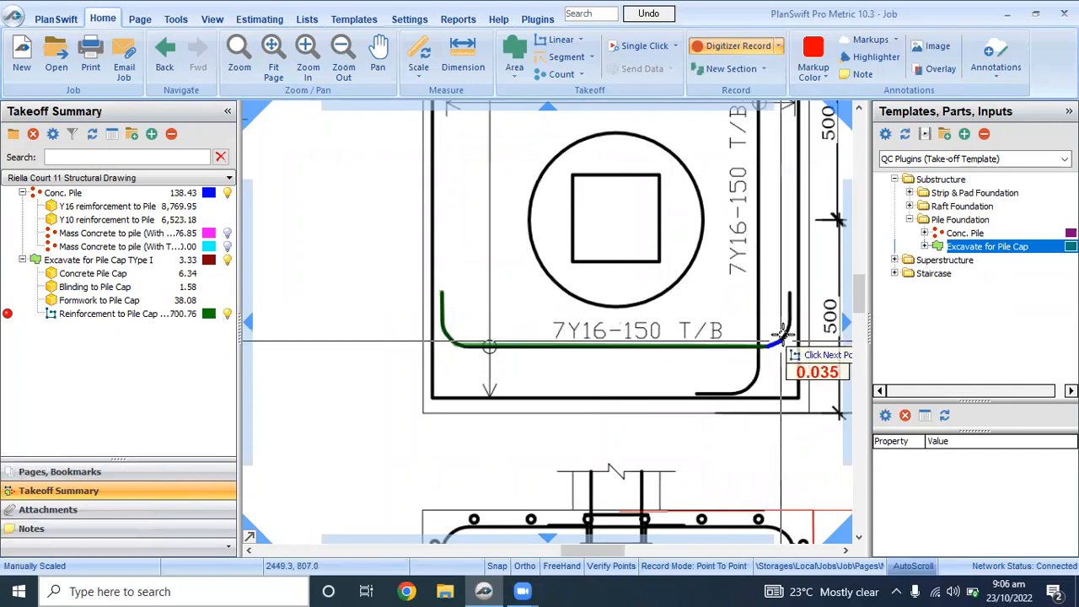
pyautogui.doubleClick(789, 293)
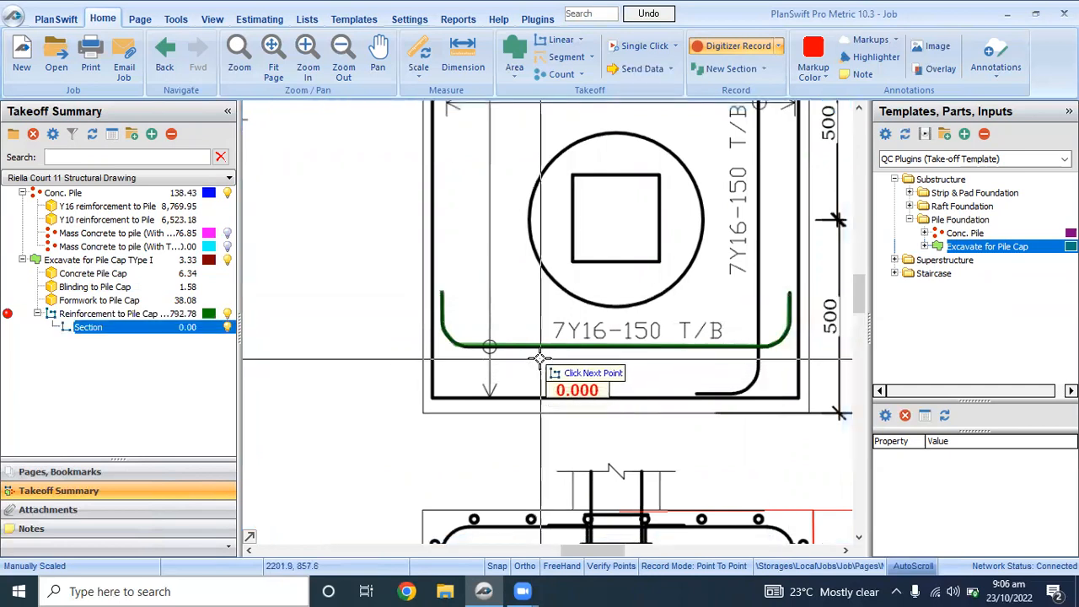
pyautogui.scroll(-5, 540, 358)
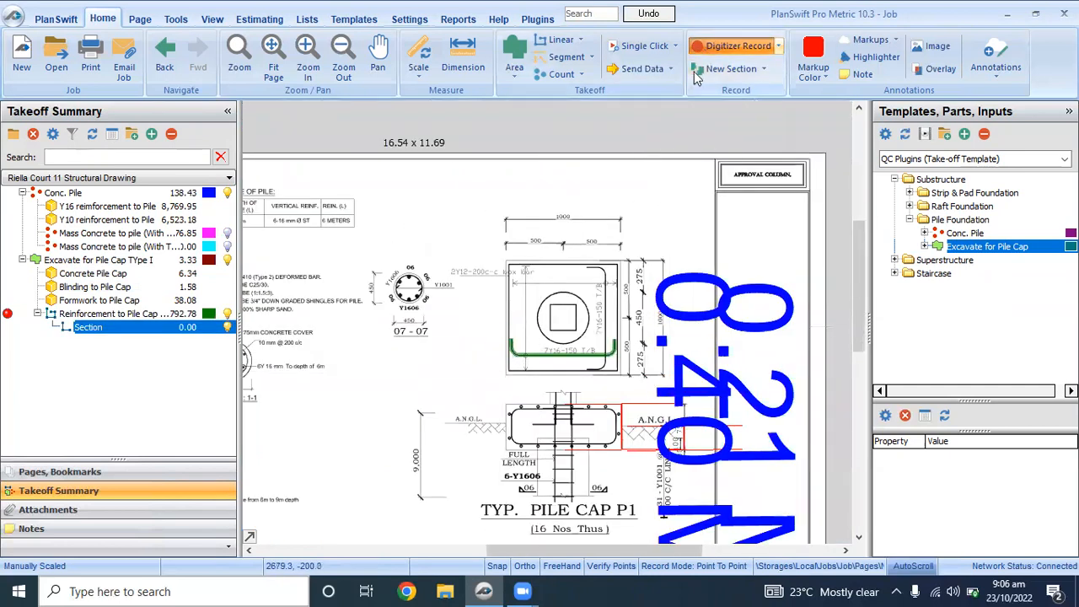
pyautogui.press('Escape')
# Step: Open the Riella Court 11 page with Typ. Pile Cap P2 and examine its plan, section, cap size and number required
pyautogui.scroll(2, 555, 405)
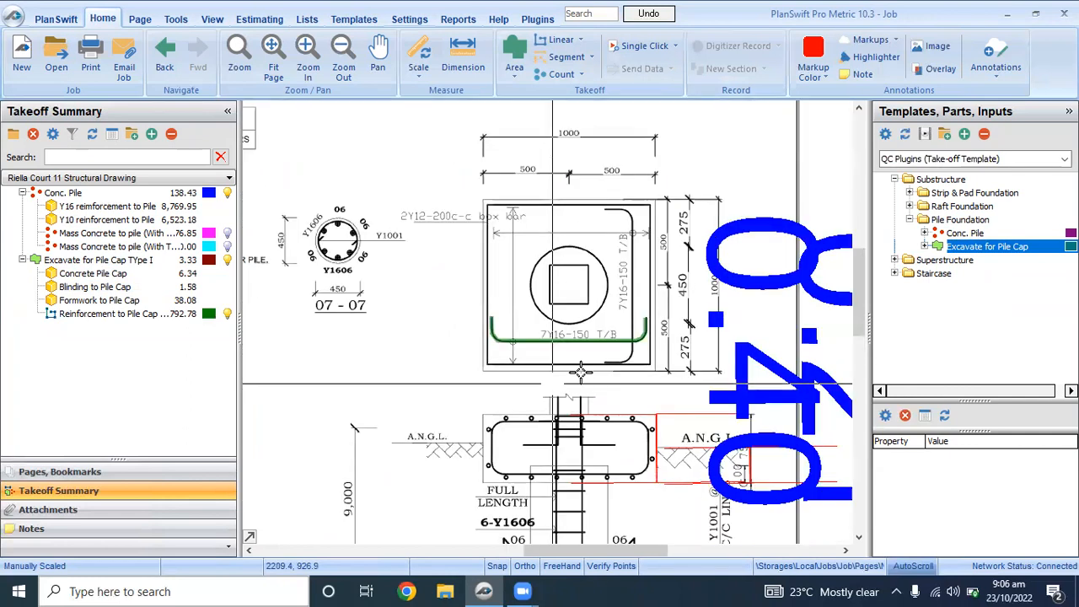
pyautogui.scroll(-2, 556, 253)
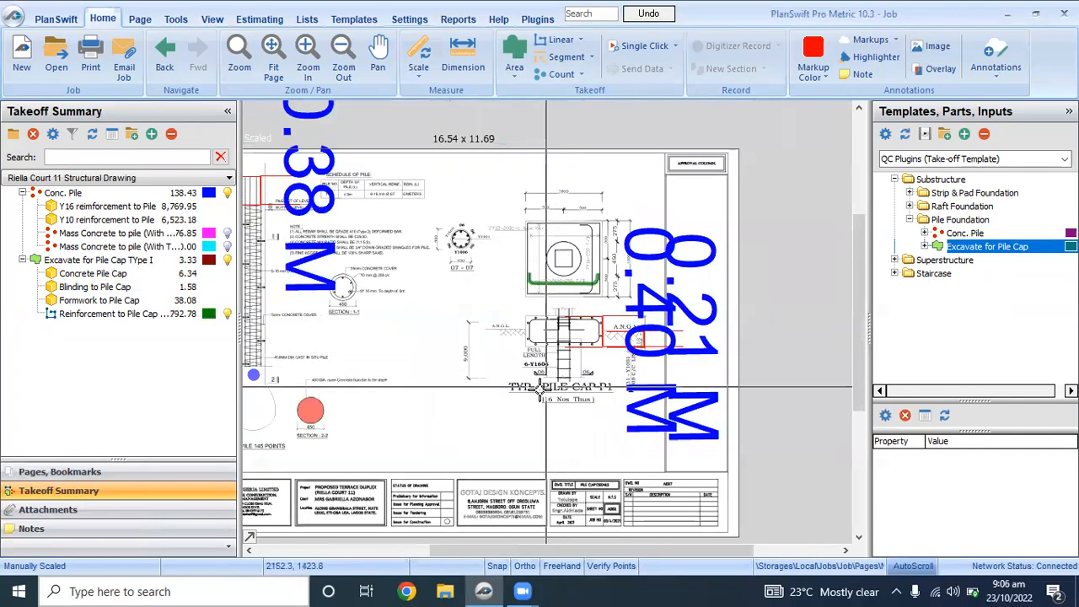
pyautogui.click(67, 468)
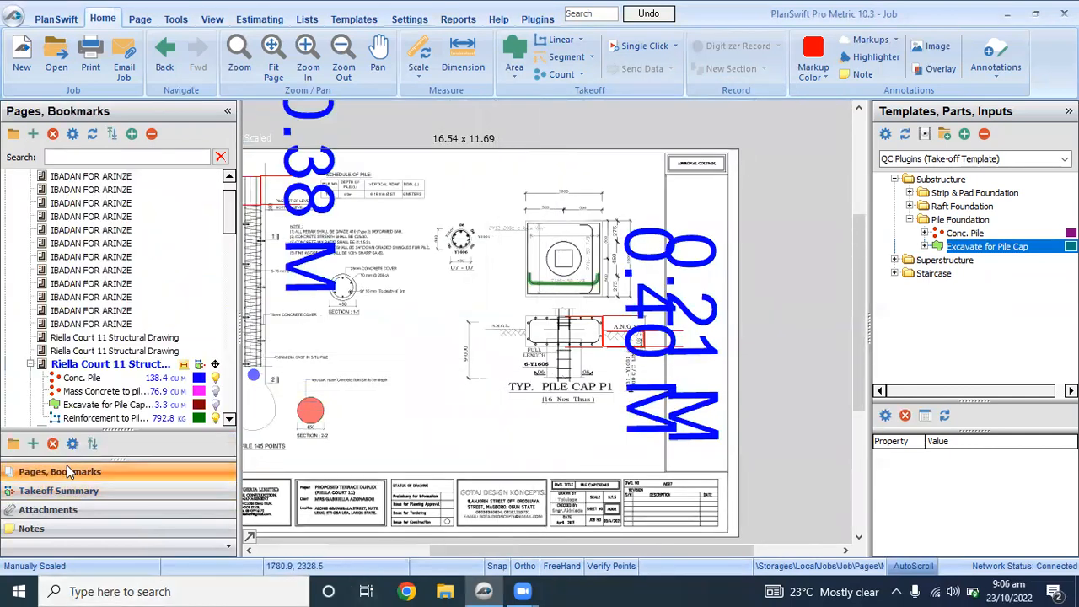
pyautogui.click(120, 350)
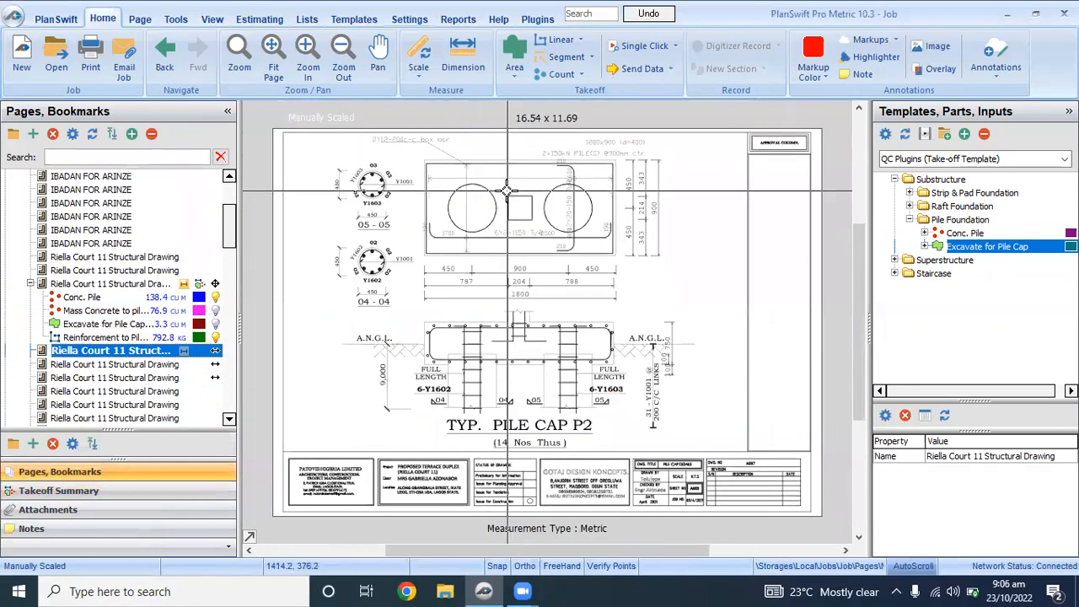
pyautogui.scroll(3, 479, 442)
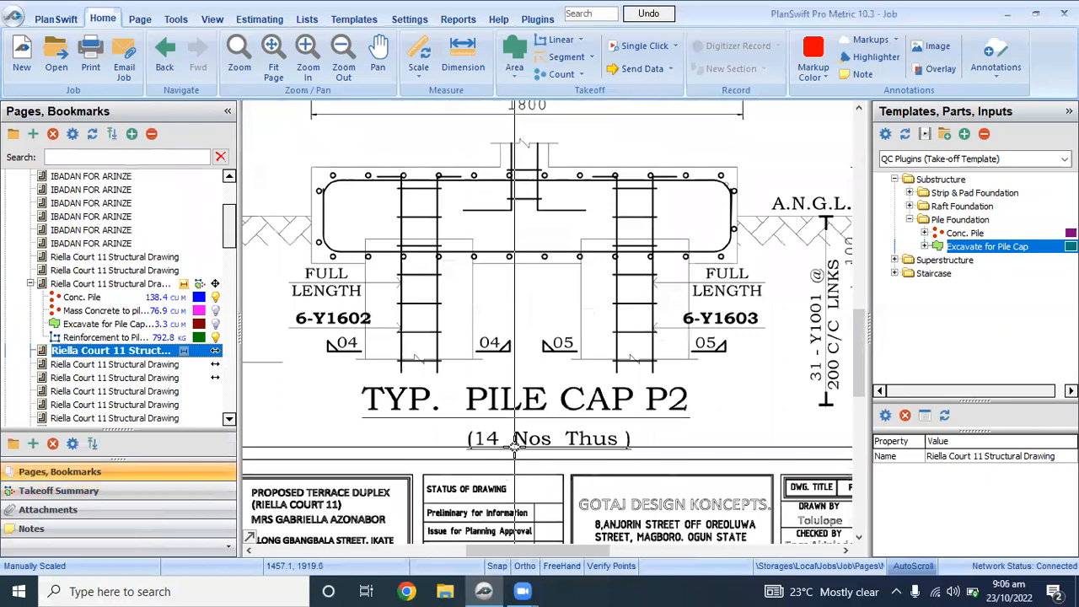
pyautogui.scroll(-3, 520, 402)
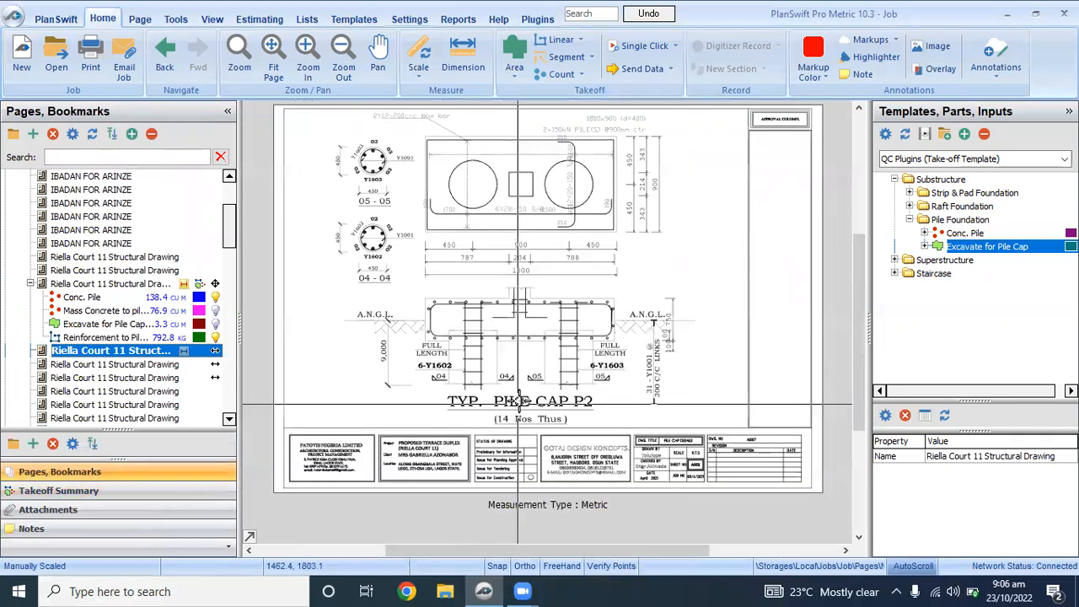
pyautogui.scroll(2, 464, 139)
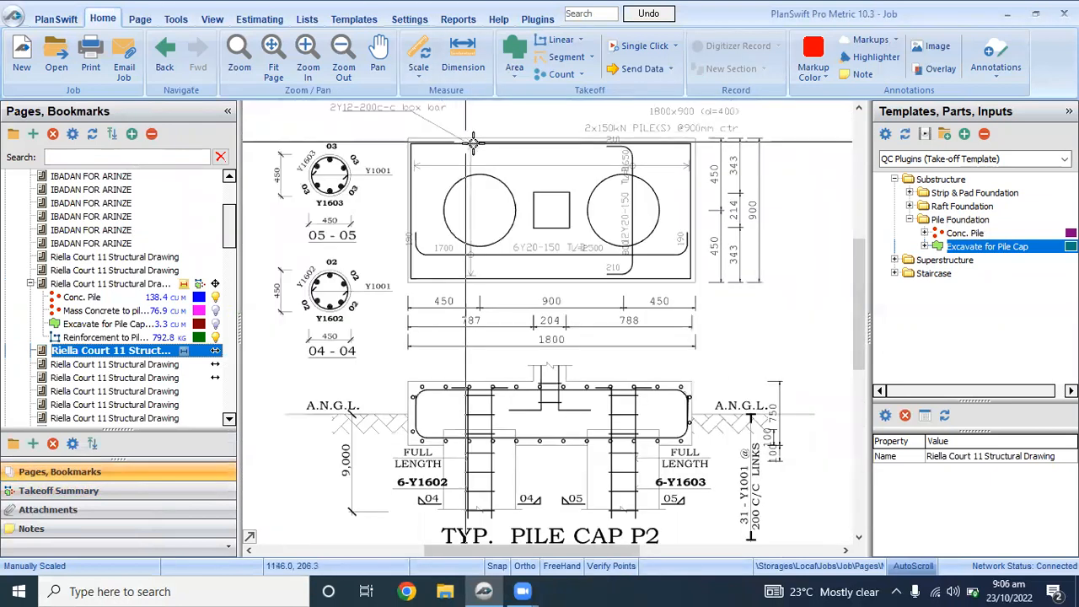
pyautogui.scroll(-2, 473, 144)
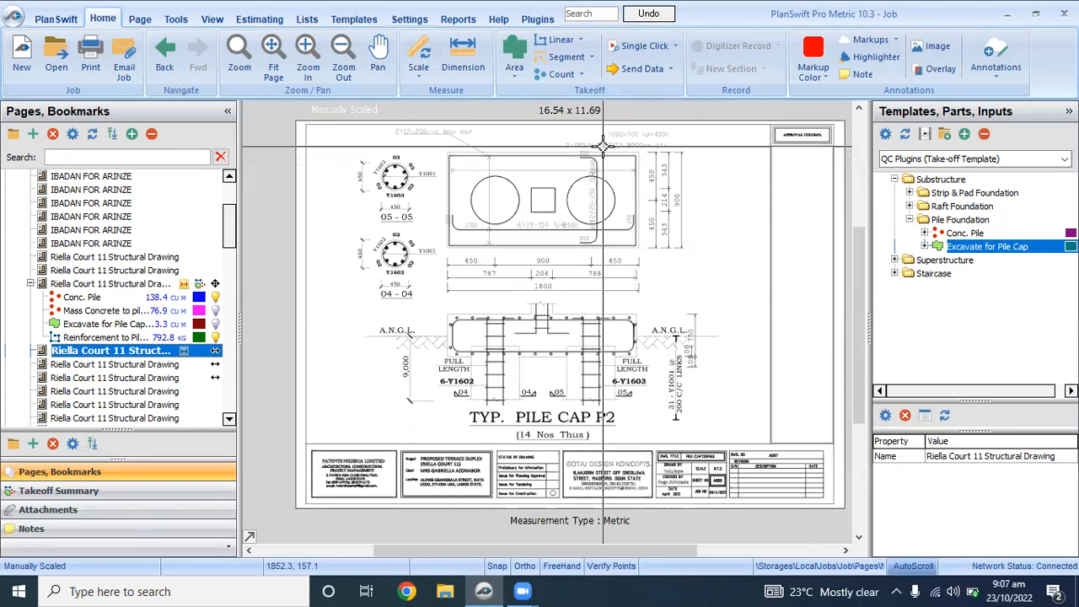
pyautogui.scroll(1, 614, 215)
pyautogui.scroll(-1, 617, 224)
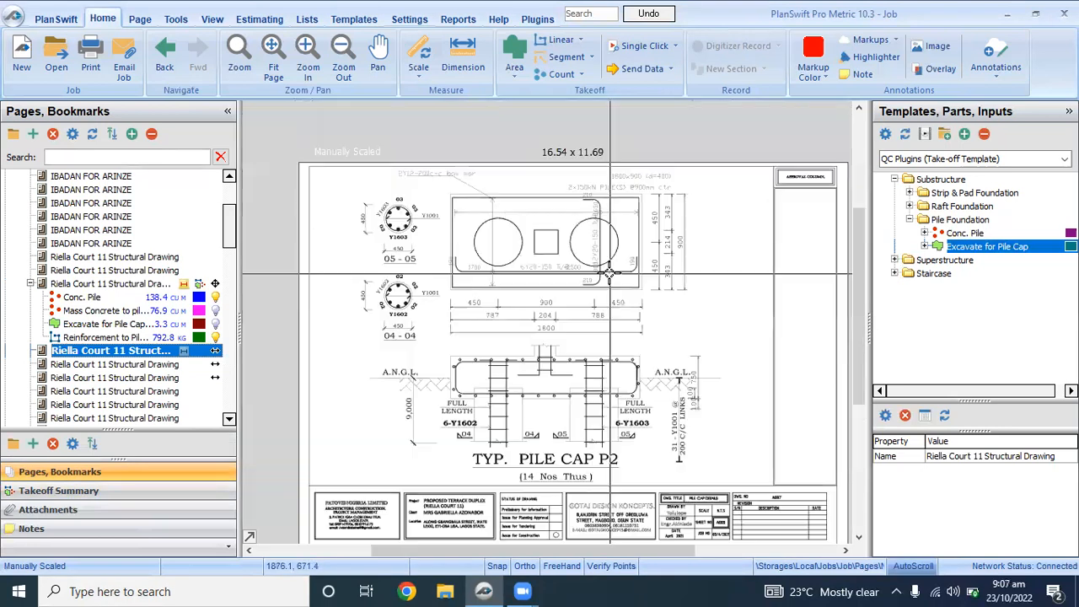
# Step: Create an Excavate for Pile Cap TYpe II takeoff with 14 caps, 0.40 m concrete thickness, 0.1 m blinding and 0.21 m pit depth
pyautogui.click(882, 247)
pyautogui.click(472, 214)
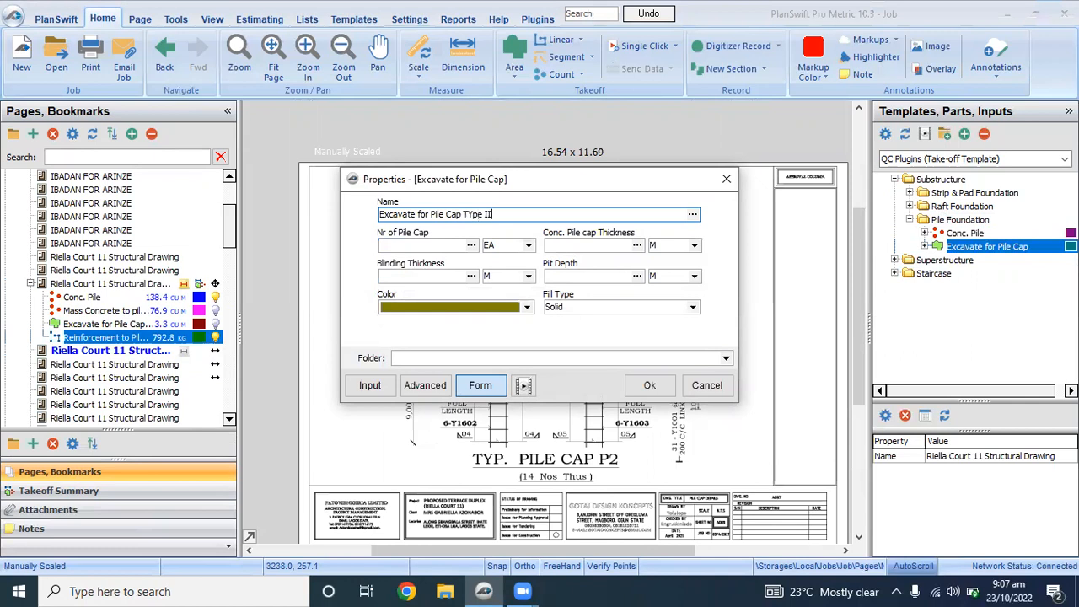
pyautogui.click(444, 245)
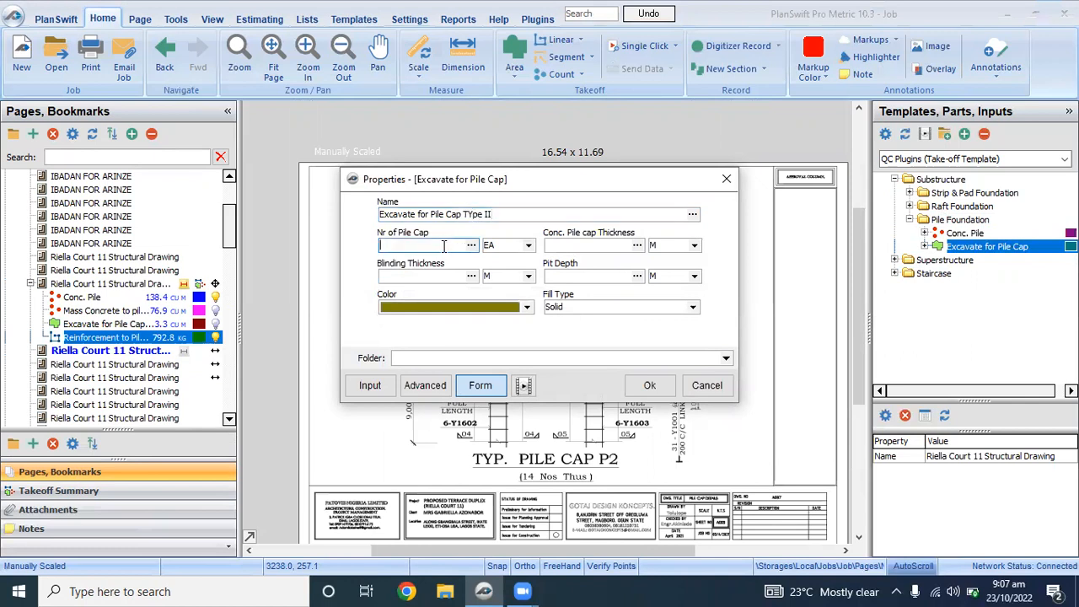
pyautogui.click(552, 245)
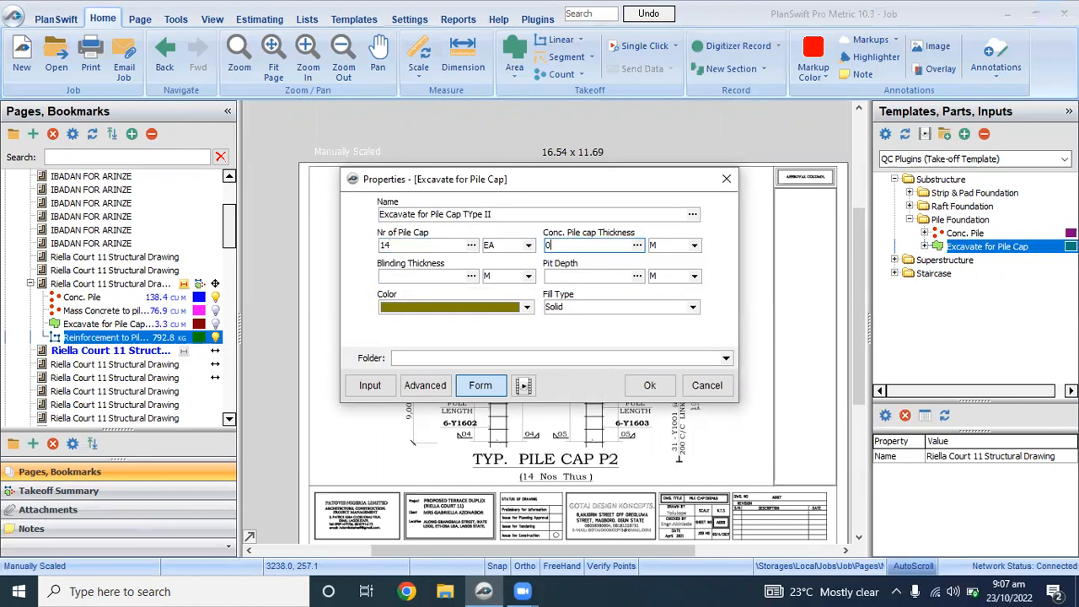
pyautogui.click(424, 276)
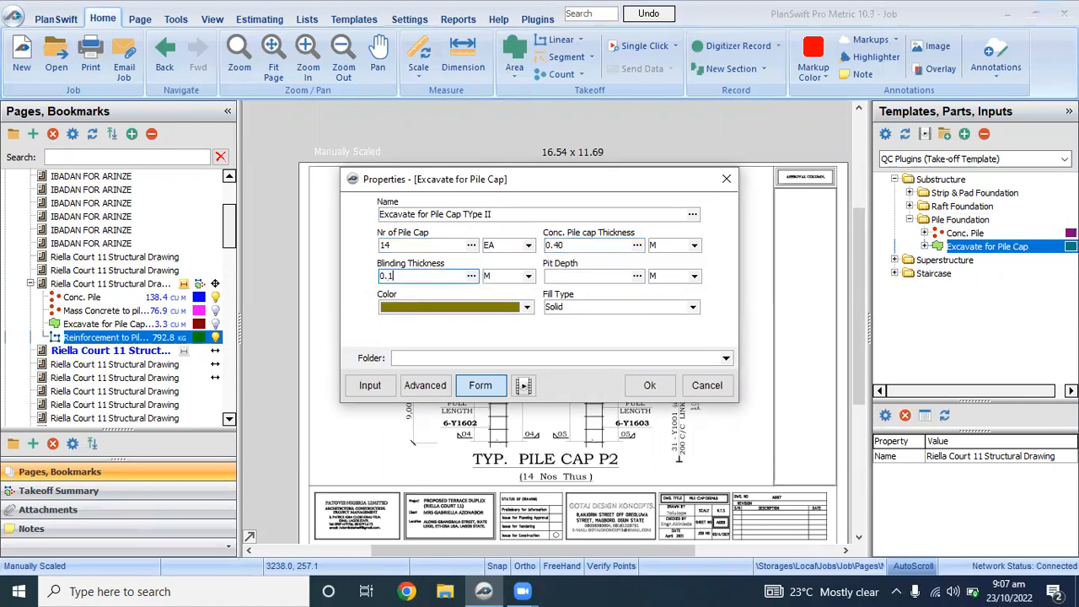
pyautogui.click(608, 276)
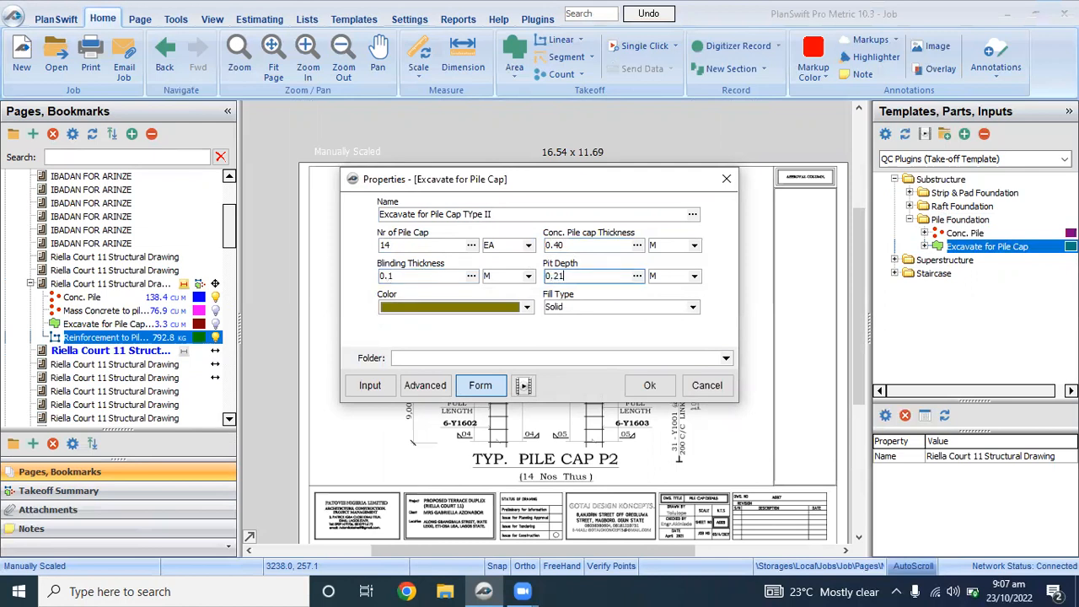
pyautogui.click(646, 386)
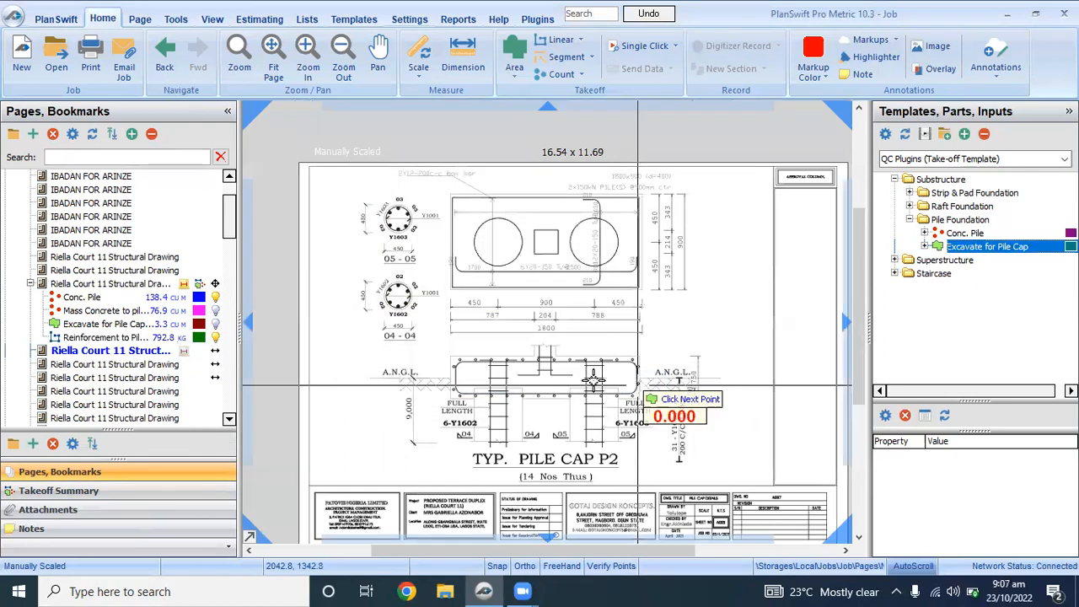
# Step: Trace the outer outline of the P2 cap plan corner by corner, about 1.80 by 0.90 m, as the Type II excavation area
pyautogui.click(449, 192)
pyautogui.scroll(3, 447, 189)
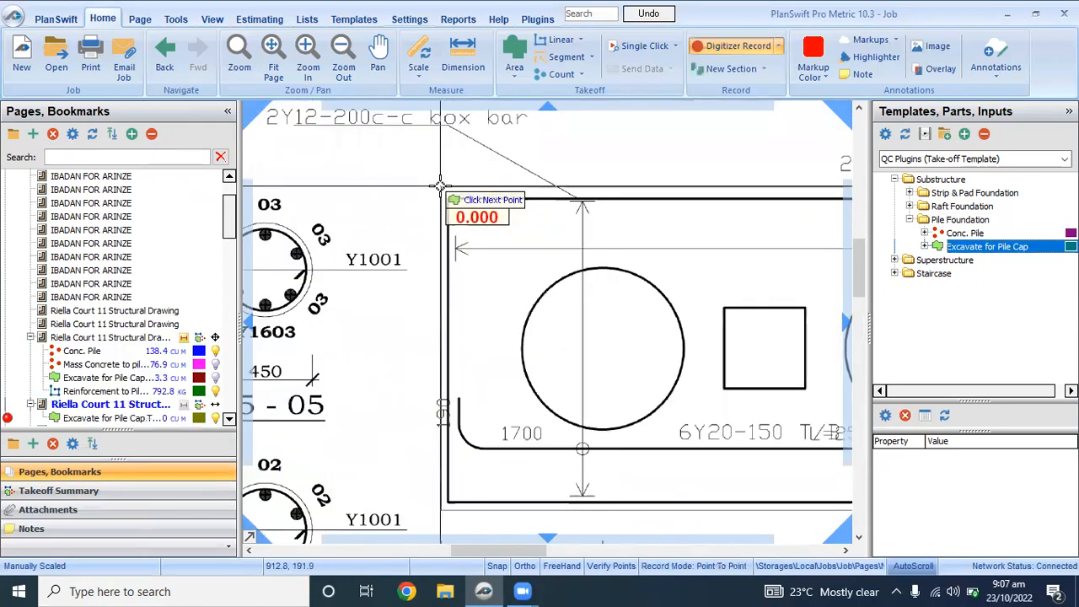
pyautogui.scroll(-3, 440, 185)
pyautogui.scroll(5, 638, 193)
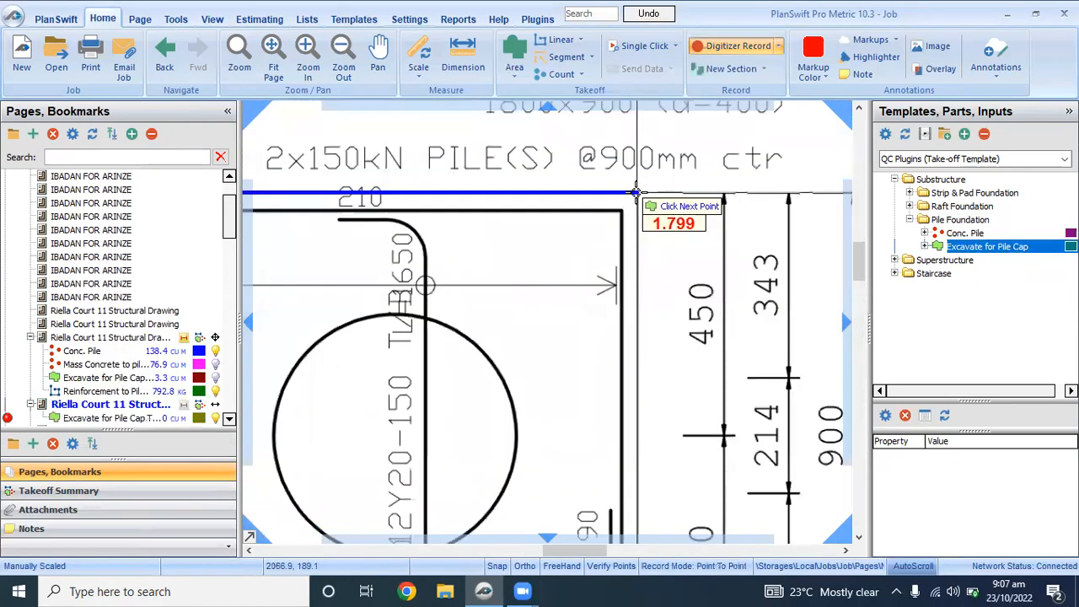
pyautogui.click(638, 193)
pyautogui.scroll(-5, 644, 320)
pyautogui.scroll(5, 633, 379)
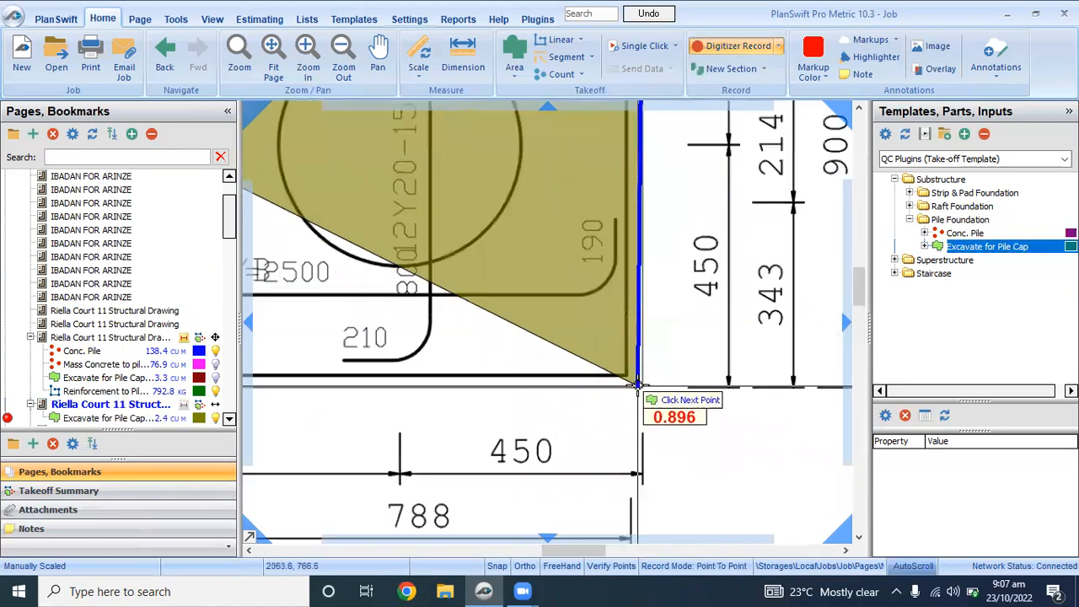
pyautogui.click(644, 386)
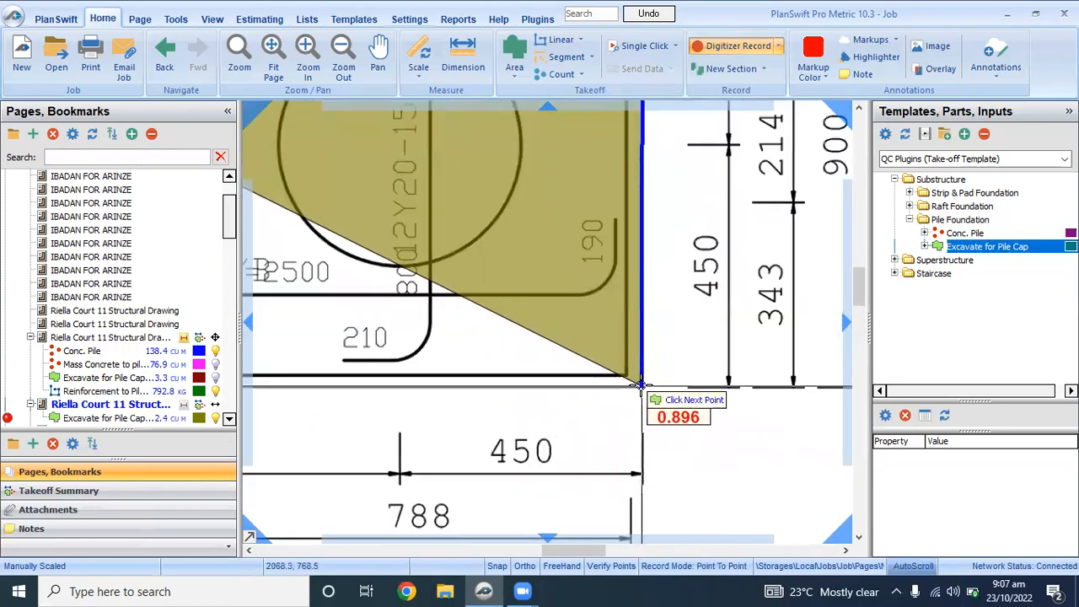
pyautogui.scroll(-2, 645, 392)
pyautogui.scroll(-3, 645, 392)
pyautogui.scroll(5, 458, 397)
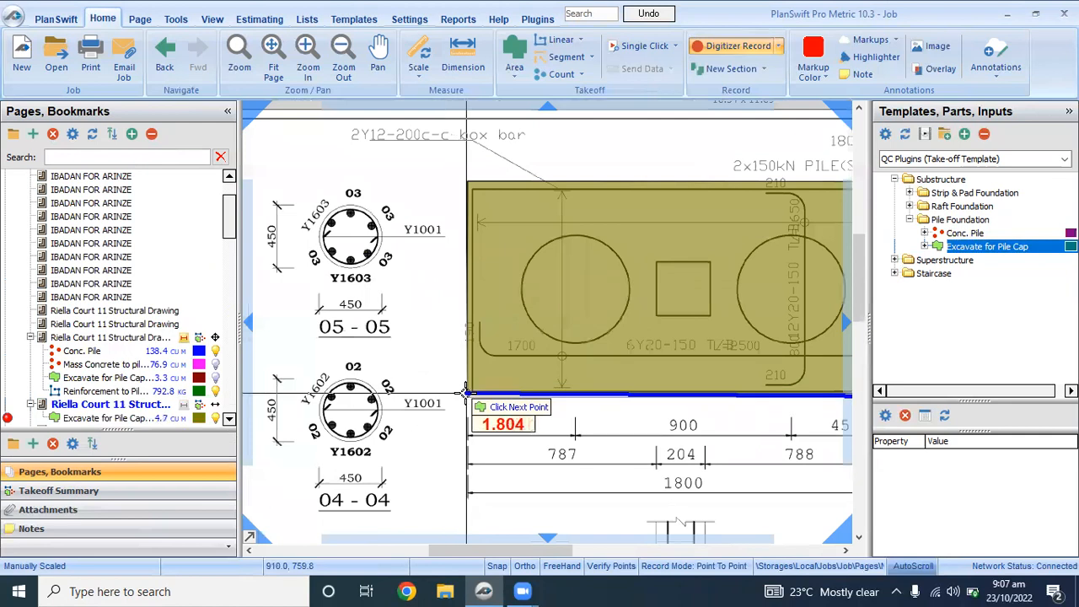
pyautogui.doubleClick(468, 394)
pyautogui.scroll(-5, 469, 394)
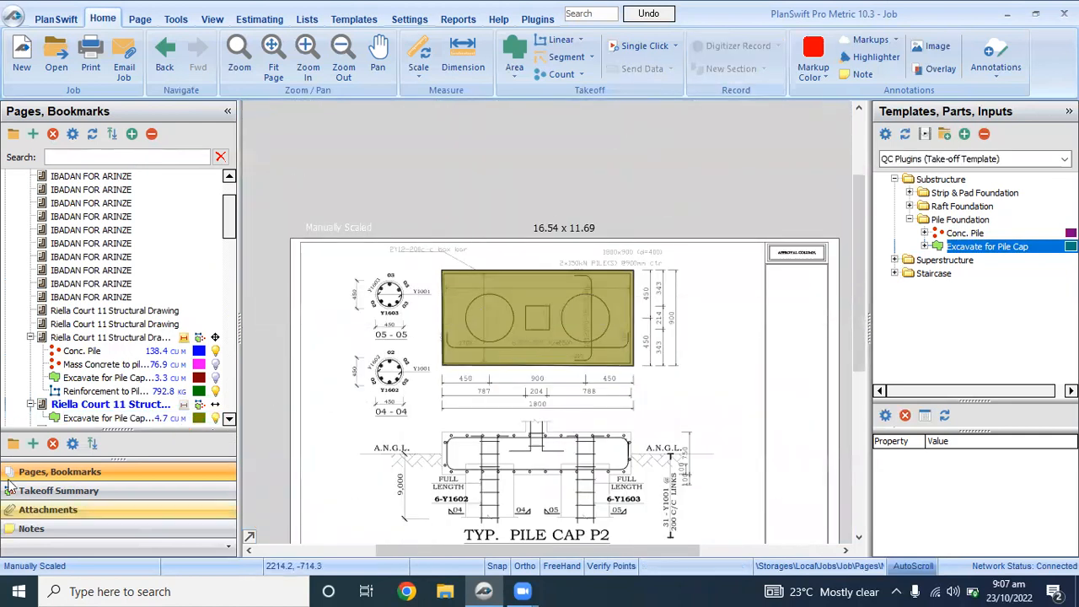
# Step: Show the takeoff summary and hide the pile cap takeoff markups to expose the P2 plan's reinforcement
pyautogui.click(56, 491)
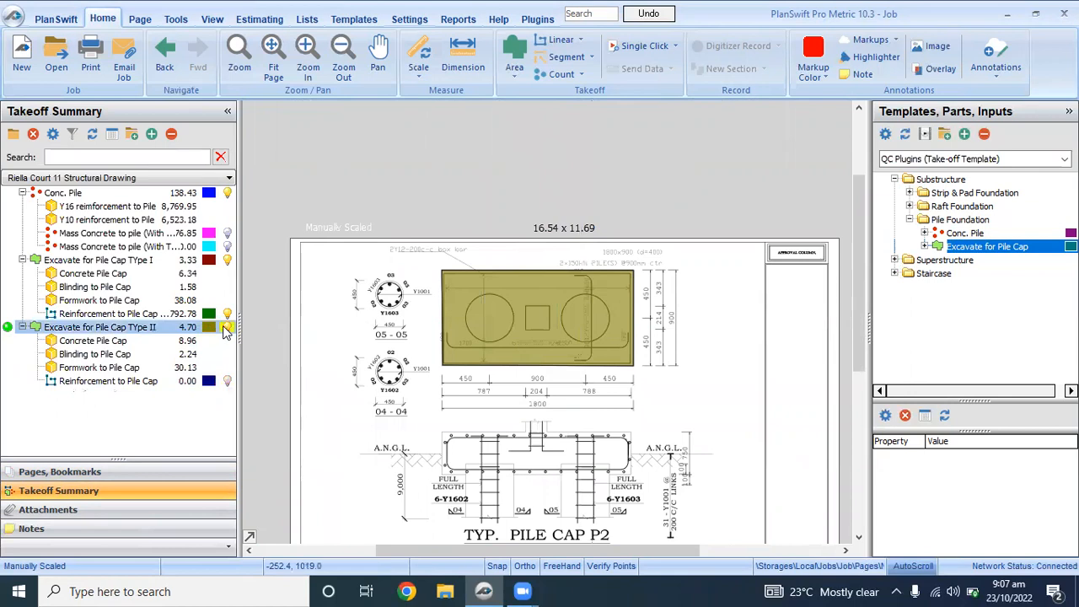
pyautogui.click(227, 328)
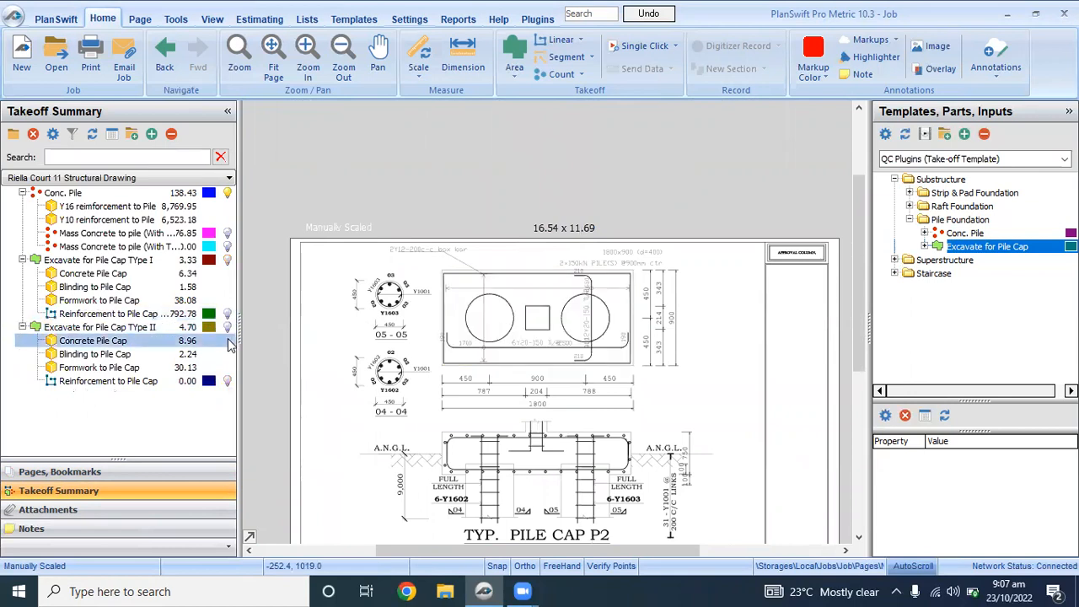
pyautogui.scroll(1, 568, 376)
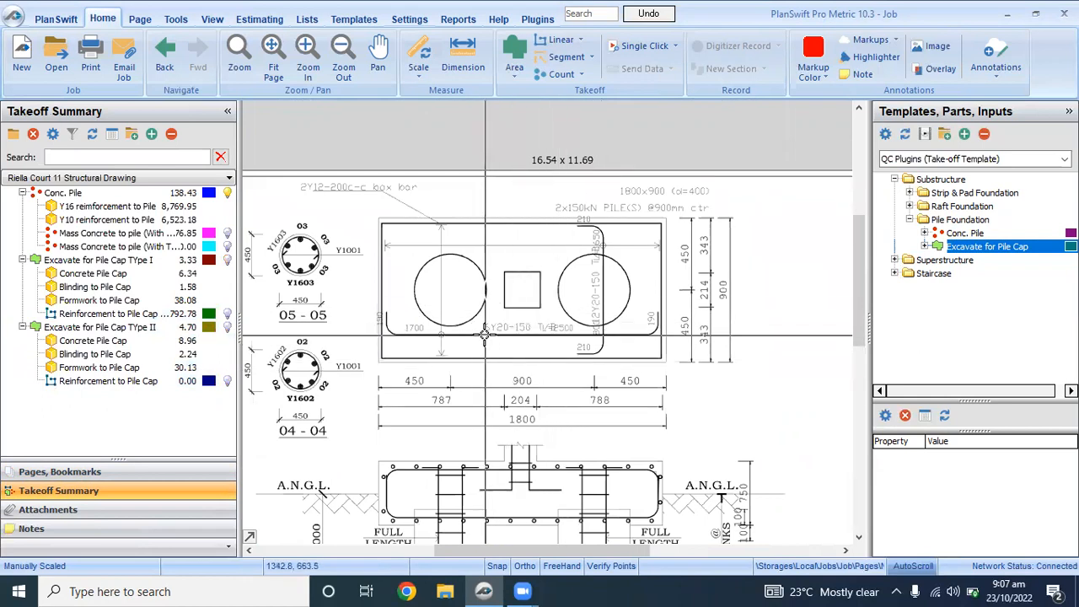
pyautogui.scroll(1, 485, 335)
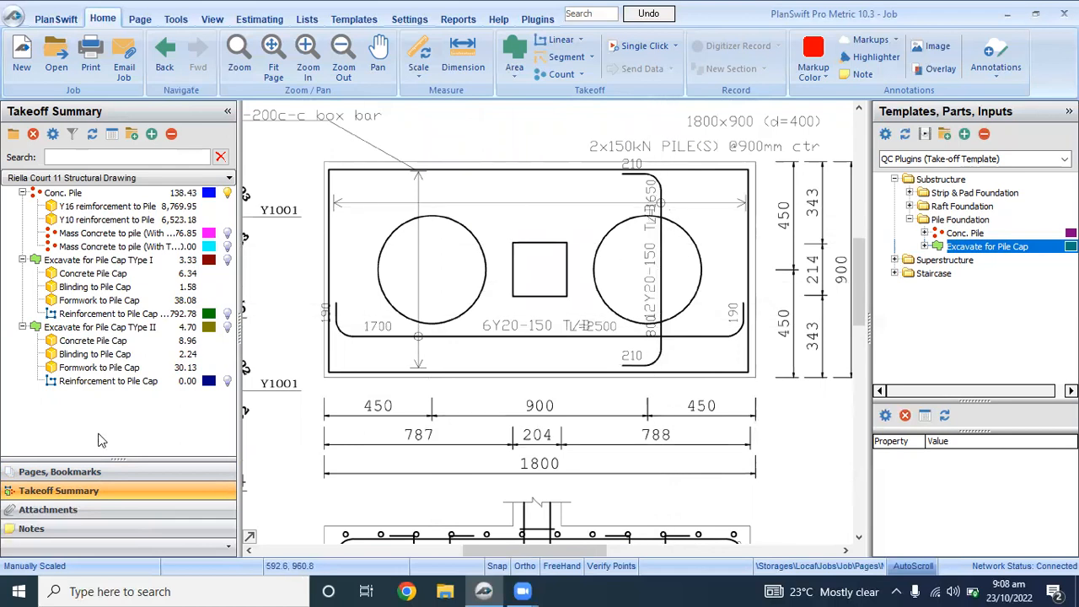
# Step: Rename the Type II cap's reinforcement item "Y20 reinforcement to pile cap Type II", with 14 pile caps and 6 bars
pyautogui.doubleClick(107, 383)
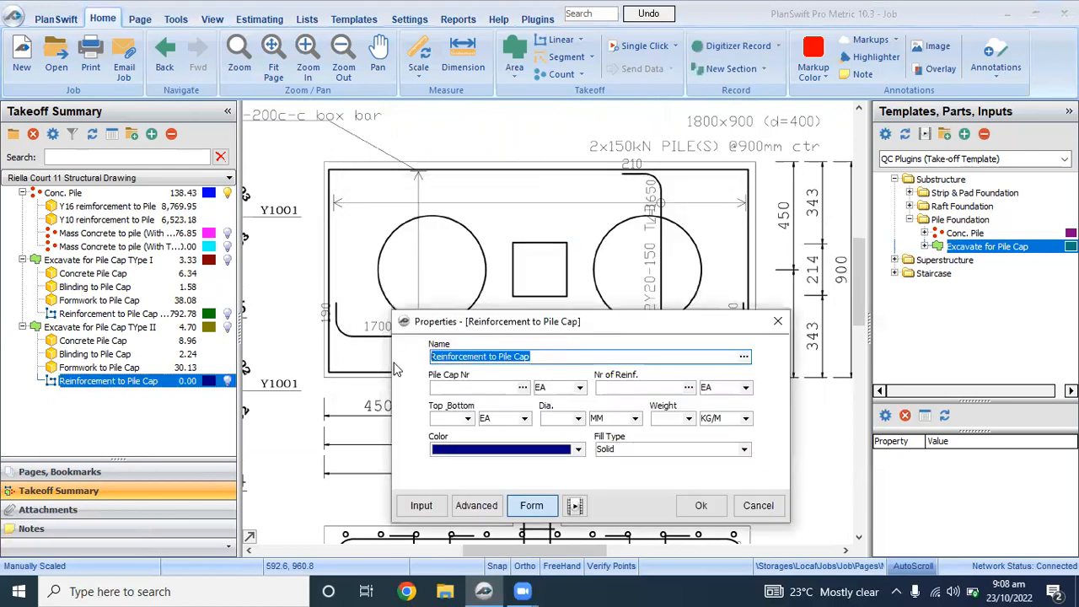
pyautogui.write('Y20 r')
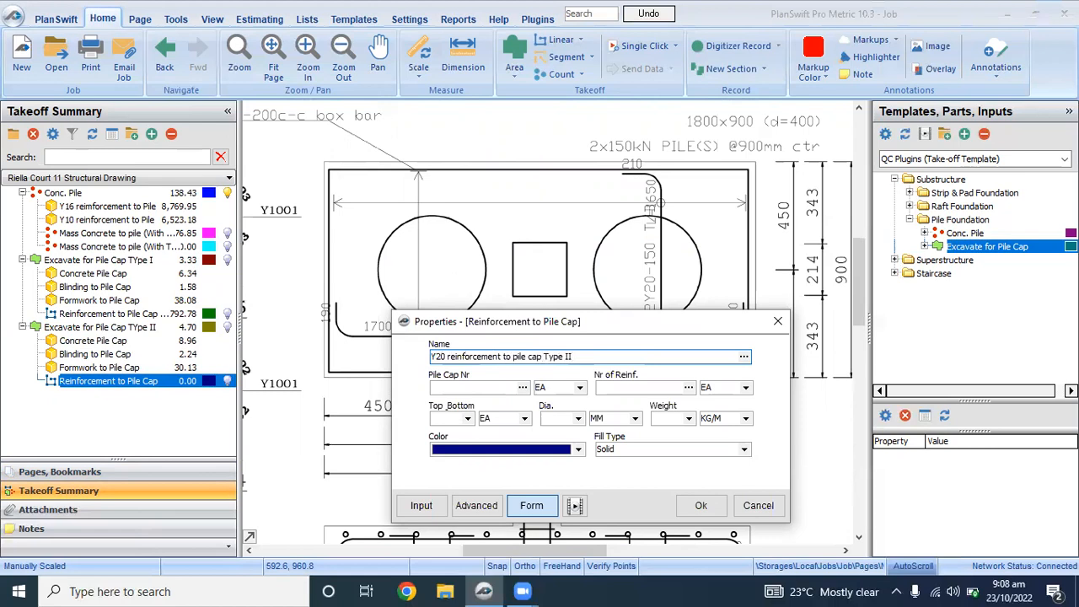
pyautogui.click(454, 389)
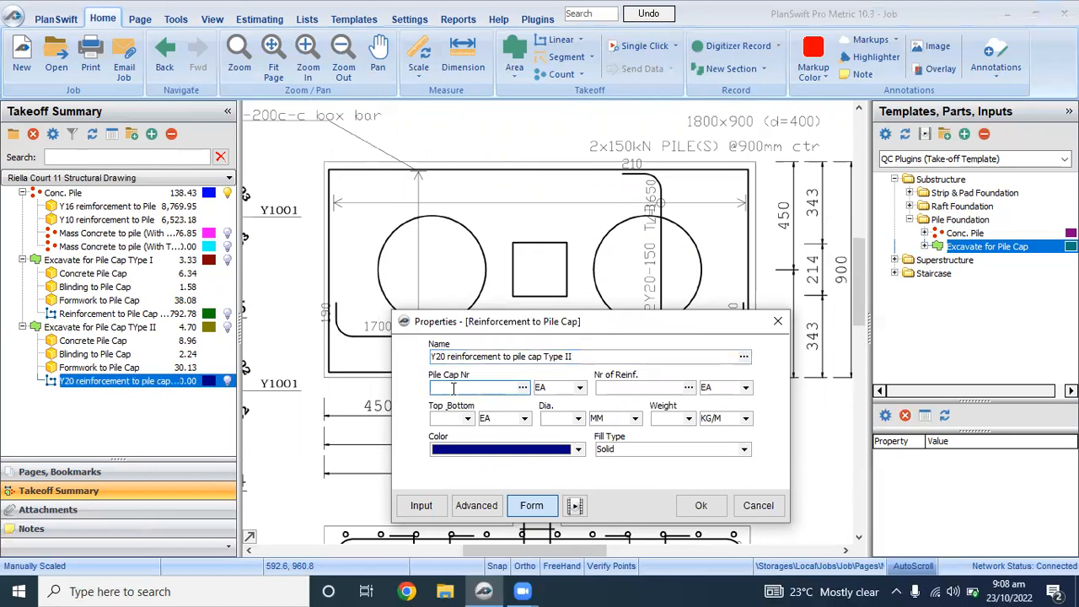
pyautogui.moveTo(584, 326); pyautogui.dragTo(586, 410)
pyautogui.click(612, 471)
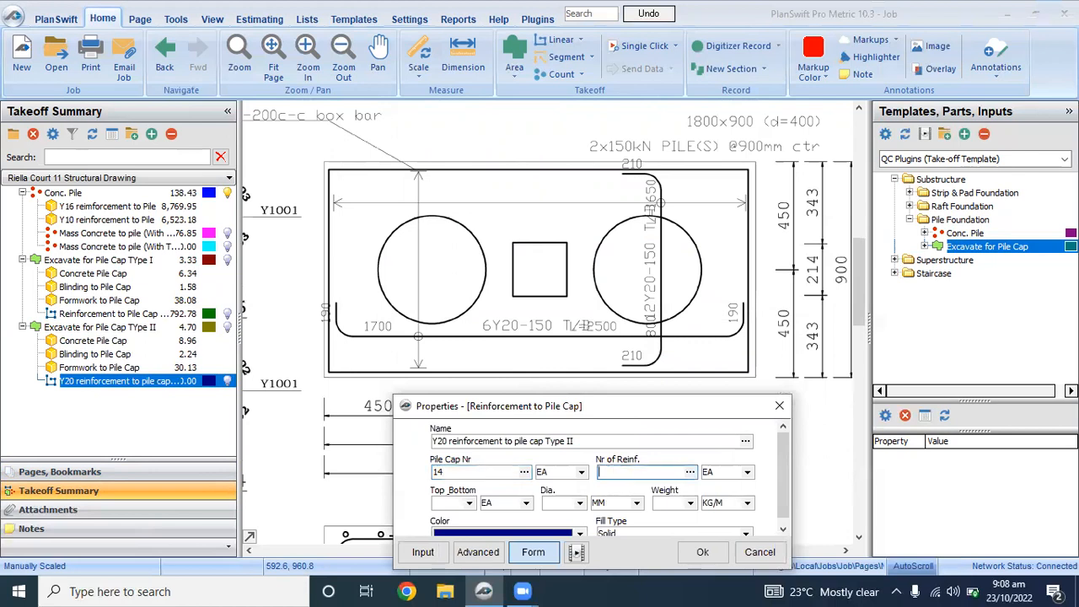
pyautogui.write('6')
# Step: Set the reinforcement's top/bottom count to 2, diameter to 20 mm and weight to 2.464 kg/m, and confirm the properties
pyautogui.click(459, 502)
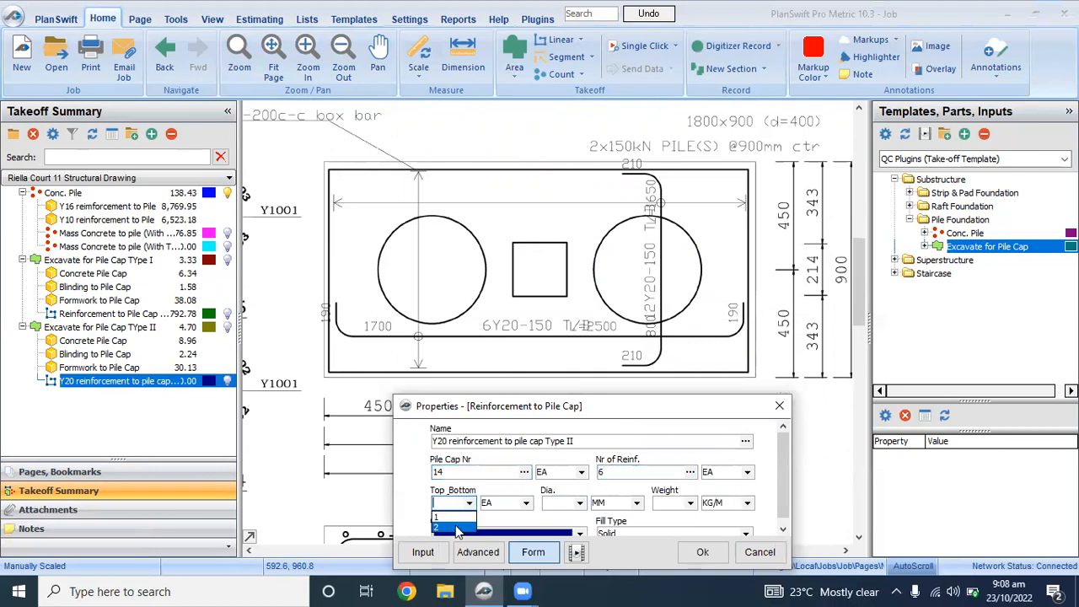
pyautogui.click(458, 528)
pyautogui.click(579, 502)
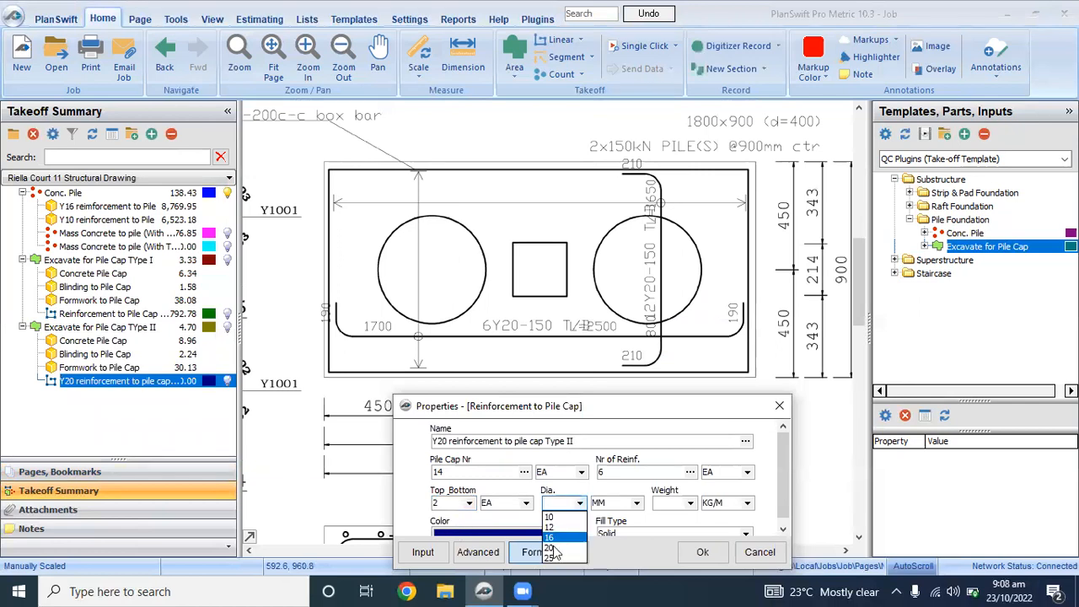
pyautogui.click(556, 547)
pyautogui.click(687, 503)
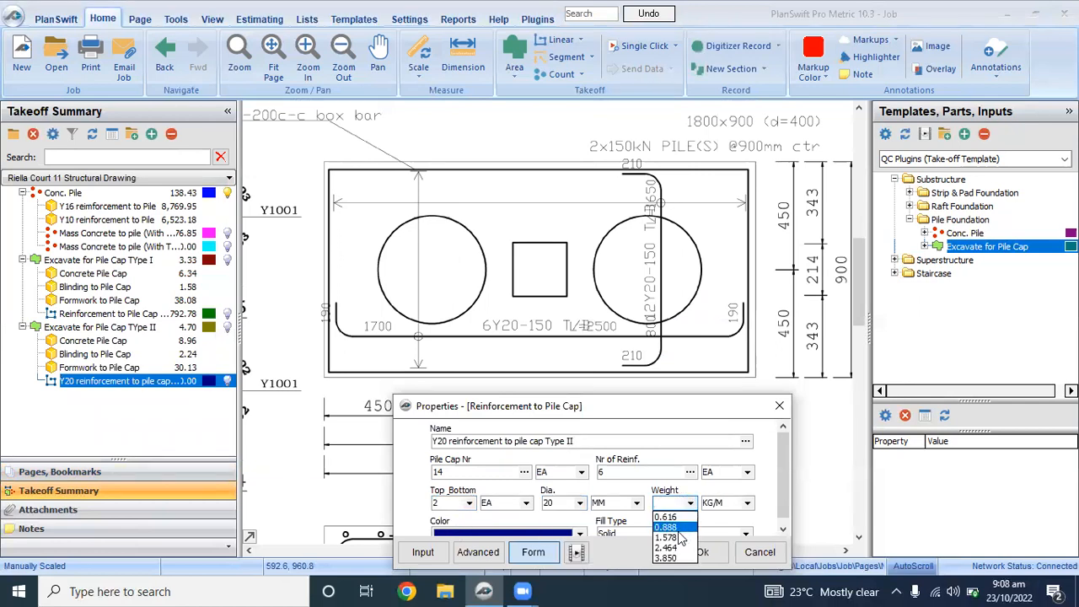
pyautogui.click(670, 549)
pyautogui.click(702, 552)
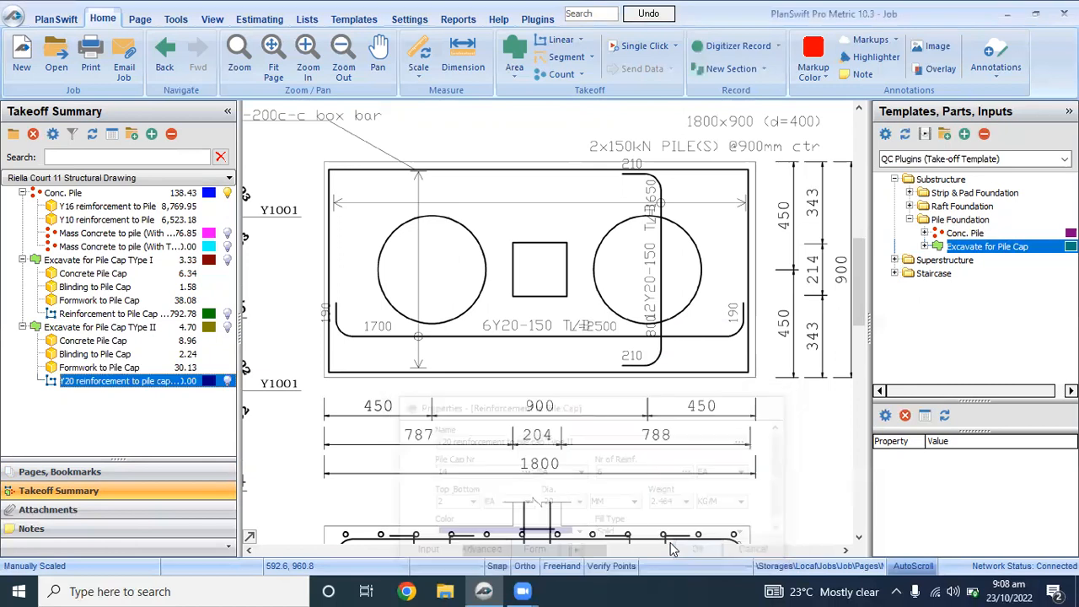
# Step: Trace the horizontal 6Y20-150 bar in the P2 cap plan from one upturned end through both bends to the other, and end recording
pyautogui.scroll(-3, 681, 351)
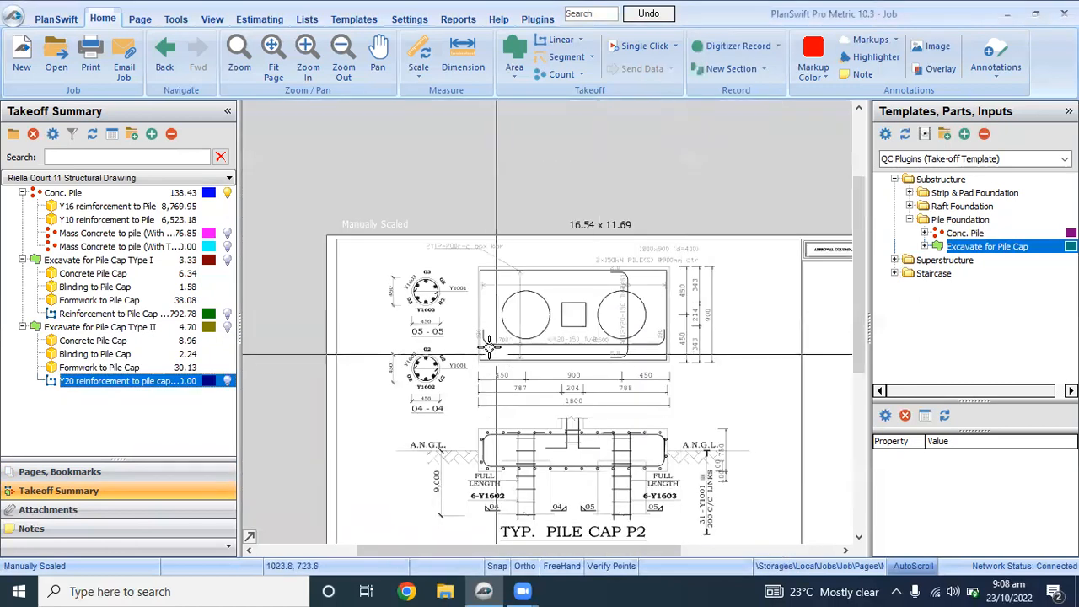
pyautogui.doubleClick(191, 381)
pyautogui.scroll(5, 442, 331)
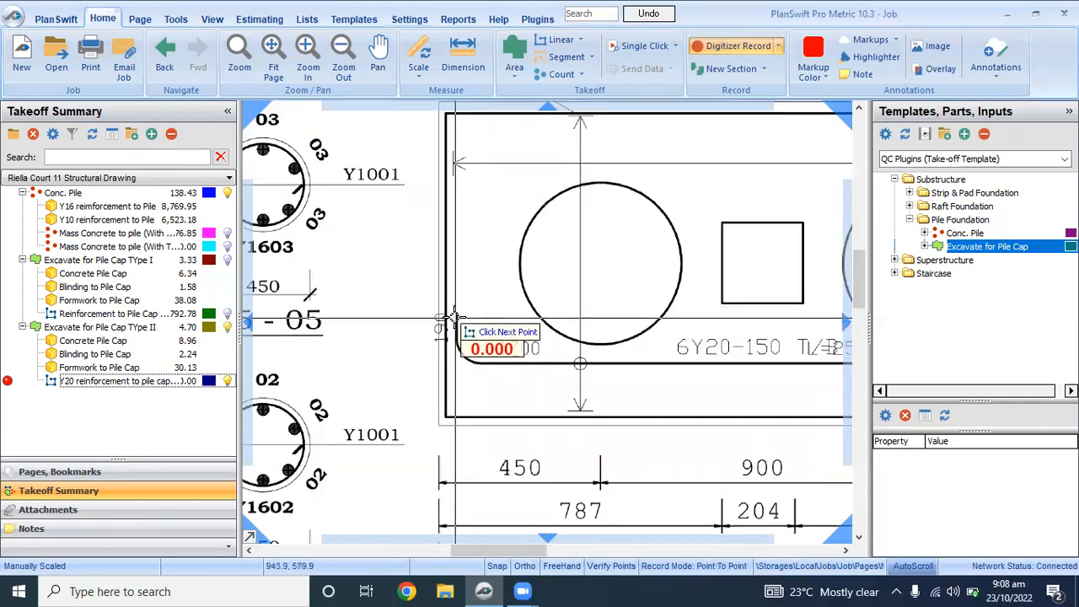
pyautogui.click(458, 313)
pyautogui.click(458, 344)
pyautogui.scroll(-3, 494, 374)
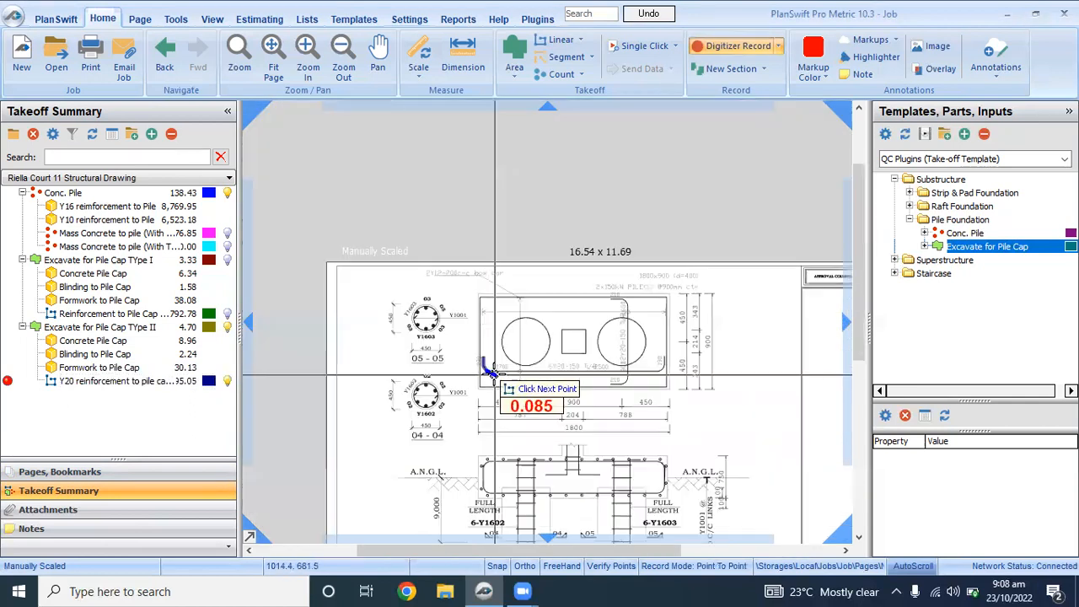
pyautogui.scroll(5, 647, 377)
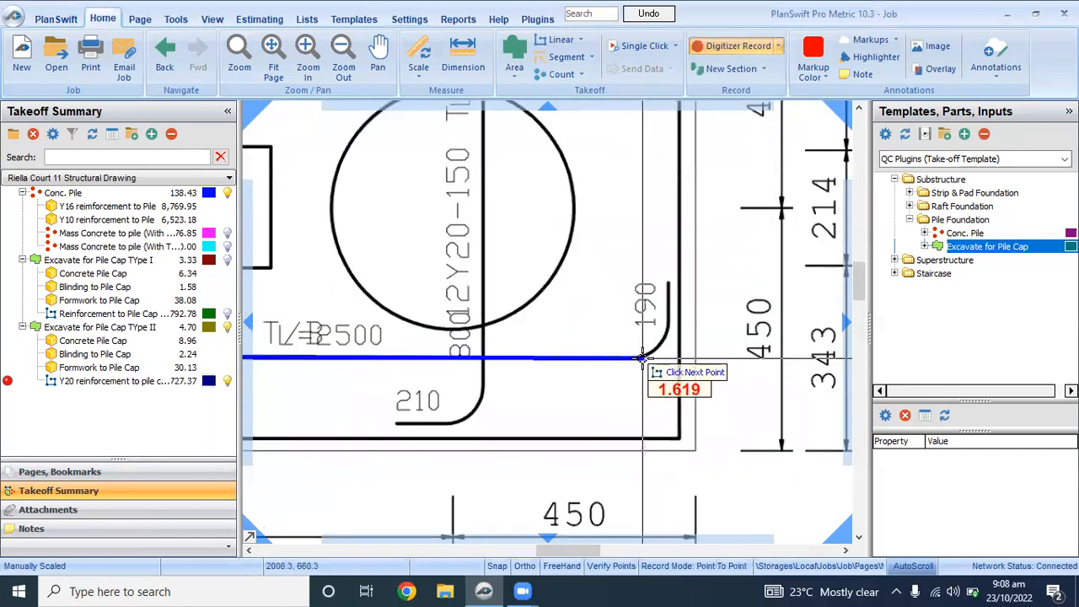
pyautogui.click(643, 358)
pyautogui.click(663, 336)
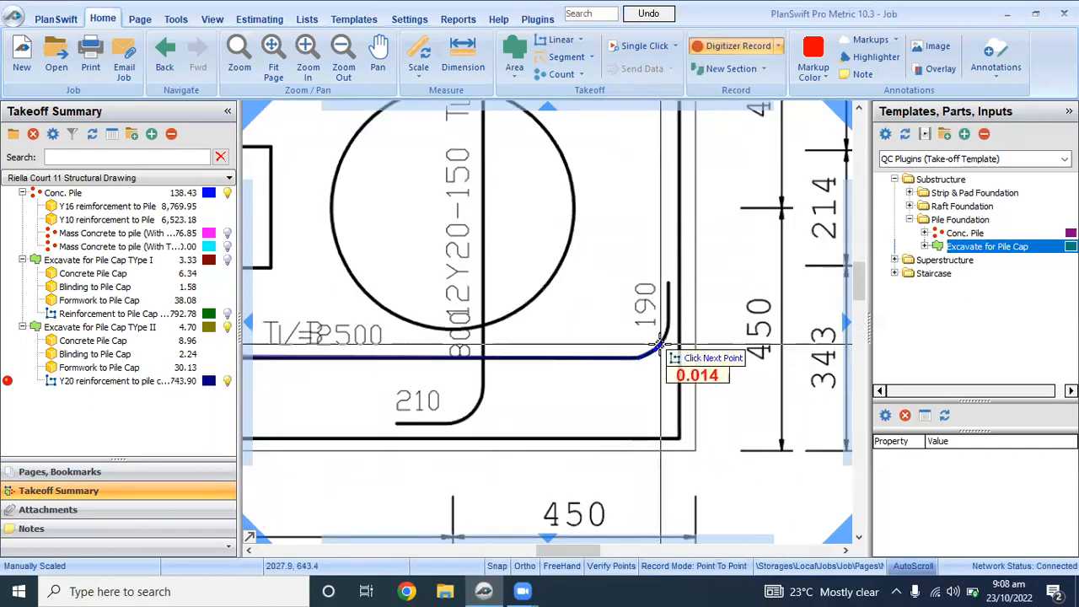
pyautogui.click(670, 285)
pyautogui.scroll(-5, 683, 348)
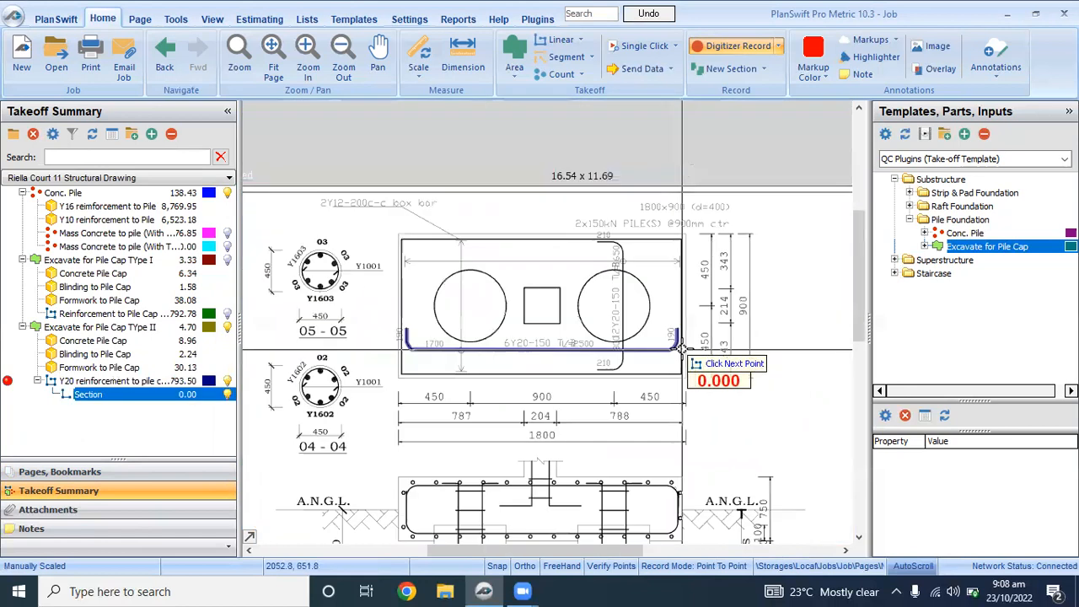
pyautogui.click(718, 45)
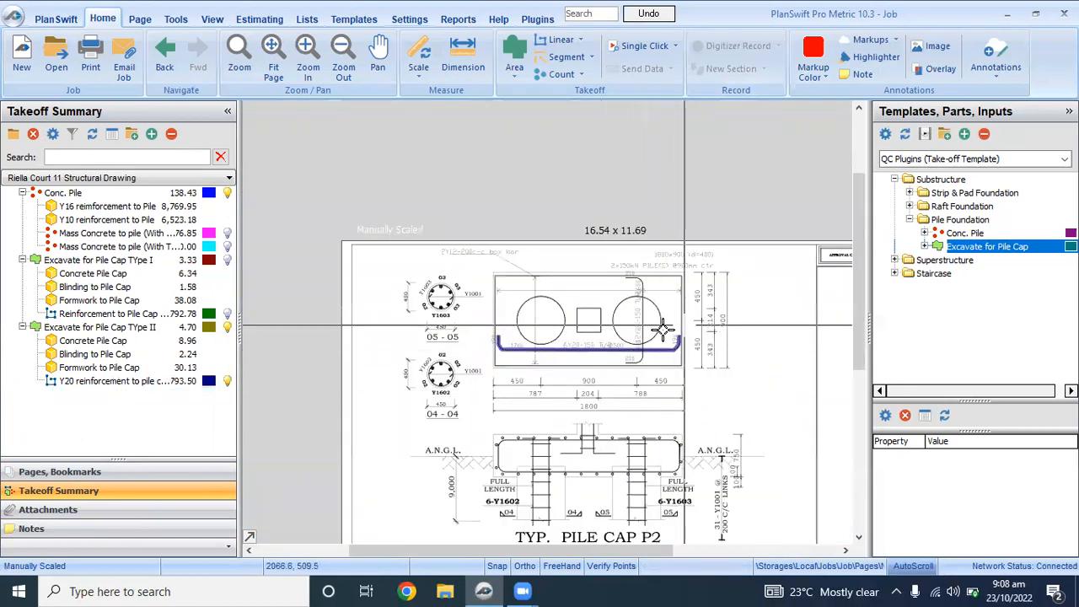
# Step: Add another Reinforcement to Pile Cap takeoff named "Y20 reinforcement to Pile cap Type II", with 14 pile caps and 12 bars
pyautogui.scroll(4, 662, 328)
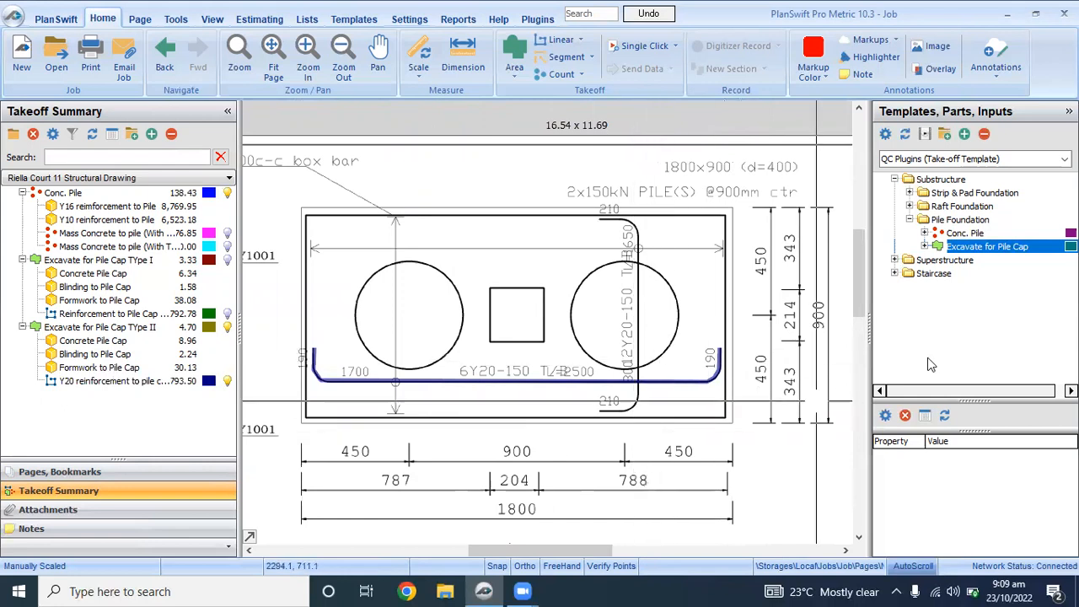
pyautogui.click(924, 245)
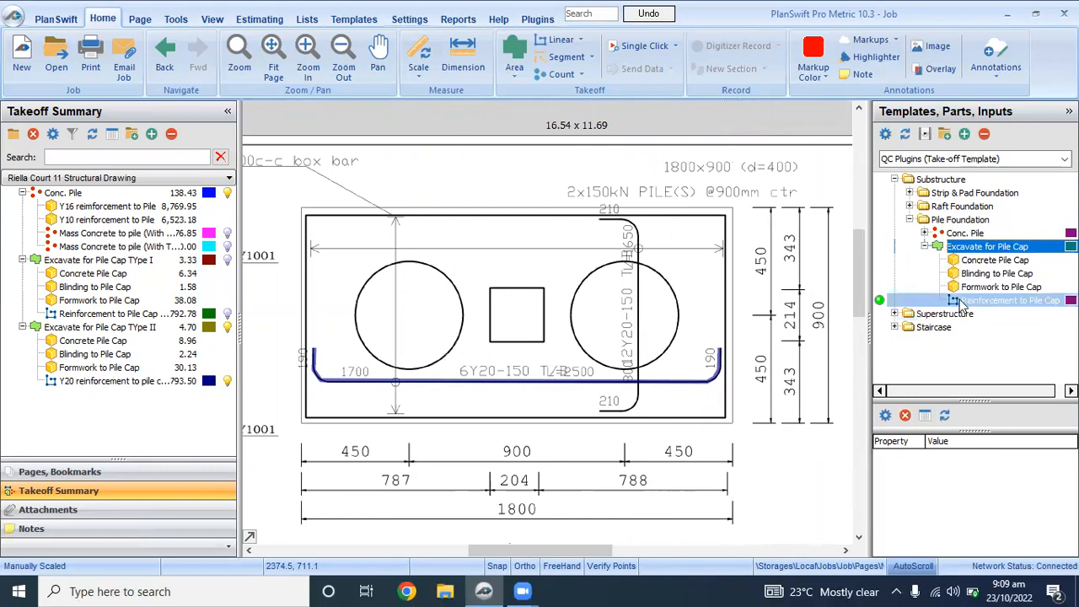
pyautogui.click(879, 300)
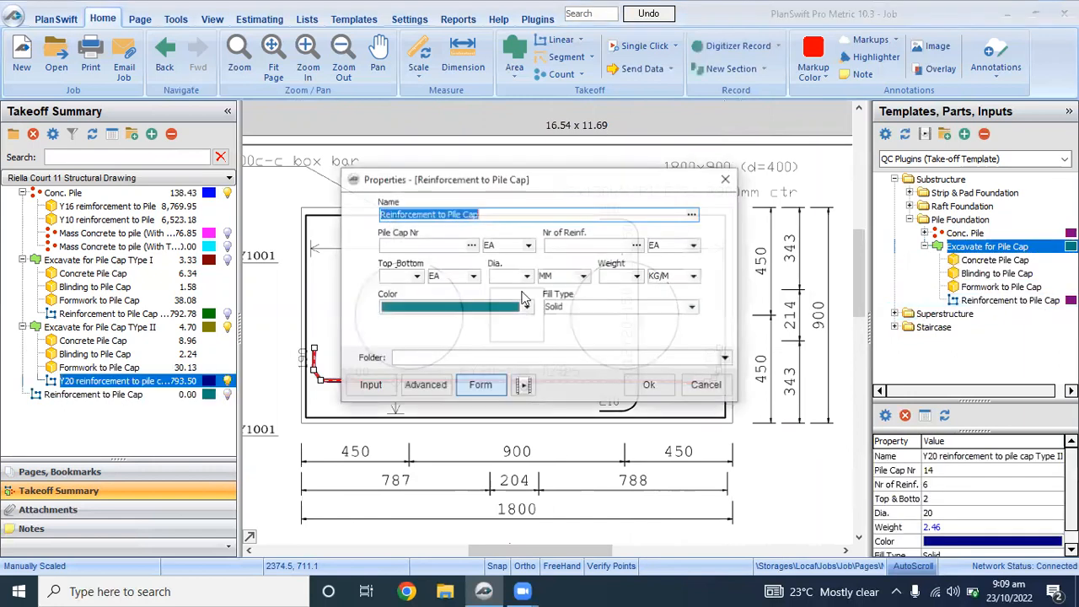
pyautogui.write('Y20 r')
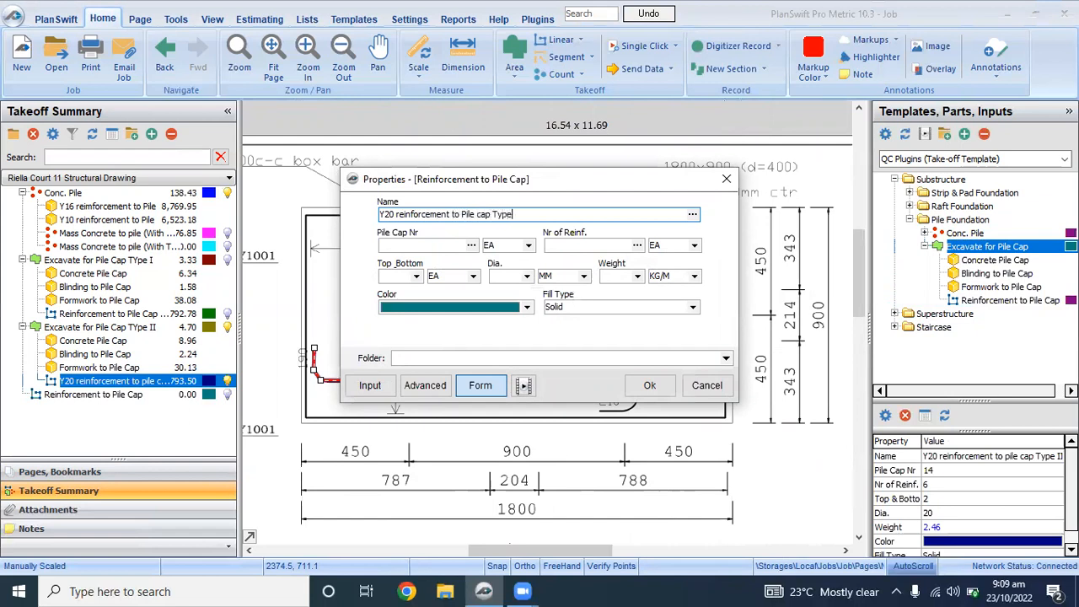
pyautogui.click(412, 247)
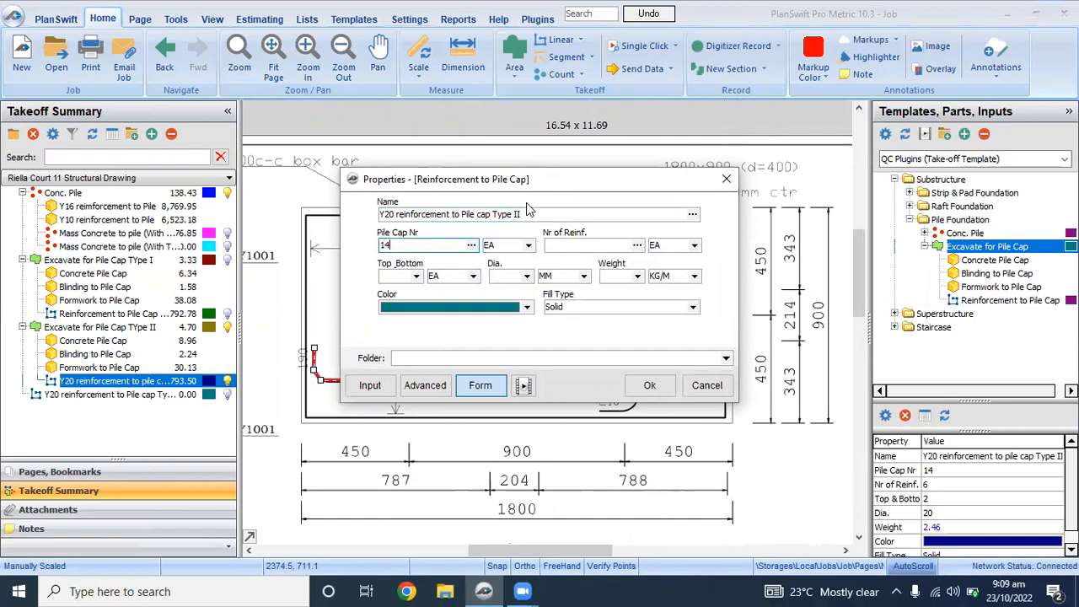
pyautogui.moveTo(527, 180); pyautogui.dragTo(531, 404)
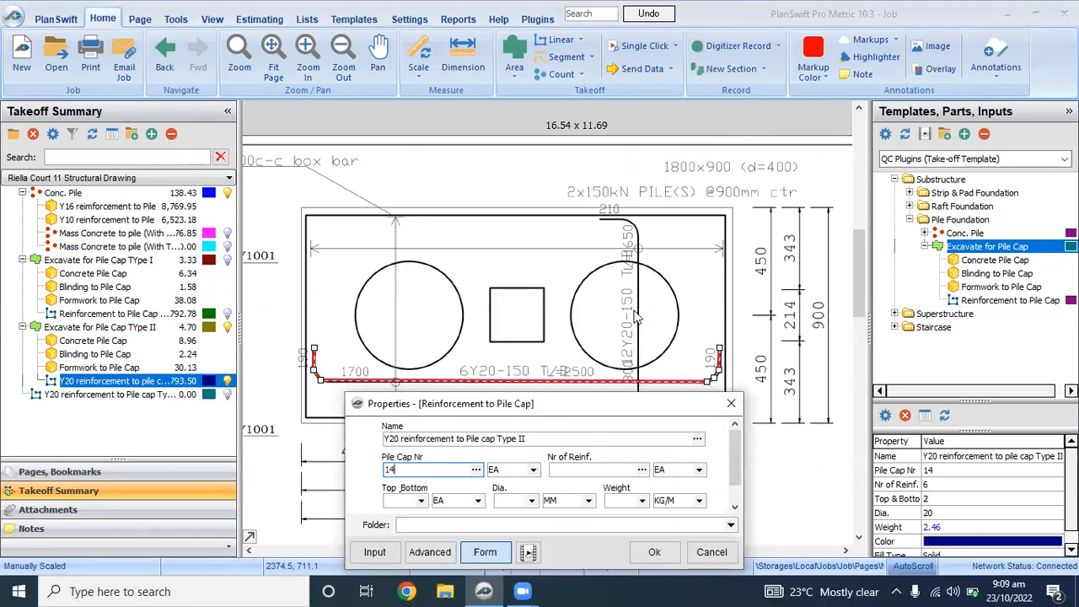
pyautogui.moveTo(566, 414); pyautogui.dragTo(519, 225)
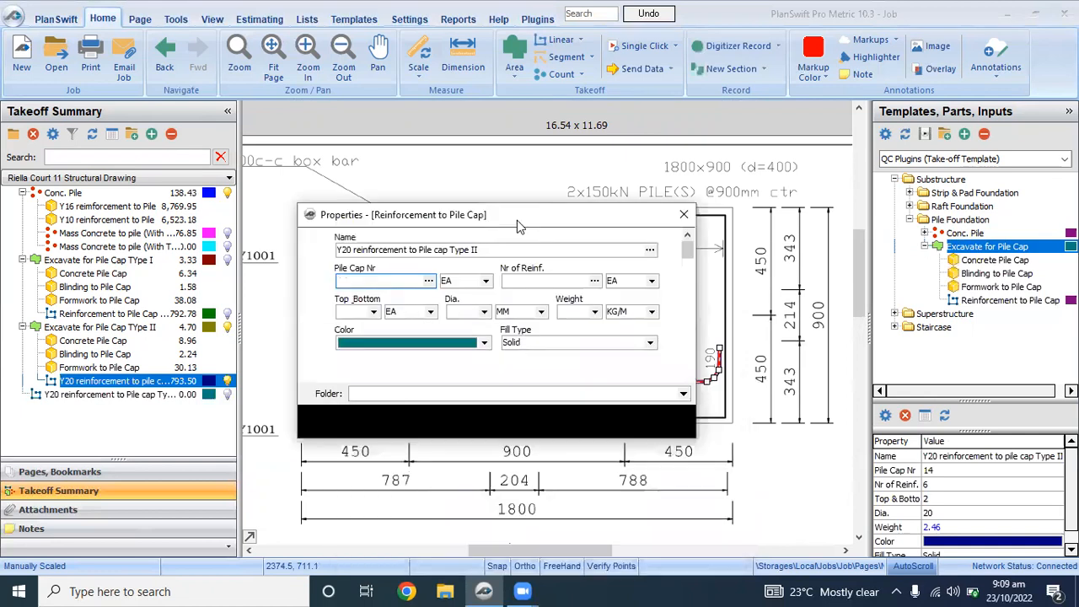
pyautogui.click(548, 280)
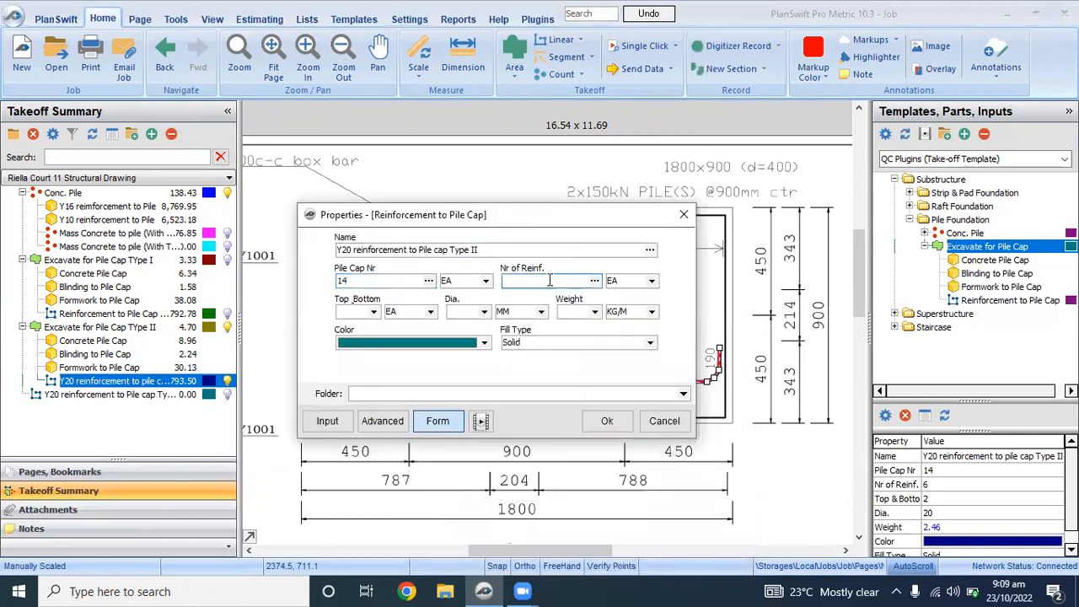
# Step: Set the 12-bar Type II reinforcement's top/bottom count to 2, diameter to 20 mm and weight to 2.464 kg/m, and confirm the properties
pyautogui.click(373, 312)
pyautogui.click(363, 337)
pyautogui.click(485, 312)
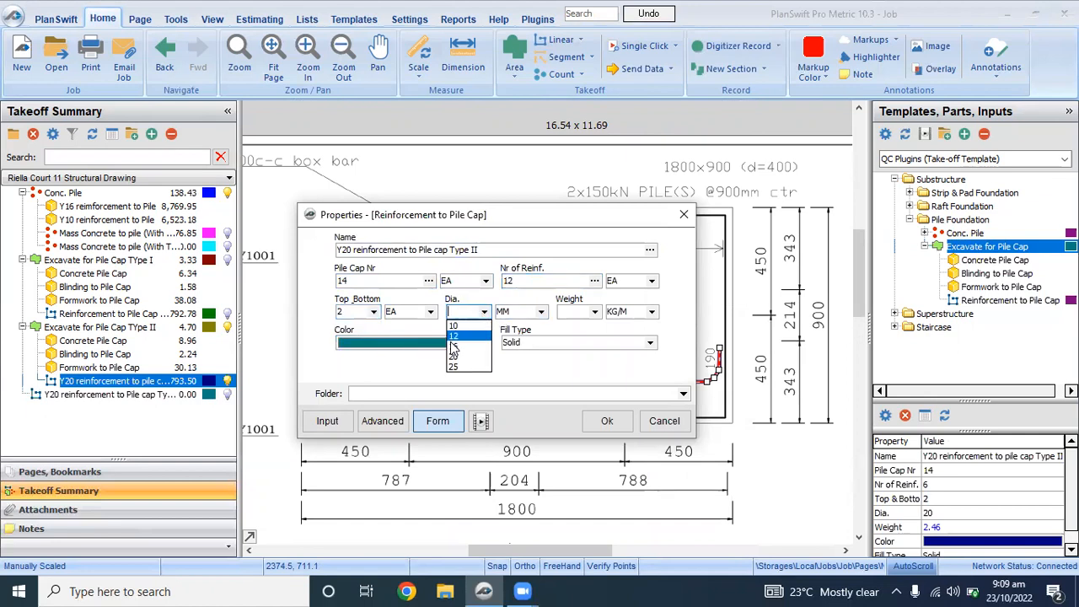
pyautogui.click(460, 360)
pyautogui.click(594, 311)
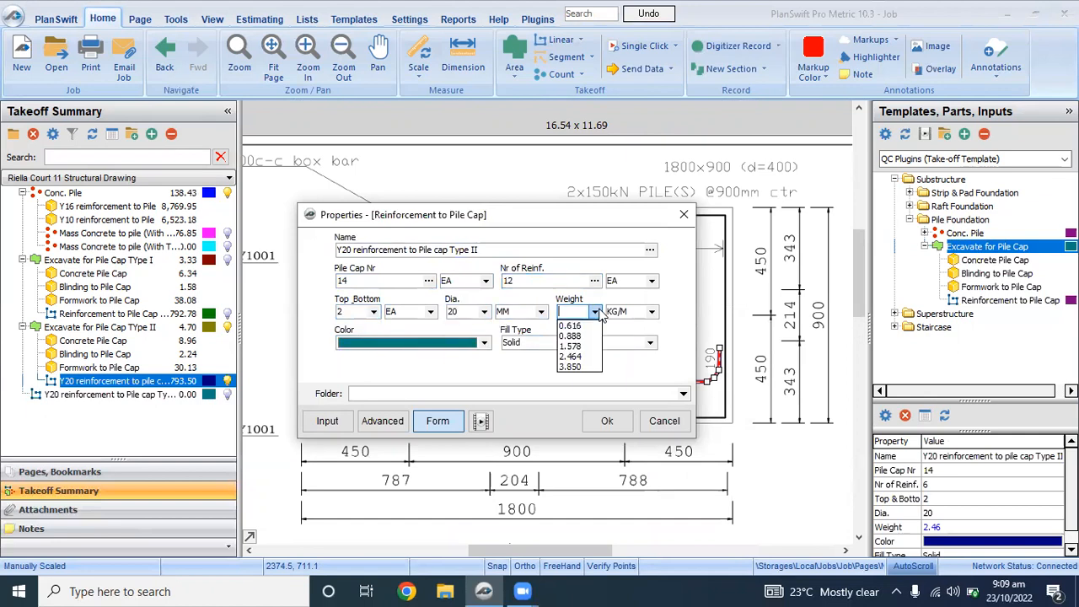
pyautogui.click(581, 359)
pyautogui.click(604, 420)
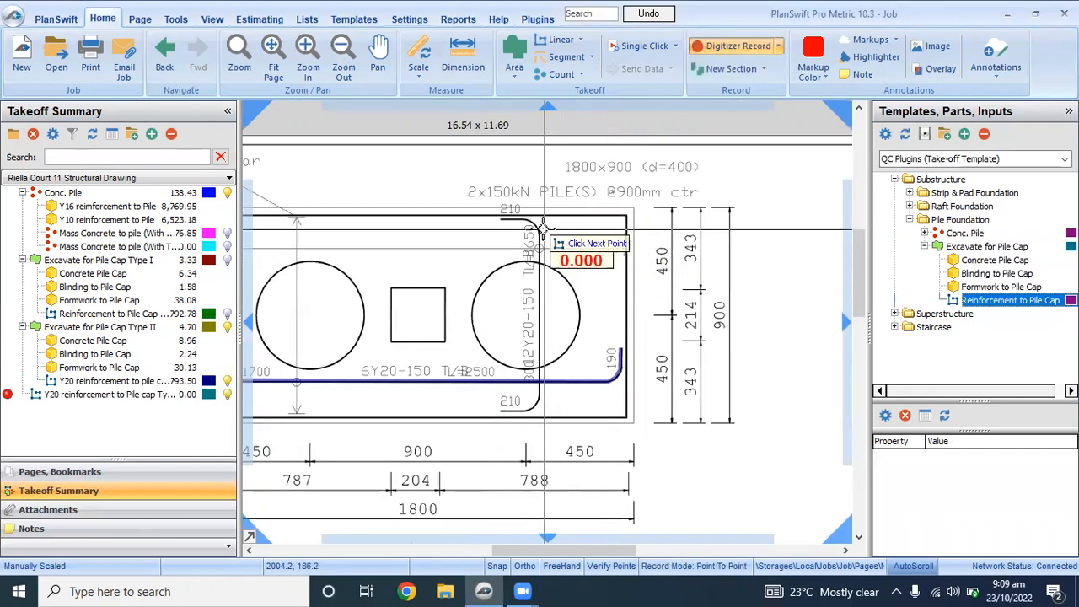
# Step: Trace the vertical 12Y20-150 bar in the P2 cap plan from its upper hooked end through both bends to the lower one, and end recording
pyautogui.scroll(5, 527, 239)
pyautogui.click(486, 239)
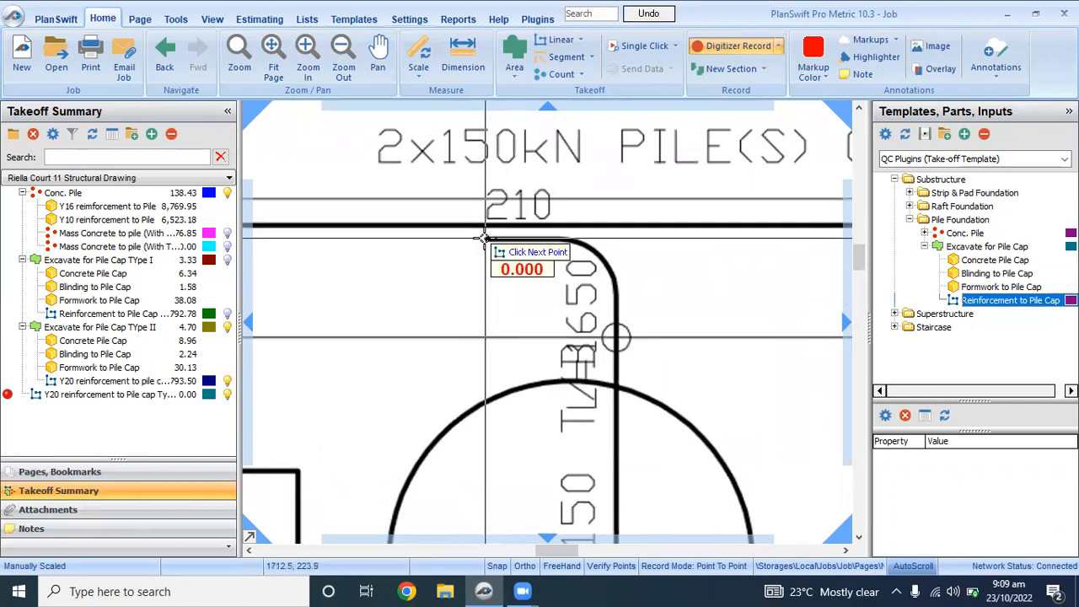
pyautogui.click(571, 239)
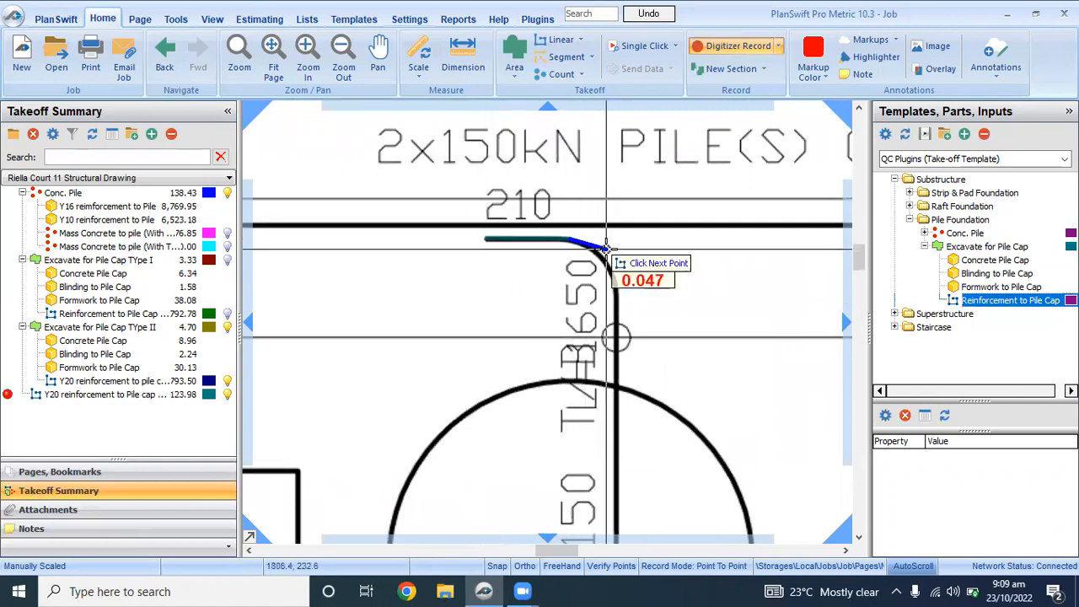
pyautogui.click(600, 251)
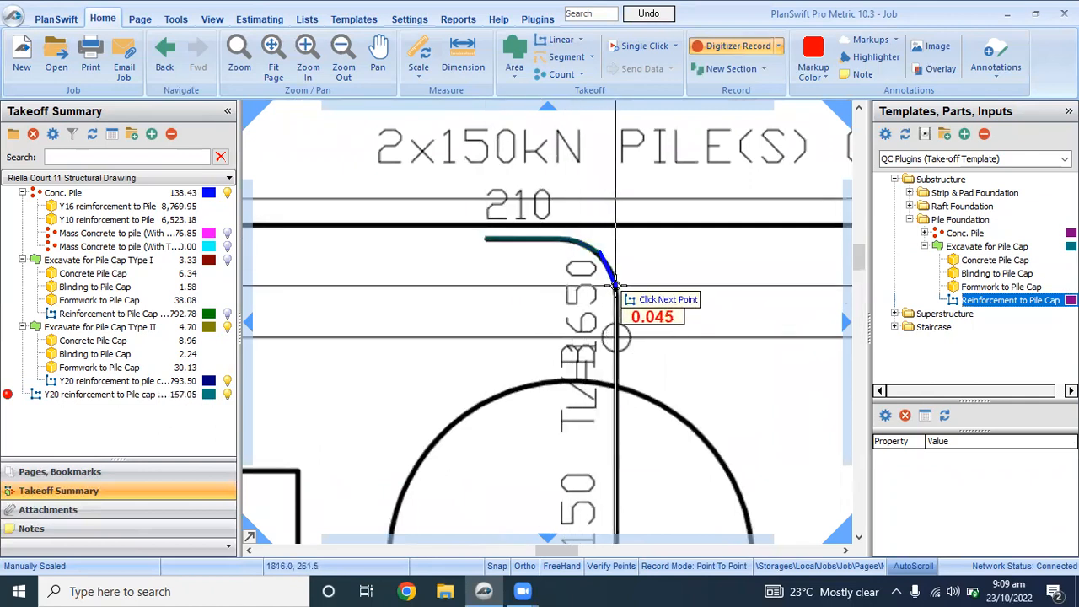
pyautogui.scroll(-5, 612, 313)
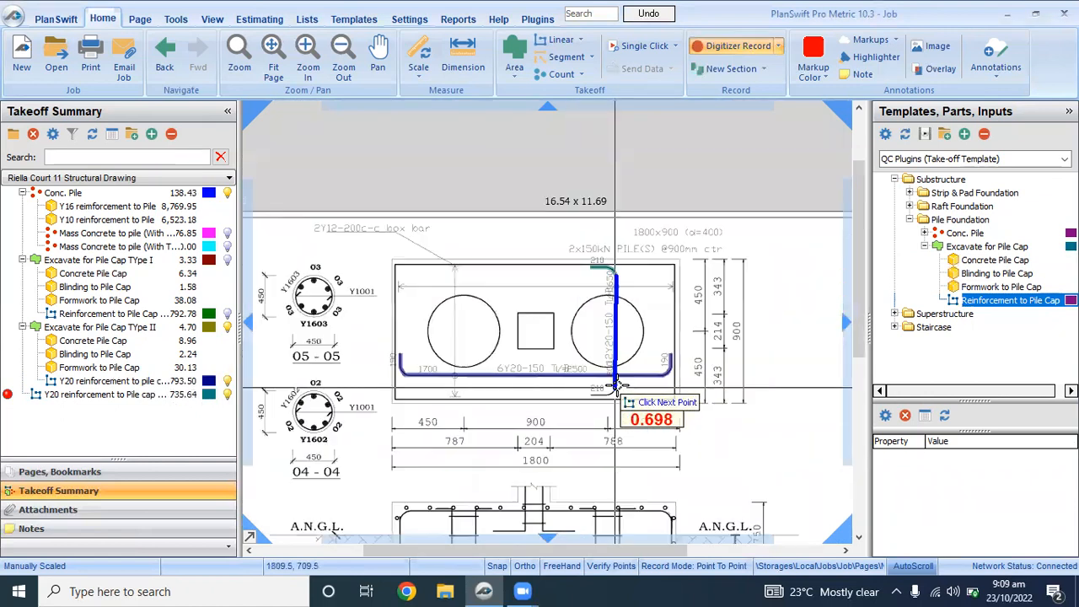
pyautogui.scroll(4, 611, 401)
pyautogui.click(616, 388)
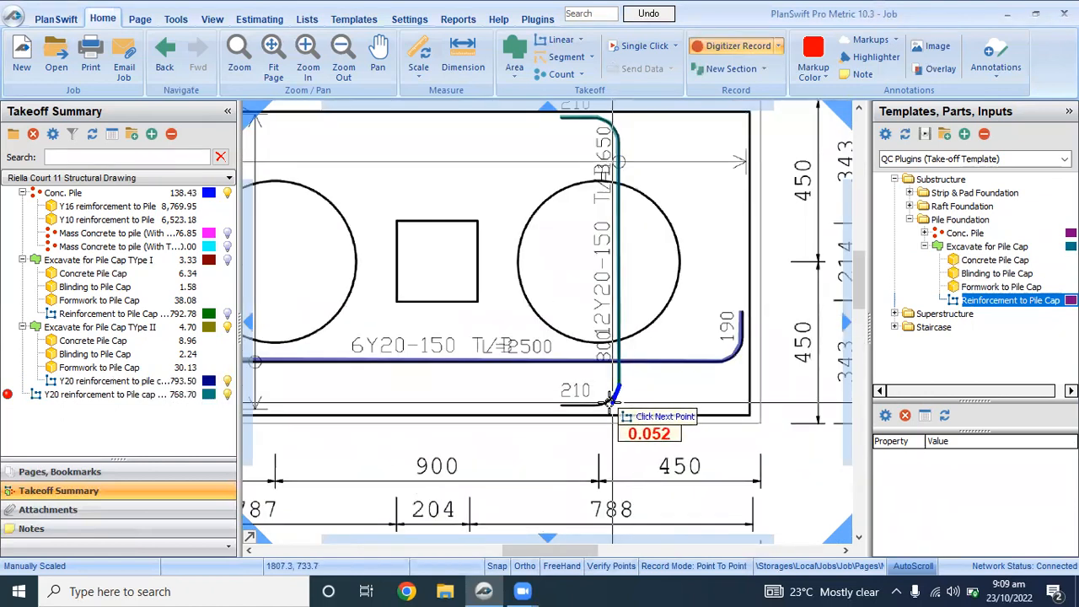
pyautogui.click(606, 401)
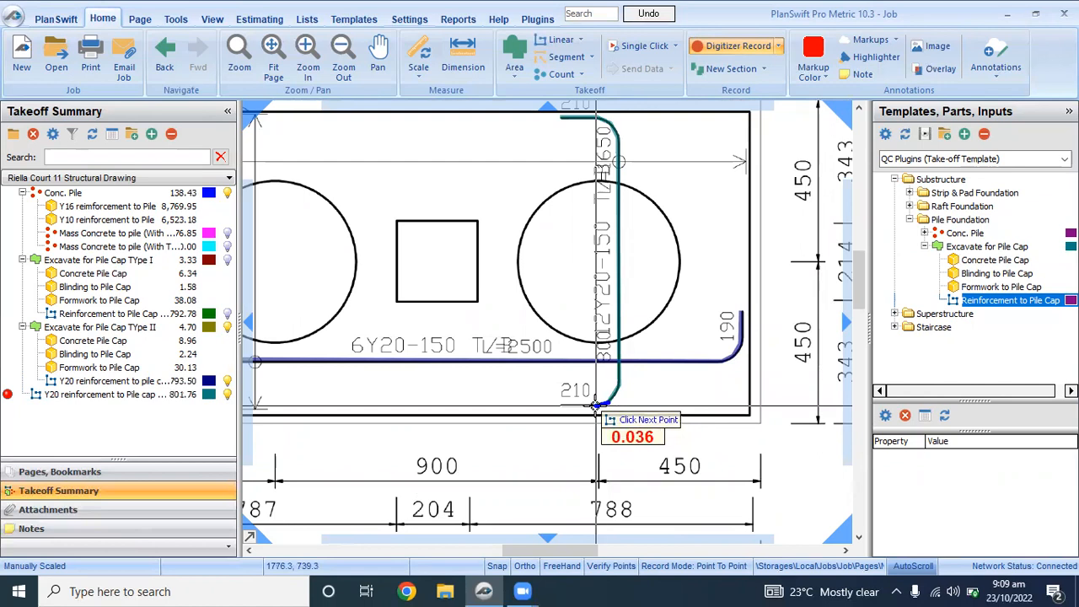
pyautogui.click(556, 411)
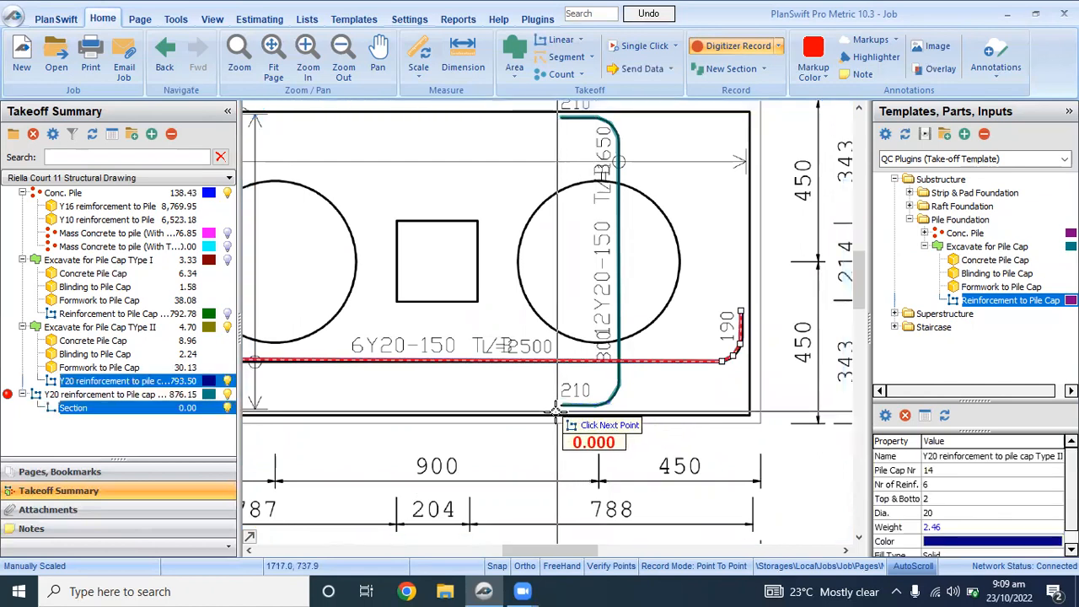
pyautogui.click(738, 47)
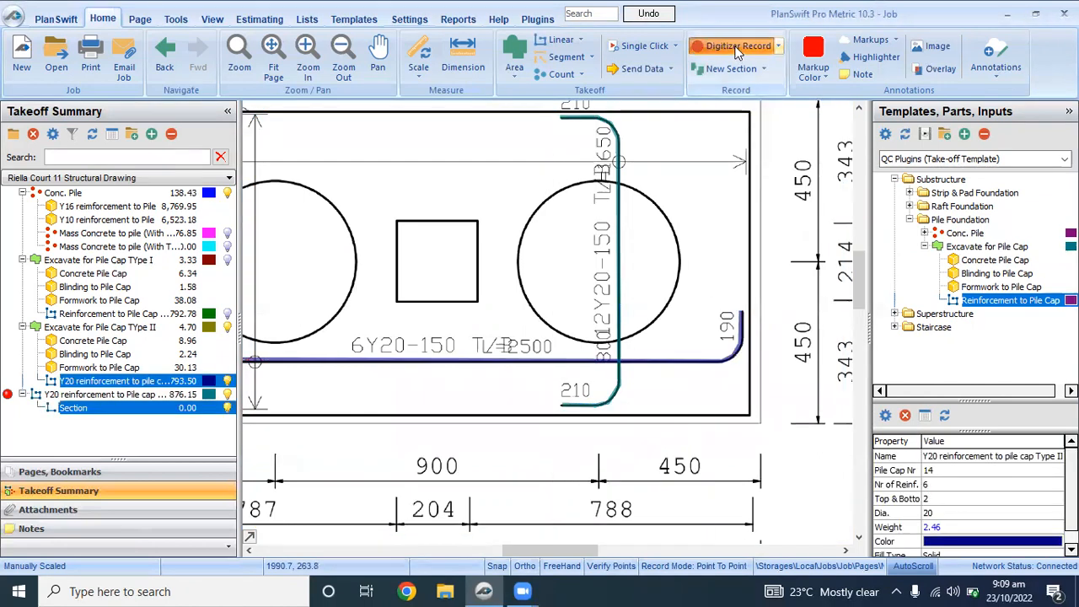
# Step: Collapse the Structural Drwgs folder and open the manually scaled GUDU page with the pile details and pile summary in Pile Gudu
pyautogui.scroll(-3, 610, 295)
pyautogui.scroll(2, 609, 295)
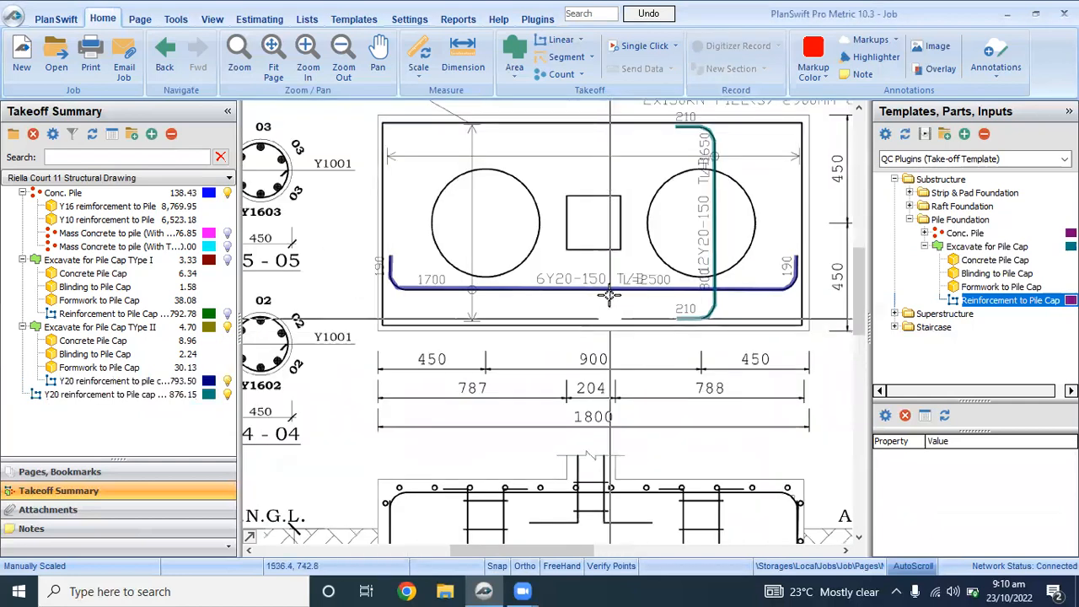
pyautogui.scroll(-3, 645, 312)
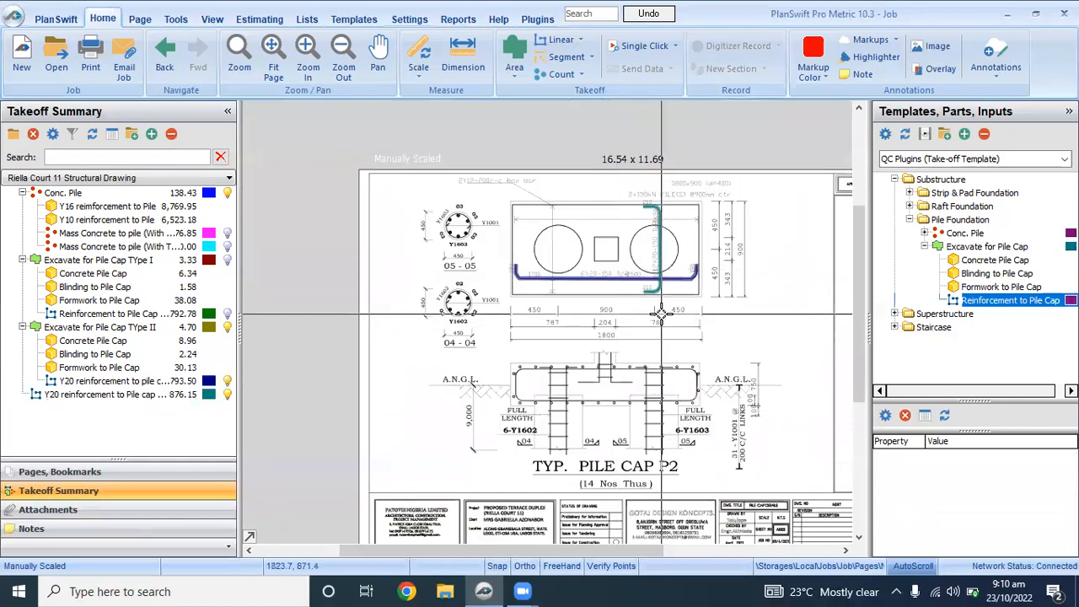
pyautogui.click(85, 473)
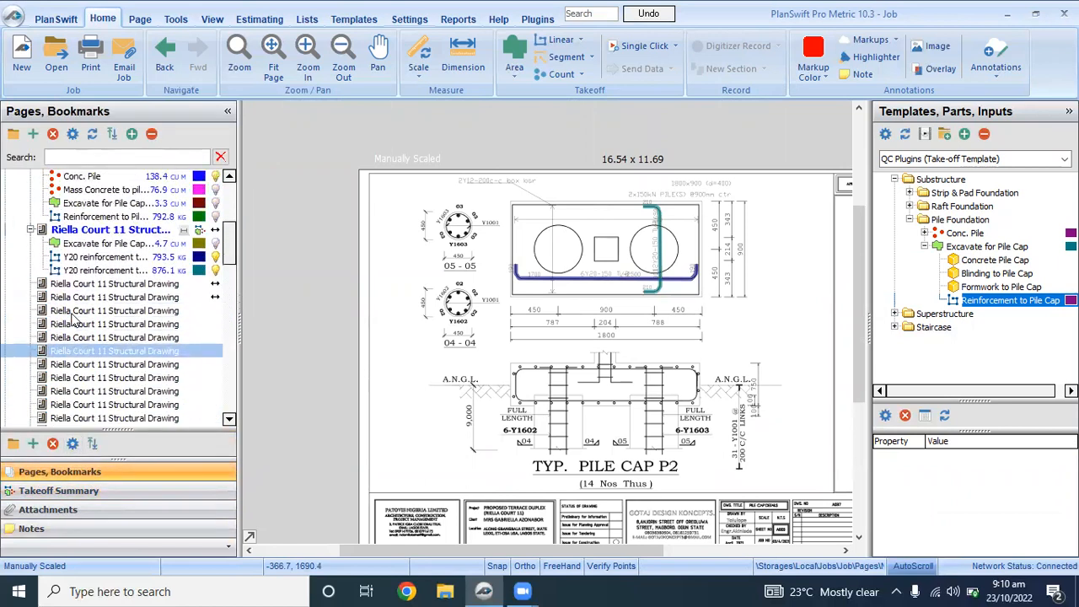
pyautogui.scroll(6, 71, 315)
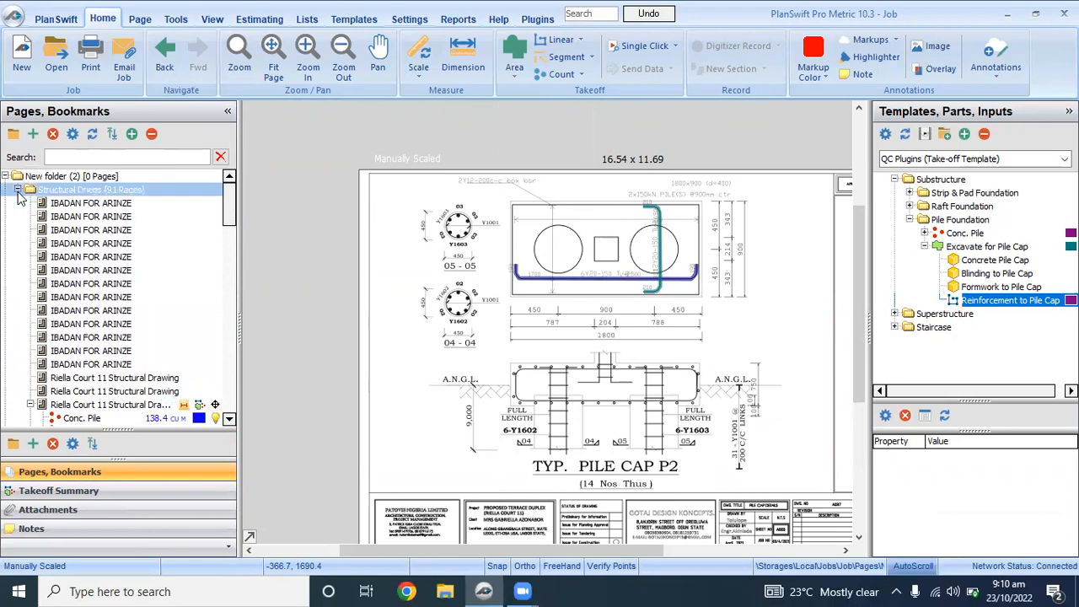
pyautogui.click(17, 190)
pyautogui.click(7, 205)
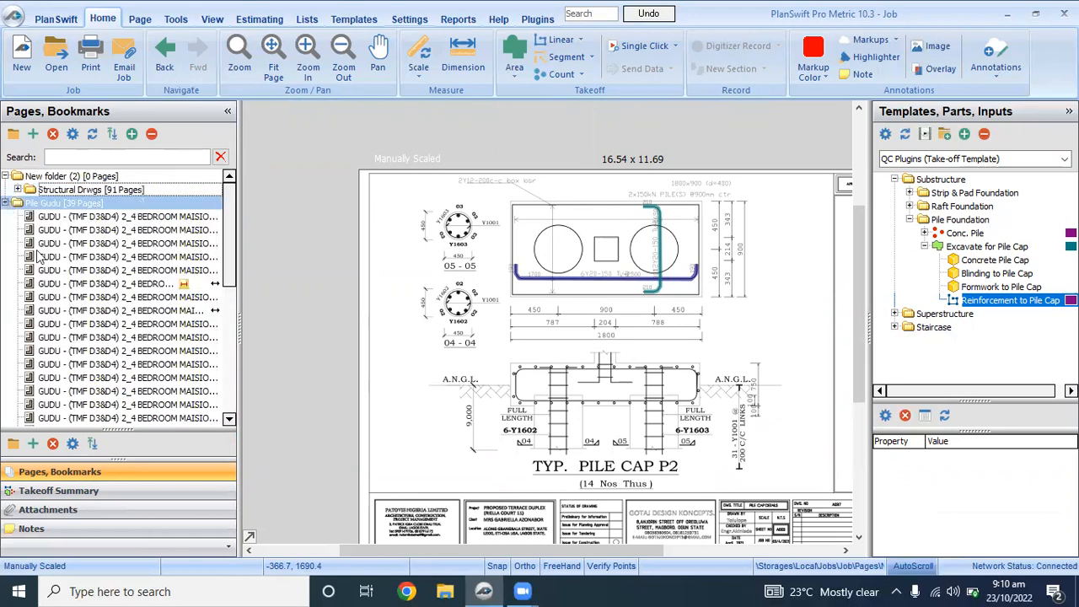
pyautogui.click(122, 285)
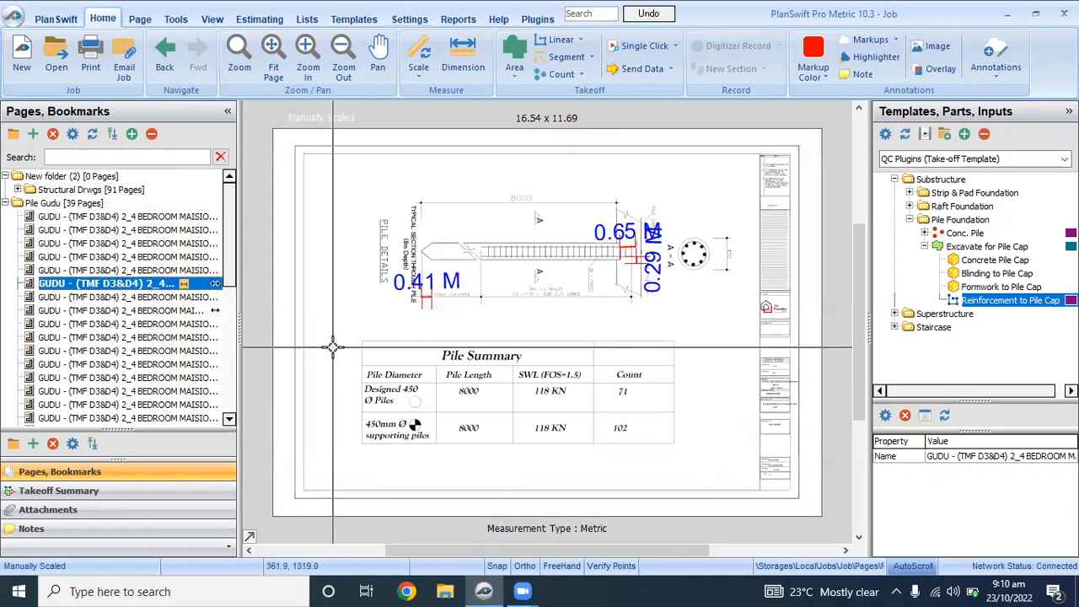
# Step: Examine the pile section's mass concrete and reinforced lengths, bar notes and pile summary, and expand the Conc. Pile template to show its parts
pyautogui.scroll(2, 520, 261)
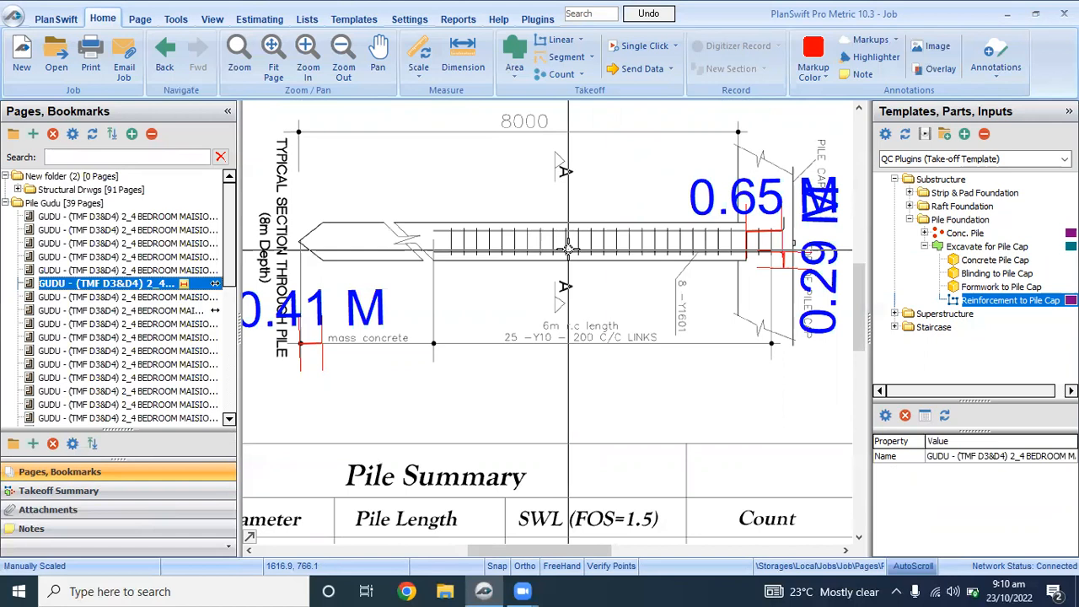
pyautogui.scroll(-3, 523, 252)
pyautogui.scroll(4, 438, 256)
pyautogui.scroll(2, 436, 256)
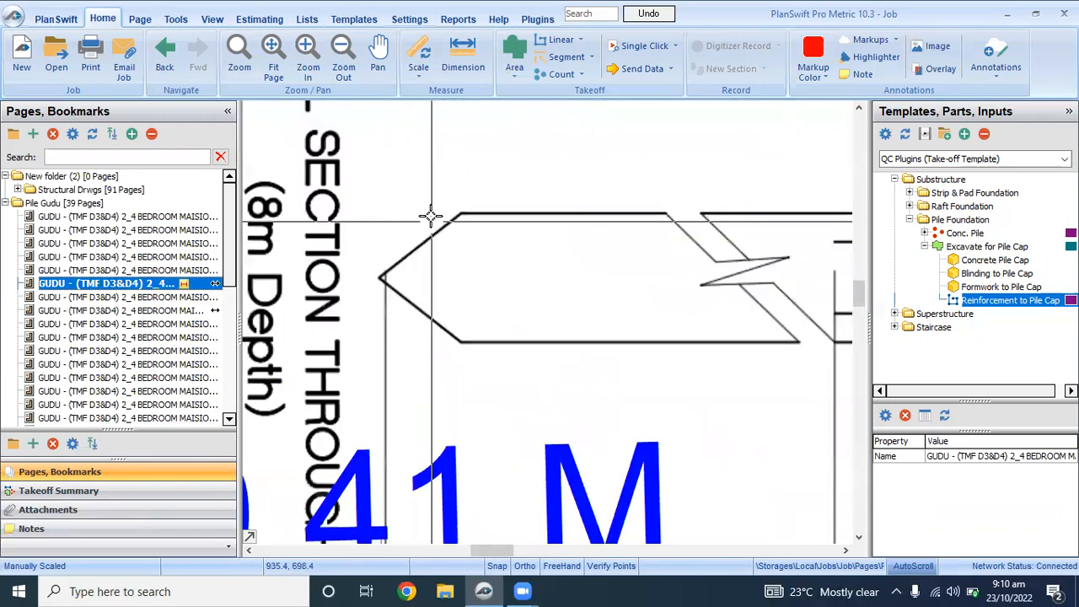
pyautogui.scroll(-4, 481, 262)
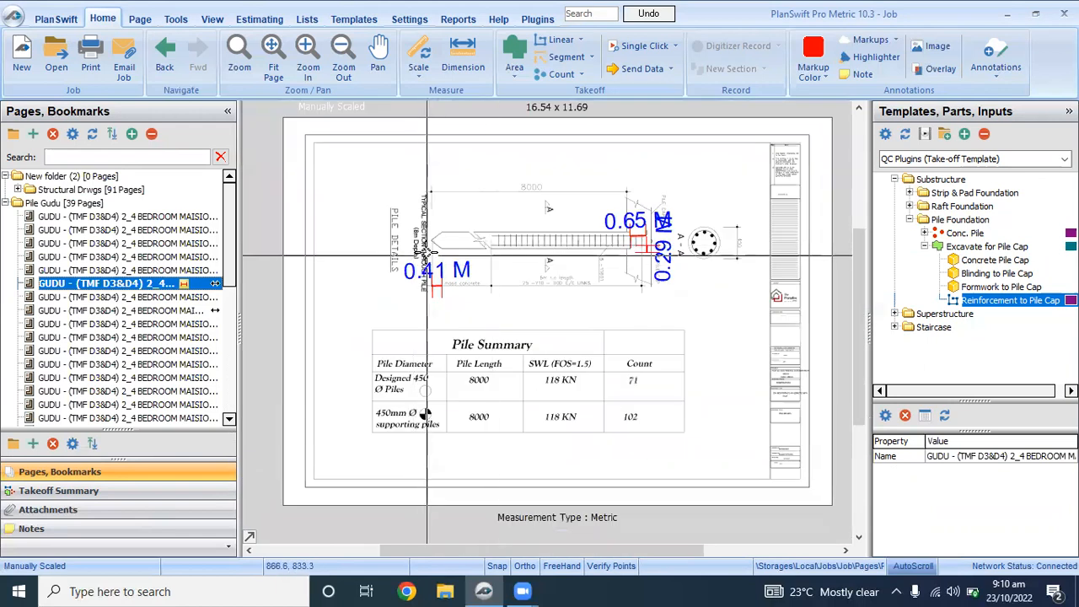
pyautogui.scroll(2, 480, 253)
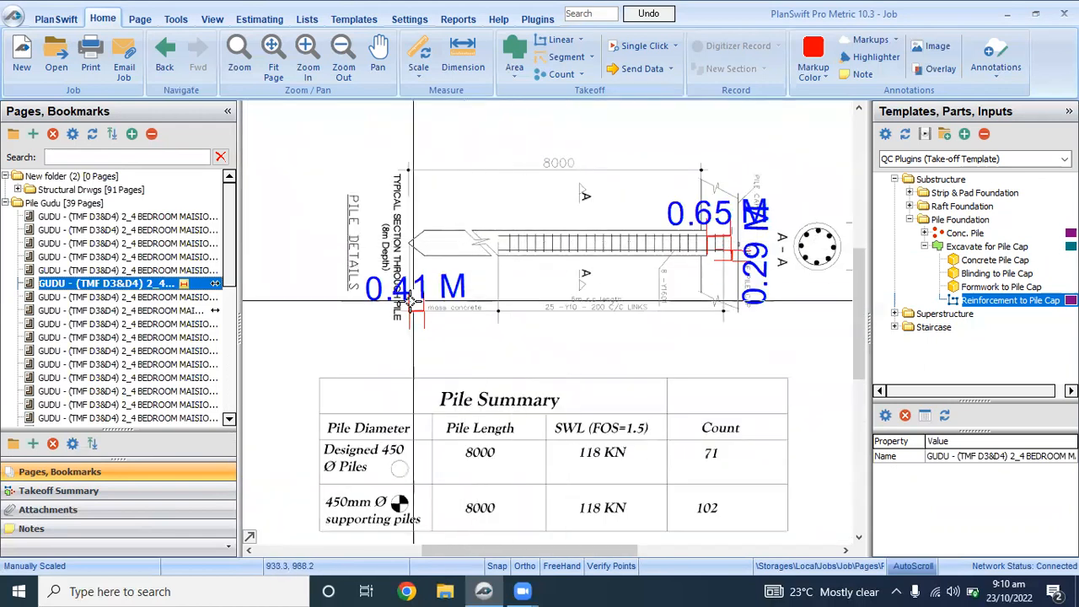
pyautogui.click(924, 246)
pyautogui.click(926, 234)
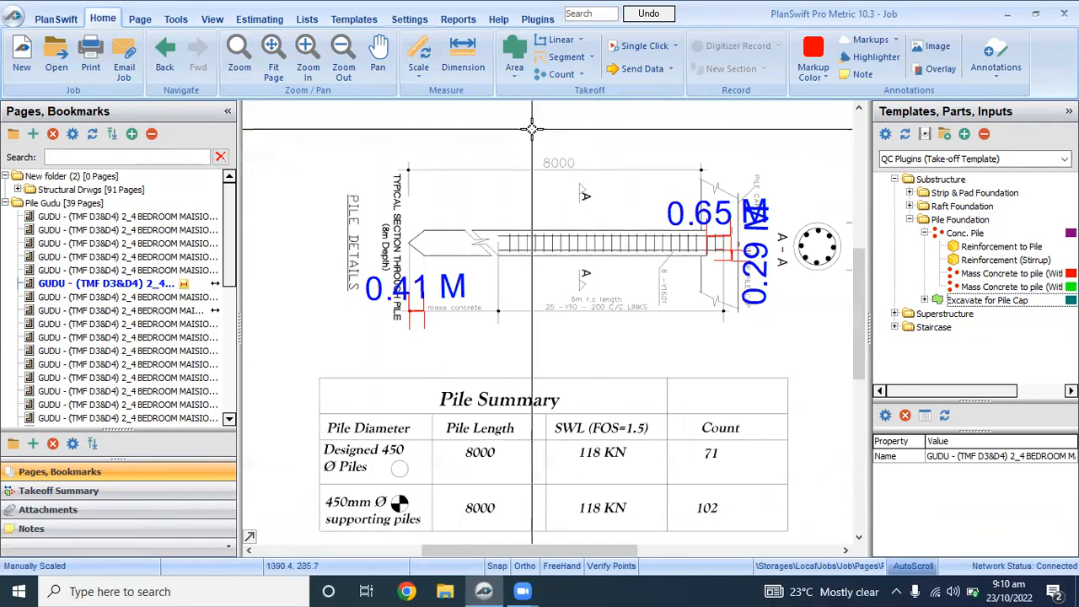
pyautogui.scroll(2, 556, 163)
pyautogui.scroll(-2, 555, 164)
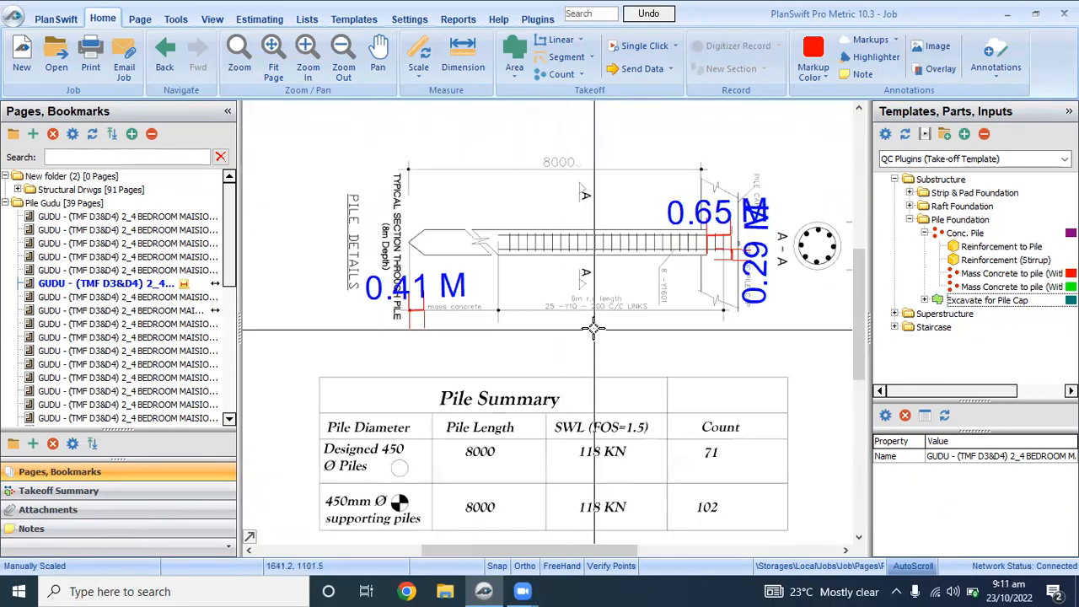
pyautogui.scroll(2, 592, 303)
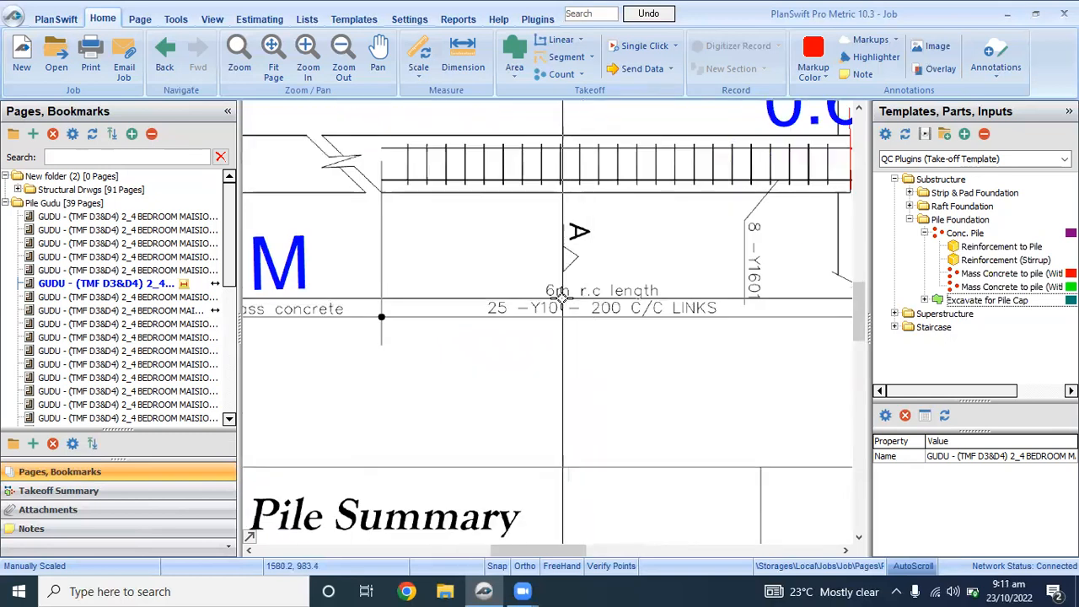
pyautogui.scroll(-3, 635, 297)
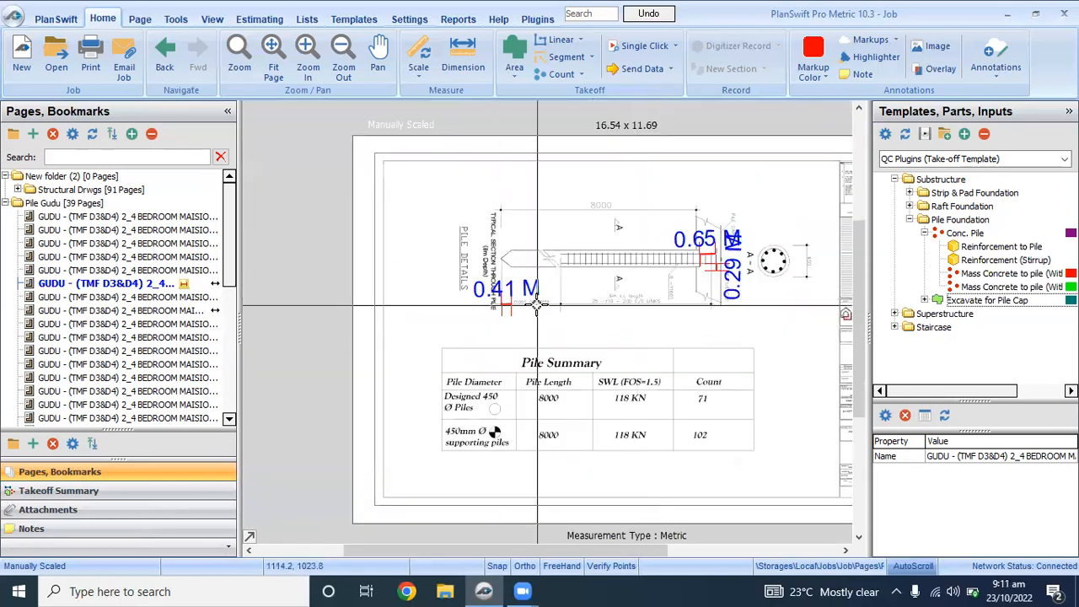
pyautogui.scroll(2, 542, 303)
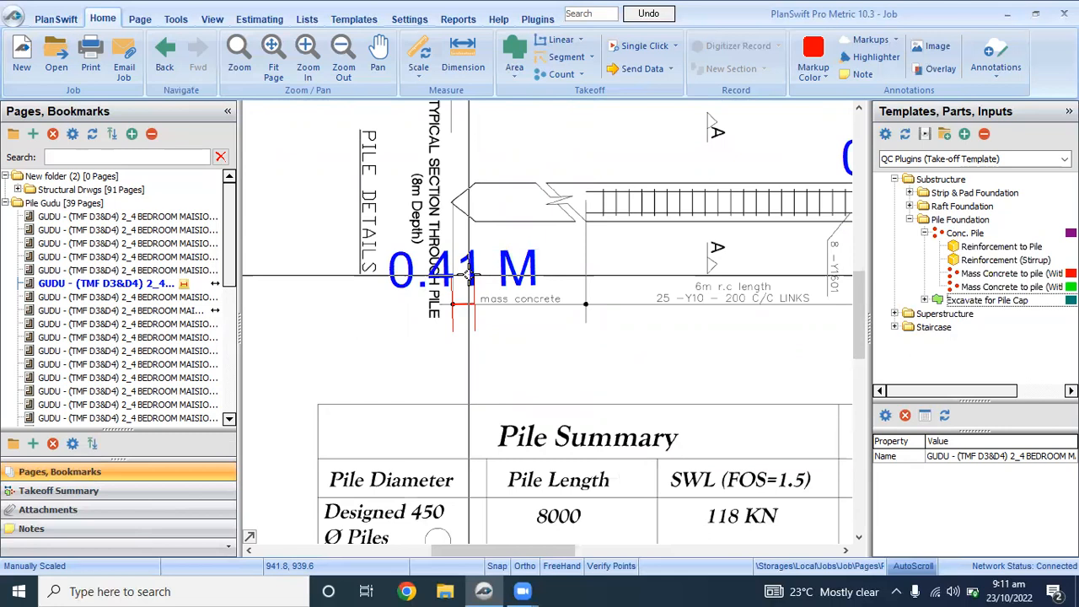
pyautogui.scroll(-2, 457, 283)
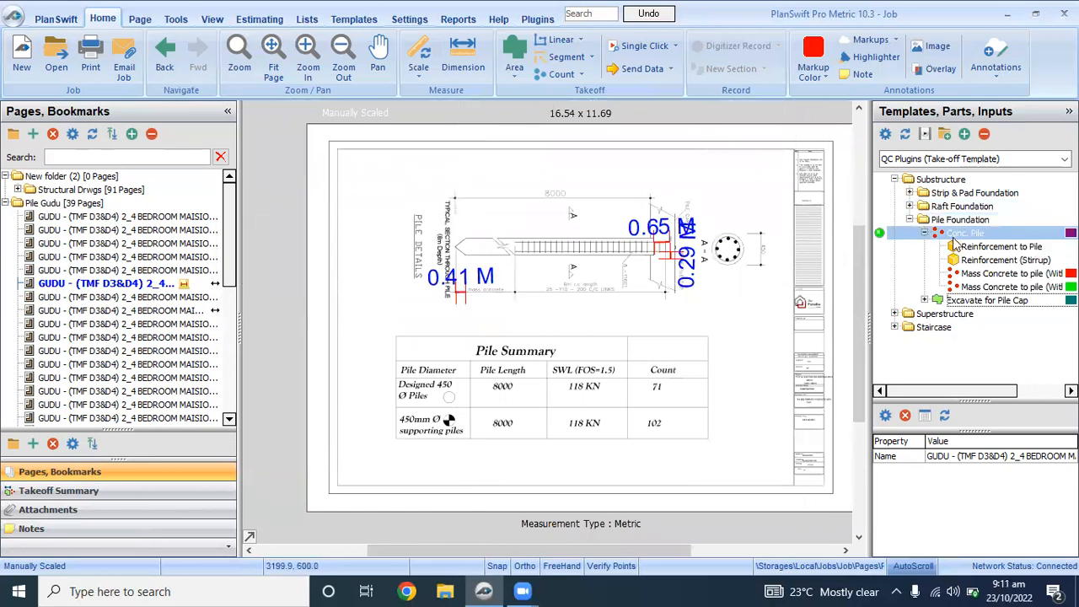
# Step: Start a Conc. Pile takeoff with pile diameter 0.45, 102 piles and a pile length of 6 m, keeping the circle shape
pyautogui.click(879, 234)
pyautogui.click(400, 226)
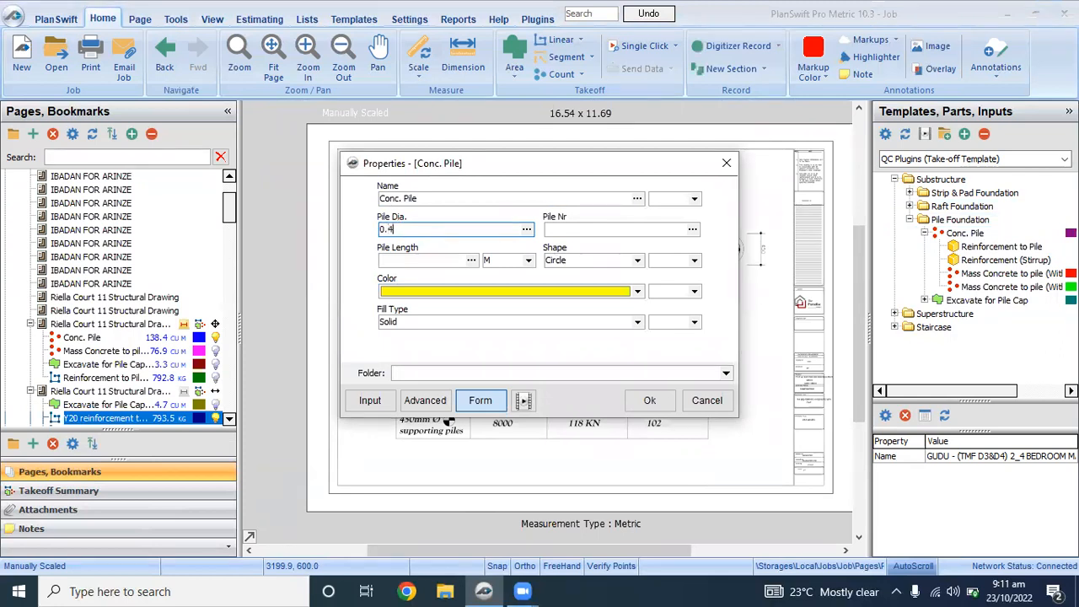
pyautogui.click(626, 230)
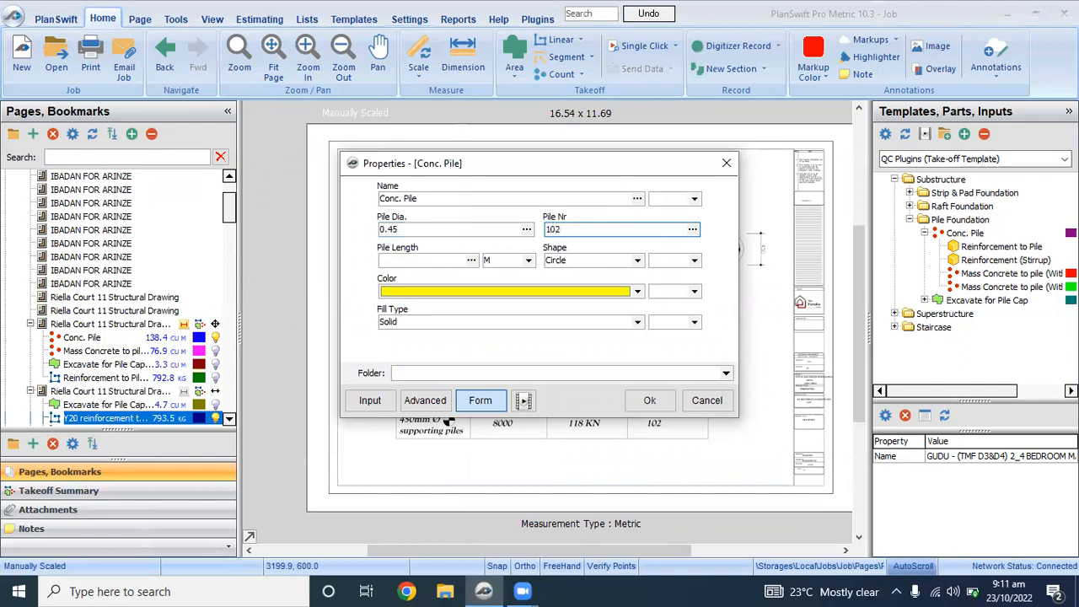
pyautogui.click(395, 261)
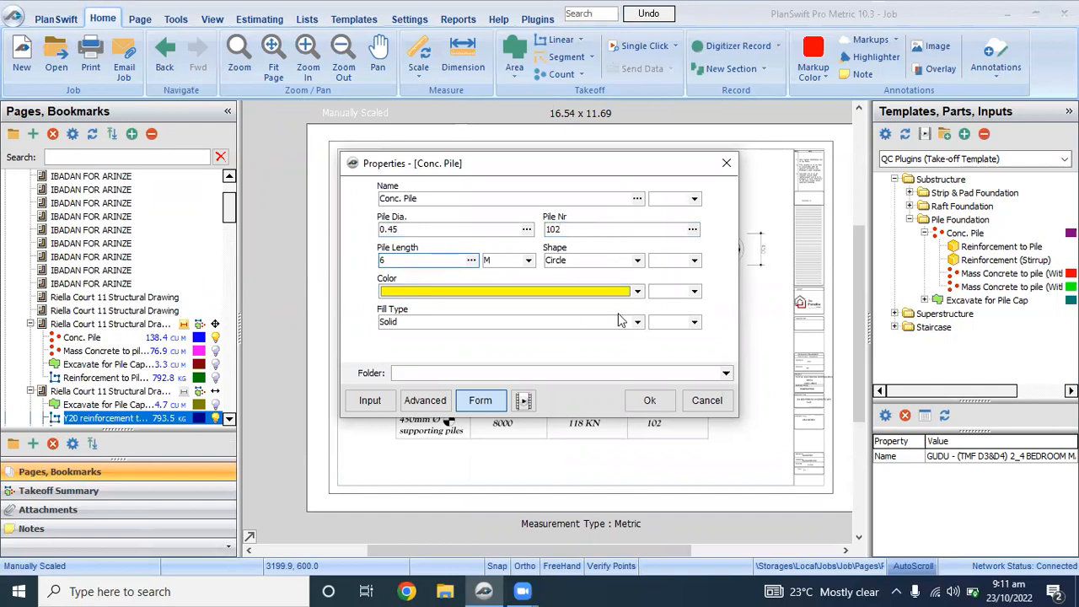
pyautogui.click(649, 399)
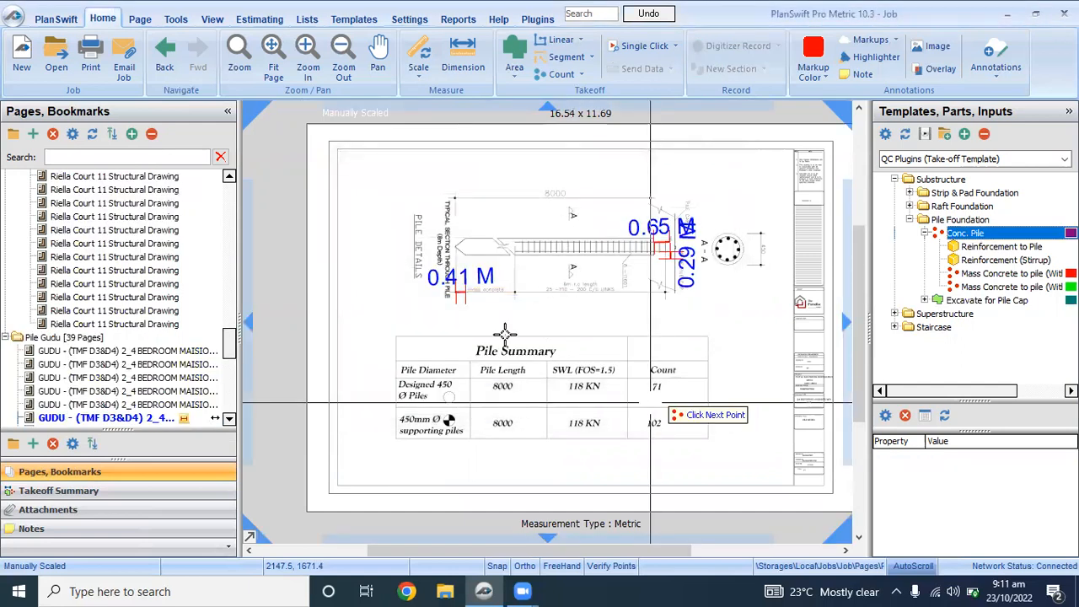
# Step: Place a single Conc. Pile count point on the reinforced part of the pile section, end recording and locate its takeoff in the page list
pyautogui.click(566, 245)
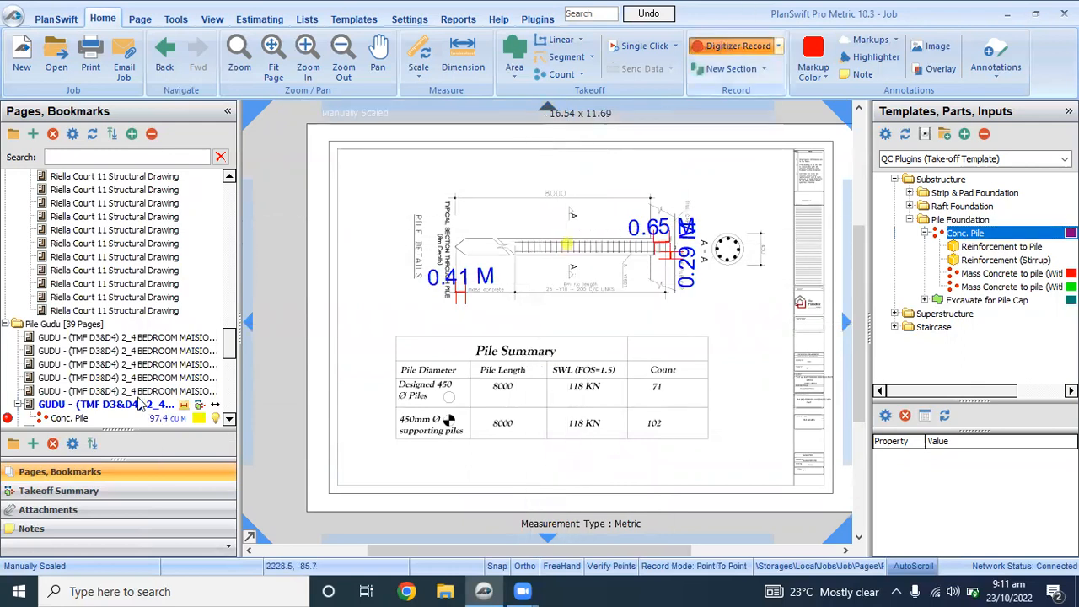
pyautogui.press('Escape')
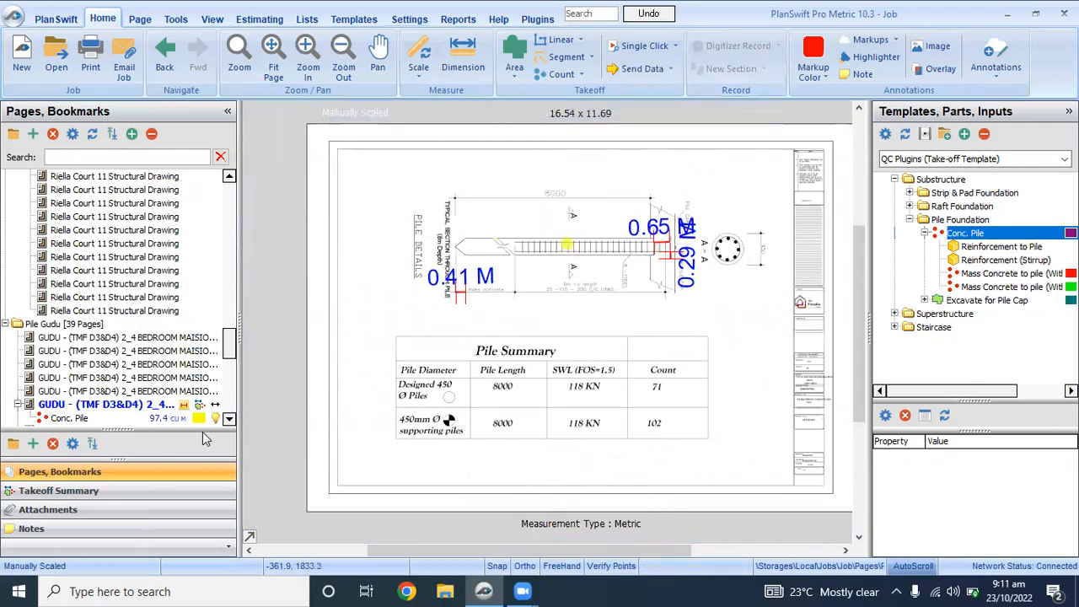
pyautogui.click(155, 422)
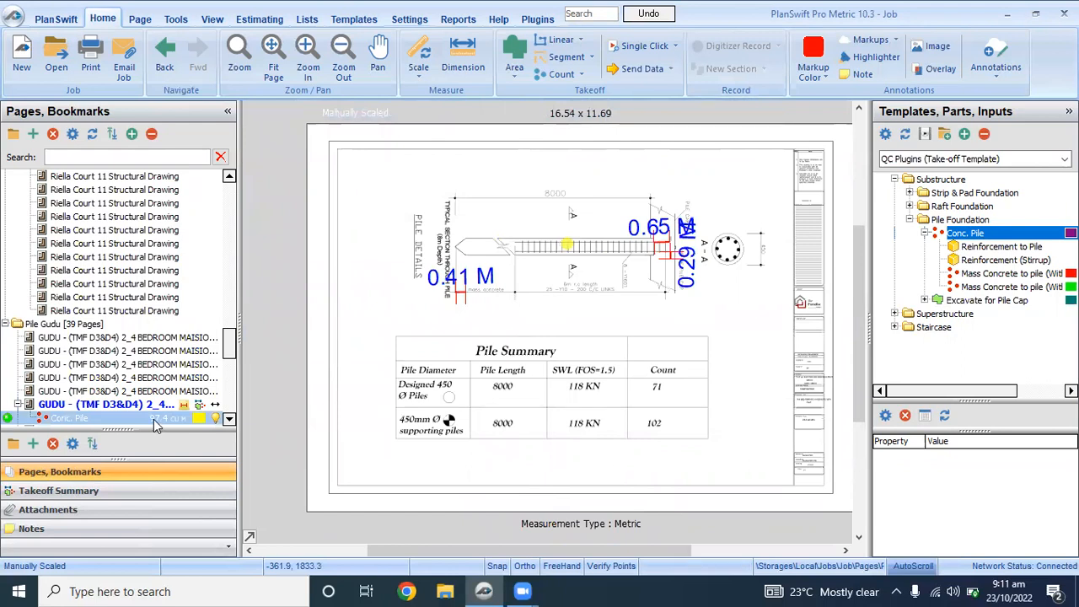
pyautogui.scroll(-3, 154, 421)
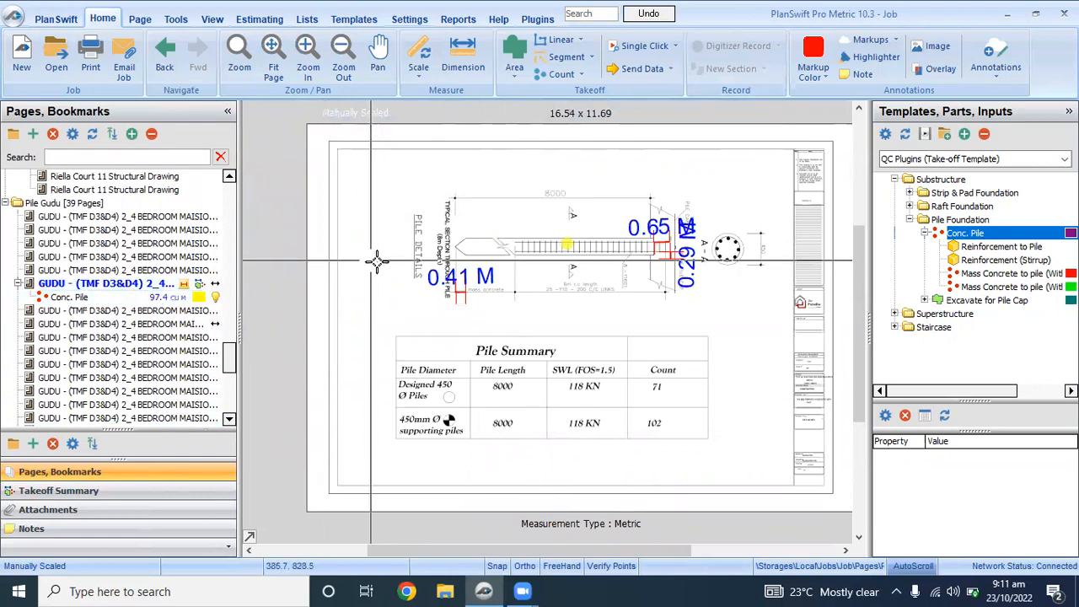
# Step: Open the takeoff summary, locate the parts under the yellow Conc. Pile, and examine the bar and link notes on the pile section
pyautogui.scroll(1, 481, 245)
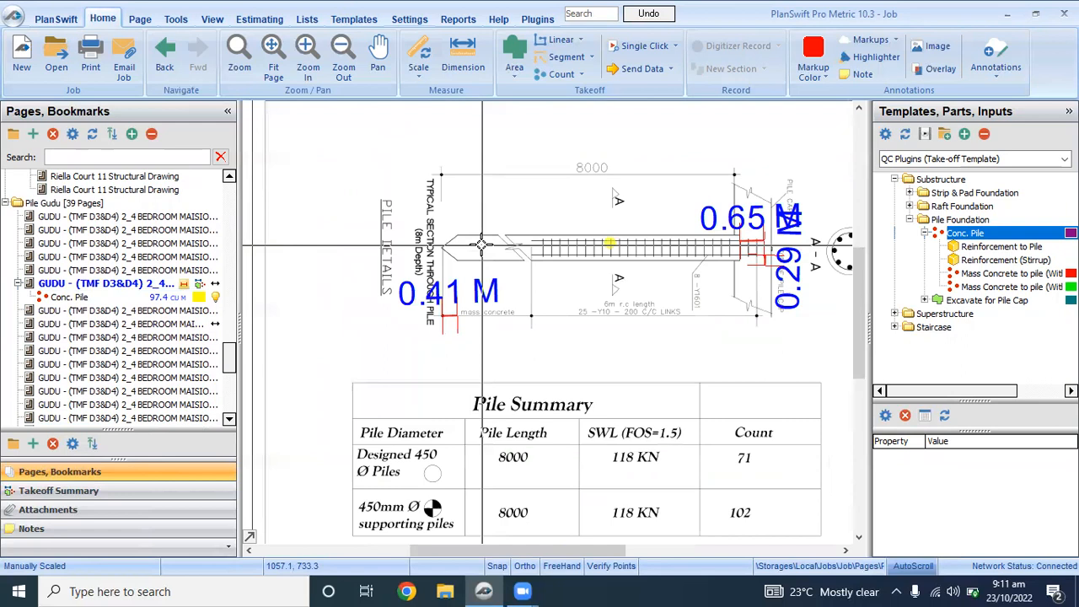
pyautogui.click(75, 493)
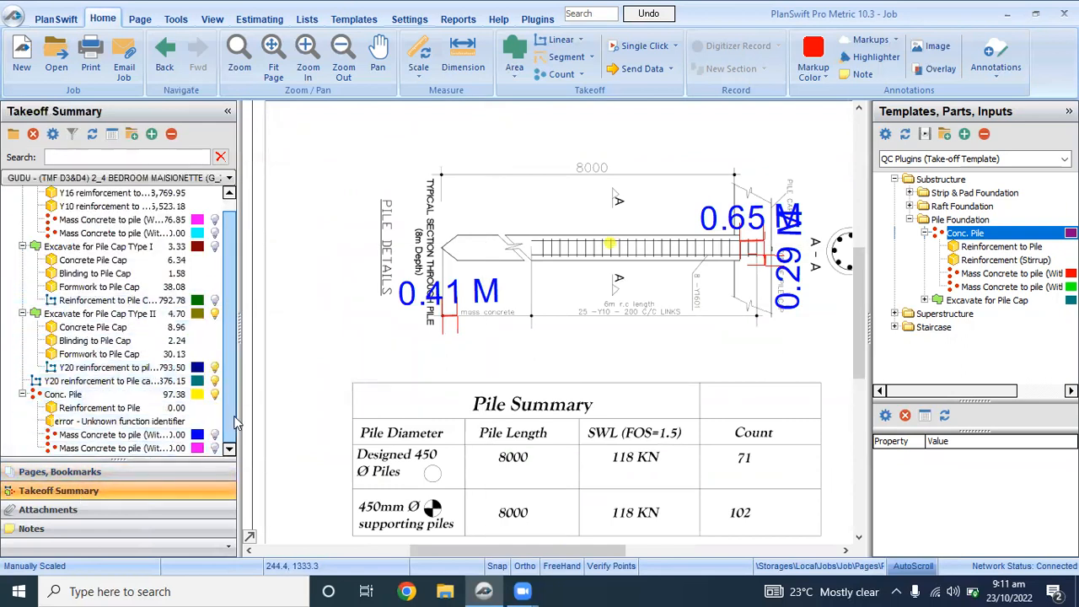
pyautogui.moveTo(239, 412); pyautogui.dragTo(248, 412)
pyautogui.click(105, 409)
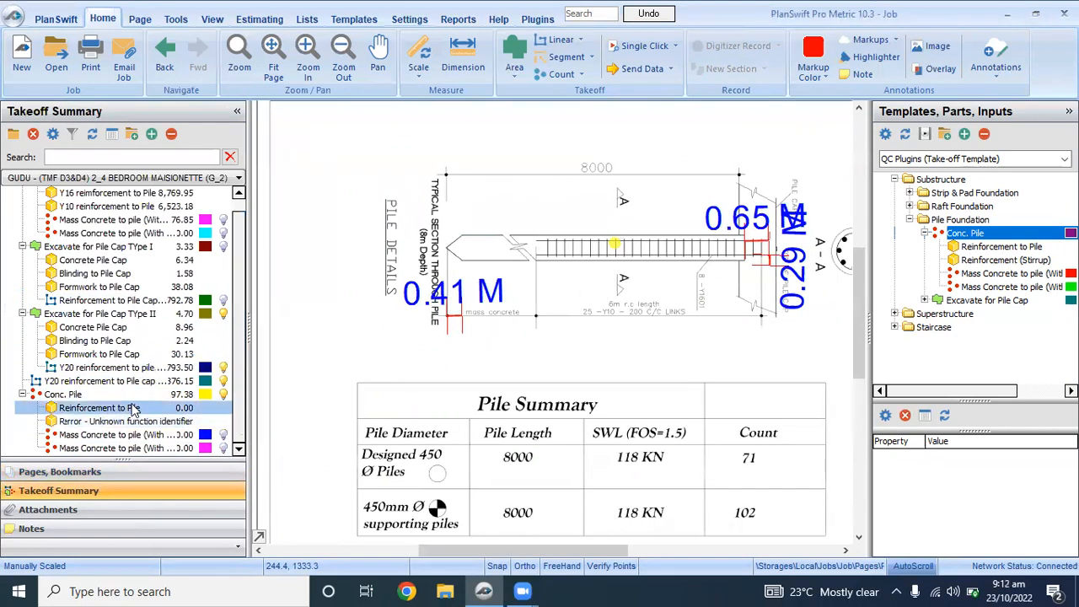
pyautogui.scroll(-2, 698, 280)
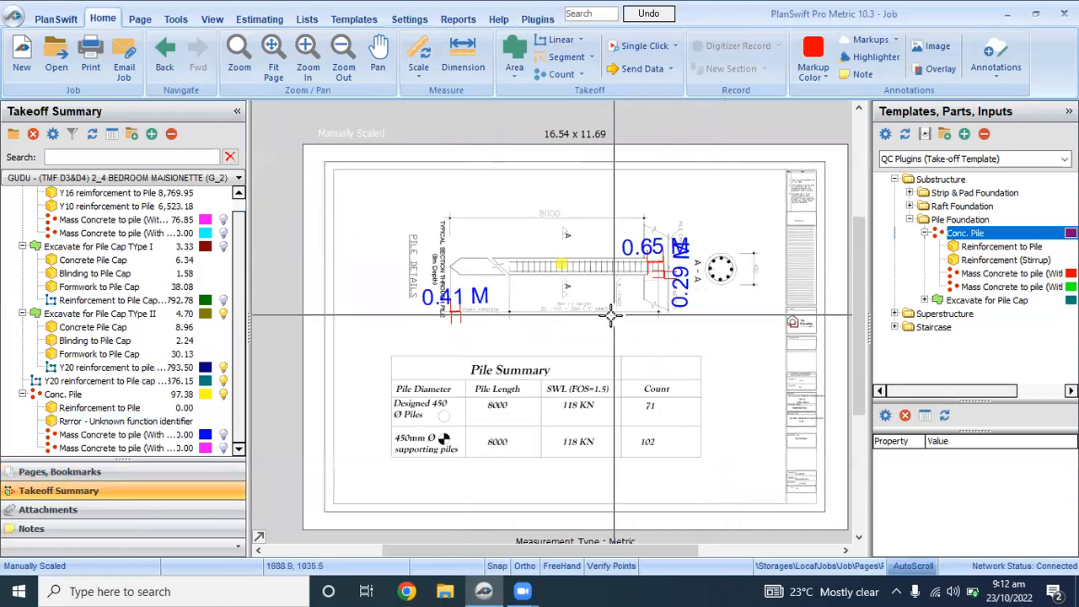
pyautogui.scroll(2, 613, 316)
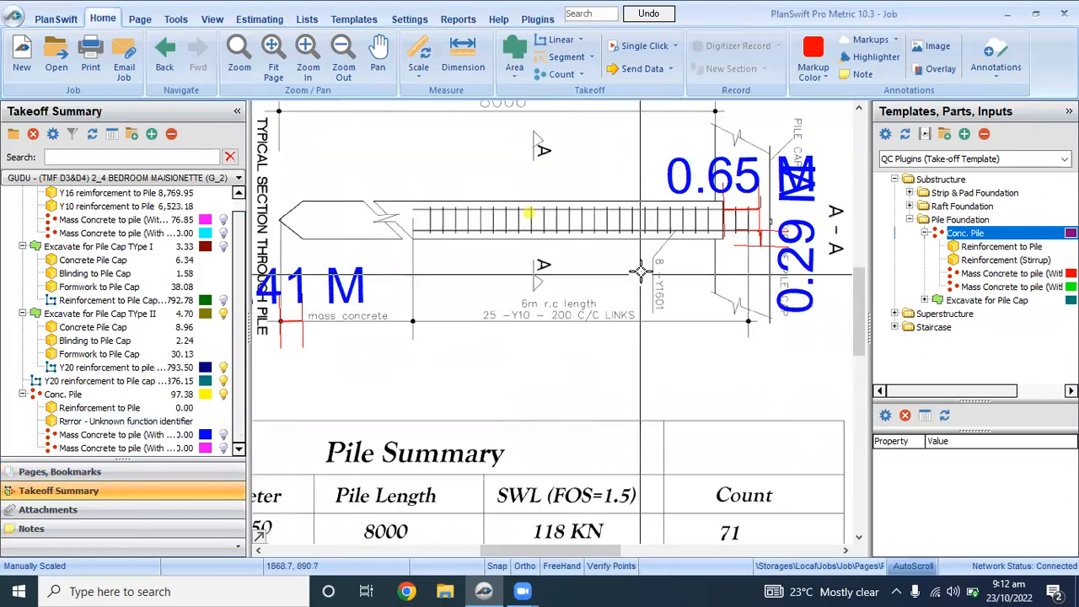
pyautogui.scroll(1, 640, 271)
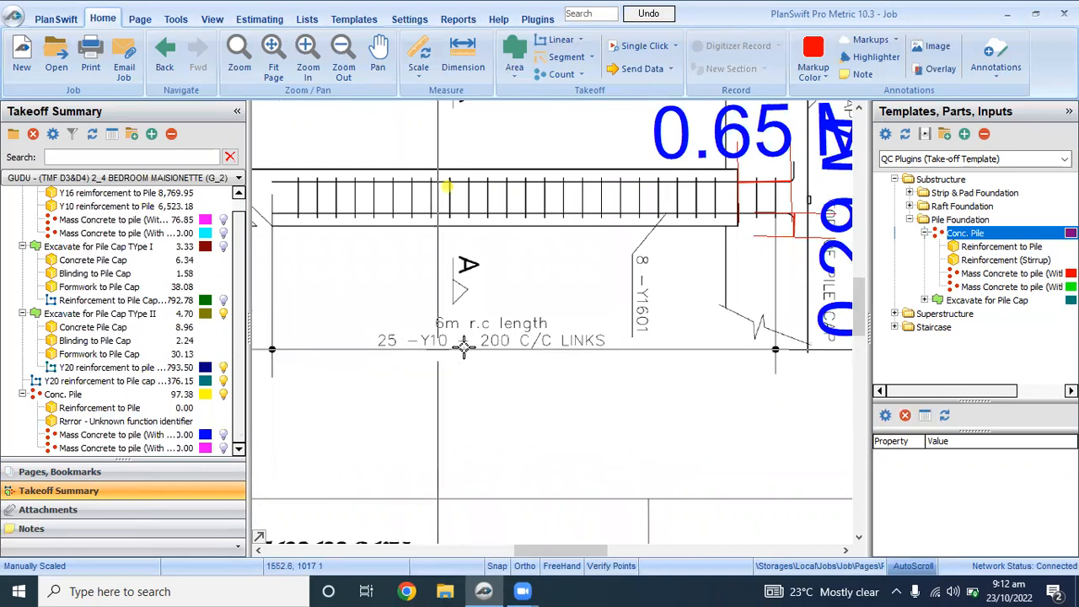
pyautogui.scroll(-2, 583, 354)
# Step: Rename the yellow Conc. Pile's Reinforcement to Pile item as "Y16 reinforcement to pile", with diameter 16 mm and 8 bars
pyautogui.click(100, 408)
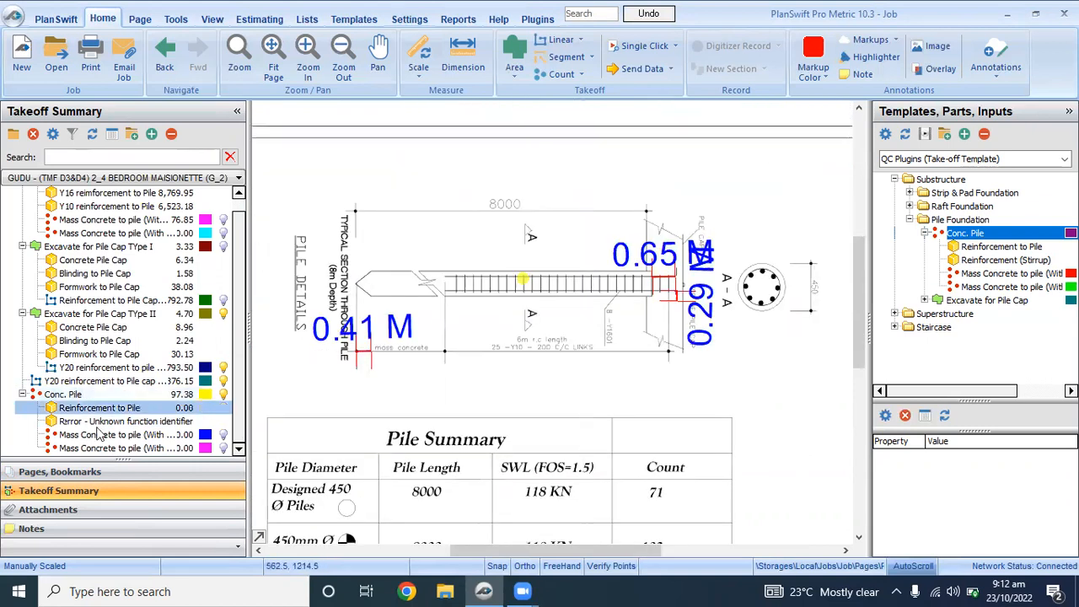
pyautogui.doubleClick(105, 408)
pyautogui.click(448, 256)
pyautogui.write('Y16 reinforcement to pile')
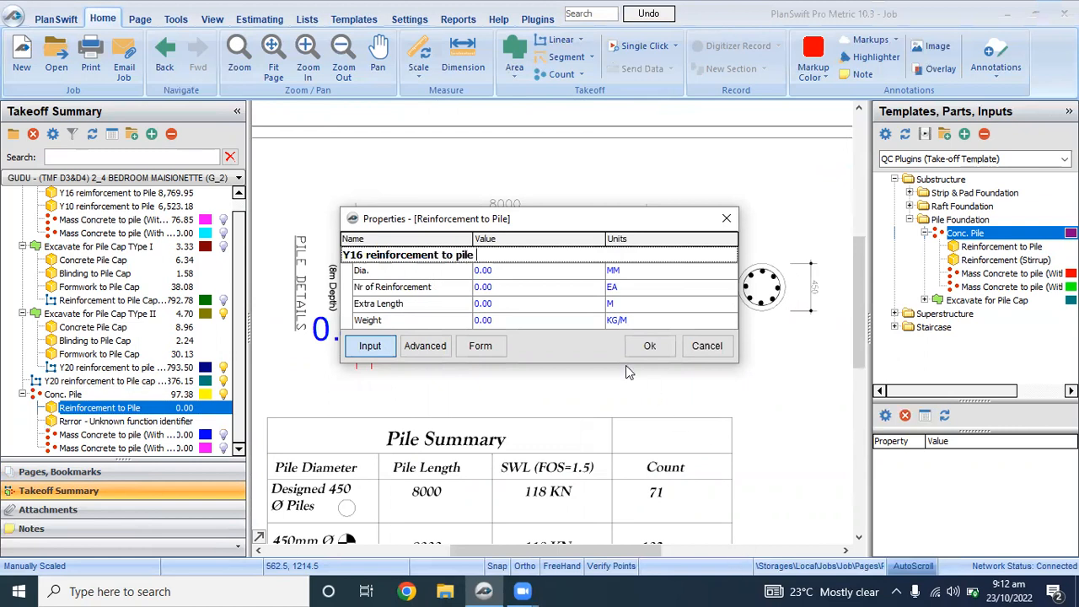
pyautogui.click(596, 273)
pyautogui.click(596, 274)
pyautogui.click(556, 288)
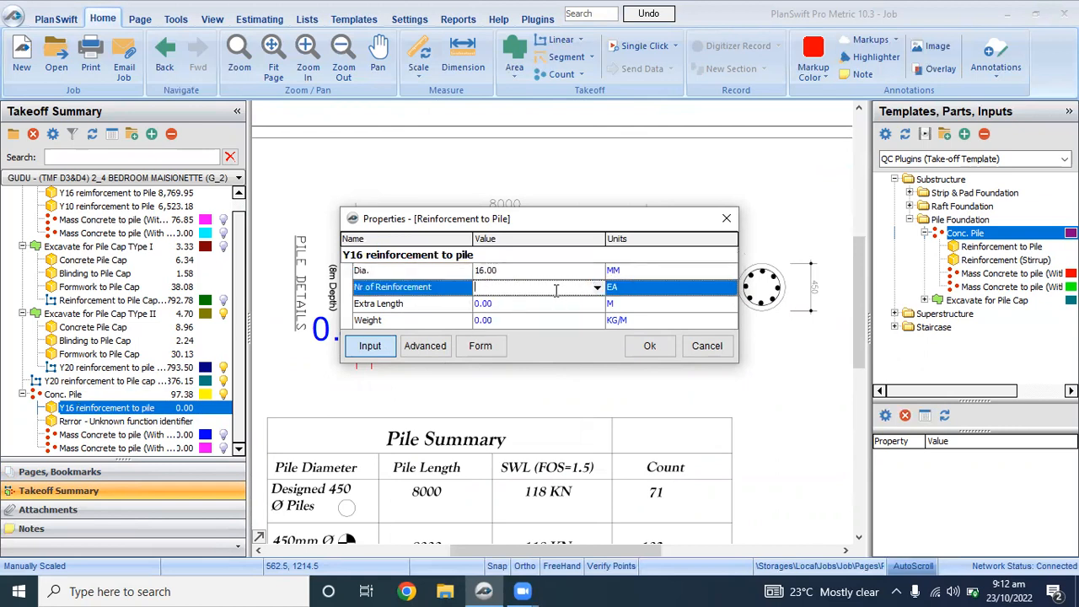
pyautogui.click(556, 290)
pyautogui.click(481, 364)
pyautogui.moveTo(531, 221); pyautogui.dragTo(497, 367)
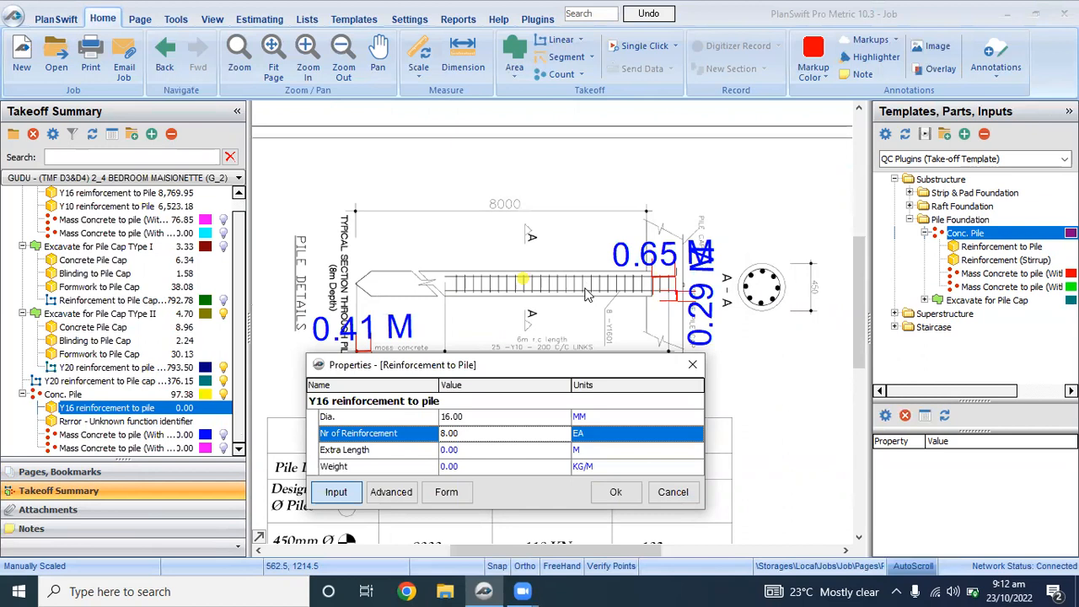
# Step: Set the Y16 reinforcement's extra length to 0.94 m, choose its weight per metre, and accept the properties
pyautogui.click(464, 451)
pyautogui.write('0')
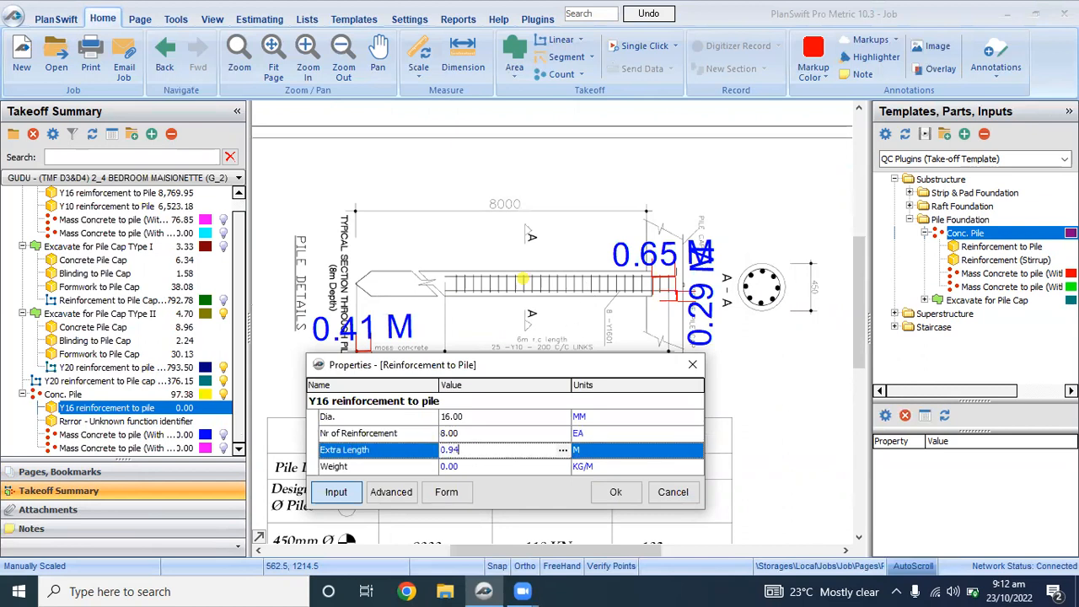
pyautogui.click(556, 471)
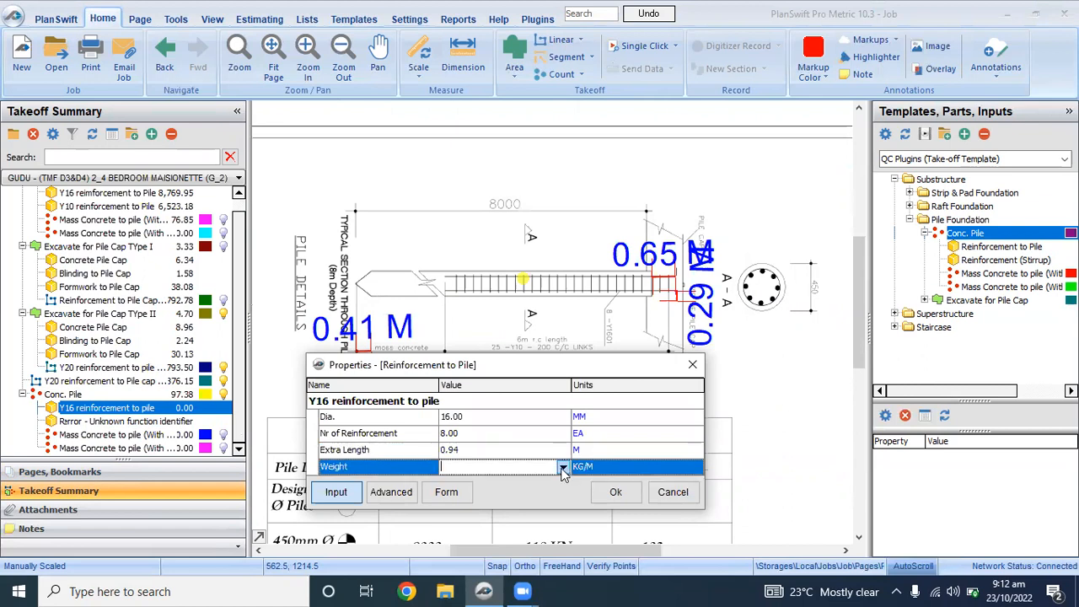
pyautogui.click(563, 466)
pyautogui.click(462, 494)
pyautogui.click(616, 491)
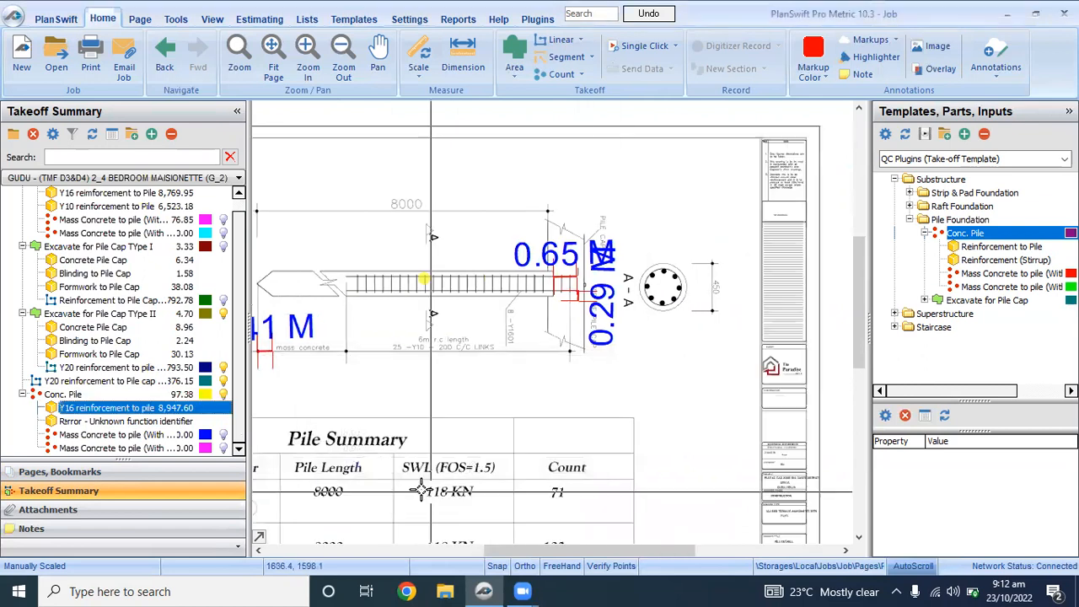
# Step: Rename the pile's stirrup item as "Y10 reinforcement to pile", with weight 0.616 and iron diameter 10 mm
pyautogui.doubleClick(157, 422)
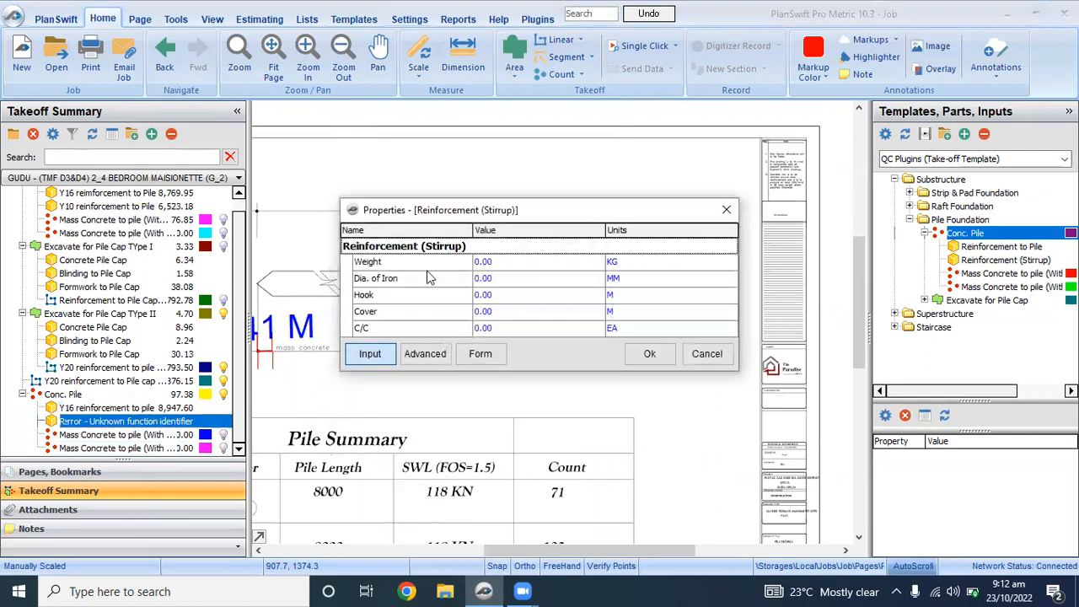
pyautogui.click(520, 250)
pyautogui.write('Y10 reinforcement')
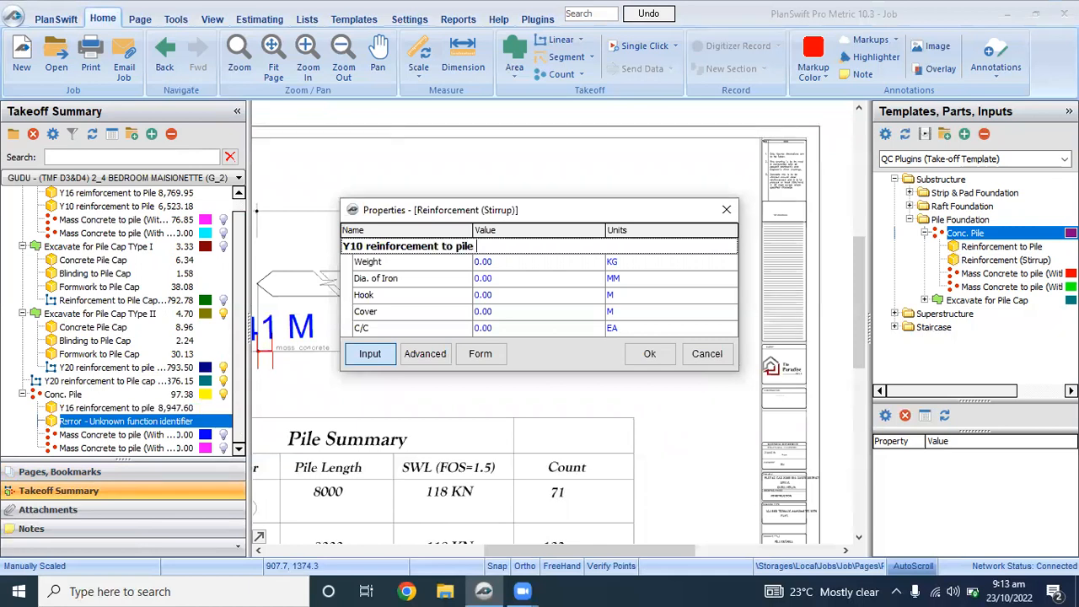
pyautogui.click(599, 265)
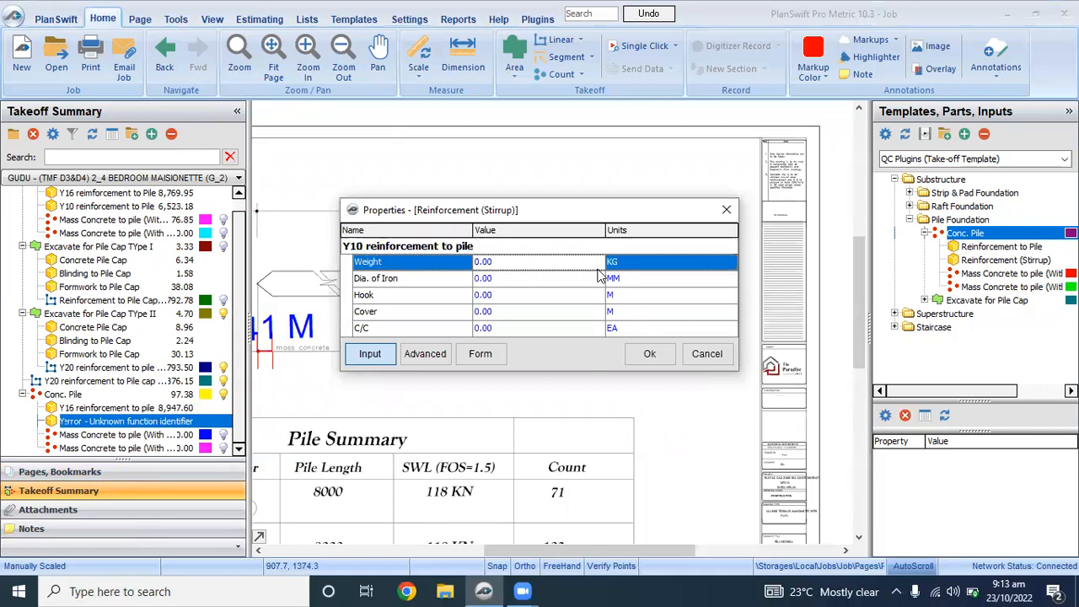
pyautogui.click(595, 264)
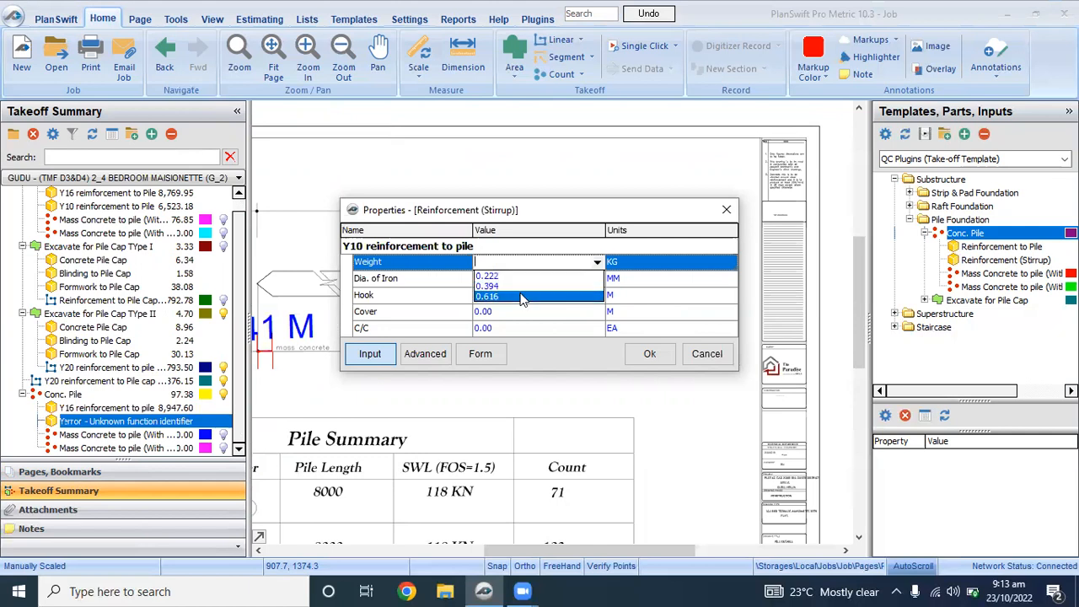
pyautogui.click(534, 295)
pyautogui.click(538, 280)
pyautogui.click(597, 279)
pyautogui.click(508, 315)
# Step: Give the Y10 stirrups a 0.15 m hook, 0.07 m cover and 0.20 centre-to-centre spacing, and accept the properties
pyautogui.click(516, 293)
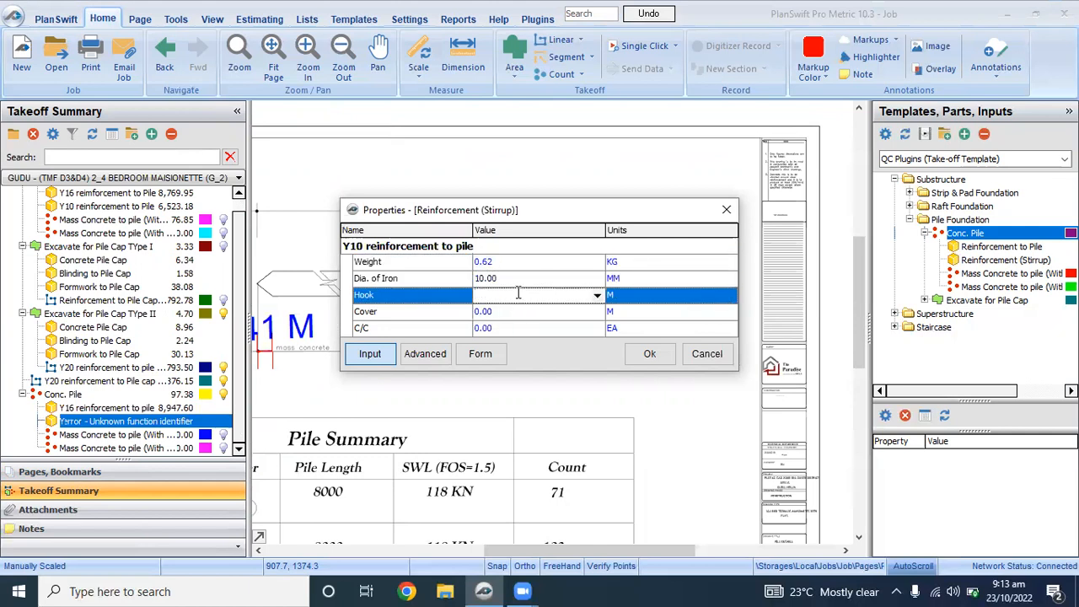
pyautogui.click(518, 292)
pyautogui.write('15')
pyautogui.press('Down')
pyautogui.press('Return')
pyautogui.click(597, 294)
pyautogui.click(503, 320)
pyautogui.click(512, 314)
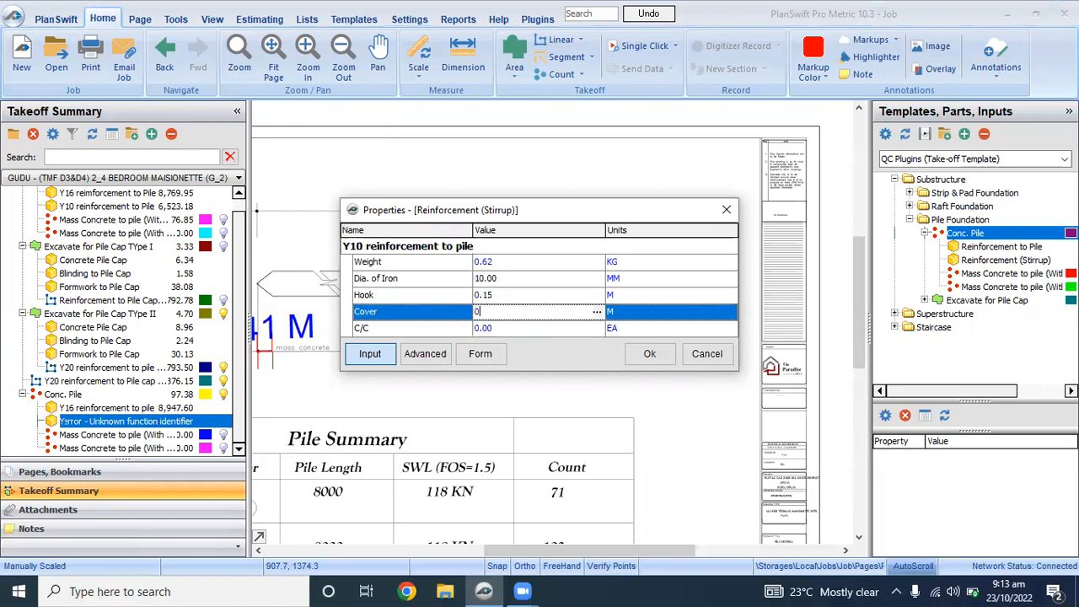
pyautogui.click(542, 328)
pyautogui.click(596, 328)
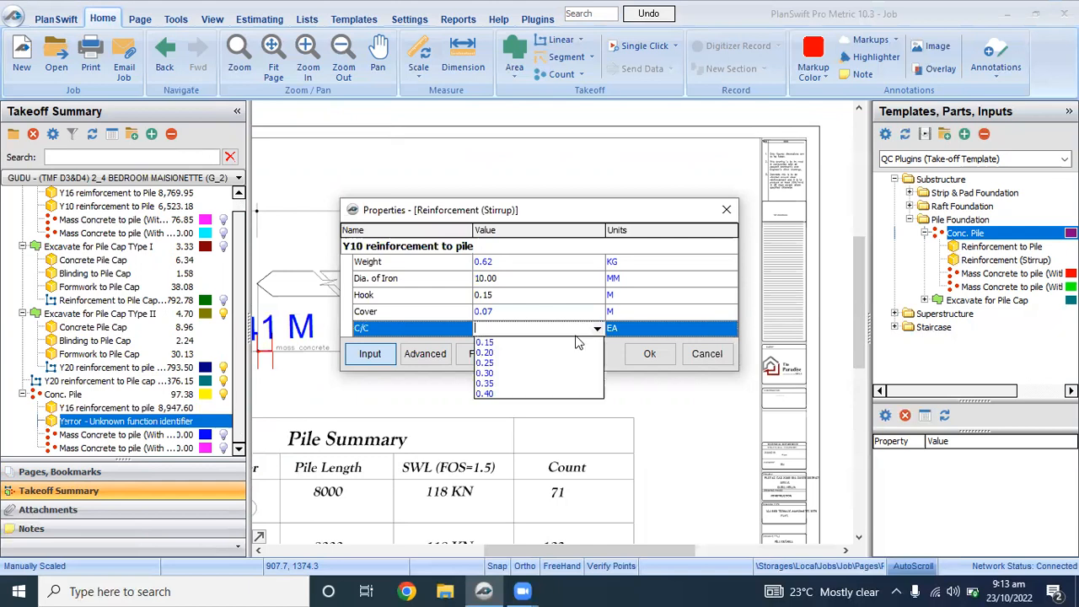
pyautogui.click(504, 353)
pyautogui.click(642, 354)
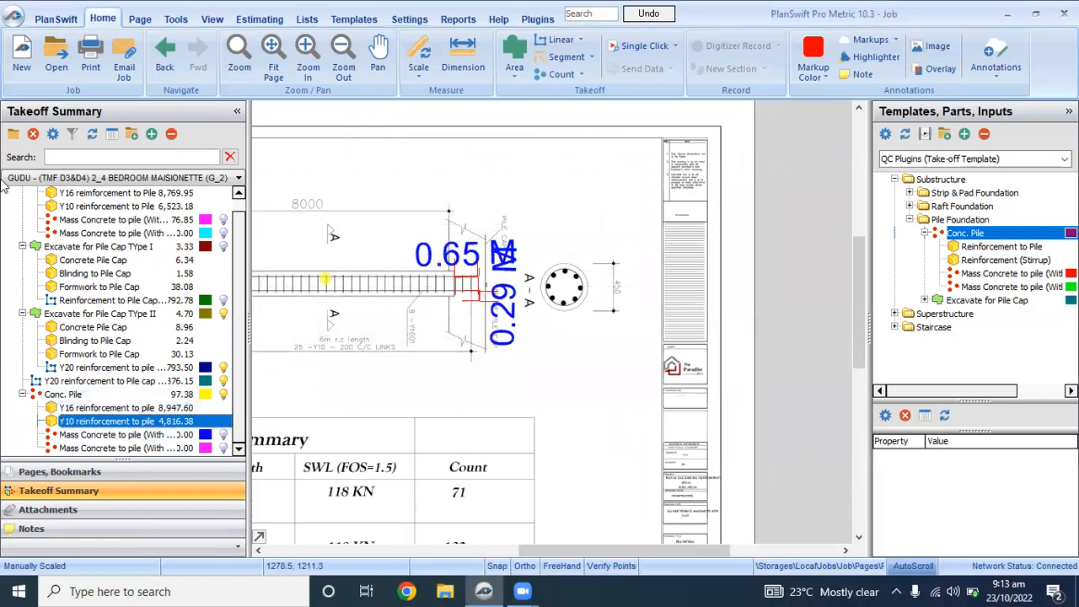
# Step: Set the pile's Mass Concrete to pile (With Triangle Base) to a 0.41 m cone height and a 1.59 m mass concrete height
pyautogui.scroll(-2, 657, 295)
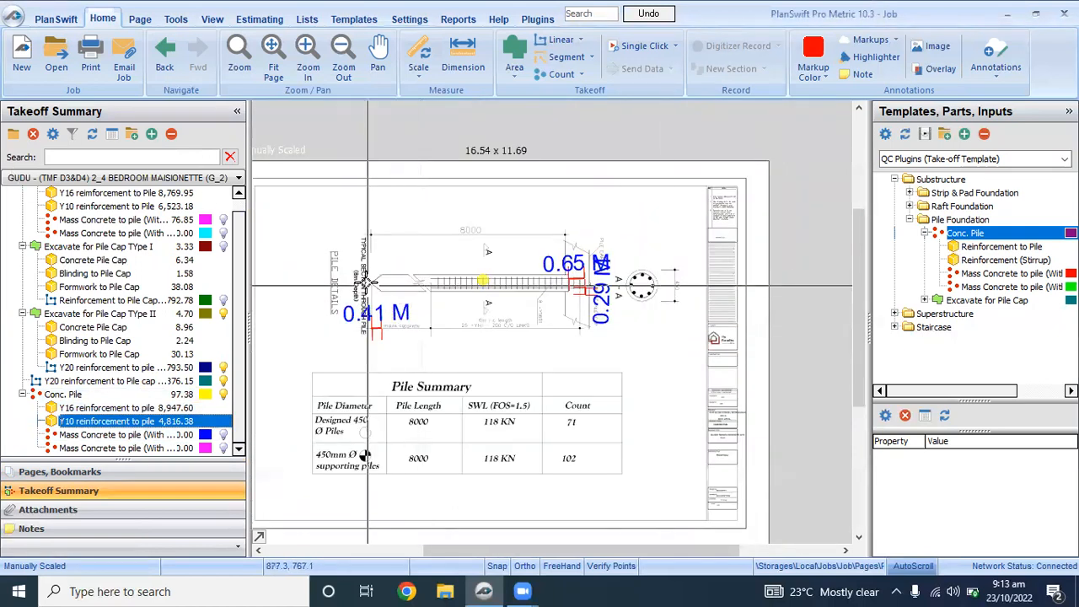
pyautogui.scroll(2, 367, 287)
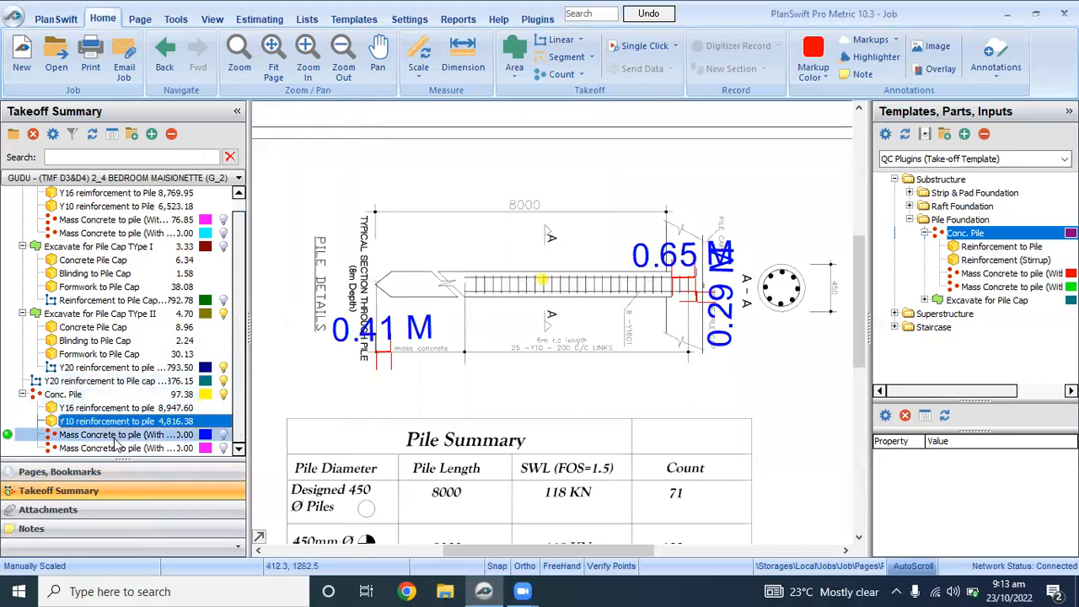
pyautogui.moveTo(248, 431); pyautogui.dragTo(273, 433)
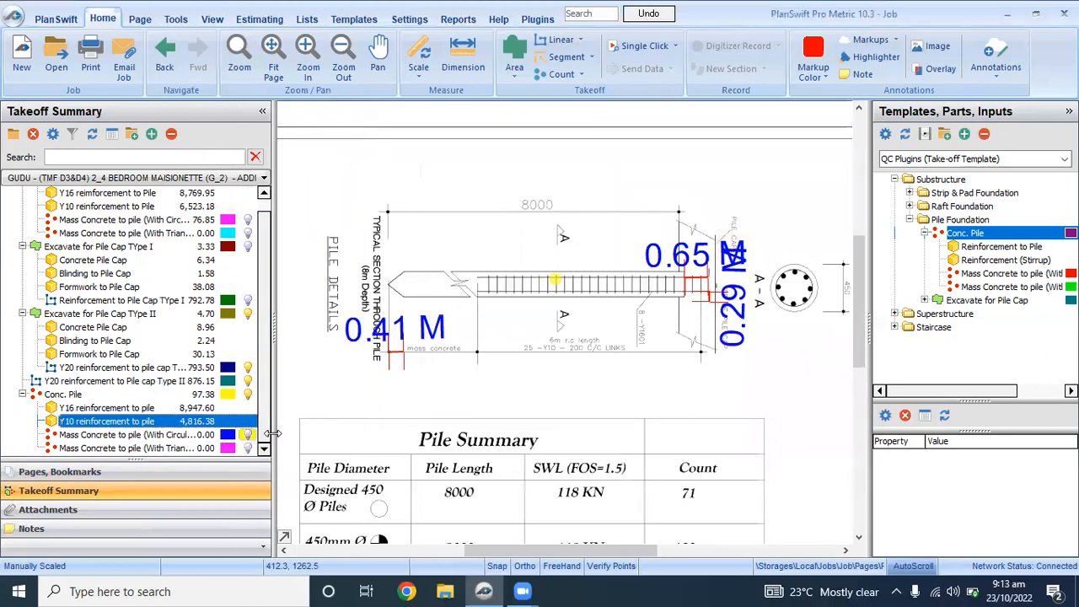
pyautogui.doubleClick(154, 448)
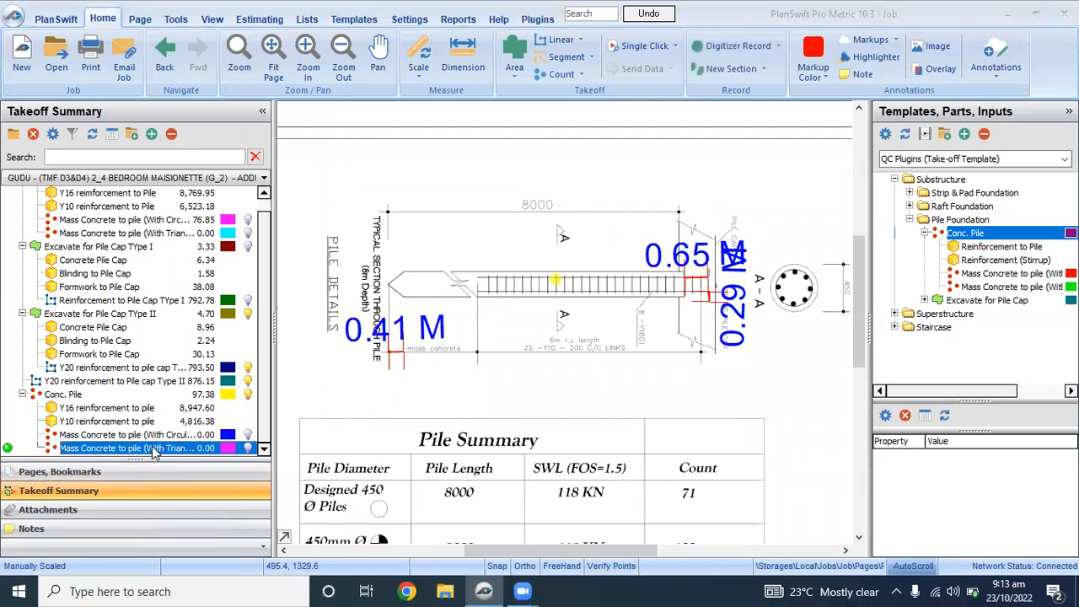
pyautogui.moveTo(524, 197); pyautogui.dragTo(744, 312)
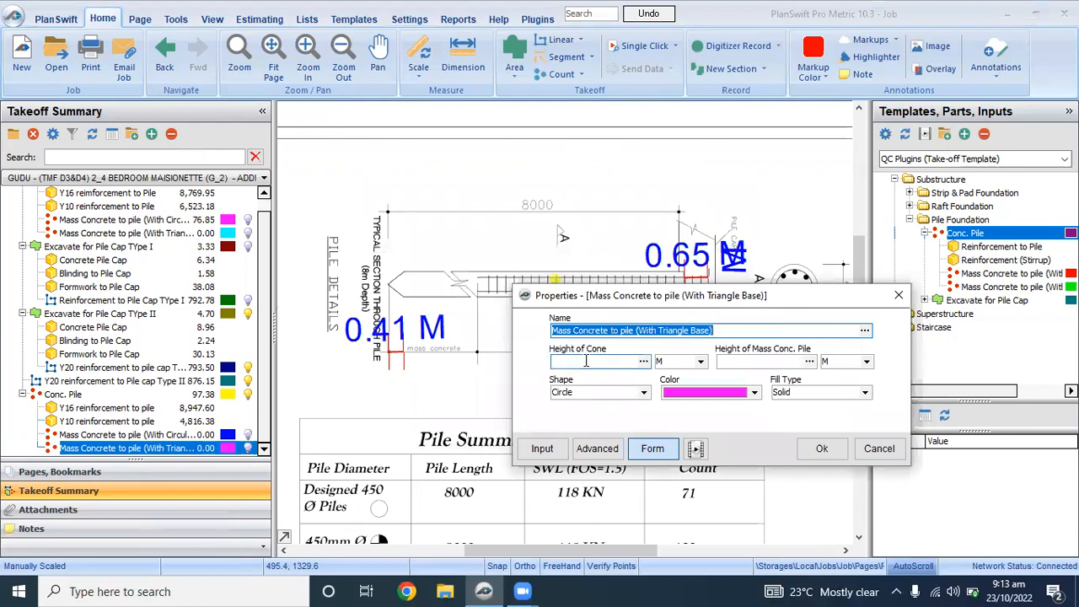
pyautogui.click(585, 361)
pyautogui.write('0.41')
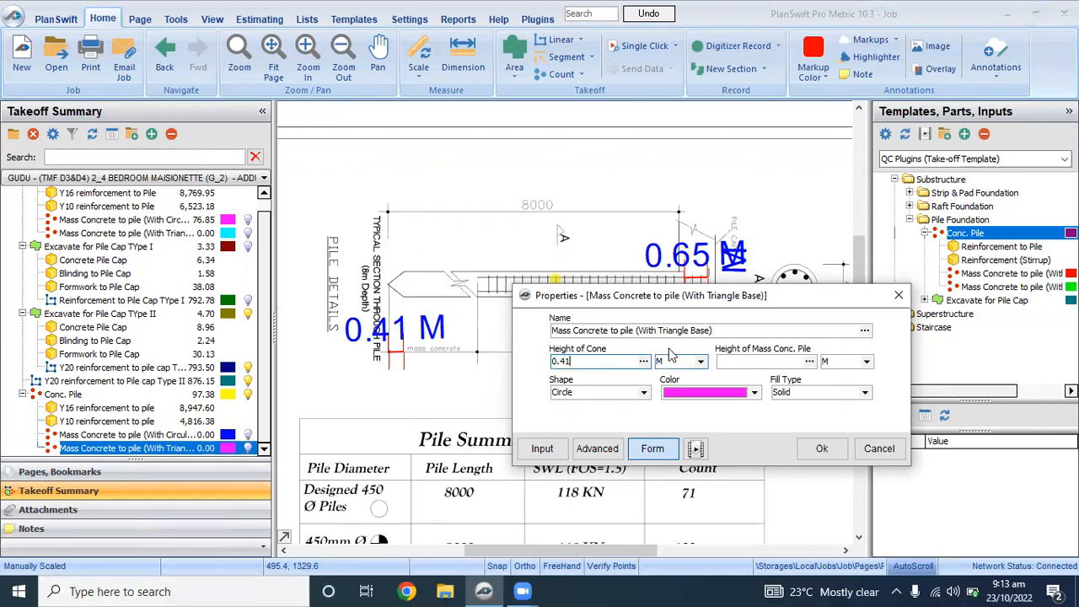
pyautogui.click(750, 361)
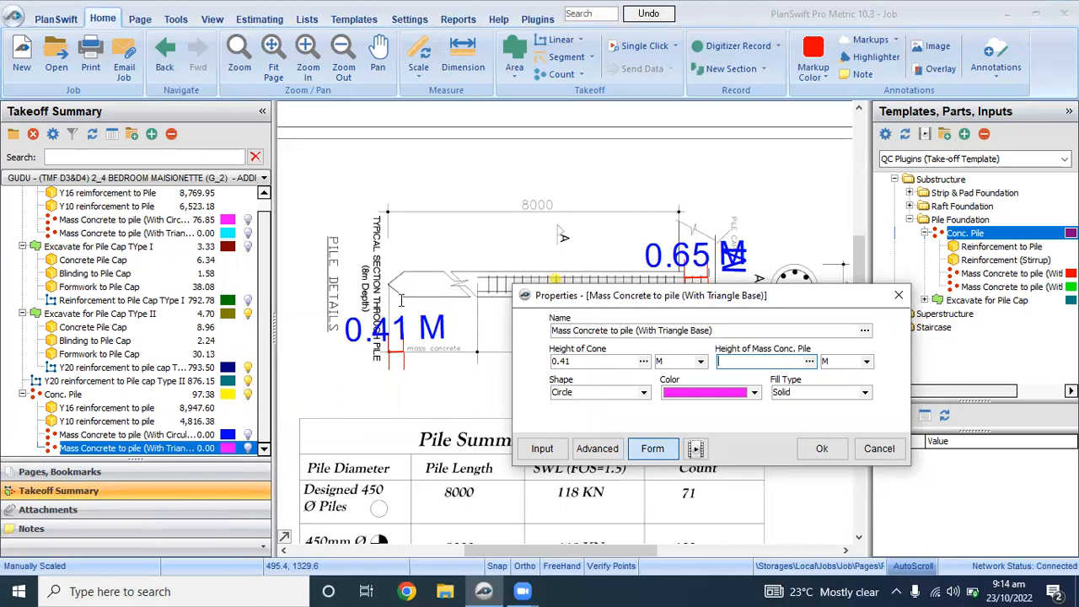
pyautogui.rightClick(476, 294)
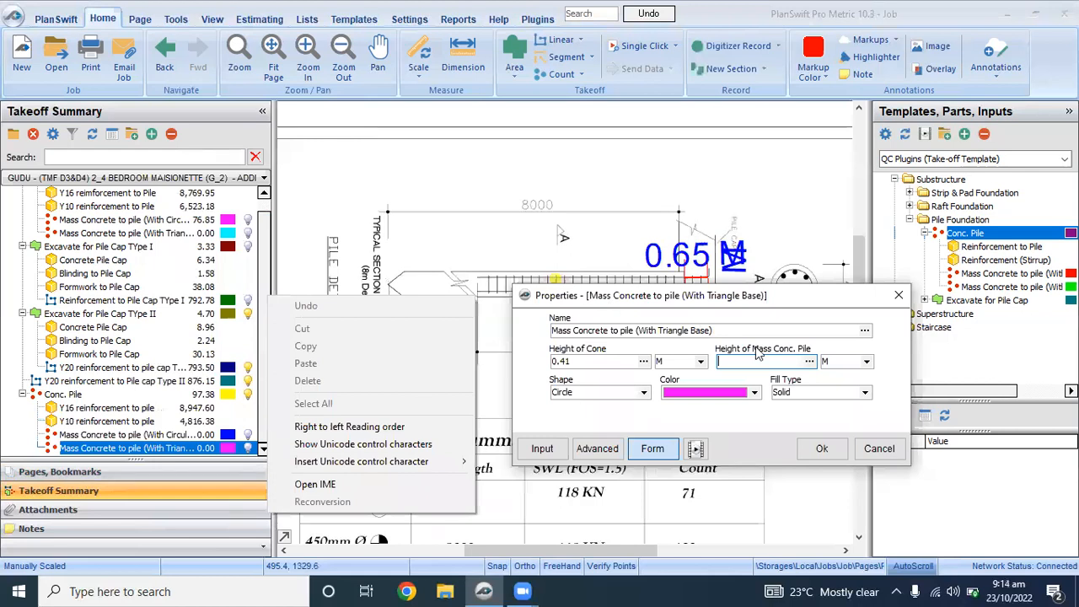
pyautogui.click(769, 361)
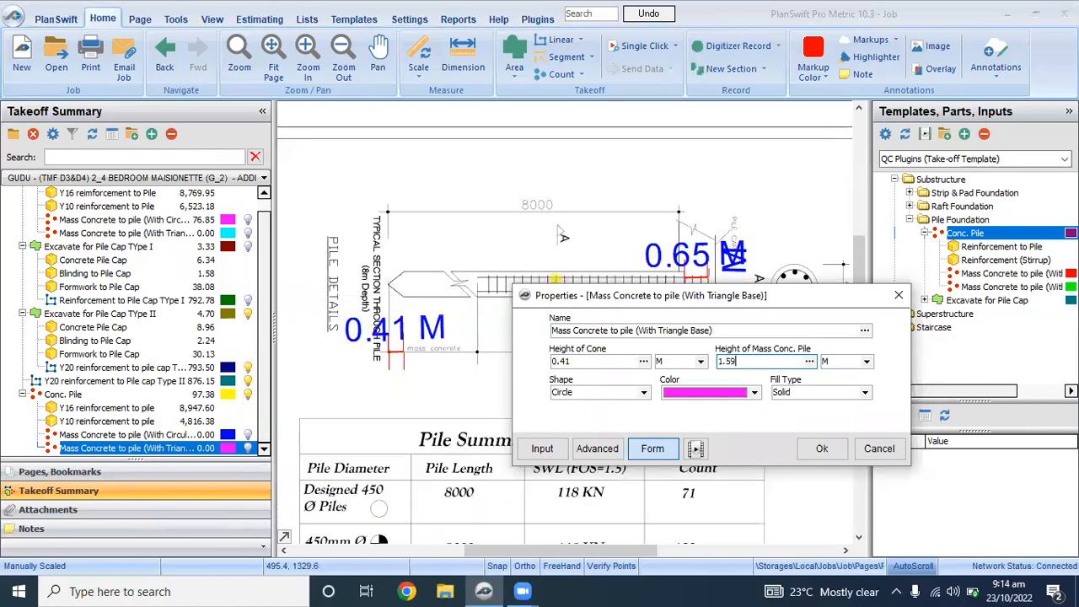
pyautogui.click(820, 448)
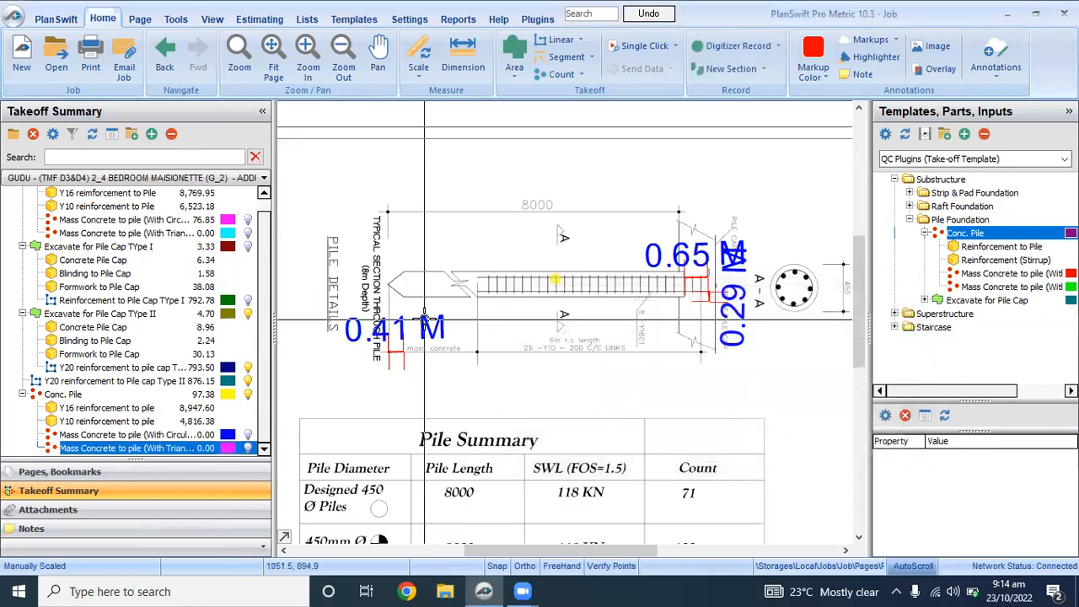
# Step: Record one triangle-base mass concrete count point on the pointed end of the pile section, end recording and return to the page list
pyautogui.click(6, 450)
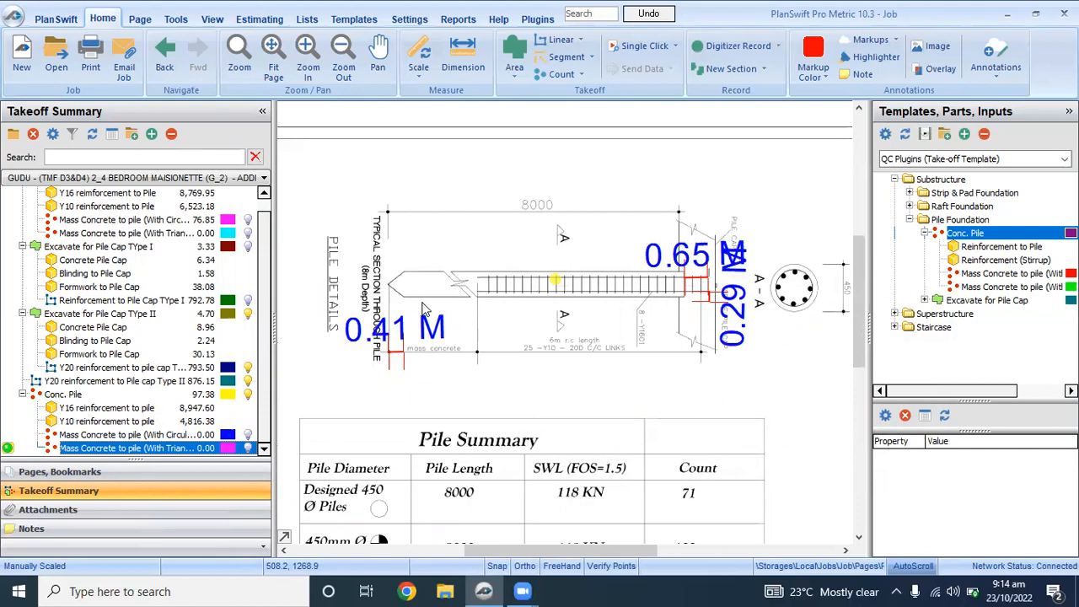
pyautogui.click(433, 290)
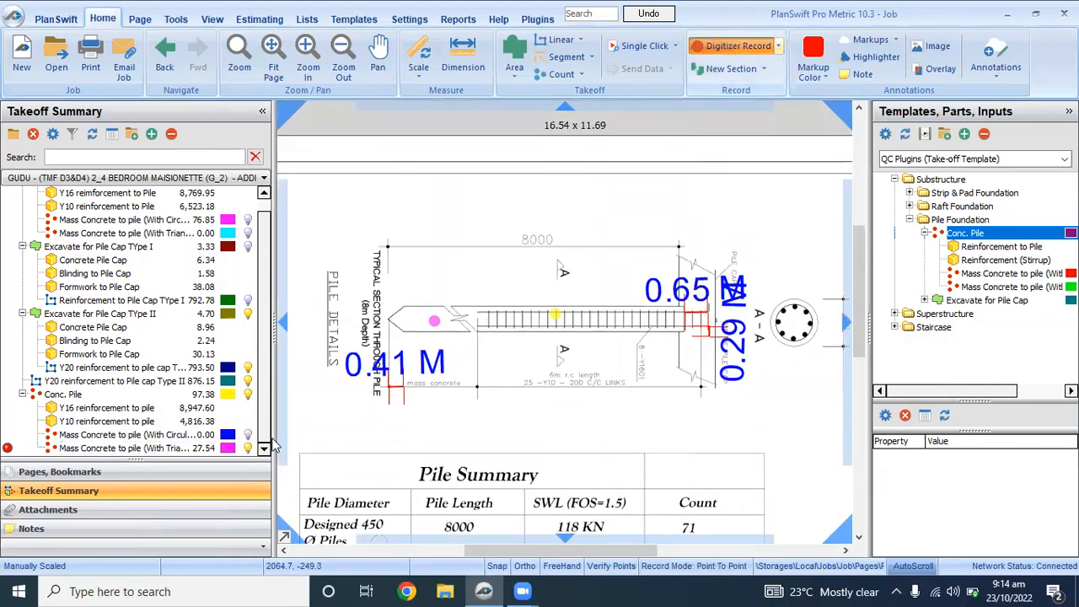
pyautogui.press('Escape')
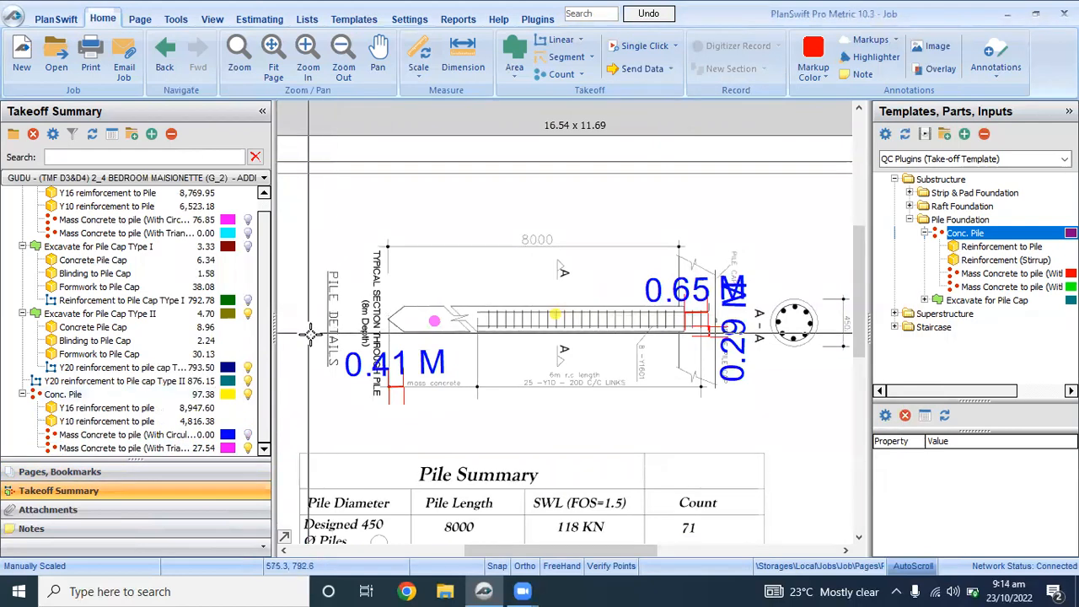
pyautogui.click(136, 471)
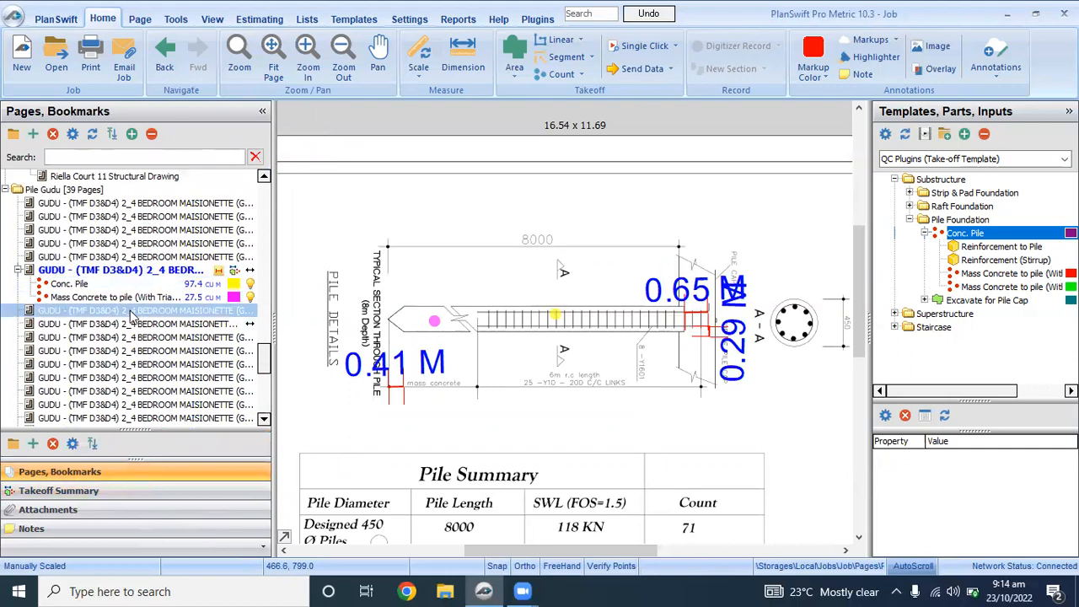
# Step: Open the Pile Gudu pile cap layout page and look over the pile cap types on the grid
pyautogui.click(131, 310)
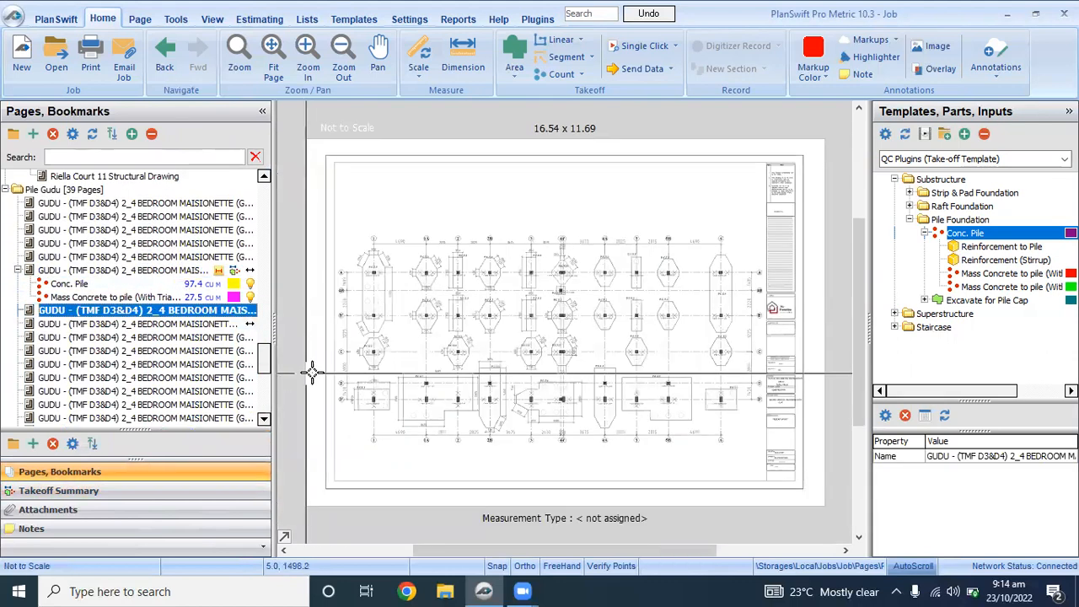
pyautogui.scroll(4, 313, 369)
pyautogui.scroll(-4, 465, 287)
pyautogui.scroll(3, 505, 286)
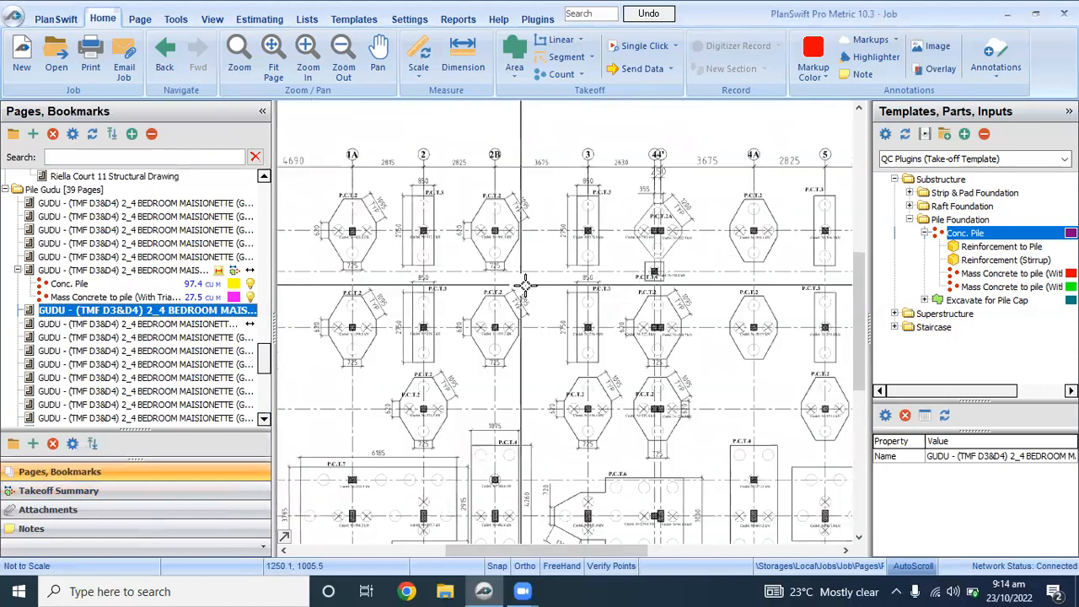
pyautogui.scroll(-3, 542, 315)
# Step: Open the manually scaled pile cap details page and examine the size, count and reinforcement notes of pile cap P.C.T.1A
pyautogui.click(168, 327)
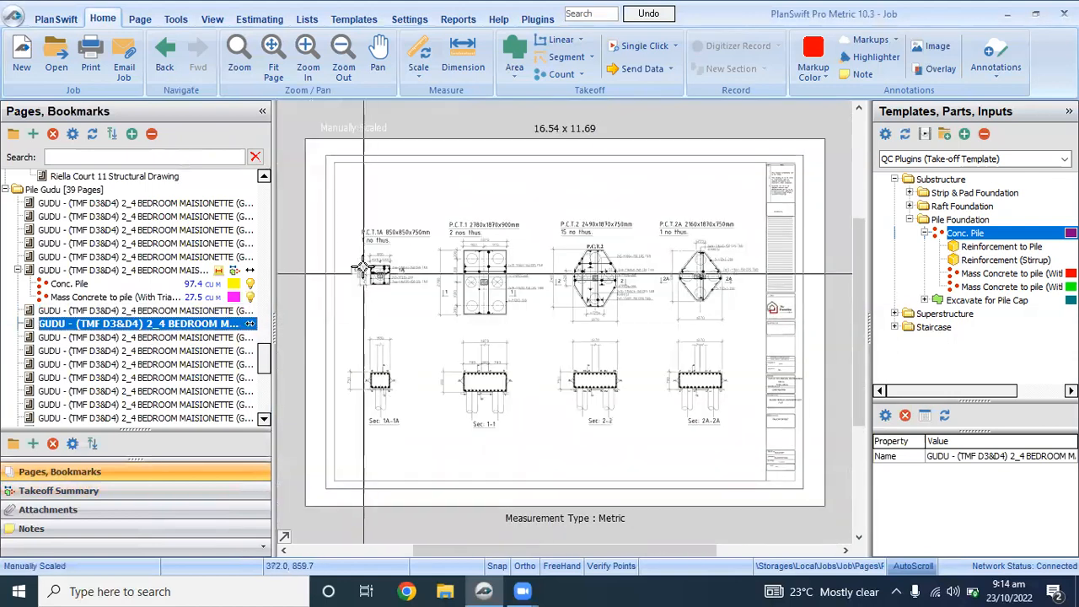
pyautogui.scroll(5, 368, 261)
pyautogui.scroll(-3, 371, 260)
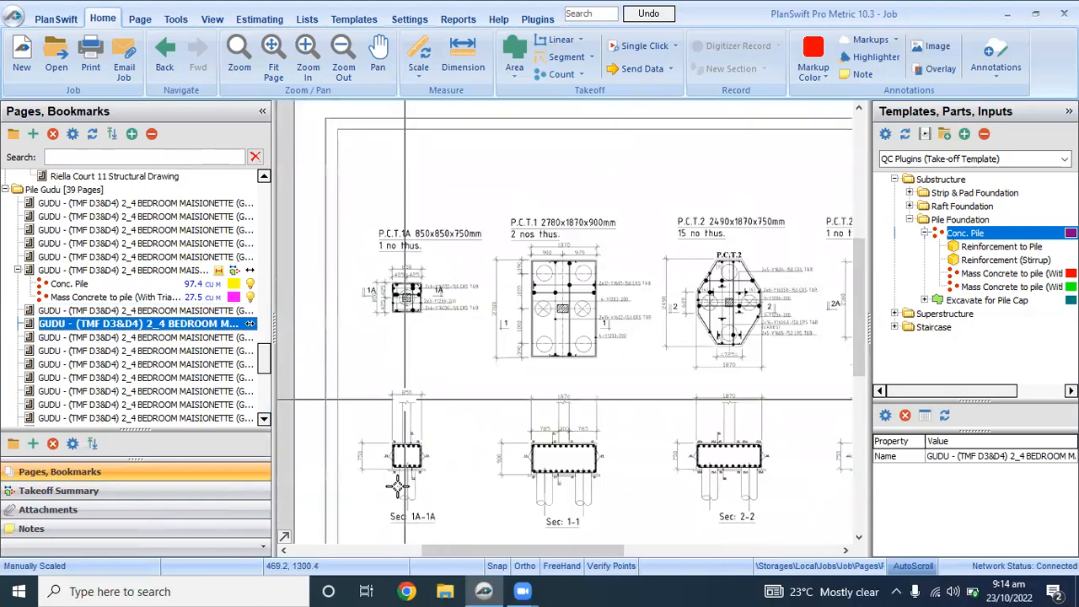
pyautogui.scroll(5, 405, 287)
pyautogui.scroll(-5, 406, 288)
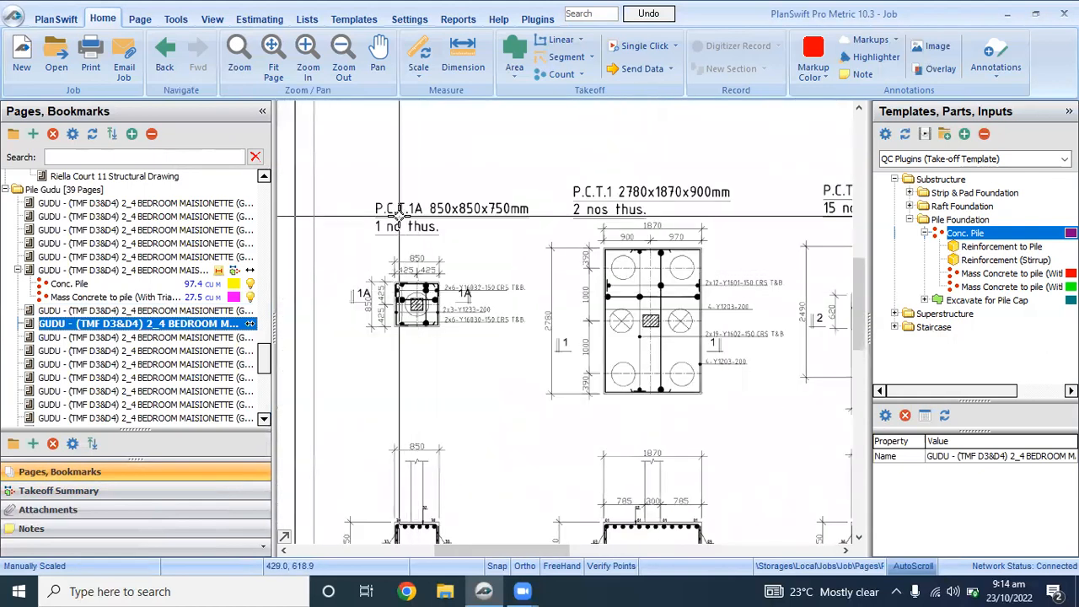
pyautogui.scroll(-2, 430, 318)
pyautogui.scroll(5, 426, 314)
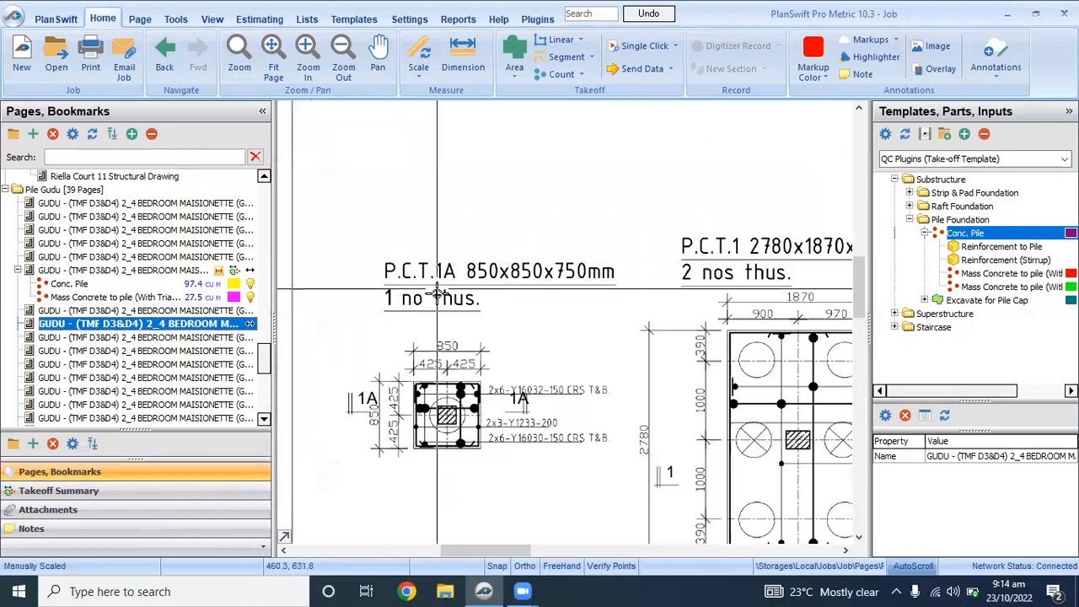
pyautogui.scroll(3, 472, 404)
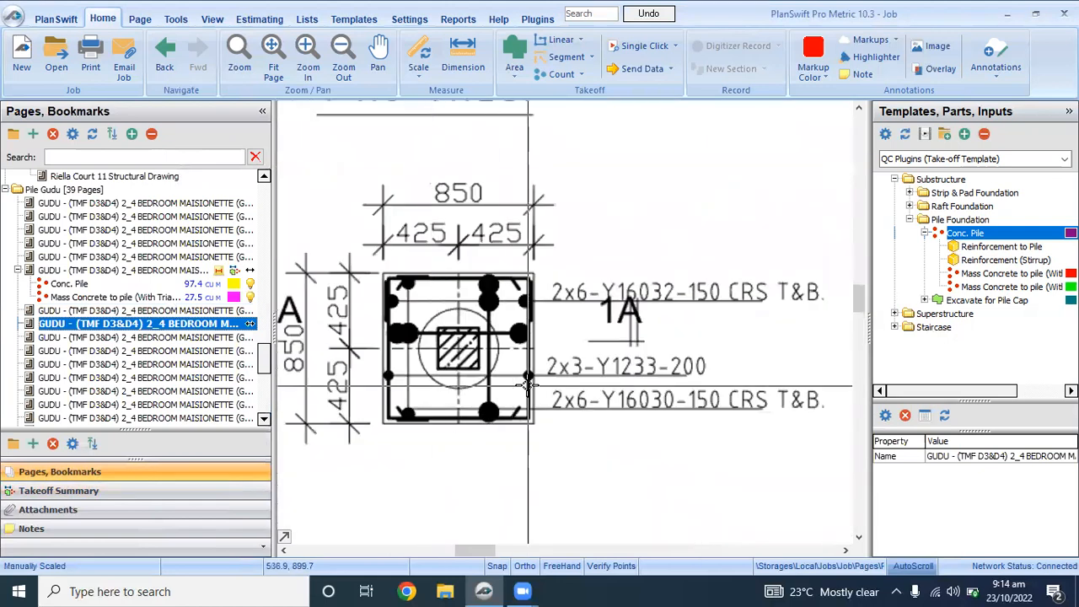
pyautogui.scroll(-3, 505, 354)
pyautogui.scroll(3, 510, 354)
pyautogui.scroll(-3, 510, 354)
pyautogui.scroll(3, 510, 354)
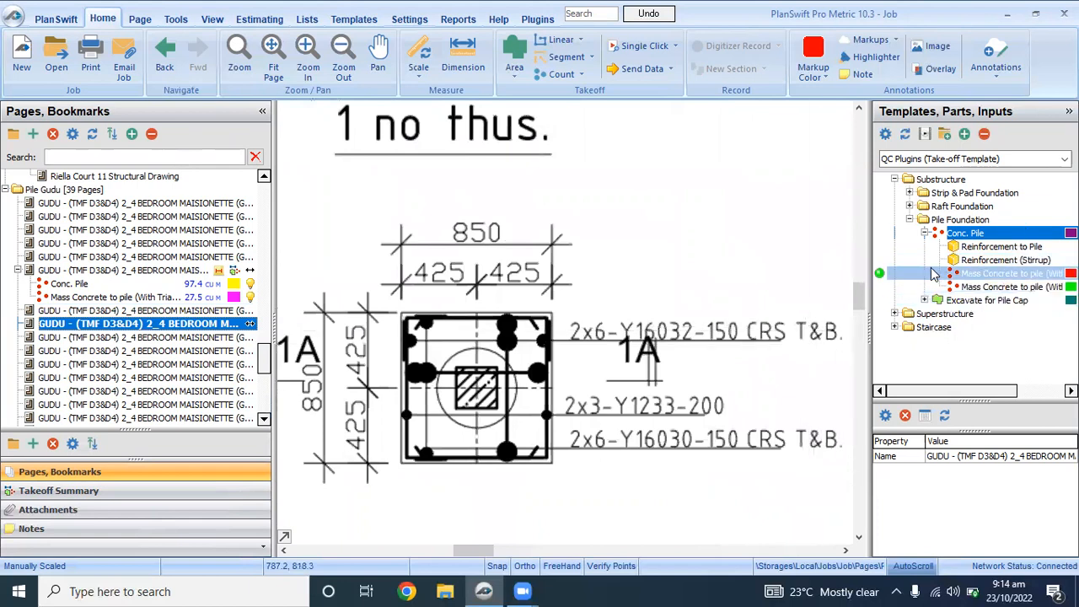
pyautogui.click(909, 220)
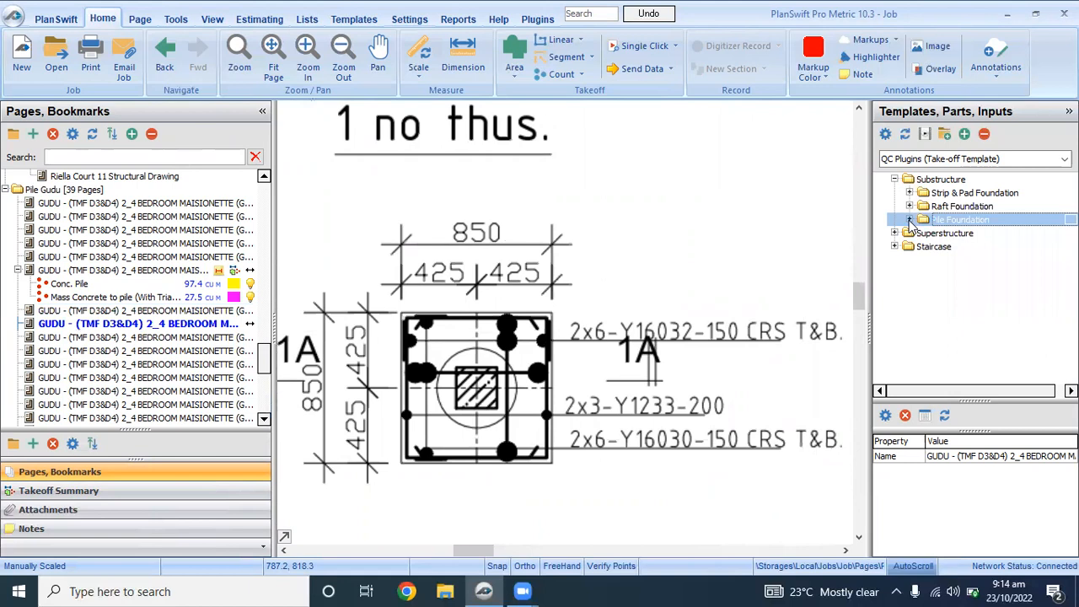
pyautogui.scroll(-2, 559, 262)
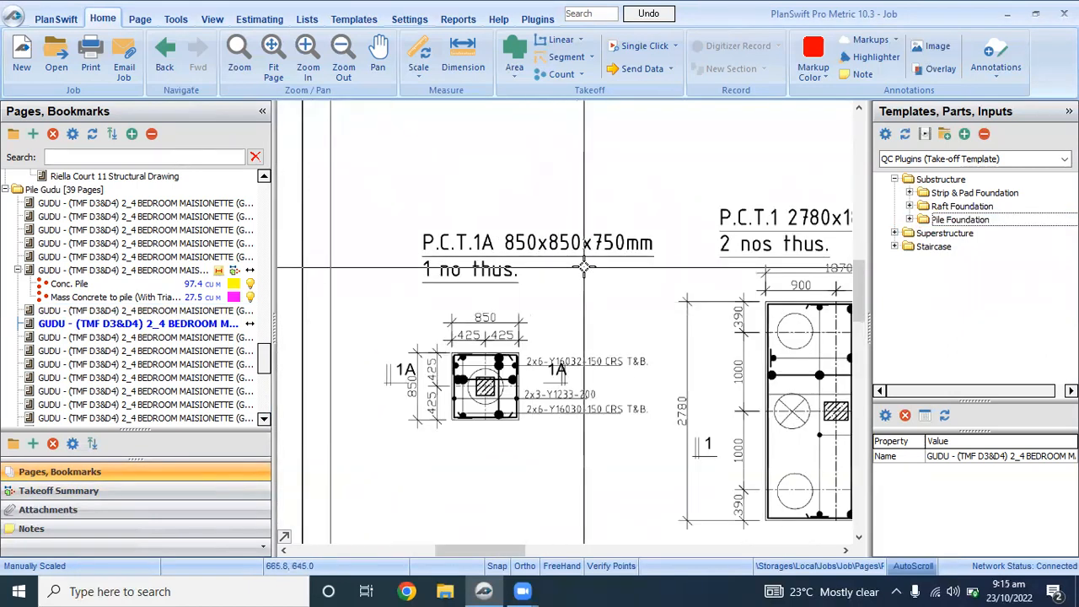
pyautogui.scroll(-2, 588, 265)
pyautogui.scroll(2, 587, 265)
pyautogui.click(897, 234)
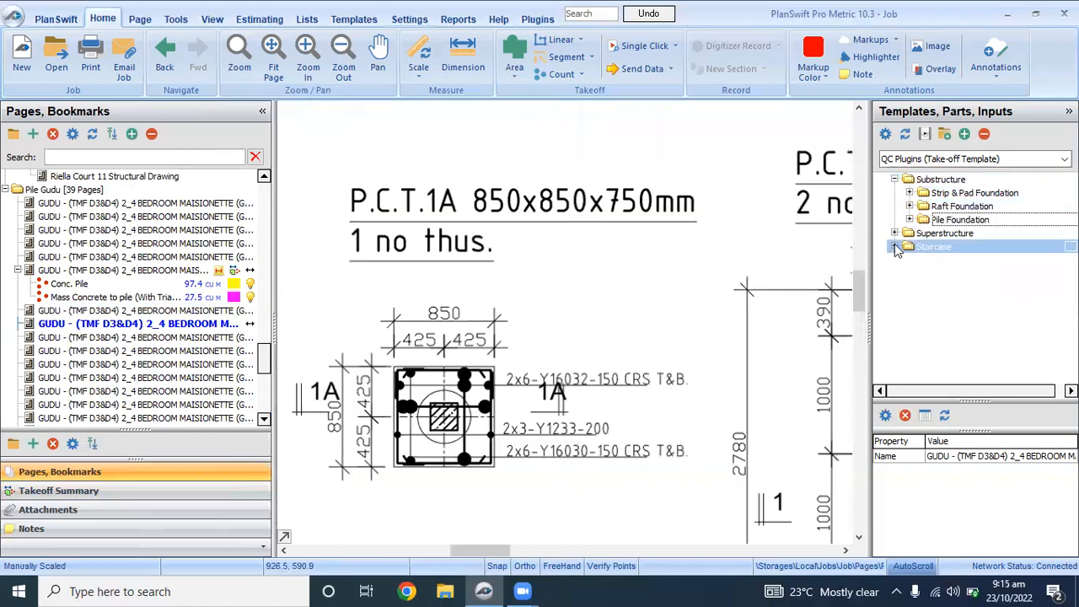
pyautogui.click(910, 221)
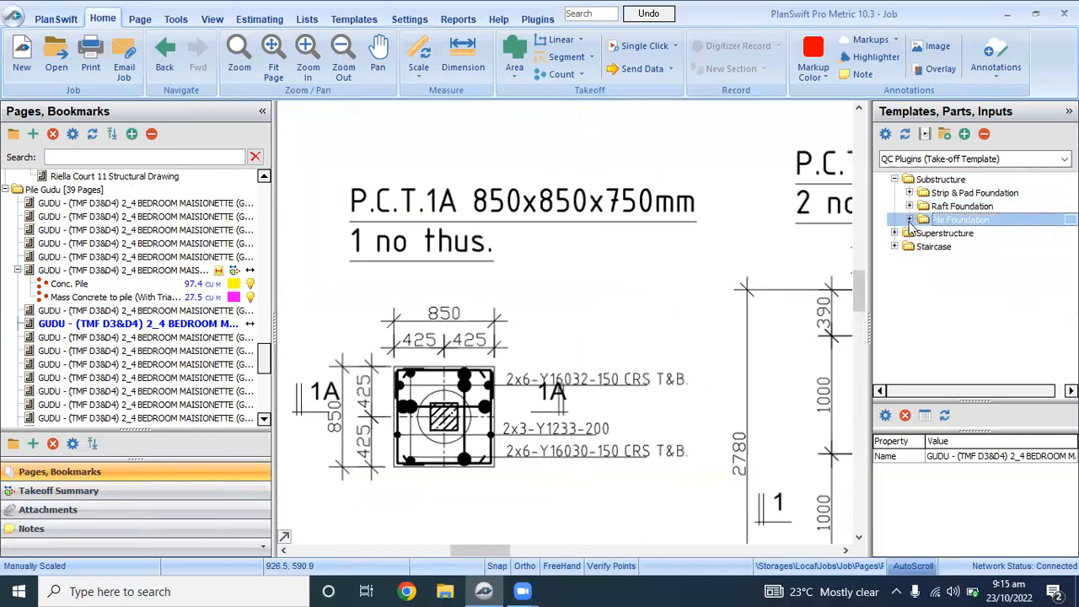
pyautogui.click(909, 220)
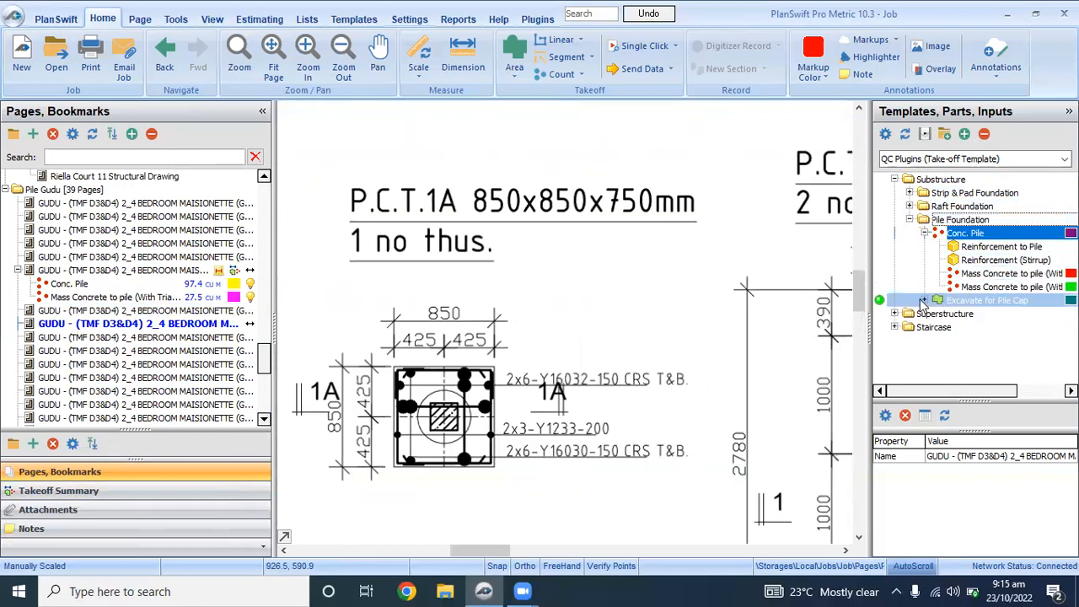
# Step: Start an Excavate for Pile Cap takeoff named "Excavate for Pile Cap Type 1A", with 1 pile cap and a 0.75 m concrete thickness
pyautogui.click(881, 299)
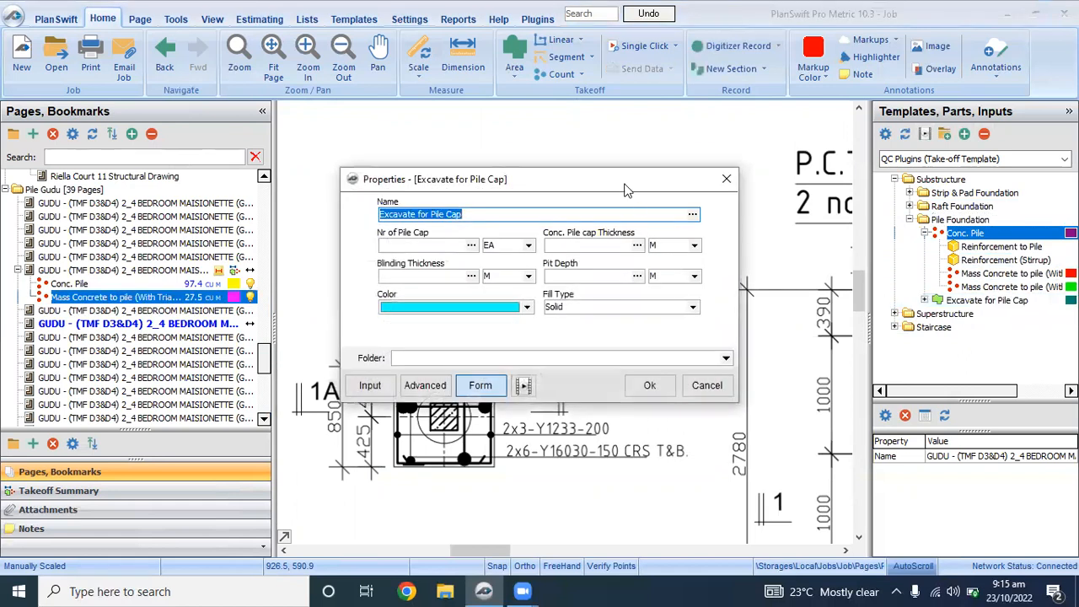
pyautogui.moveTo(628, 190); pyautogui.dragTo(815, 228)
pyautogui.click(684, 253)
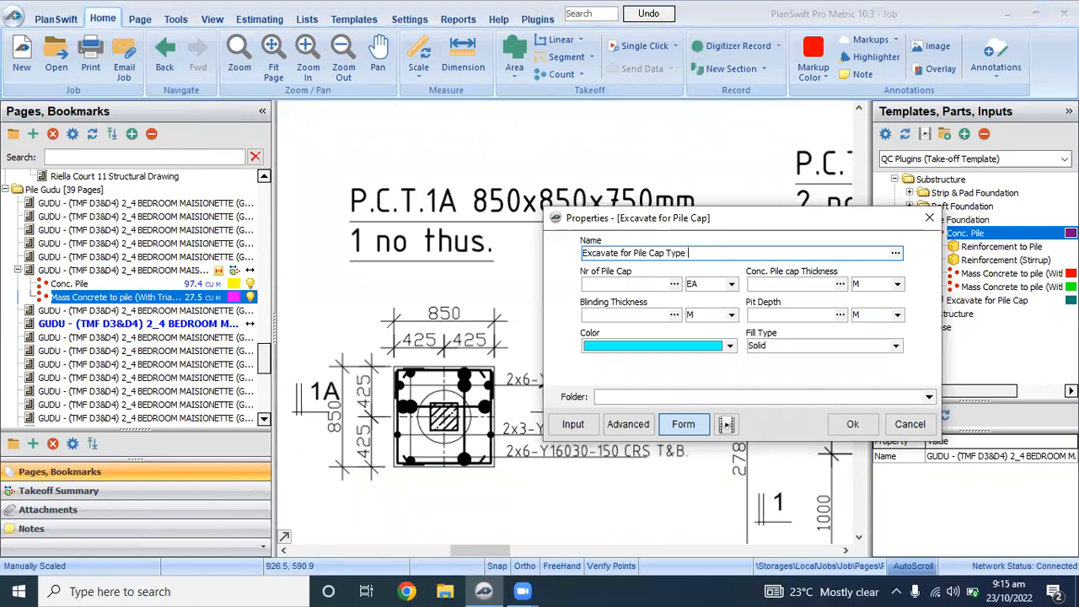
pyautogui.click(649, 283)
pyautogui.write('1')
pyautogui.click(783, 283)
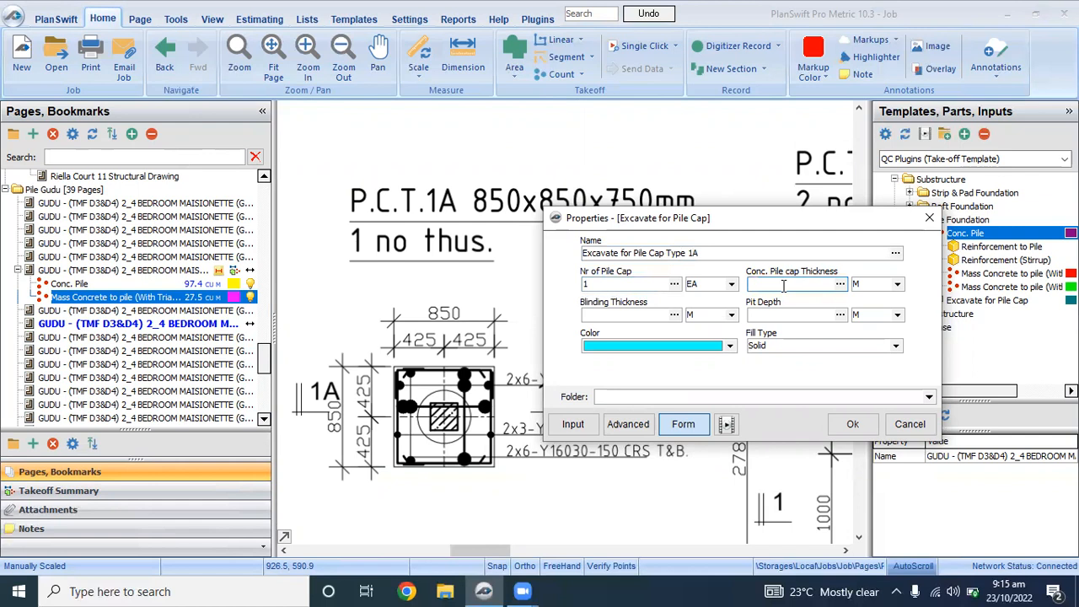
pyautogui.write('0.75')
# Step: Give the Type 1A pile cap a 0.1 m blinding thickness and 0.21 m pit depth, and accept the properties
pyautogui.click(660, 313)
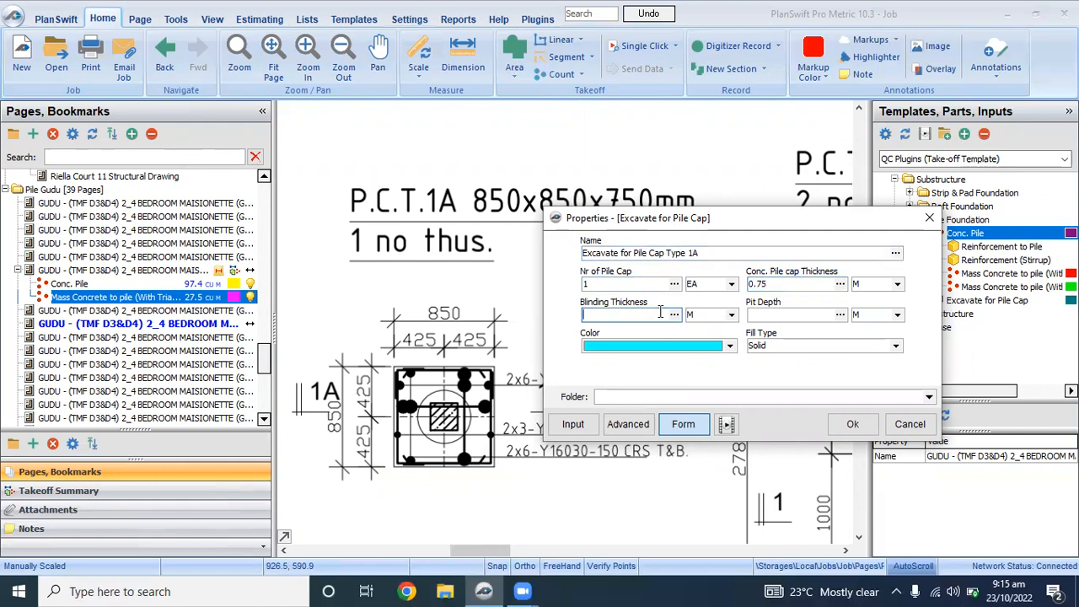
pyautogui.write('0.1')
pyautogui.click(768, 313)
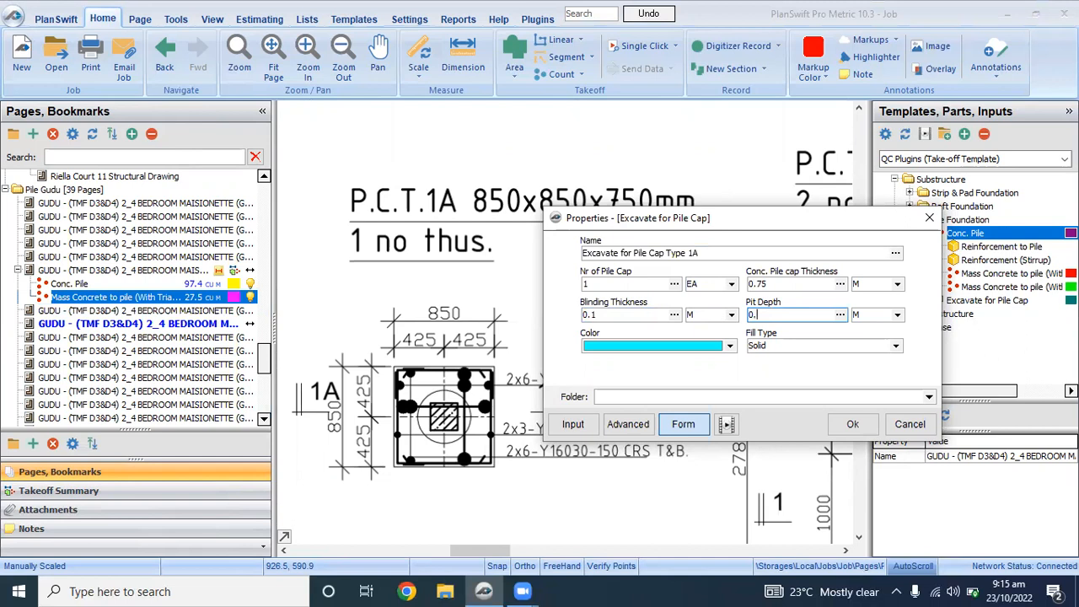
pyautogui.write('0.21')
pyautogui.click(852, 424)
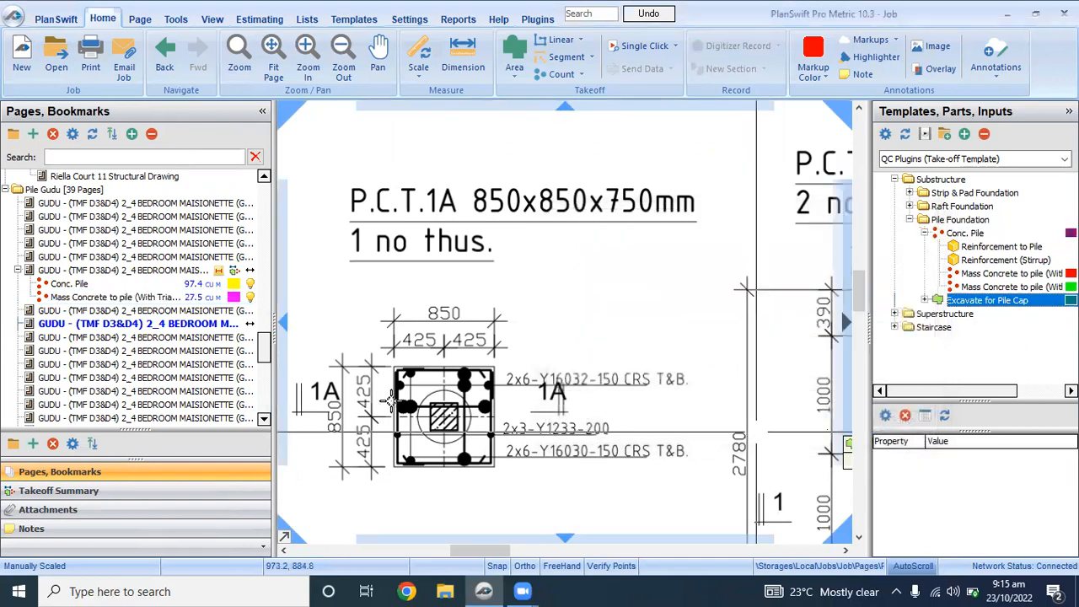
# Step: Trace the square P.C.T.1A pile cap outline, about 0.85 m per side, through its four corners and end recording
pyautogui.scroll(1, 390, 400)
pyautogui.scroll(-1, 420, 334)
pyautogui.scroll(5, 407, 350)
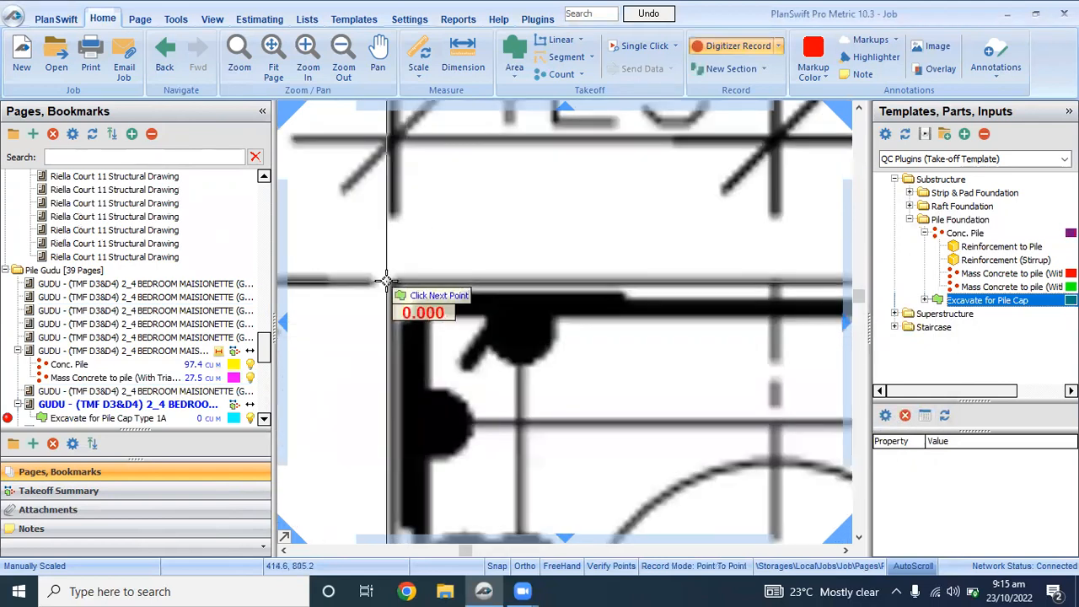
pyautogui.scroll(-4, 386, 281)
pyautogui.scroll(4, 478, 282)
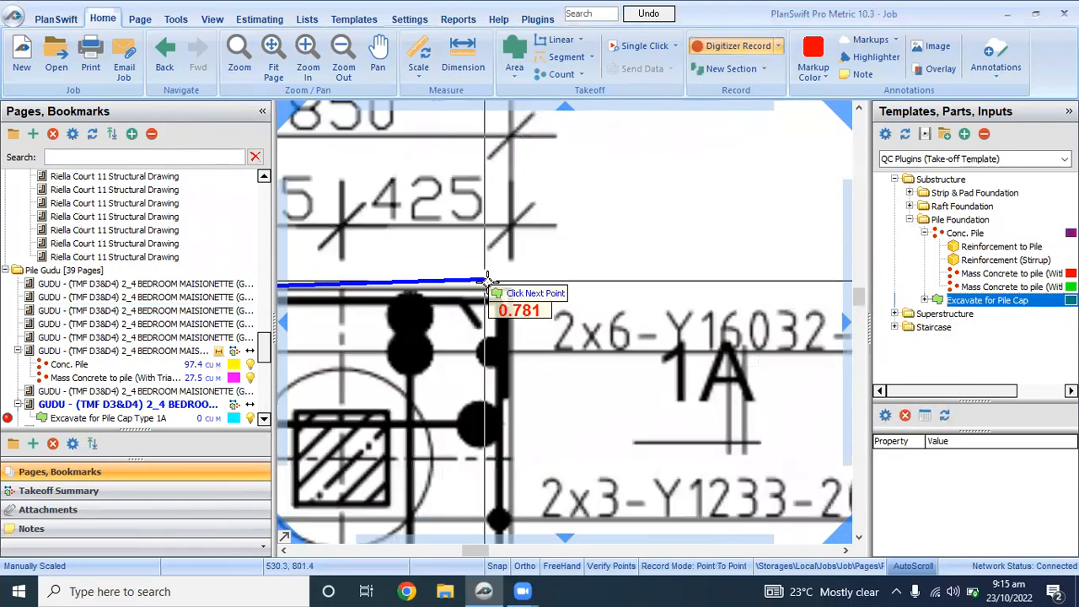
pyautogui.click(500, 282)
pyautogui.scroll(-4, 501, 283)
pyautogui.scroll(-2, 497, 333)
pyautogui.scroll(3, 459, 333)
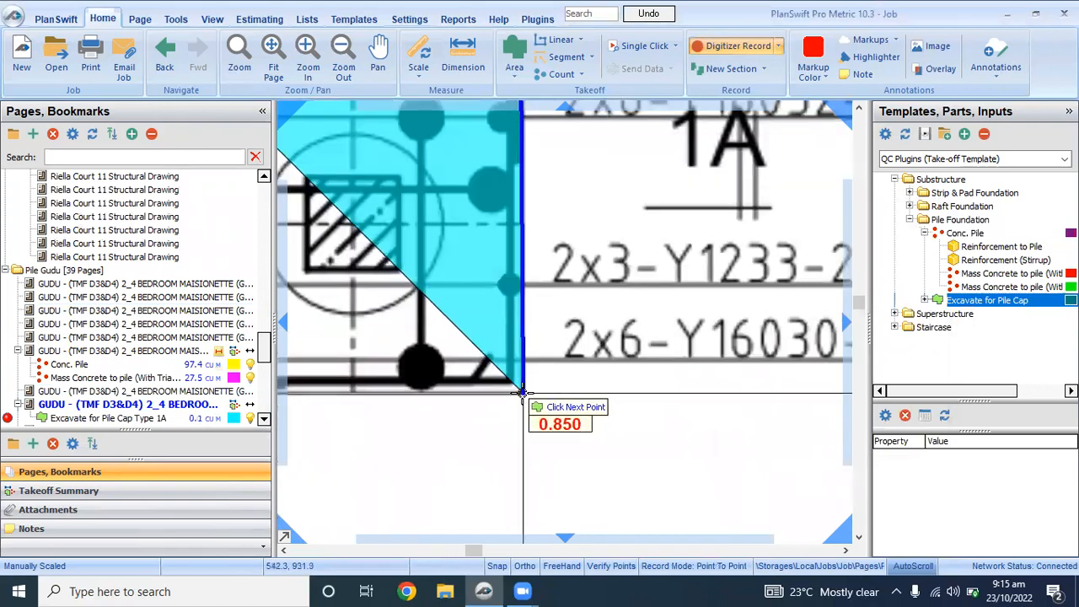
pyautogui.click(521, 392)
pyautogui.scroll(-3, 522, 396)
pyautogui.scroll(3, 476, 447)
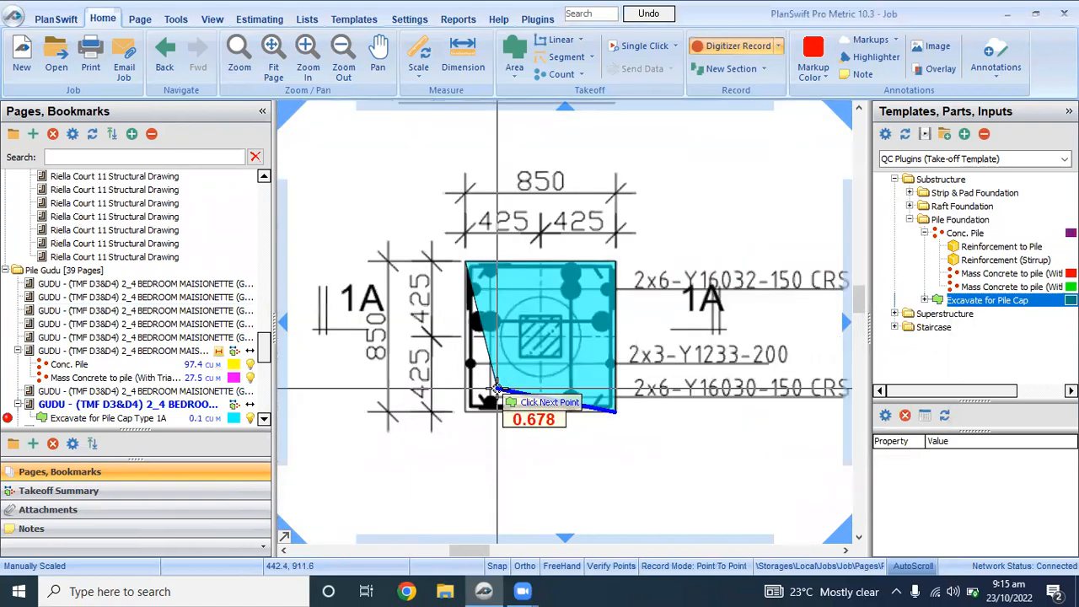
pyautogui.scroll(2, 463, 413)
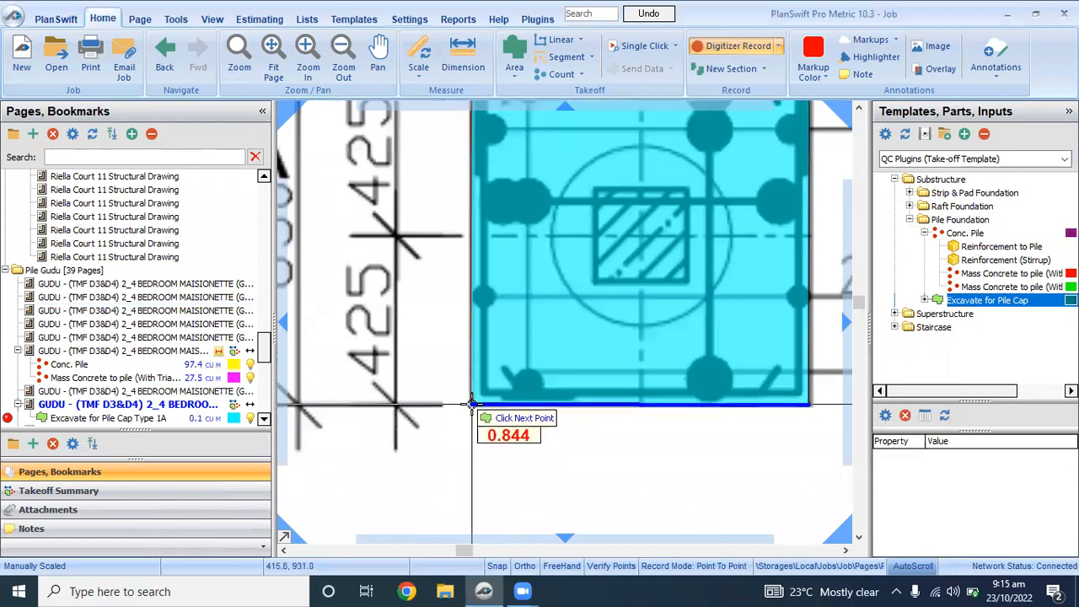
pyautogui.click(472, 404)
pyautogui.scroll(-4, 472, 405)
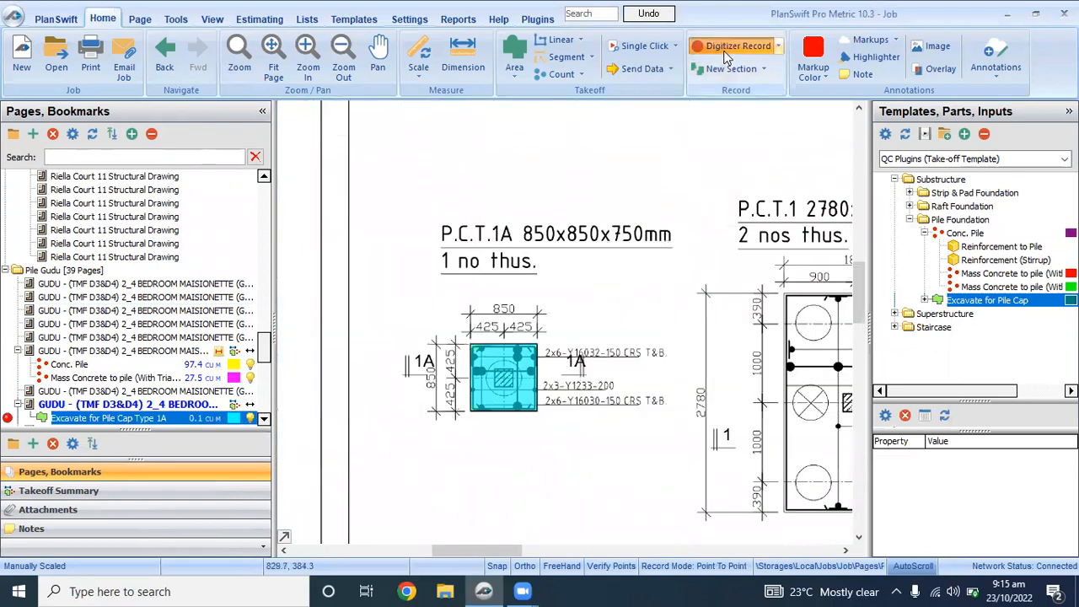
pyautogui.press('Escape')
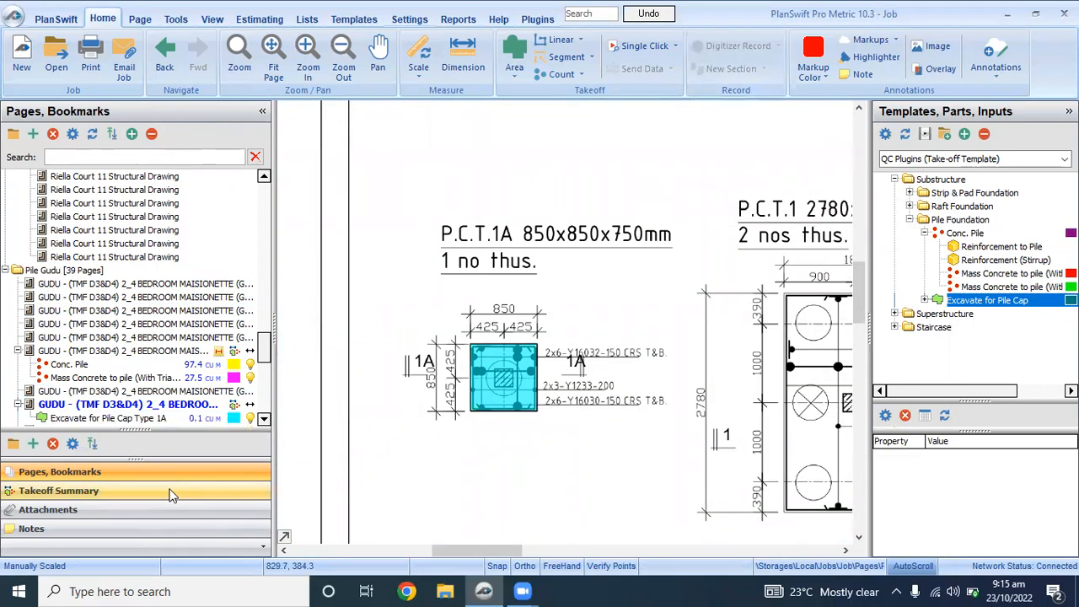
# Step: Review the summarized excavation, concrete, blinding and formwork quantities of Pile Cap Type 1A, and hide its excavation area on the drawing
pyautogui.click(169, 491)
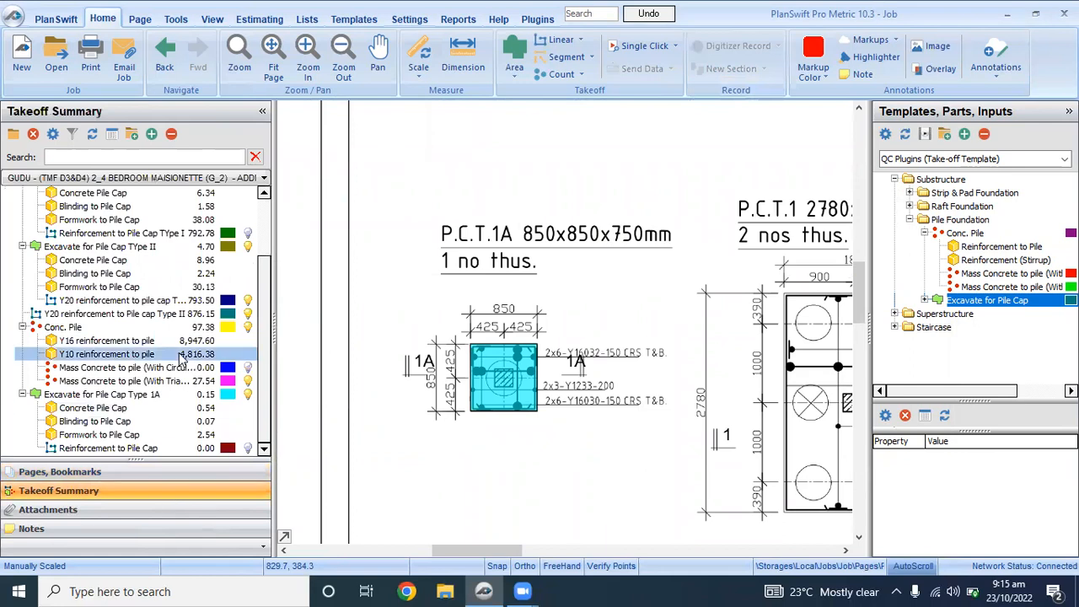
pyautogui.click(122, 394)
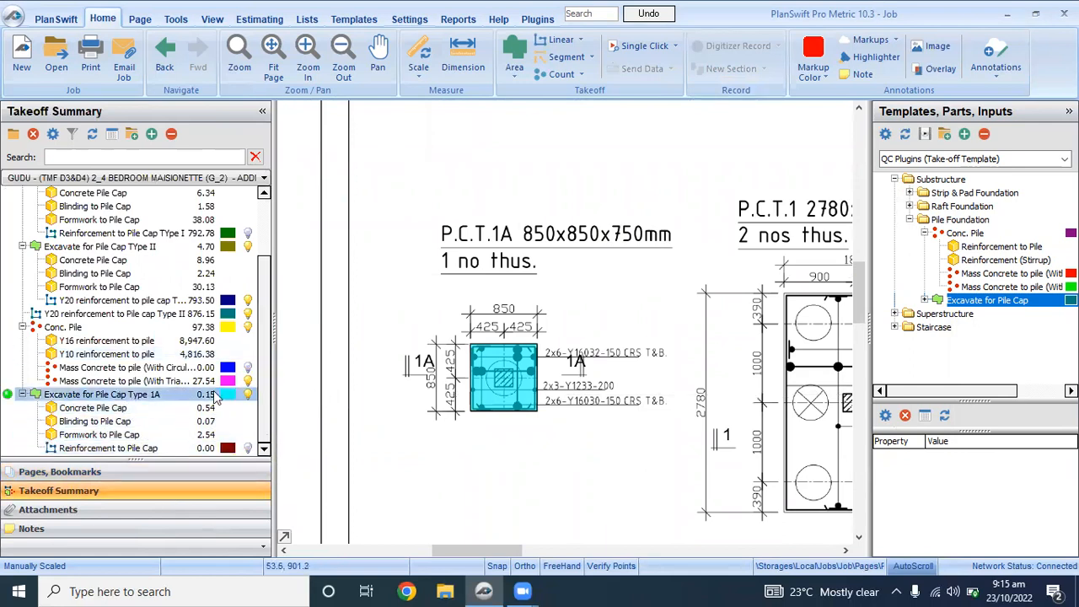
pyautogui.click(167, 408)
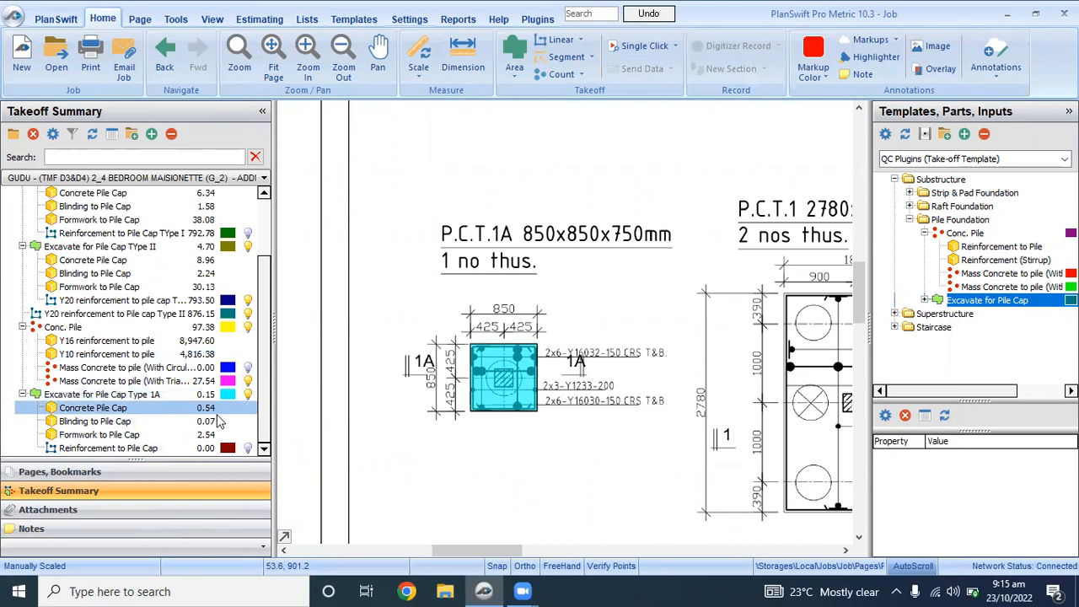
pyautogui.click(181, 434)
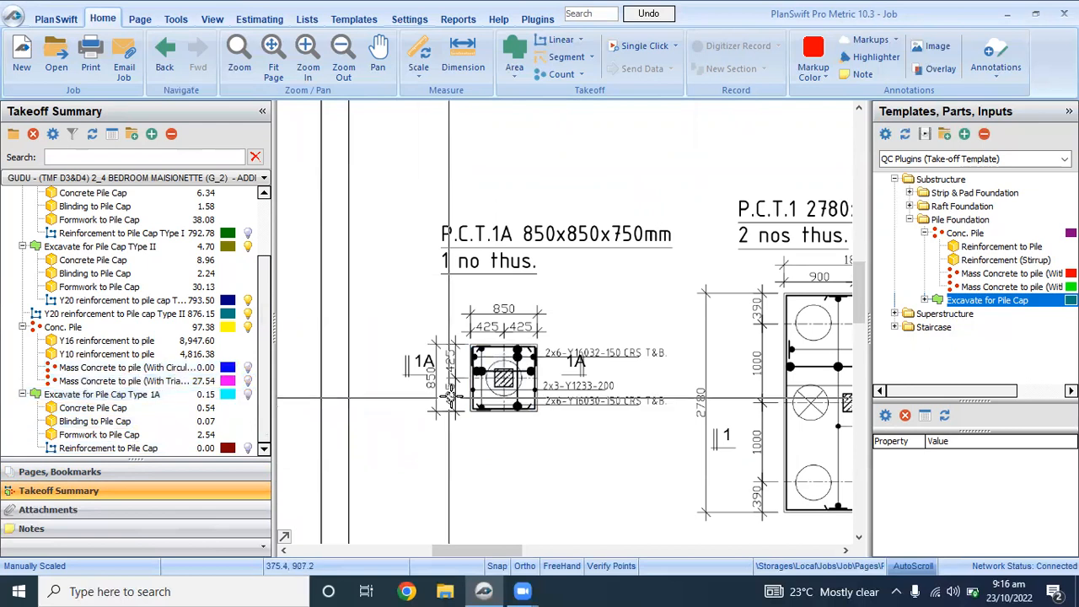
# Step: Set the reinforcement item as "Y12 reinforcement to Pile cap Type 1A": 1 pile cap, 3 bars, top/bottom 2, diameter 12 mm, weight 0.888 kg/m
pyautogui.scroll(2, 523, 396)
pyautogui.scroll(3, 531, 393)
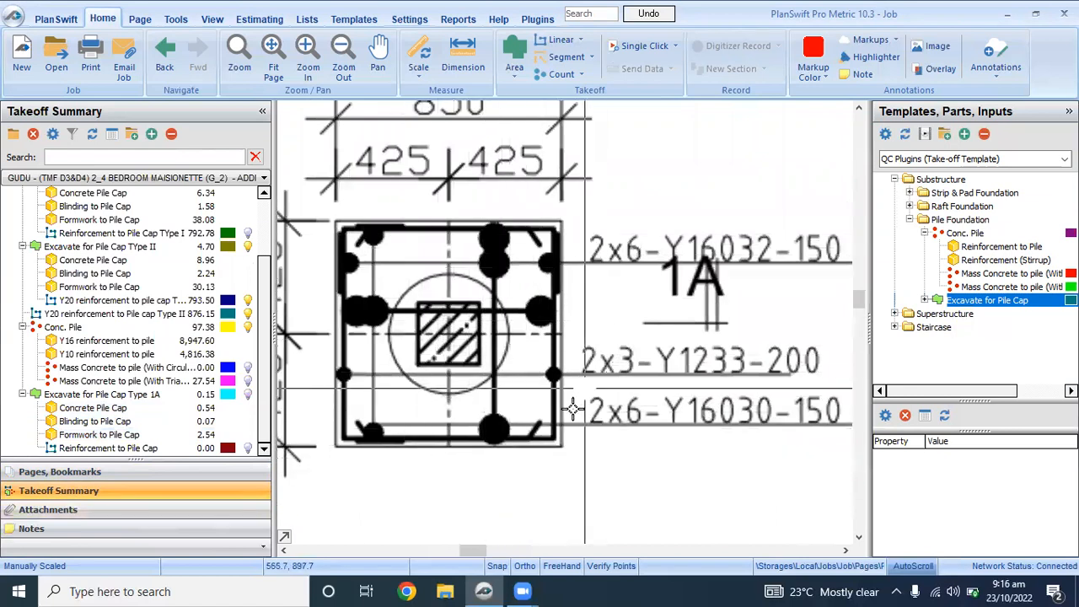
pyautogui.click(122, 449)
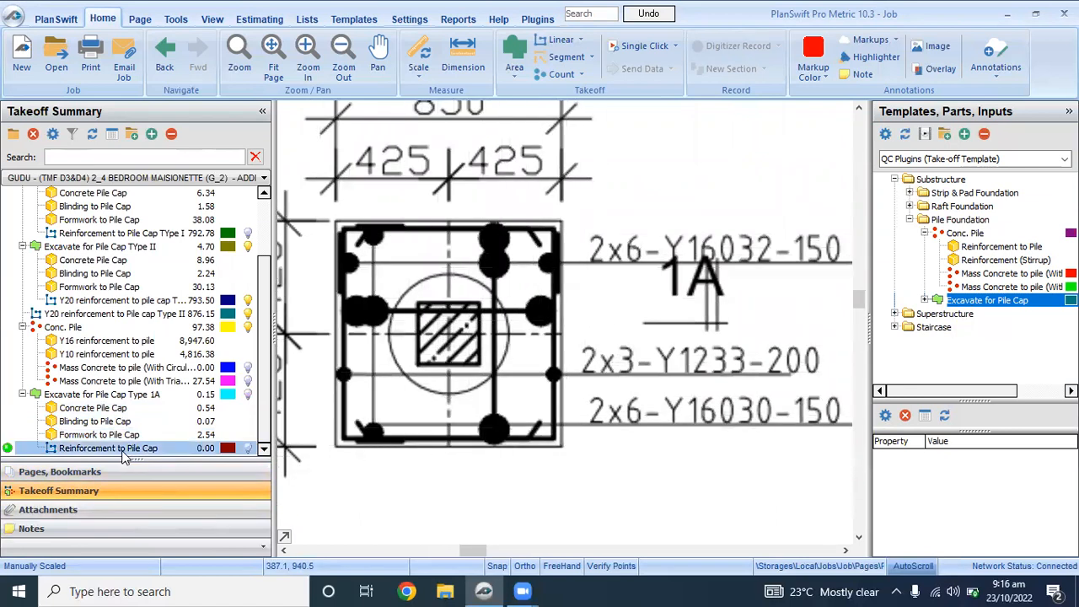
pyautogui.doubleClick(63, 449)
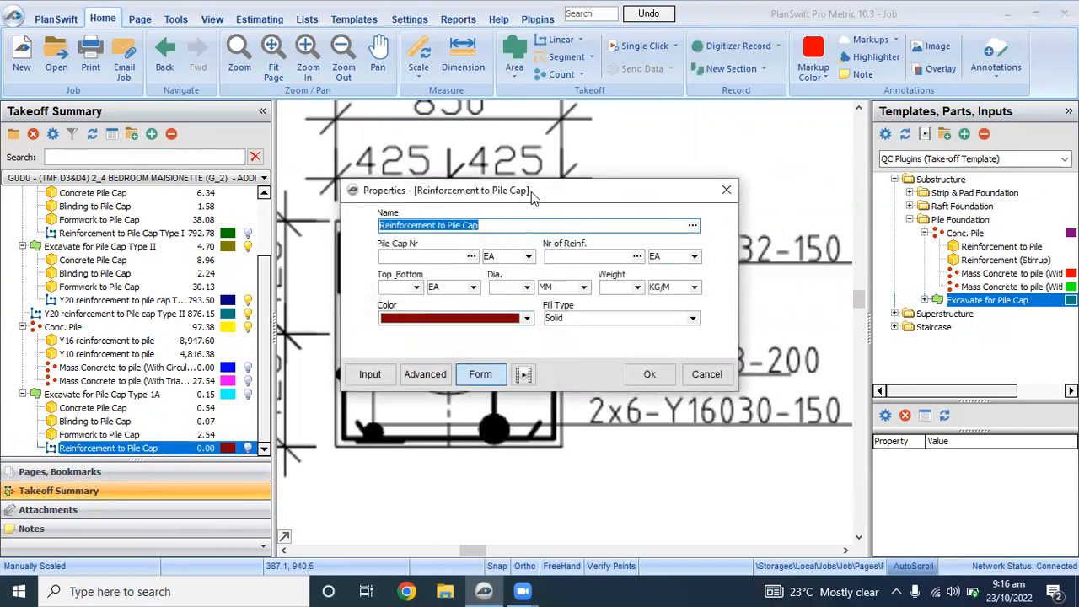
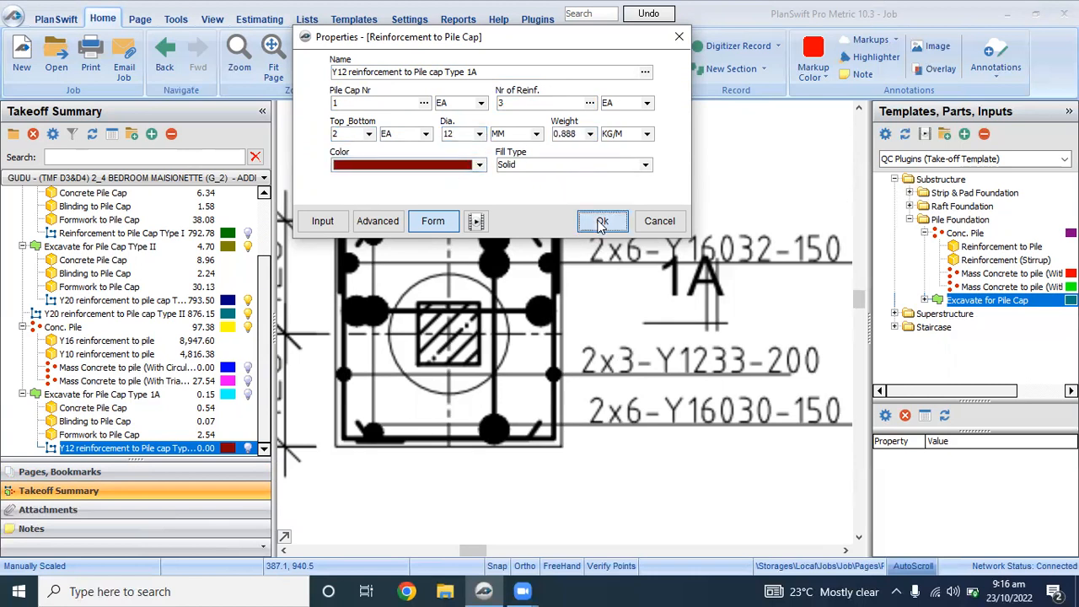
pyautogui.click(602, 221)
# Step: Record the Y12 reinforcement on the P.C.T.1A pile cap plan, starting at a corner of the cap
pyautogui.scroll(-5, 421, 385)
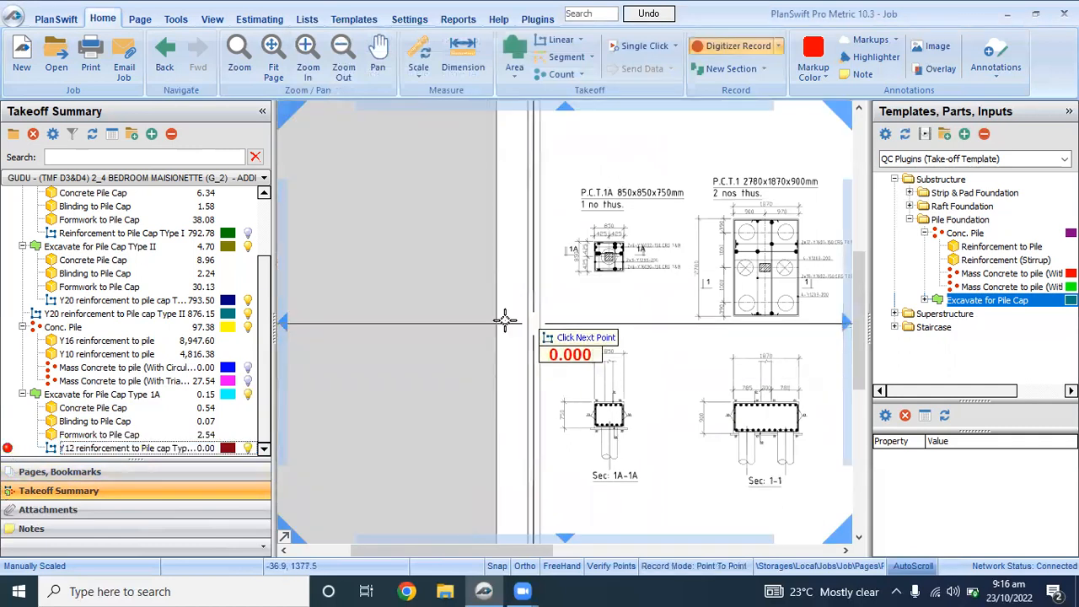
pyautogui.scroll(-1, 485, 320)
pyautogui.scroll(2, 576, 266)
pyautogui.scroll(4, 577, 267)
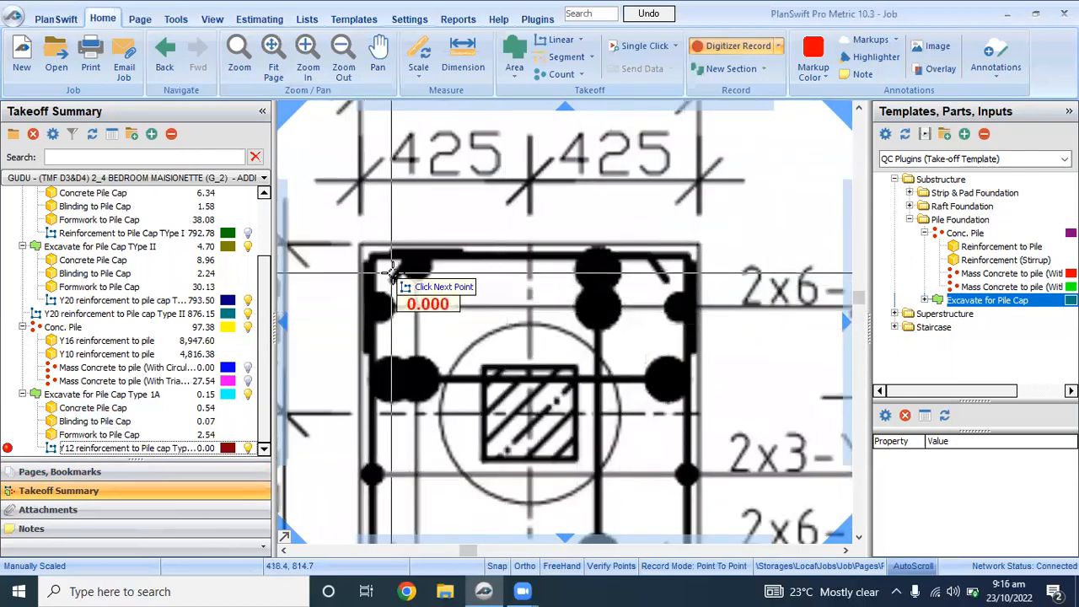
# Step: Trace the first Y12 bar section on the P.C.T.1A plan along its top, right and bottom sides, with a short hook at each end
pyautogui.click(393, 281)
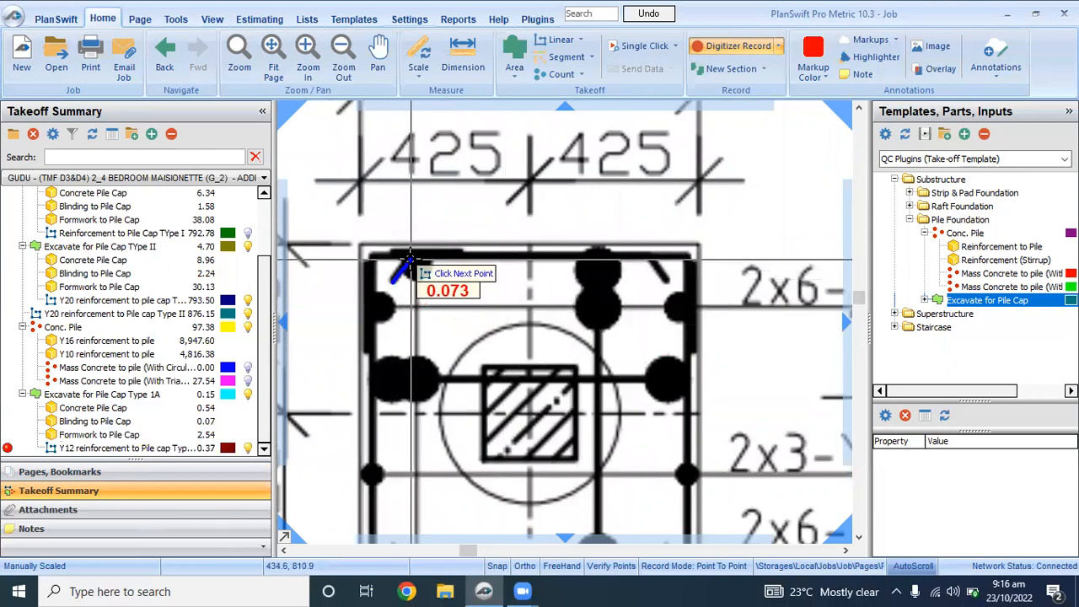
pyautogui.click(412, 256)
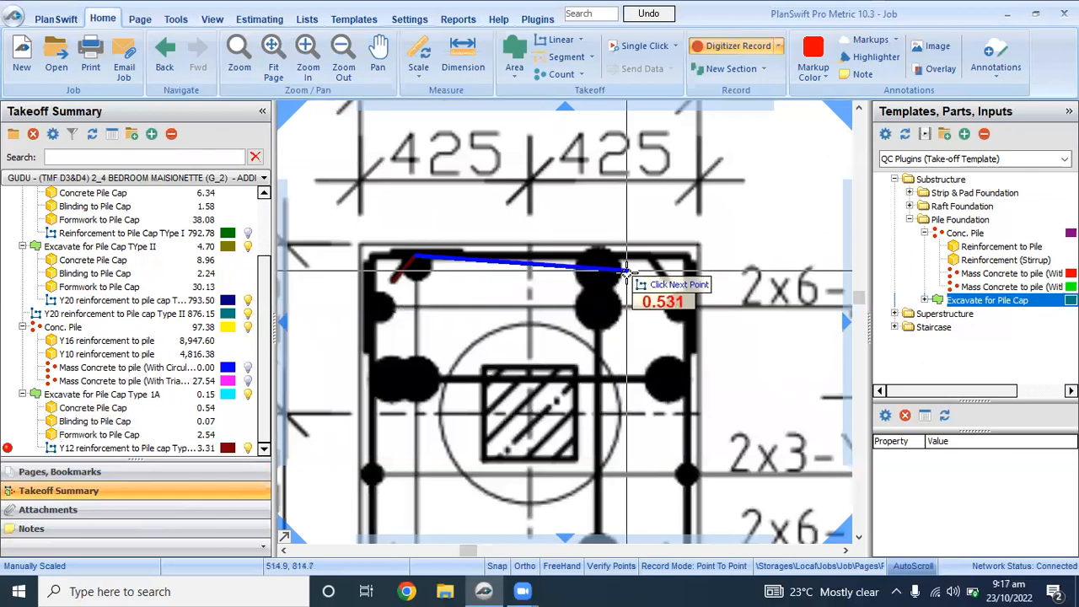
pyautogui.click(688, 253)
pyautogui.scroll(-3, 688, 253)
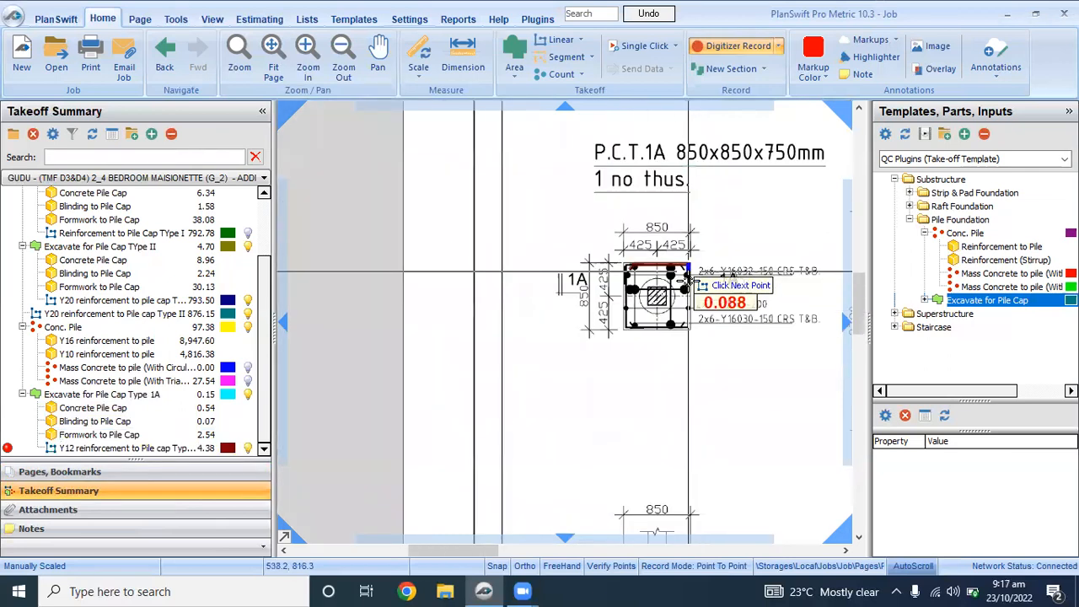
pyautogui.scroll(2, 697, 329)
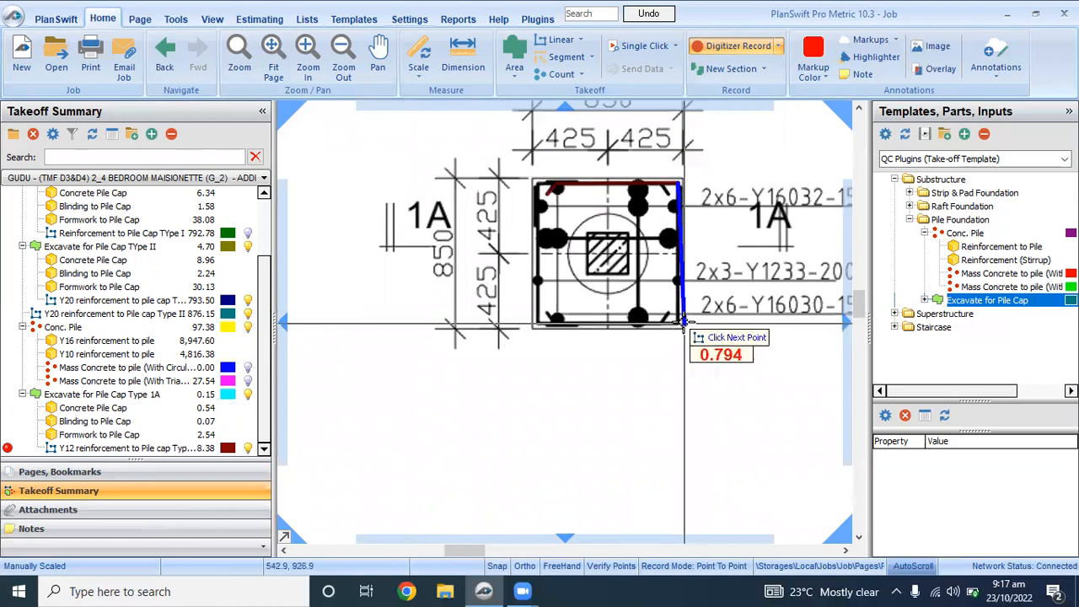
pyautogui.click(678, 323)
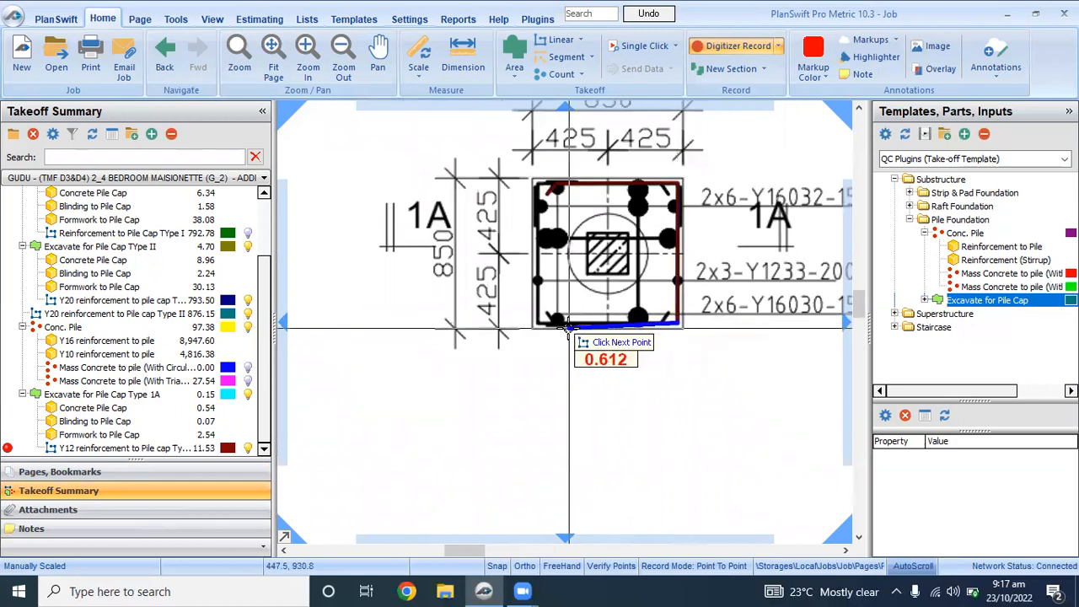
pyautogui.click(540, 322)
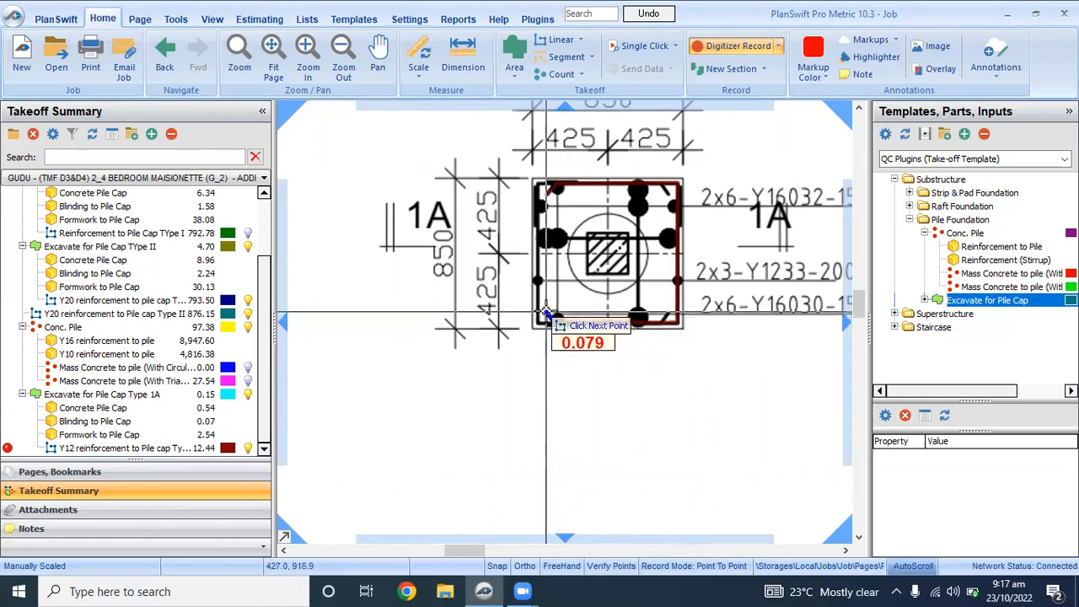
pyautogui.doubleClick(546, 318)
# Step: Trace a second Y12 section about 1.03 m long from the top-right hook along the top edge and partway down the left side
pyautogui.scroll(3, 616, 190)
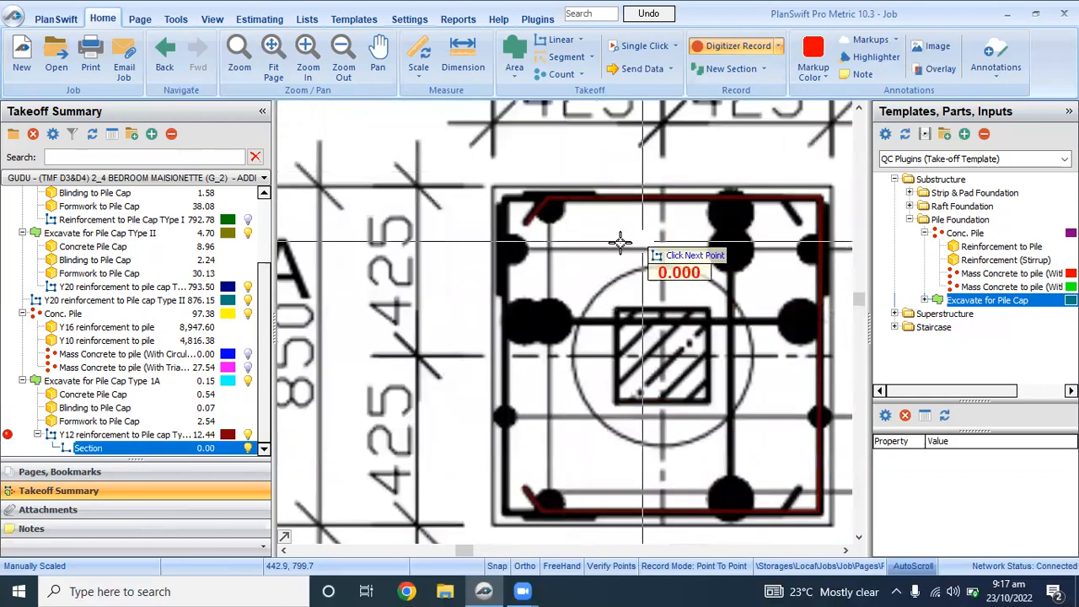
pyautogui.click(799, 218)
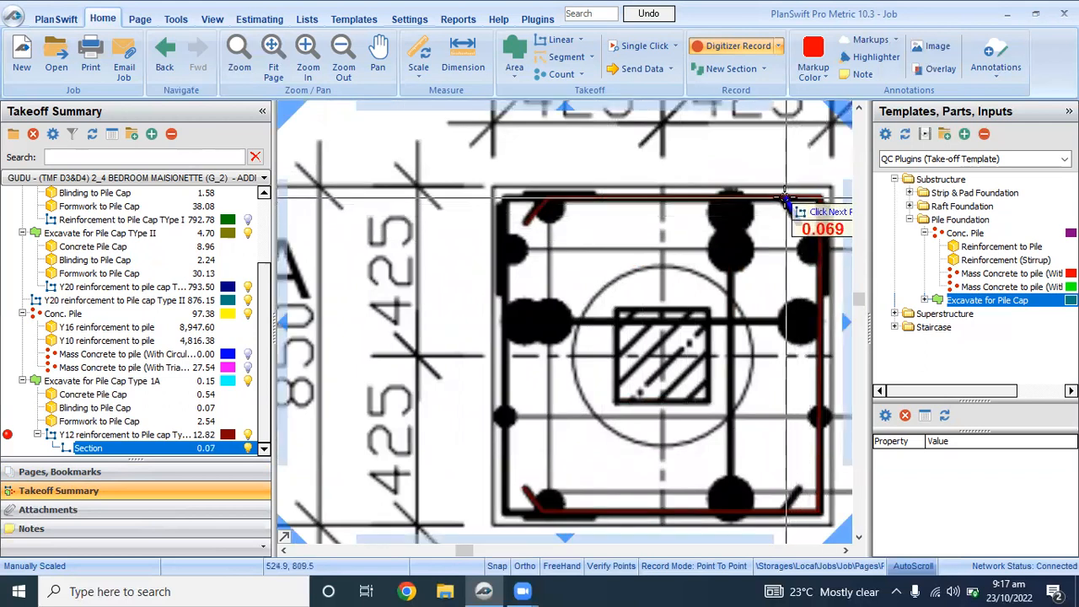
pyautogui.click(504, 201)
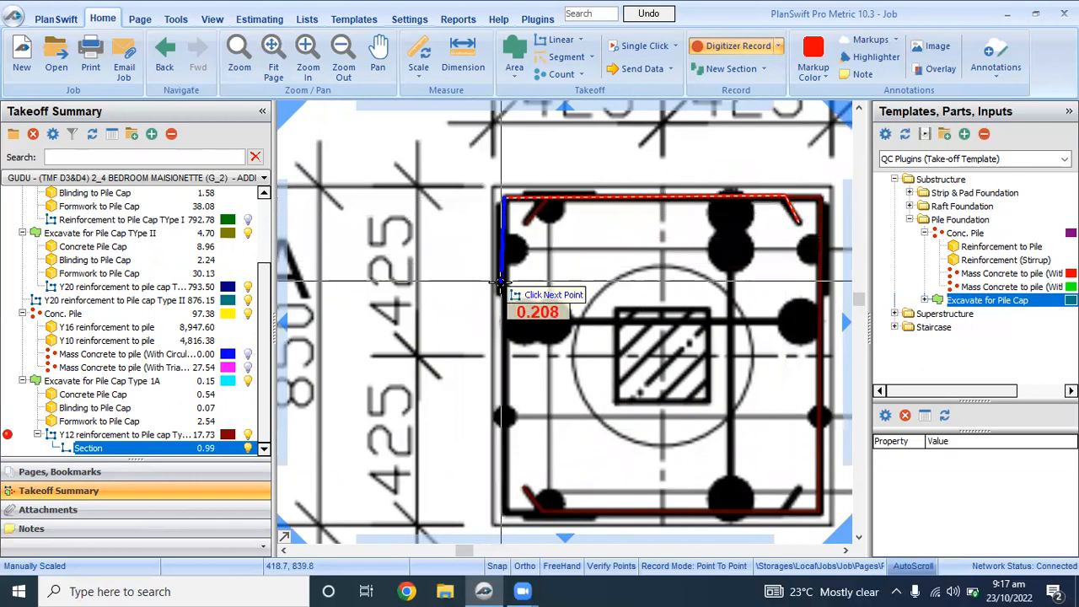
pyautogui.doubleClick(502, 297)
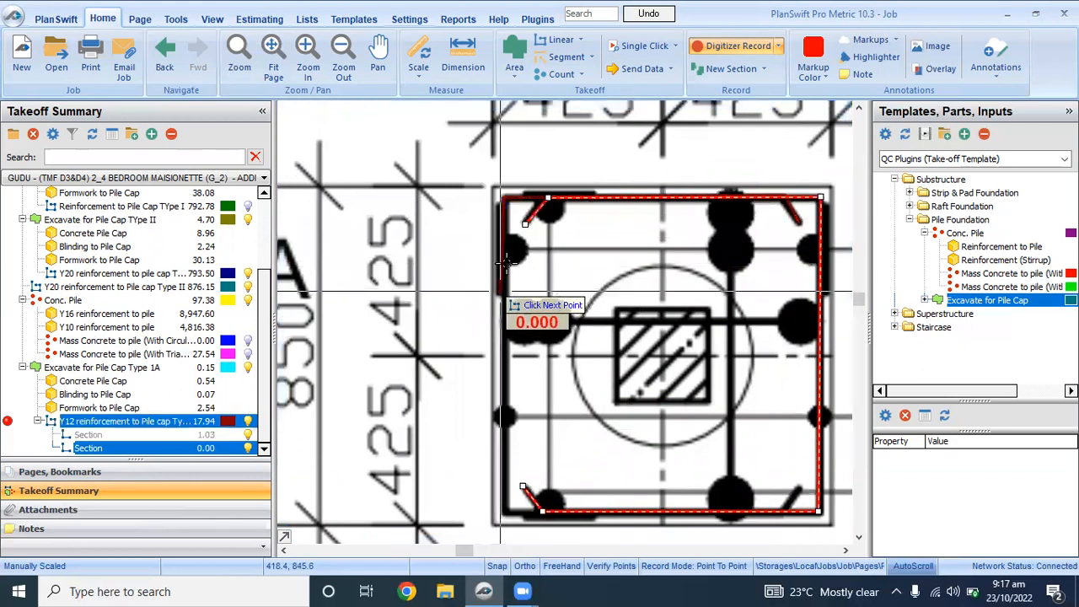
# Step: Trace a third Y12 section about 1.57 m long down the left side and along the bottom to the bottom-right hook, and stop recording
pyautogui.click(508, 197)
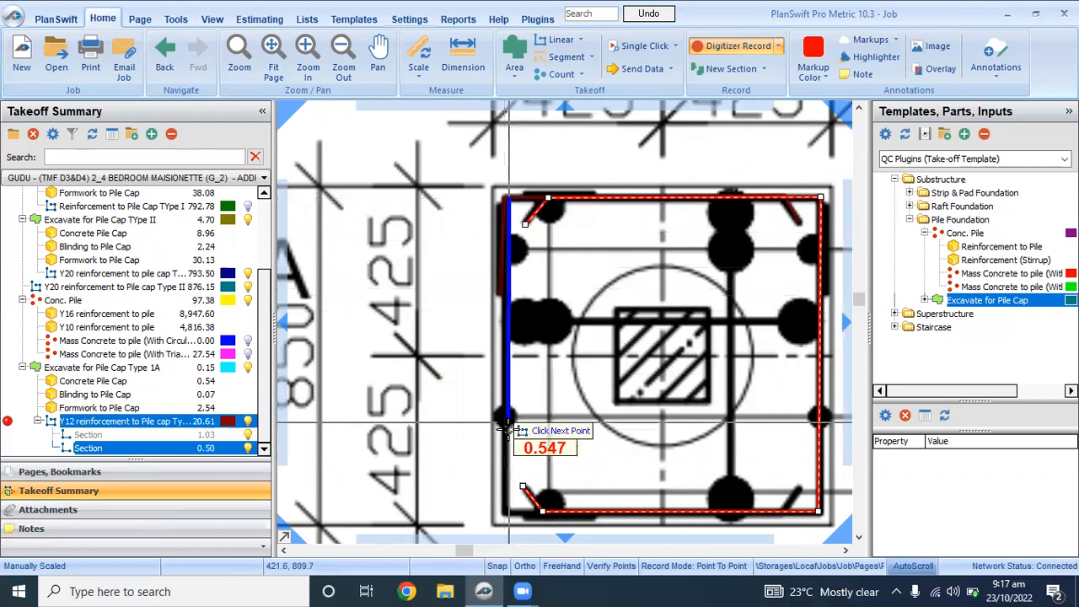
pyautogui.click(510, 499)
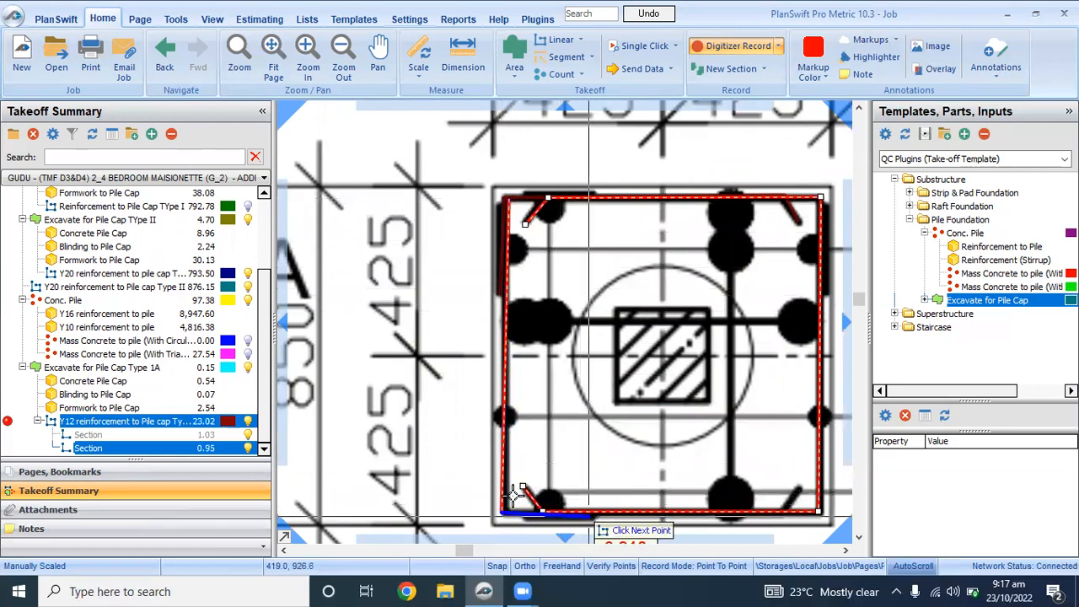
pyautogui.click(781, 511)
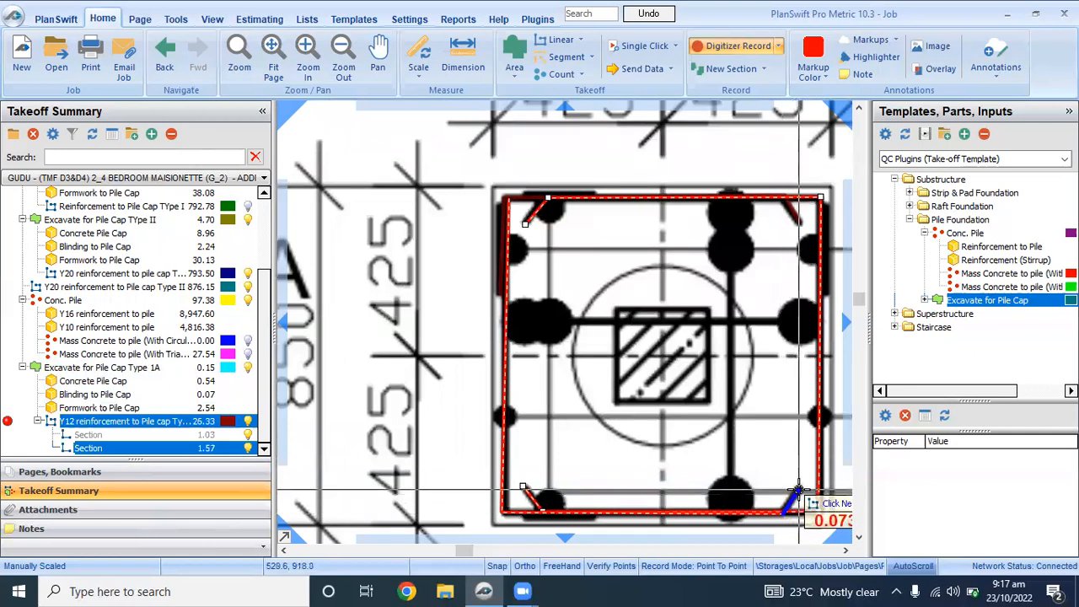
pyautogui.scroll(-5, 801, 447)
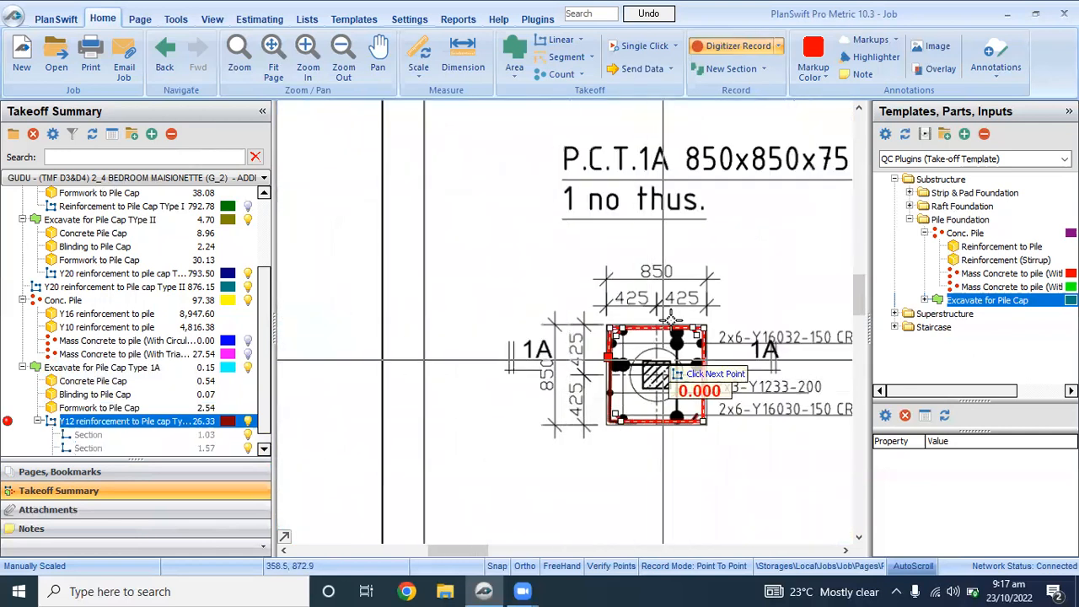
pyautogui.click(709, 42)
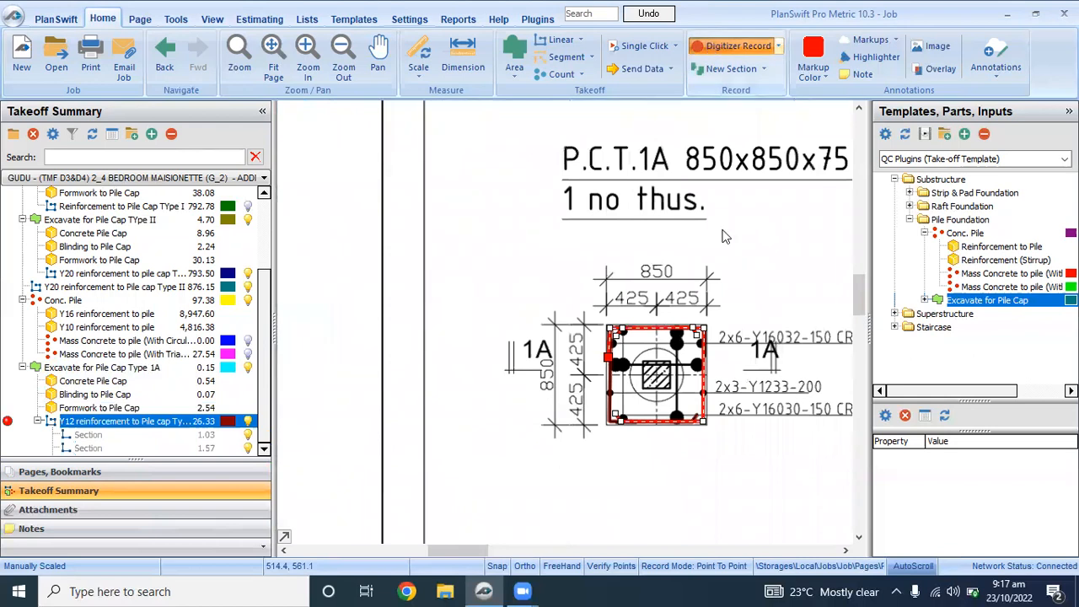
pyautogui.click(713, 405)
# Step: Examine the bar labels on the P.C.T.1A plan against bar marks 30, 32 and 33 in section 1A-1A
pyautogui.scroll(2, 704, 403)
pyautogui.scroll(-1, 463, 333)
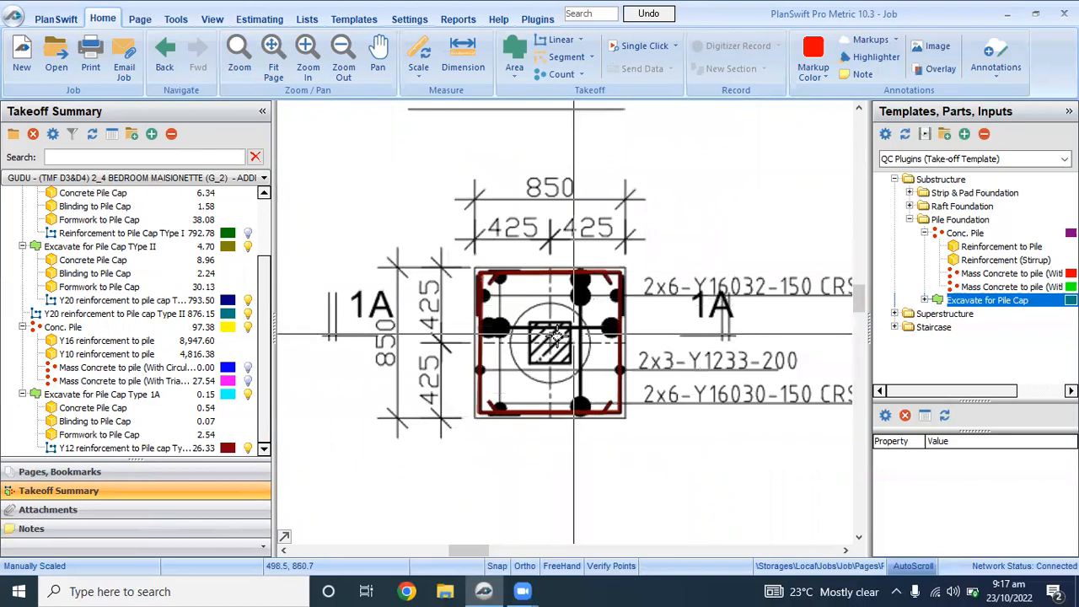
pyautogui.scroll(-2, 574, 334)
pyautogui.scroll(2, 567, 253)
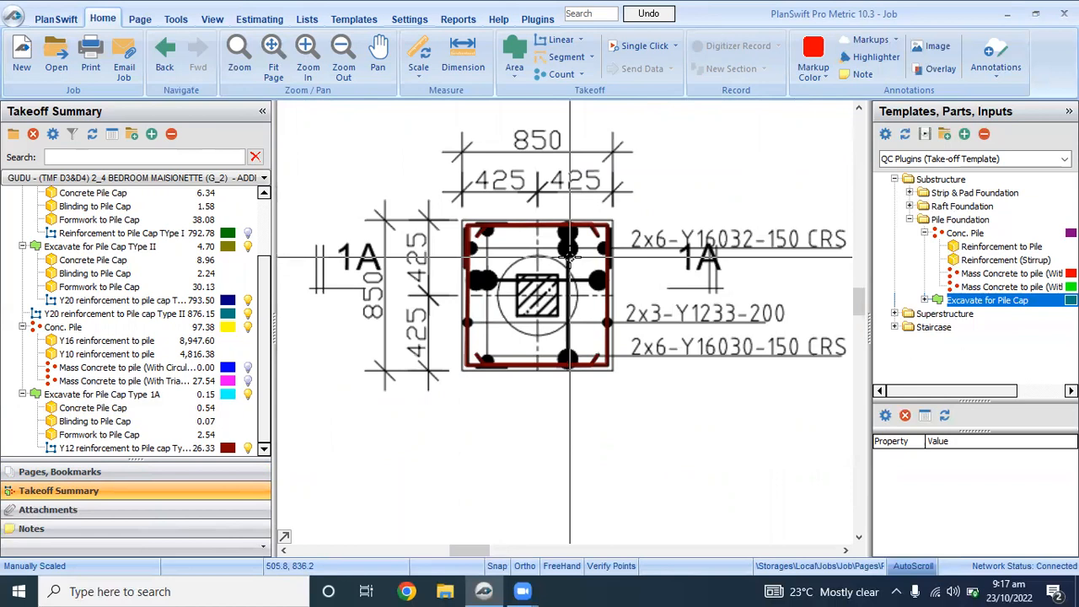
pyautogui.scroll(-5, 570, 257)
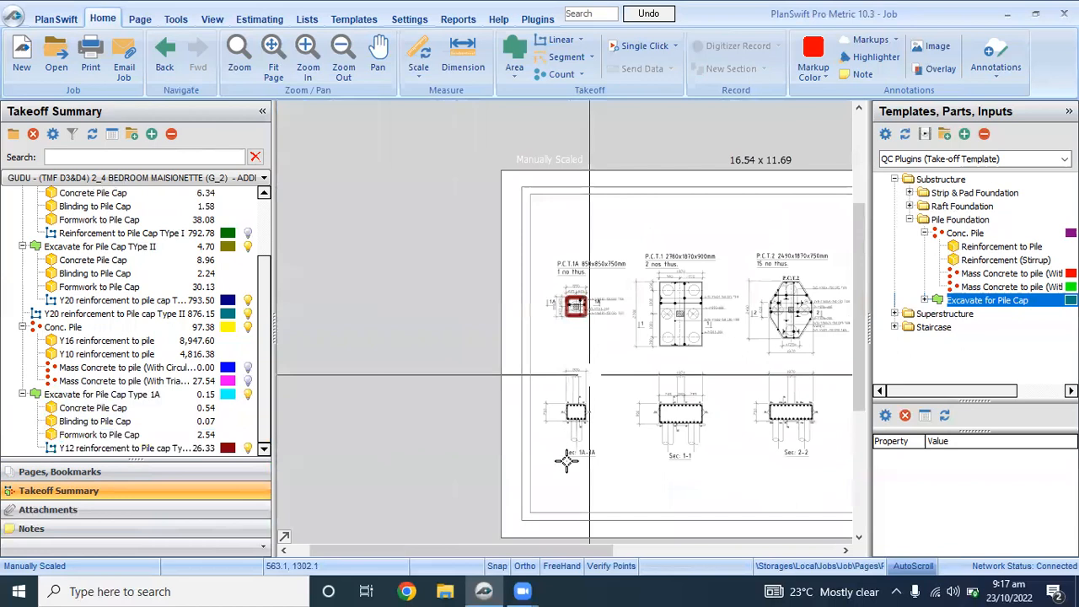
pyautogui.scroll(4, 561, 401)
pyautogui.scroll(2, 561, 401)
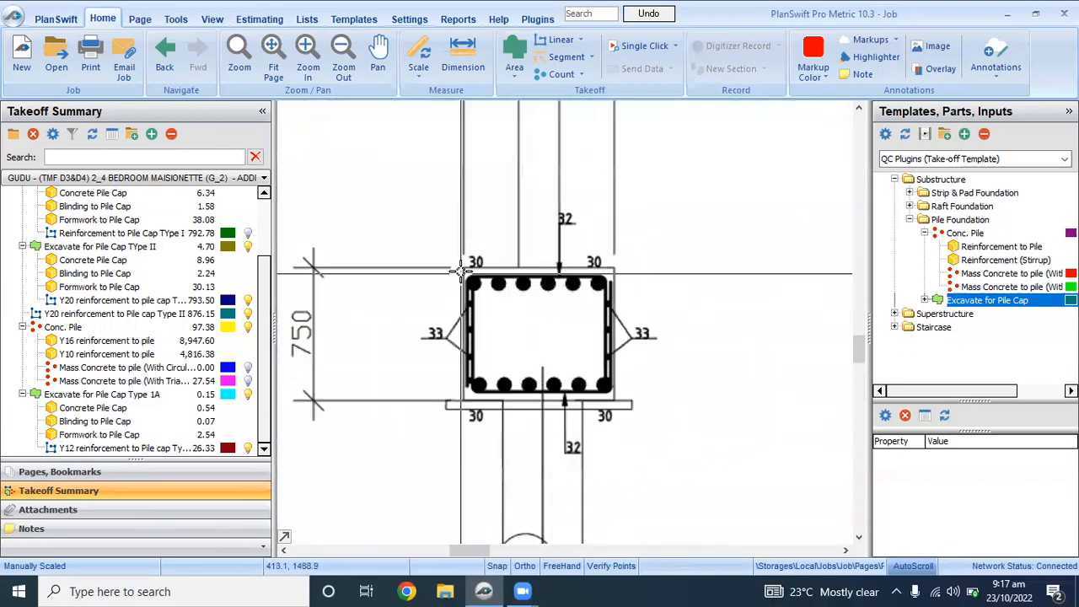
pyautogui.scroll(-4, 559, 268)
pyautogui.scroll(4, 558, 233)
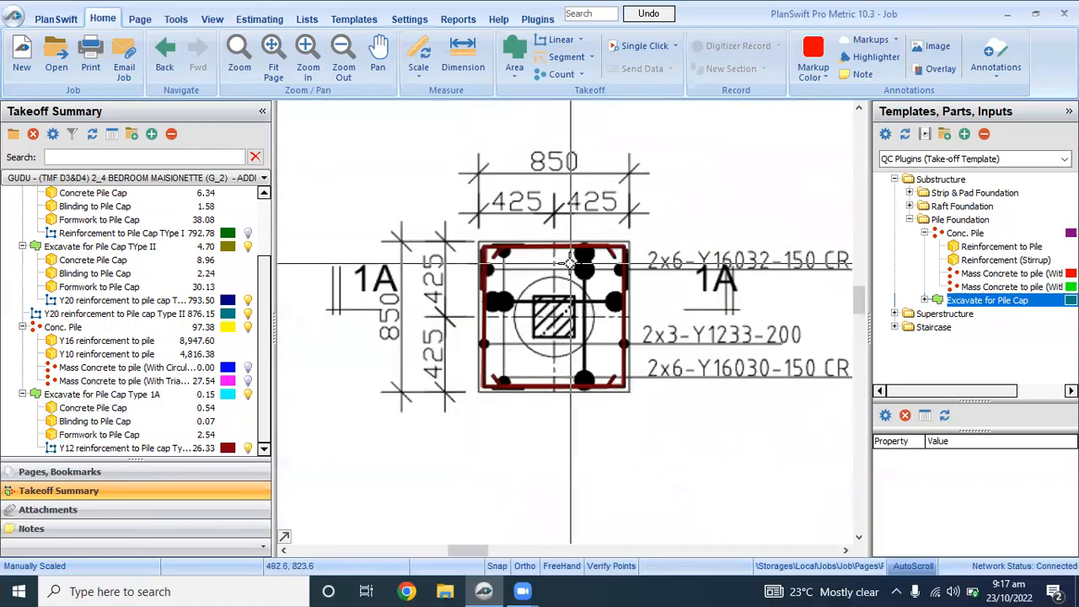
pyautogui.scroll(-3, 577, 253)
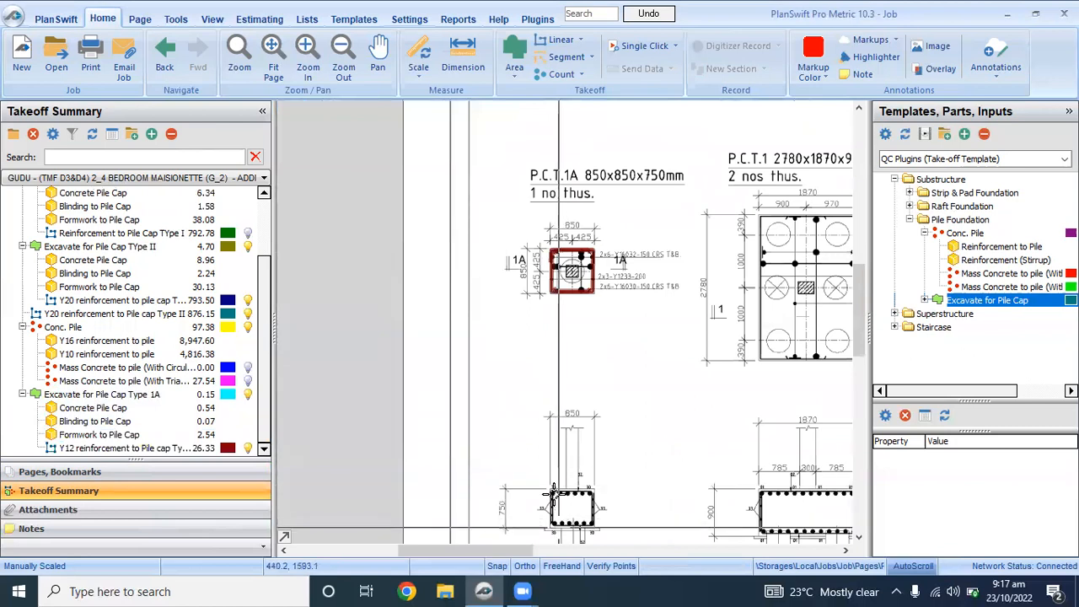
pyautogui.scroll(3, 554, 495)
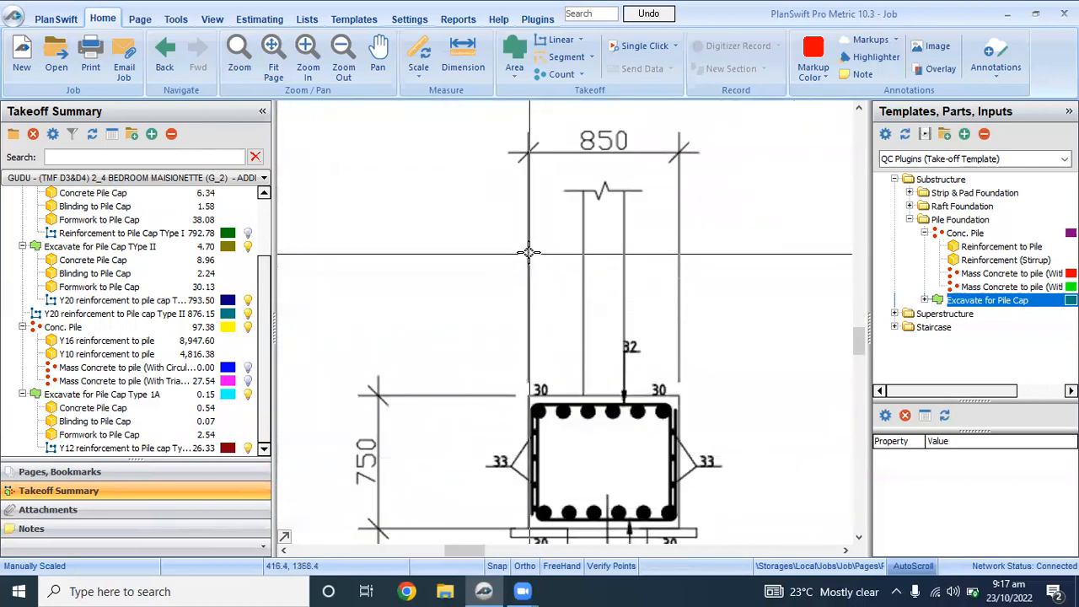
pyautogui.scroll(-3, 524, 337)
pyautogui.scroll(3, 529, 415)
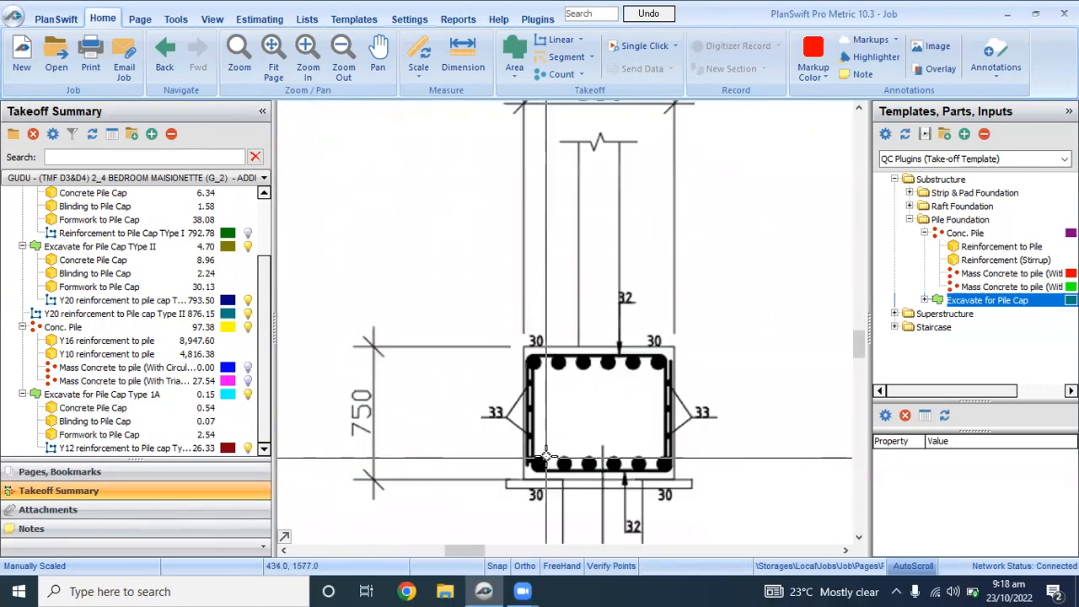
pyautogui.scroll(-1, 529, 414)
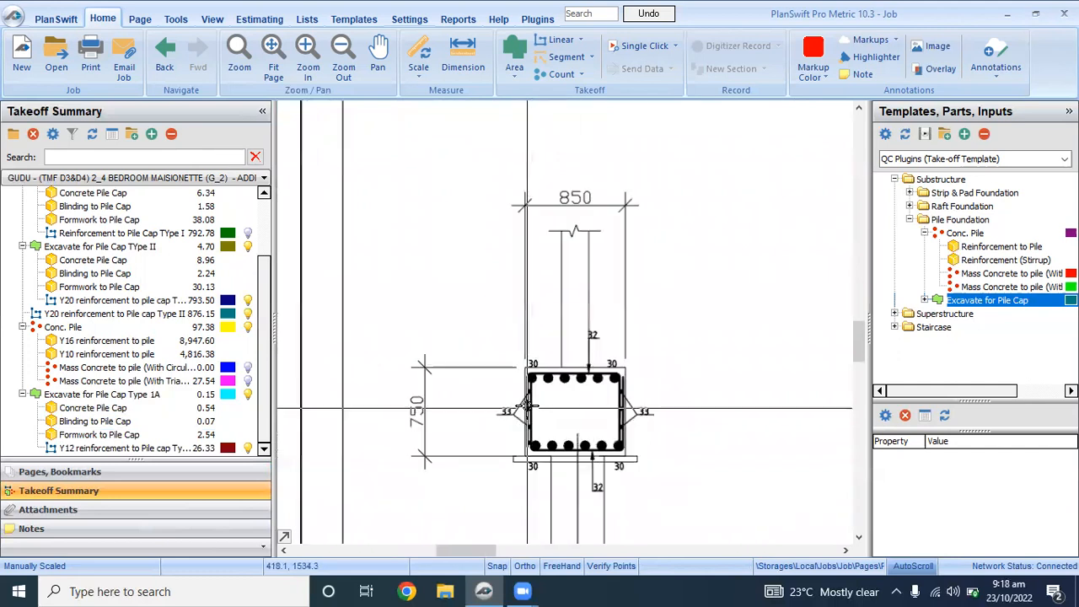
# Step: Dimension the pile cap's overall width along the 850 dimension line above section 1A-1A
pyautogui.click(463, 55)
pyautogui.scroll(2, 494, 215)
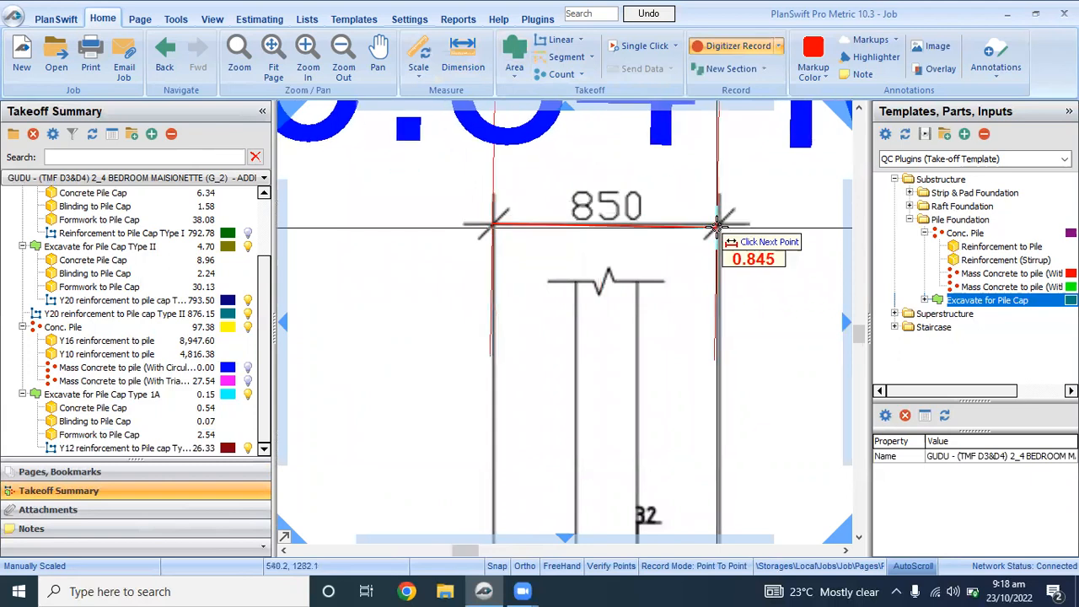
pyautogui.click(719, 225)
pyautogui.scroll(-3, 721, 232)
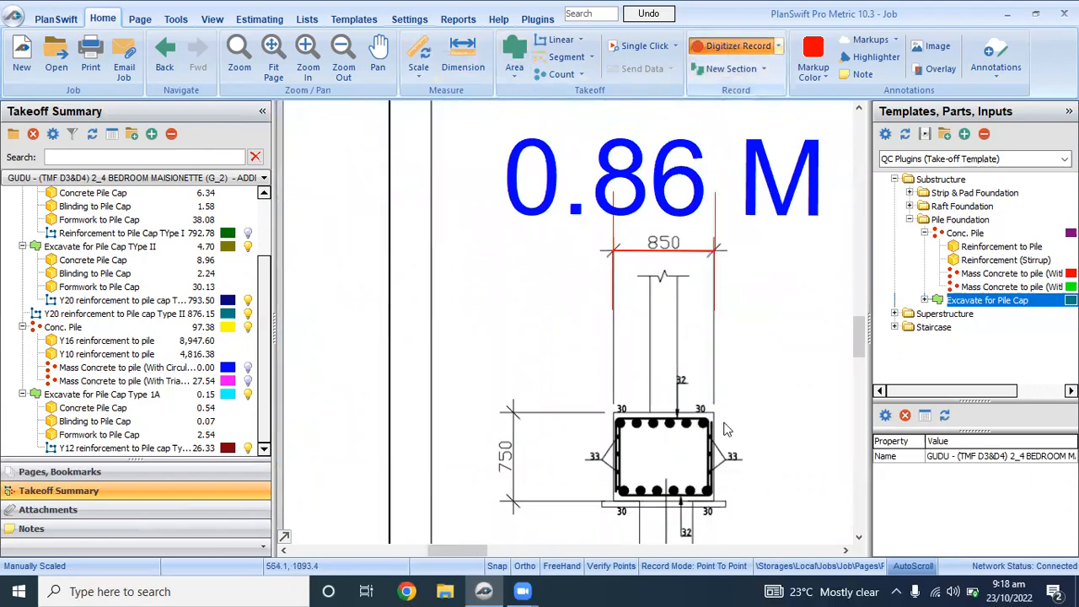
pyautogui.press('Escape')
# Step: Review the P.C.T.1A plan and section 1A-1A again to relate the Y16 and Y12 bars to the pile cap's layout
pyautogui.scroll(-3, 534, 284)
pyautogui.scroll(4, 548, 285)
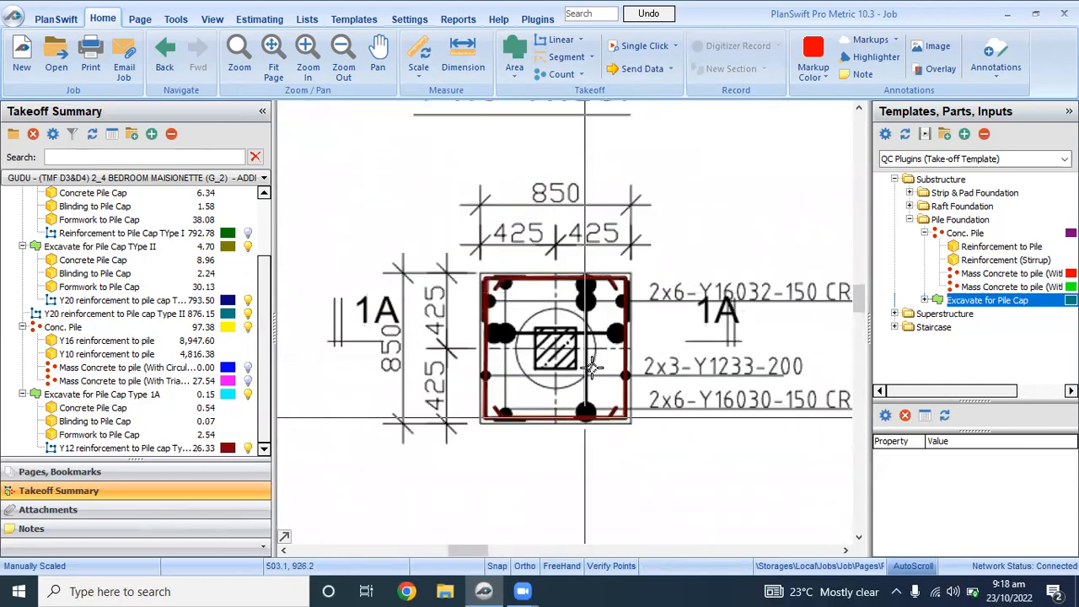
pyautogui.scroll(-4, 592, 261)
pyautogui.scroll(4, 582, 393)
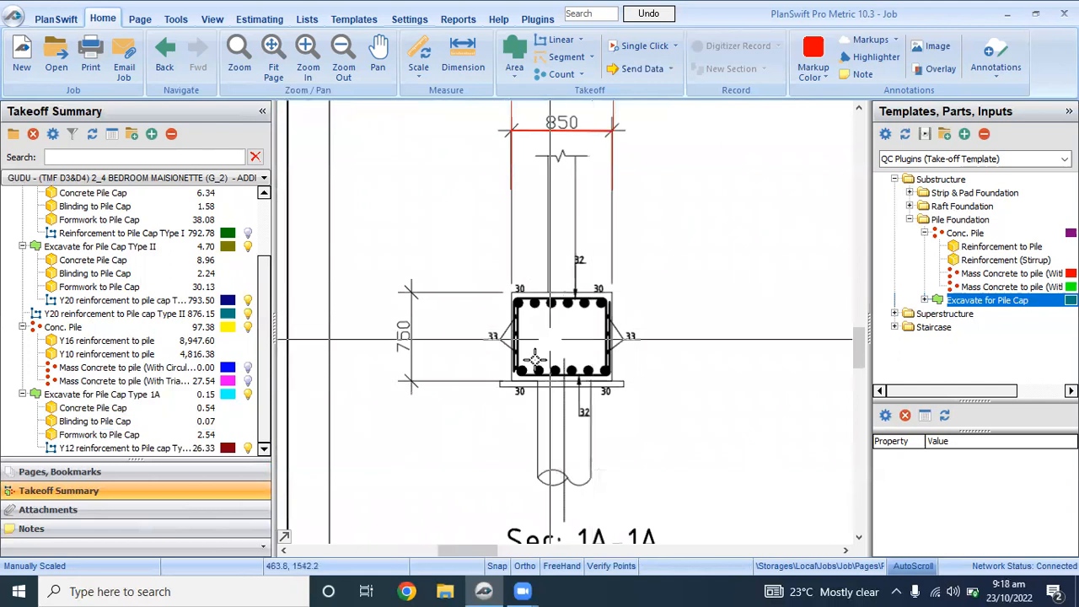
pyautogui.scroll(2, 529, 364)
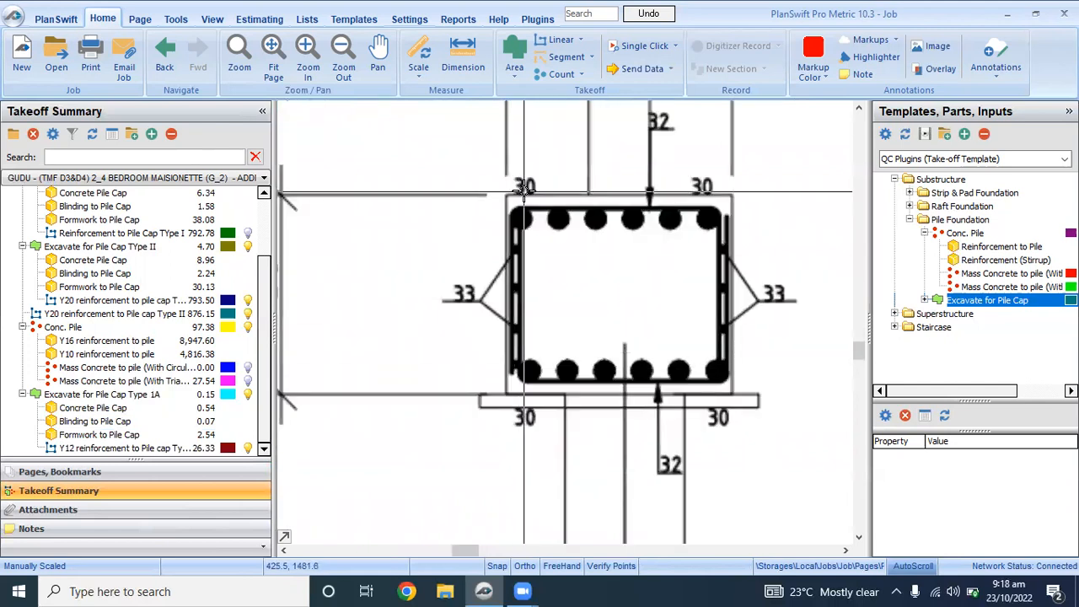
pyautogui.scroll(-5, 526, 205)
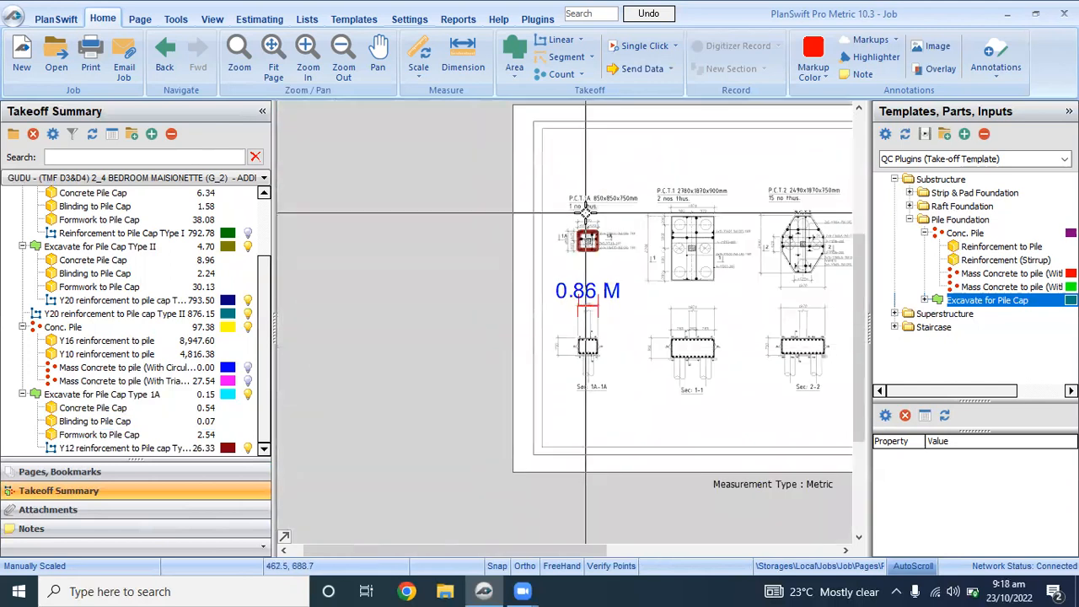
pyautogui.scroll(3, 590, 234)
pyautogui.scroll(2, 590, 234)
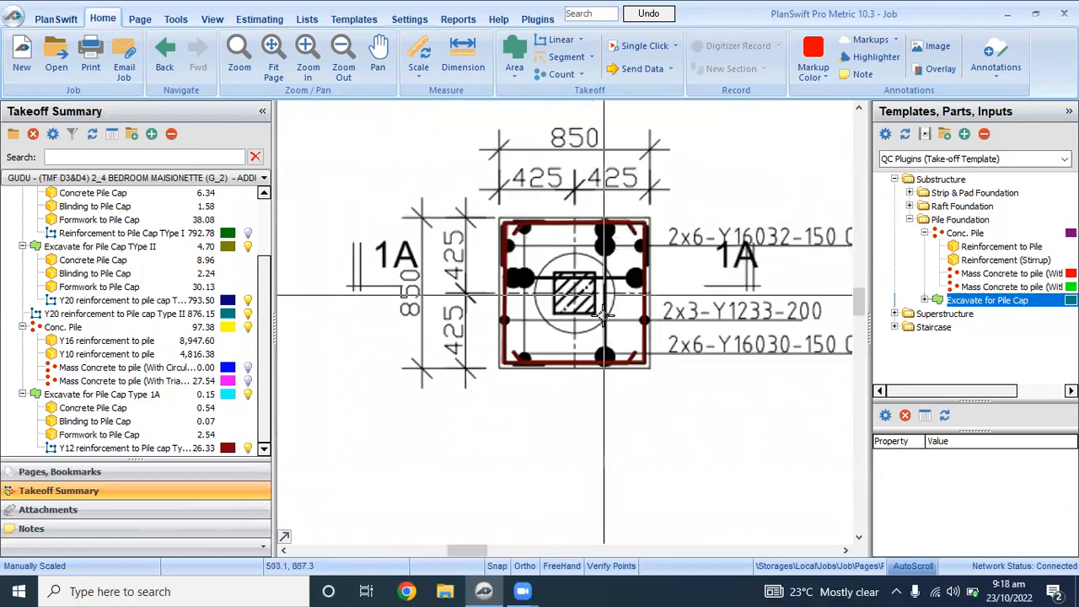
pyautogui.moveTo(614, 358)
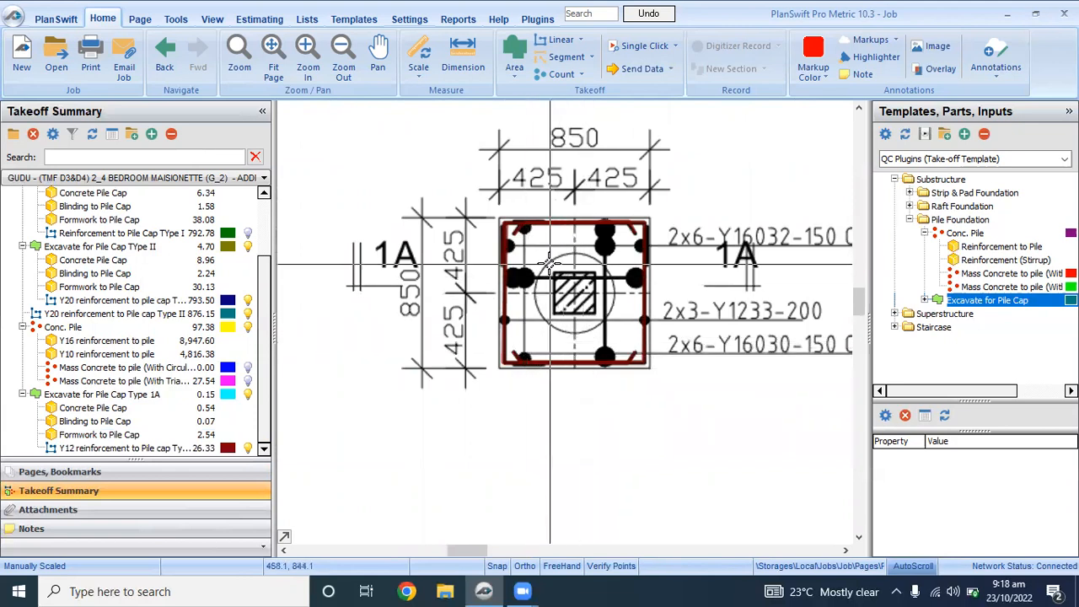
pyautogui.scroll(-3, 590, 354)
pyautogui.scroll(3, 557, 379)
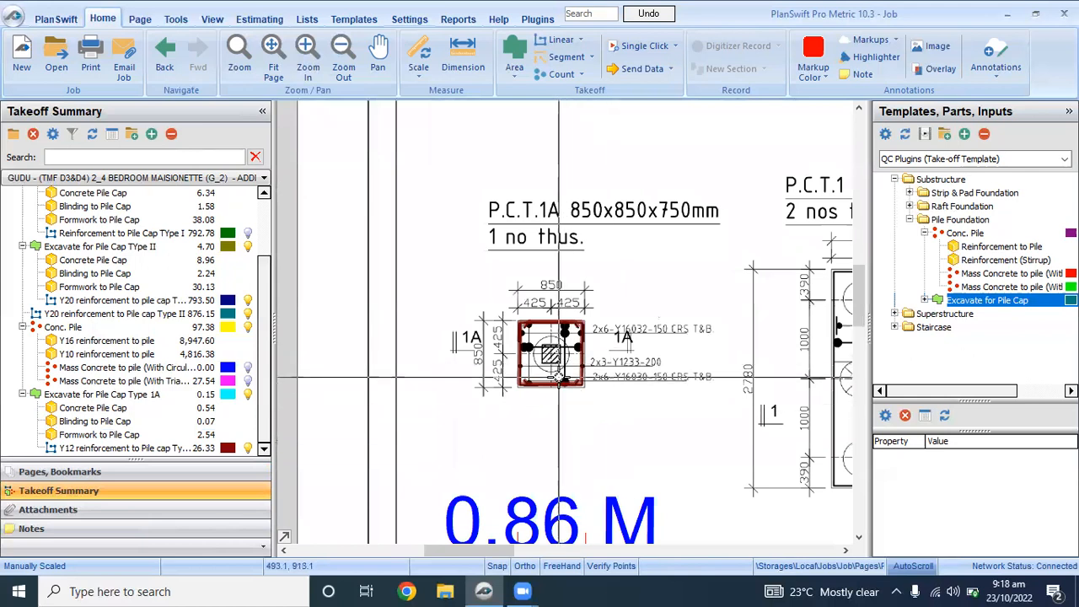
pyautogui.scroll(3, 558, 378)
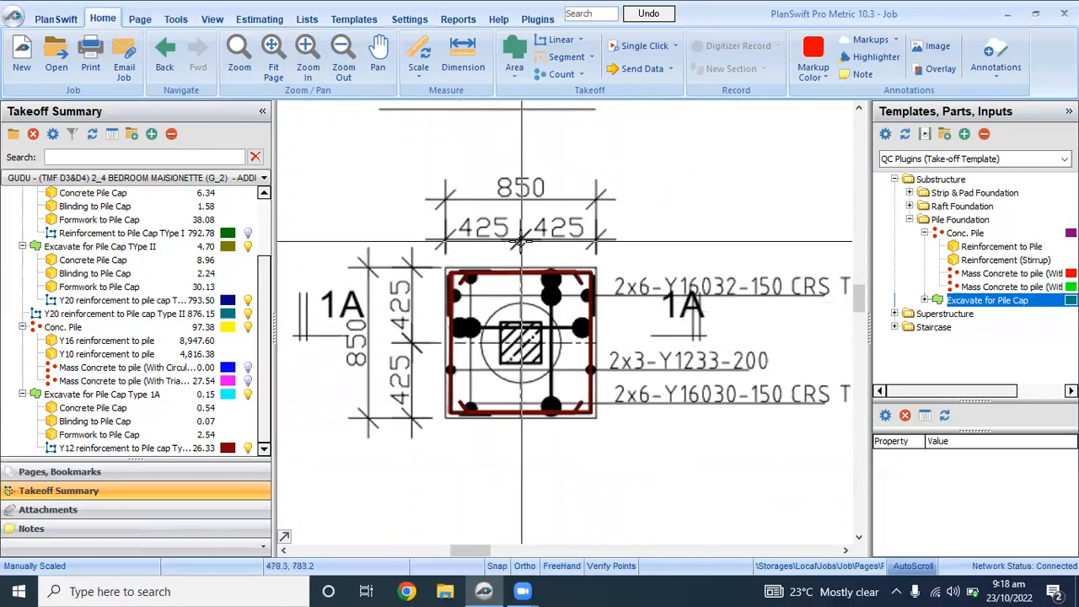
pyautogui.scroll(-4, 521, 242)
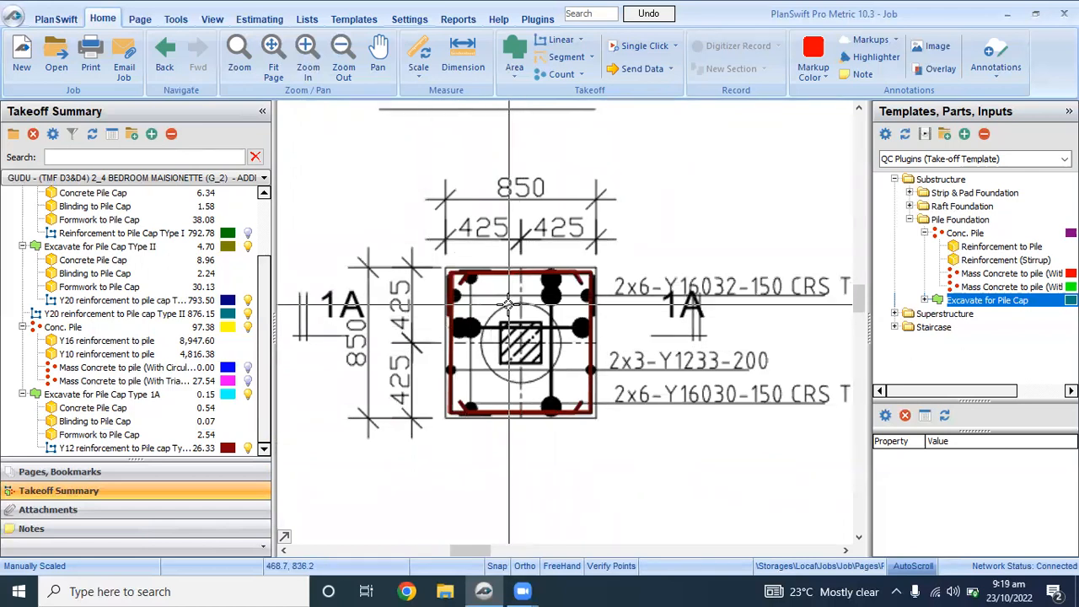
# Step: Expand the Excavate for Pile Cap template and check the Y16 bar labels on the P.C.T.1A plan against section 1A-1A
pyautogui.scroll(5, 443, 423)
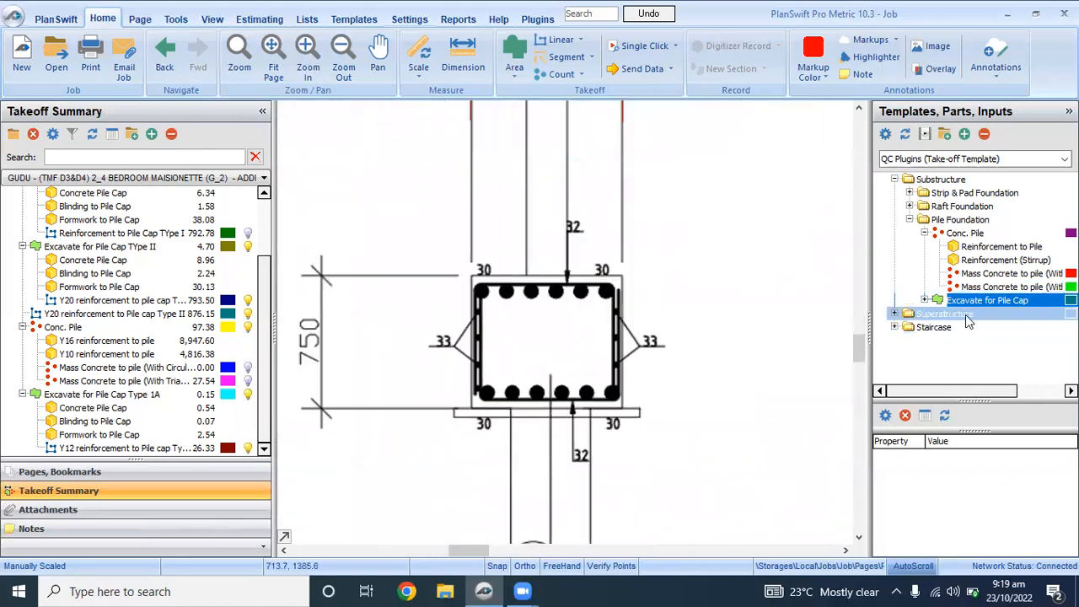
pyautogui.click(925, 300)
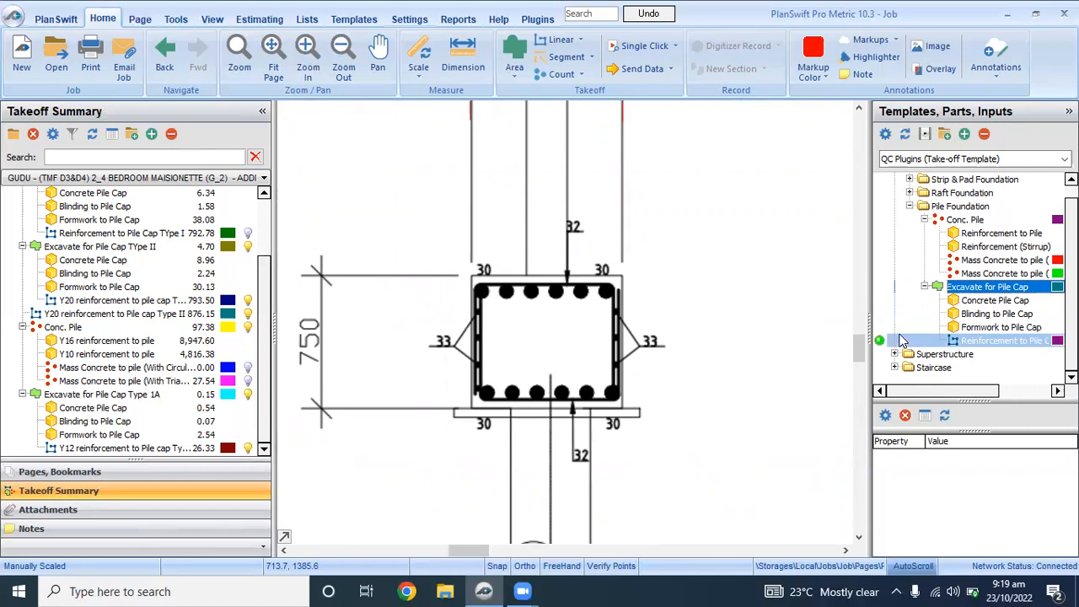
pyautogui.scroll(-5, 753, 361)
pyautogui.scroll(3, 740, 198)
pyautogui.scroll(2, 740, 196)
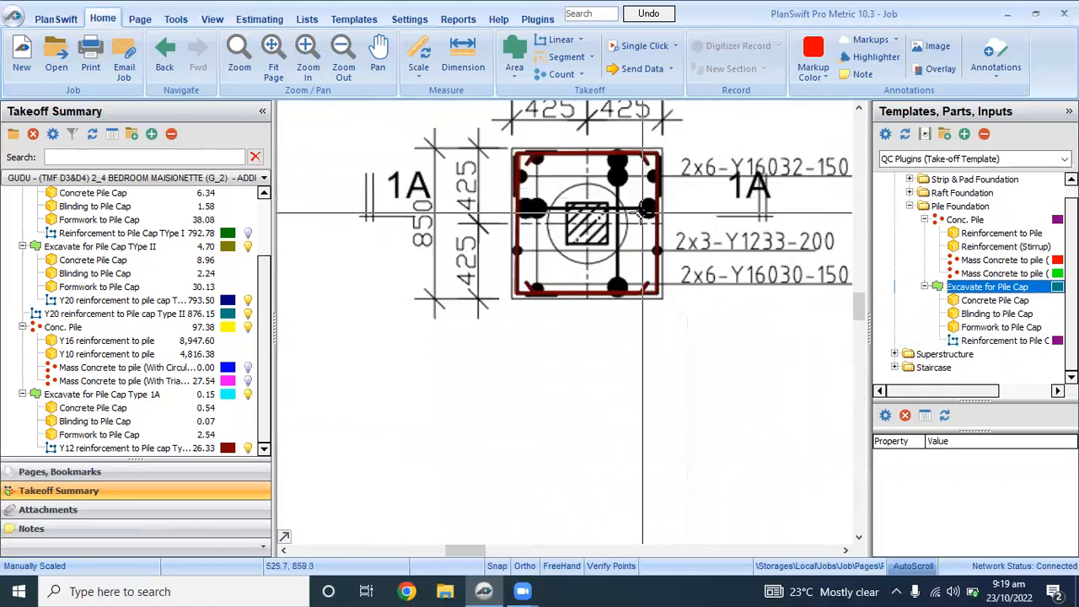
pyautogui.scroll(-3, 534, 213)
pyautogui.scroll(1, 605, 265)
pyautogui.scroll(-2, 587, 273)
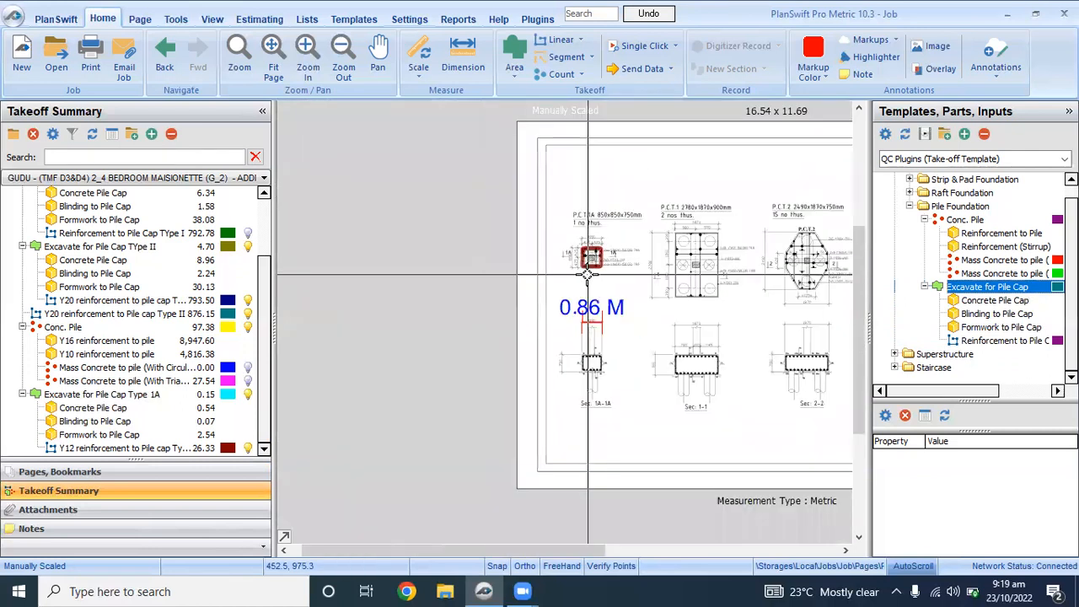
pyautogui.scroll(3, 585, 363)
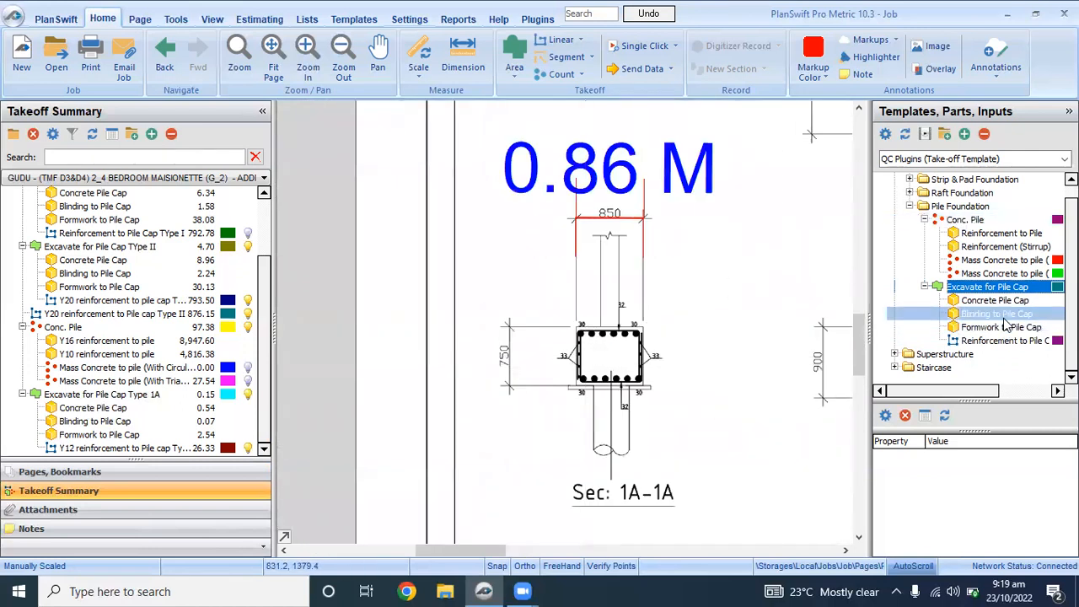
# Step: Create a pile cap reinforcement item named "Y16 reinforcement to Pile cap 1A" with 1 pile cap, 12 bars and Top_Bottom 2
pyautogui.doubleClick(911, 341)
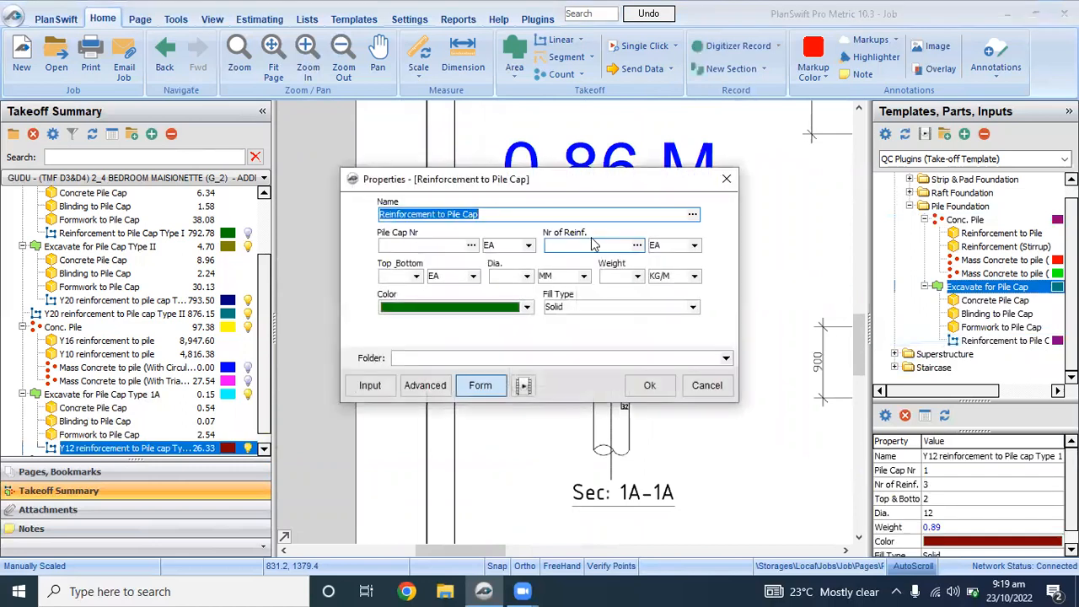
pyautogui.write('Y16 r')
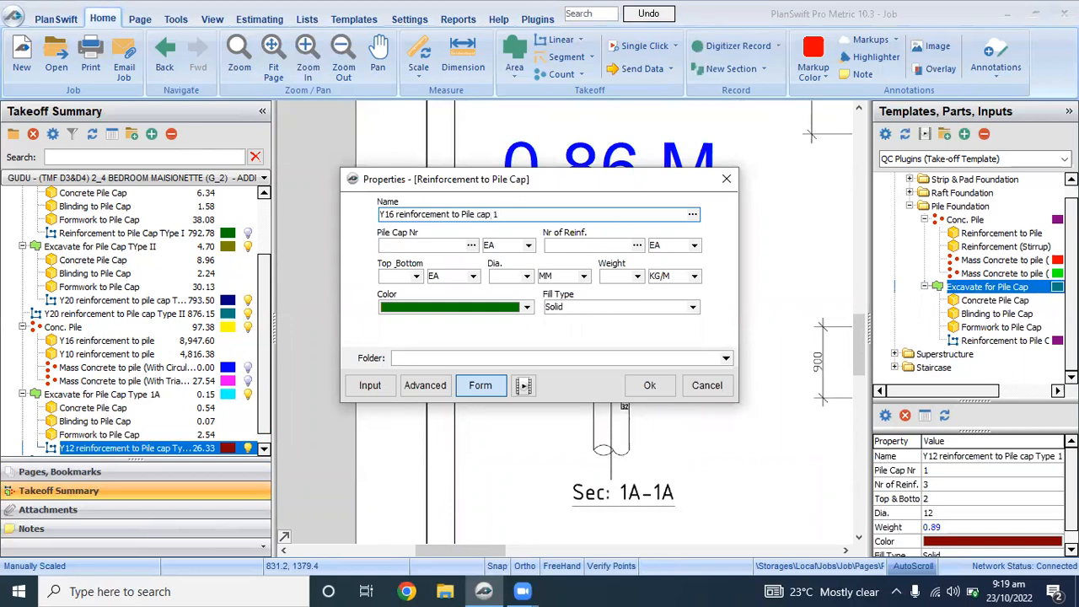
pyautogui.click(451, 245)
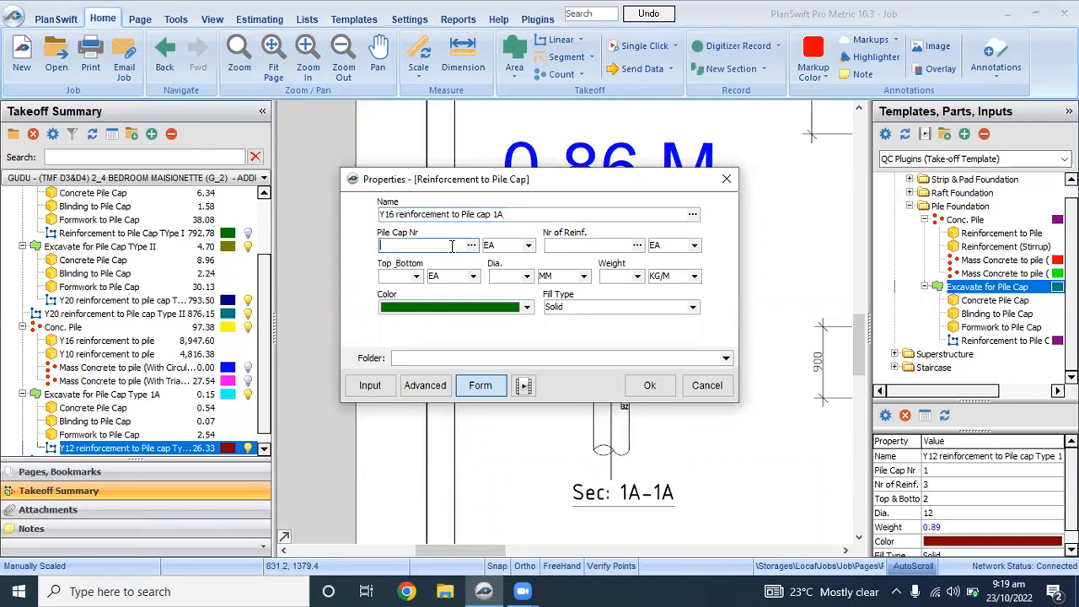
pyautogui.click(606, 245)
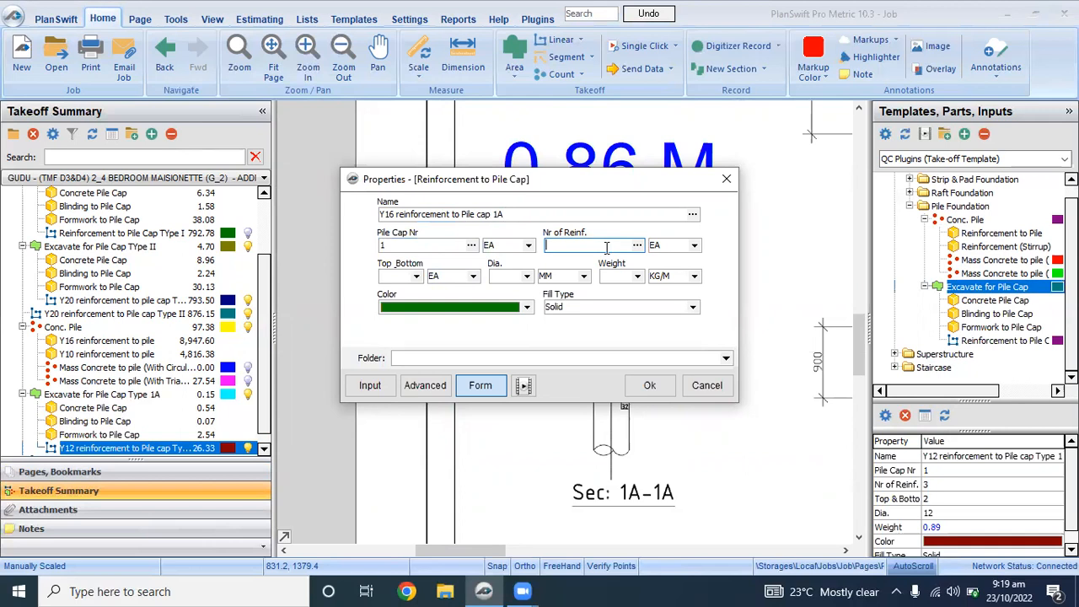
pyautogui.click(416, 276)
pyautogui.click(405, 301)
# Step: Set the Y16 item's diameter to 16 mm and weight to 1.578 kg/m, and accept the properties to start recording
pyautogui.click(525, 276)
pyautogui.click(503, 310)
pyautogui.click(637, 277)
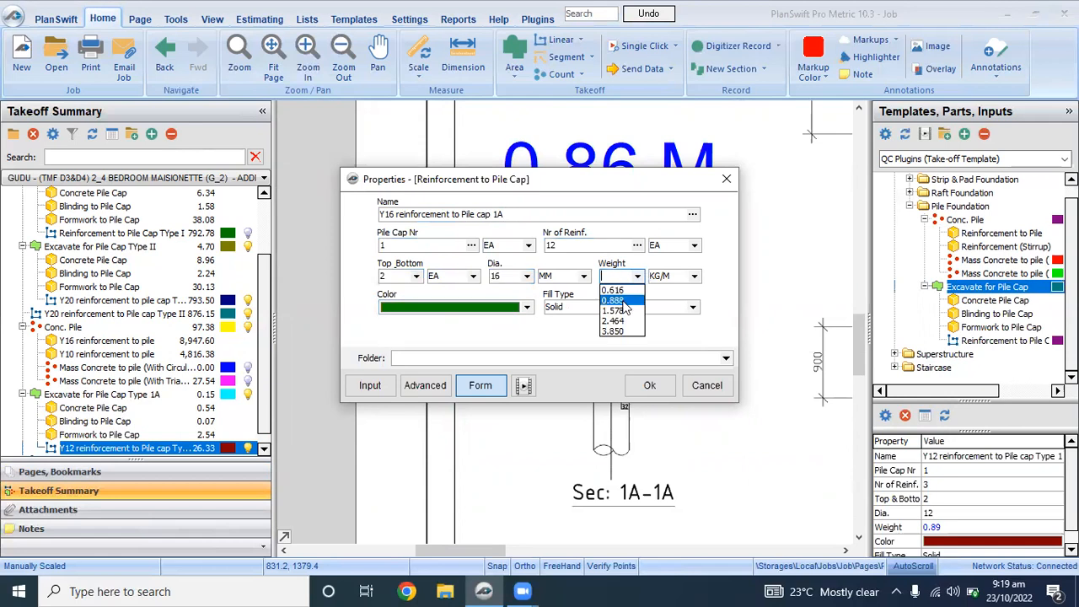
pyautogui.click(622, 291)
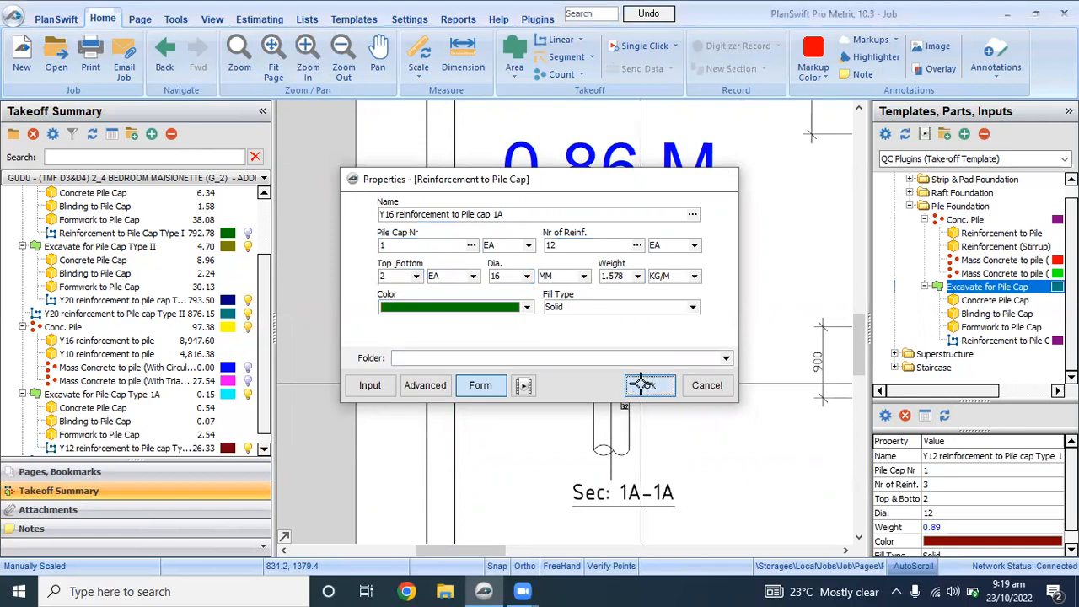
pyautogui.click(648, 385)
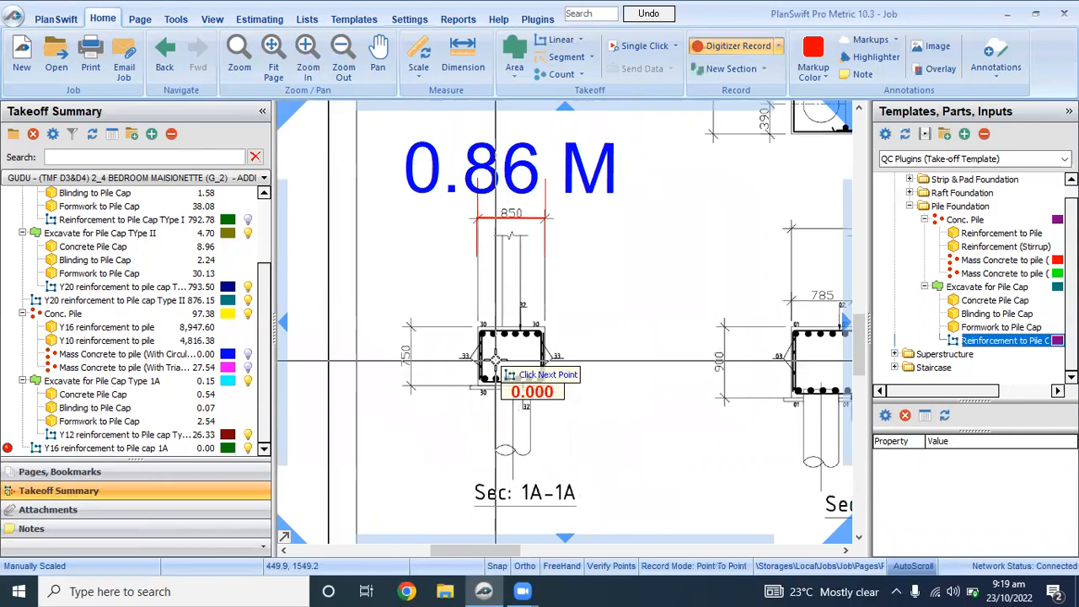
# Step: Trace the Y16 bar in section 1A-1A about 0.63 m up the left side, across the top and about 0.60 m down the right, and stop recording
pyautogui.scroll(-3, 505, 387)
pyautogui.scroll(3, 514, 281)
pyautogui.scroll(3, 513, 281)
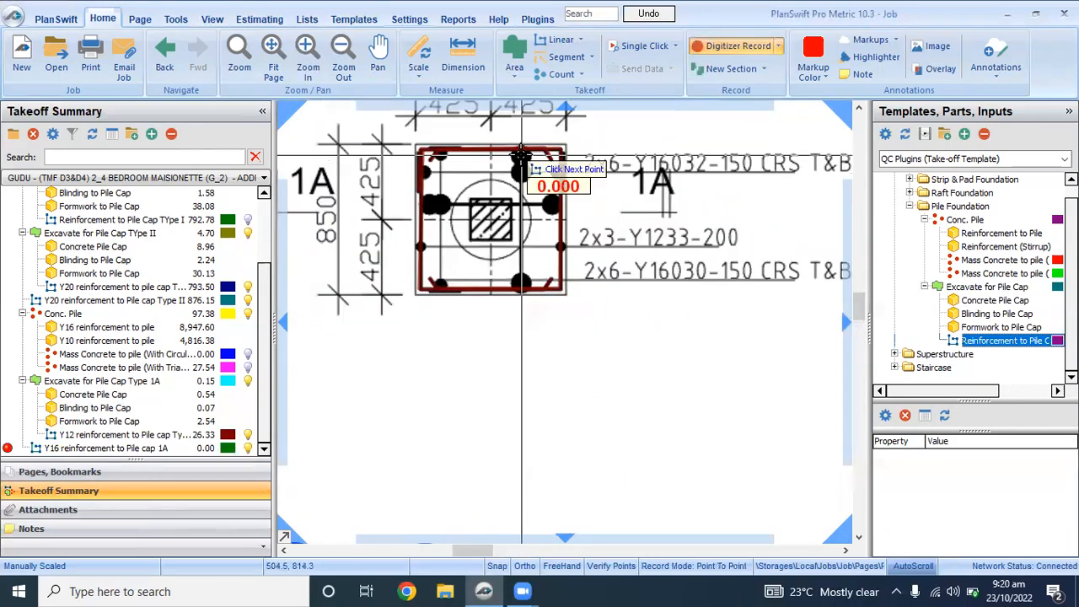
pyautogui.scroll(-3, 528, 301)
pyautogui.scroll(5, 465, 487)
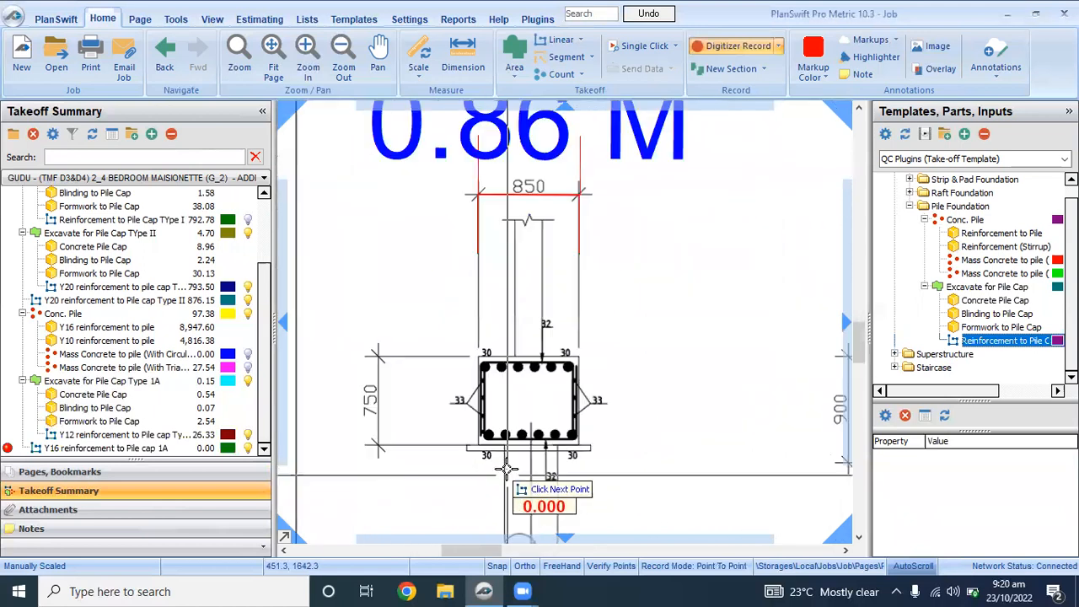
pyautogui.scroll(1, 474, 437)
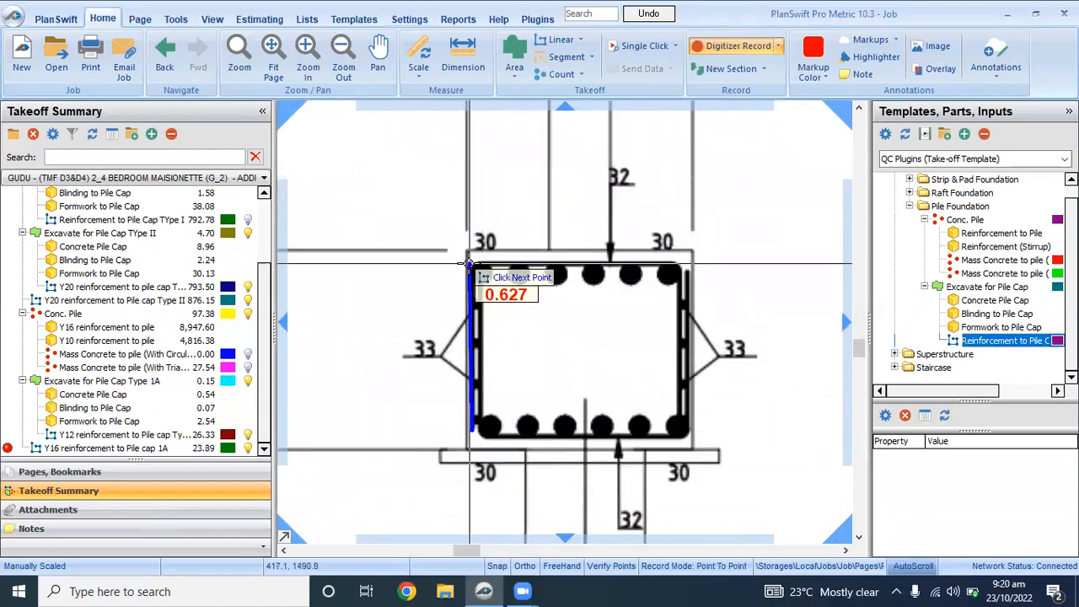
pyautogui.click(470, 264)
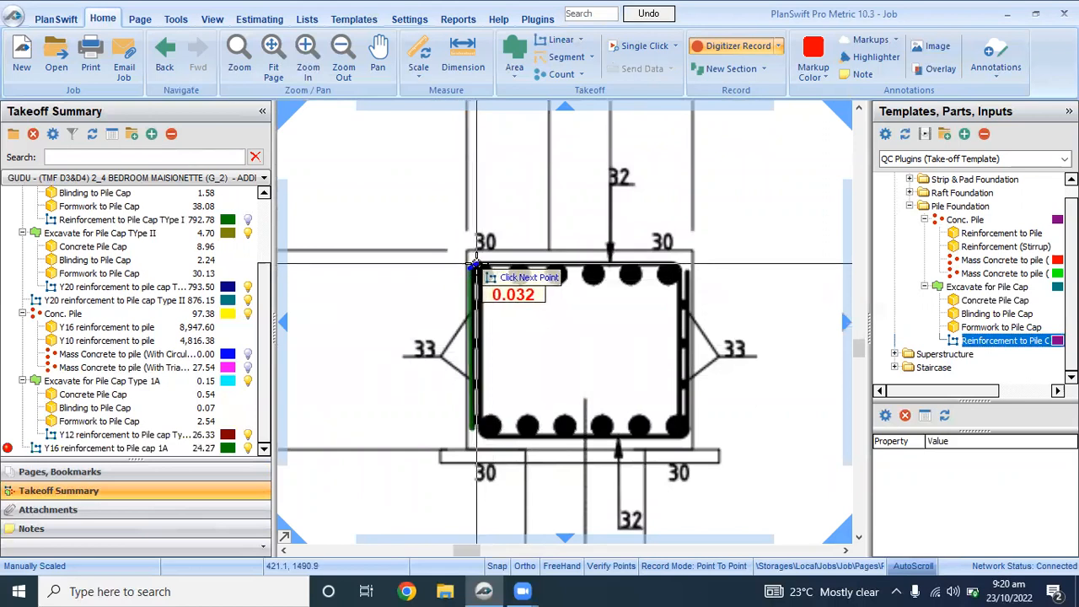
pyautogui.click(675, 264)
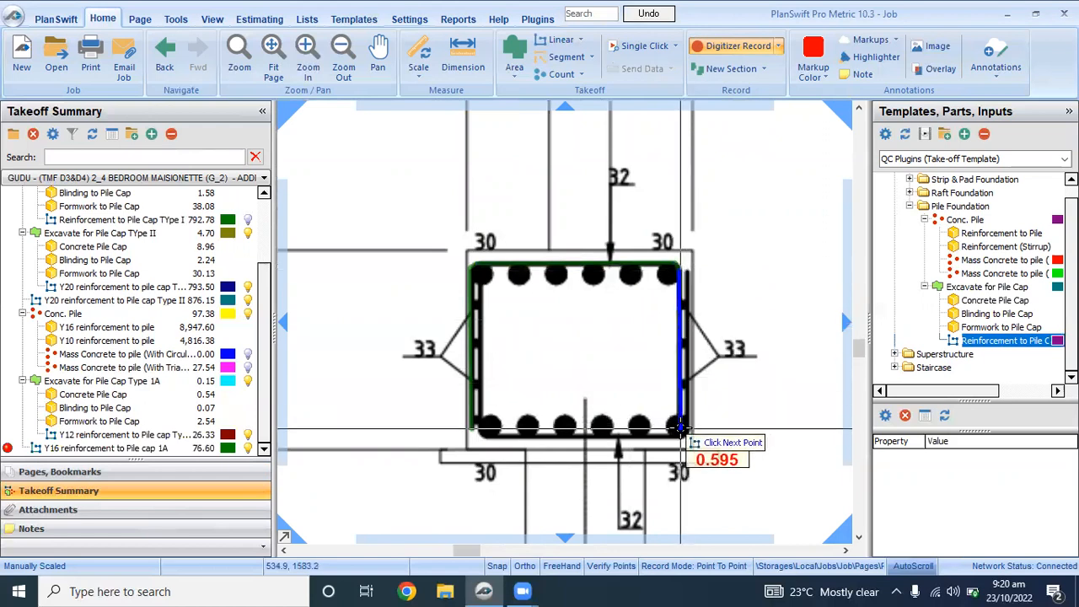
pyautogui.click(680, 428)
pyautogui.press('Escape')
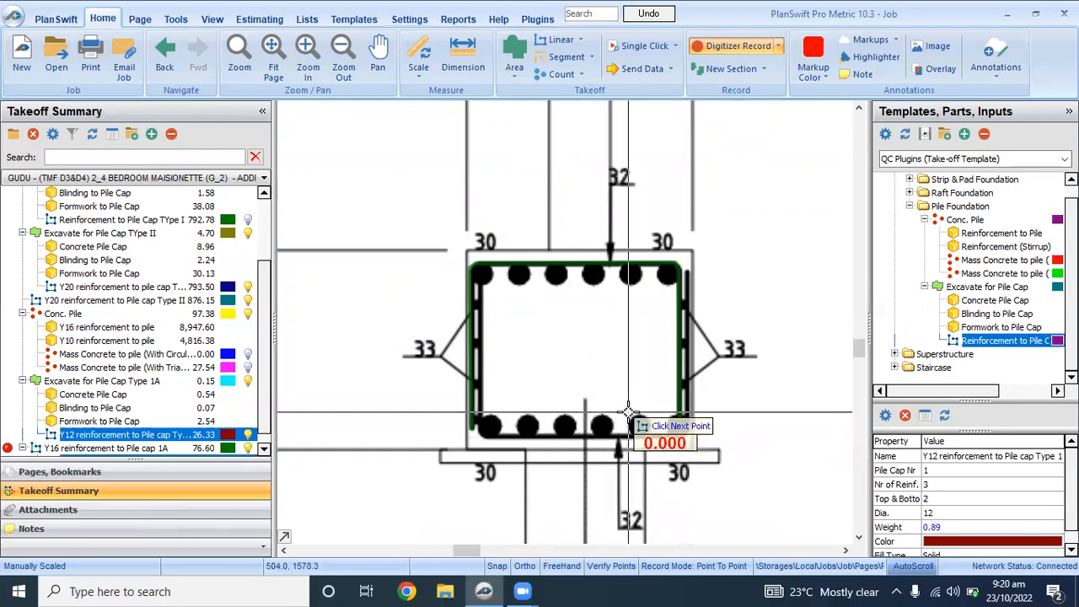
pyautogui.click(712, 46)
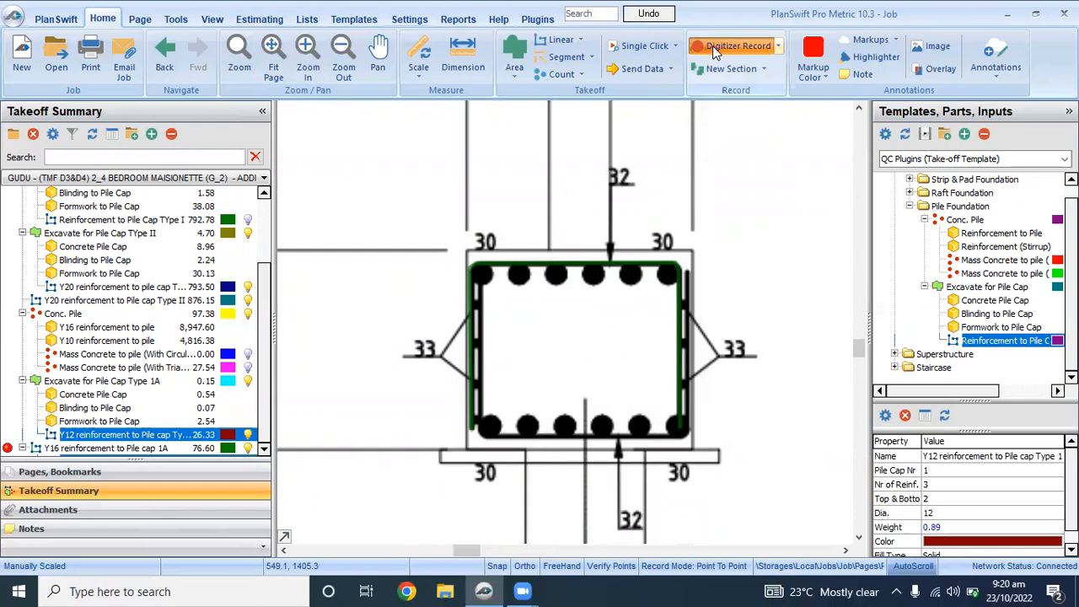
# Step: Look over the pile cap types on the sheet and examine the P.C.T.1 plan's size, quantity and bar labels
pyautogui.scroll(-5, 543, 269)
pyautogui.scroll(3, 506, 235)
pyautogui.scroll(-1, 500, 229)
pyautogui.scroll(-3, 500, 229)
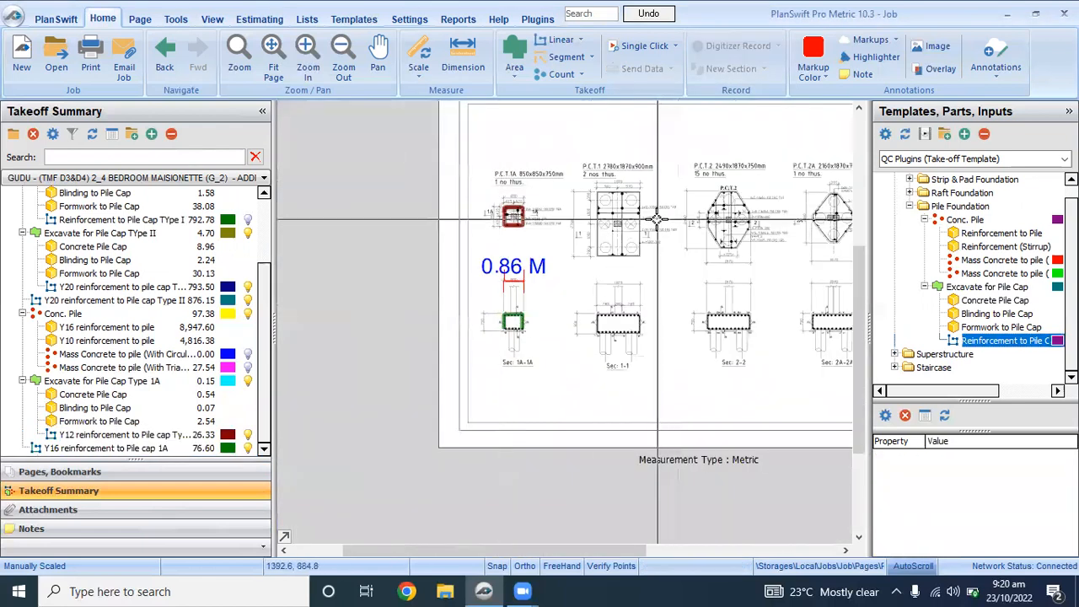
pyautogui.scroll(3, 646, 202)
pyautogui.scroll(-3, 645, 202)
pyautogui.scroll(3, 621, 338)
pyautogui.scroll(-3, 590, 371)
pyautogui.scroll(3, 553, 241)
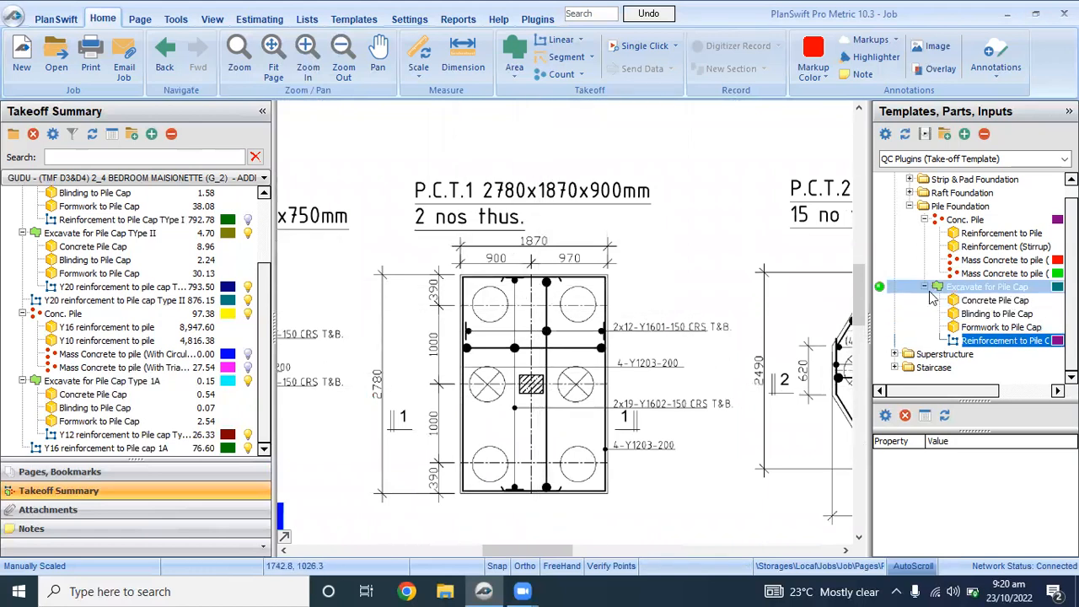
# Step: Create a pile cap excavation item named "Excavate for Pile Cap Type 1" with 2 pile caps
pyautogui.doubleClick(881, 288)
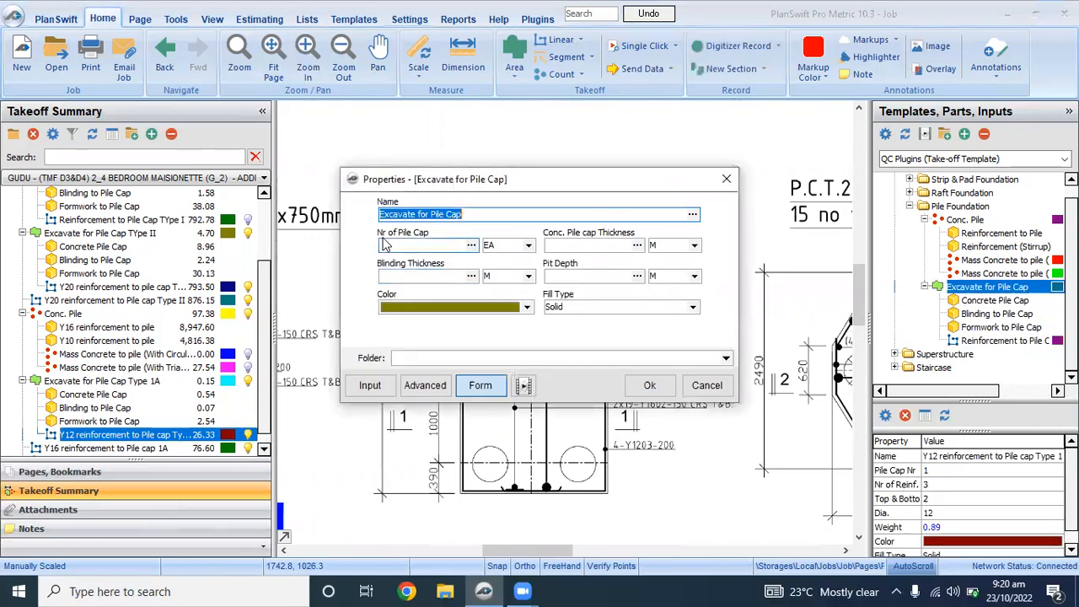
pyautogui.moveTo(475, 186); pyautogui.dragTo(583, 304)
pyautogui.click(584, 332)
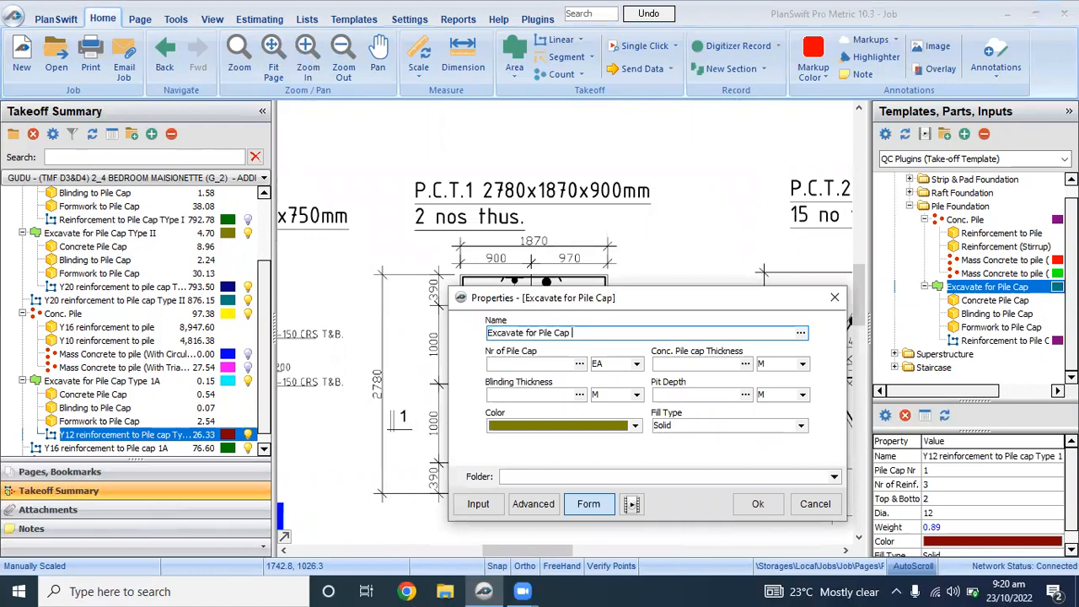
pyautogui.write('Type 1')
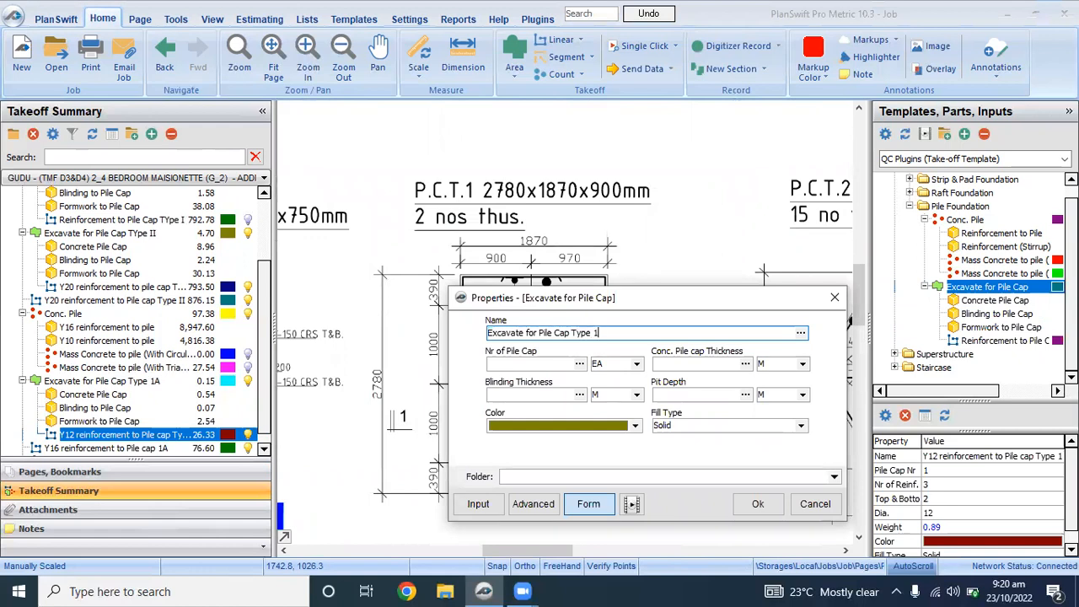
pyautogui.click(531, 363)
pyautogui.click(531, 363)
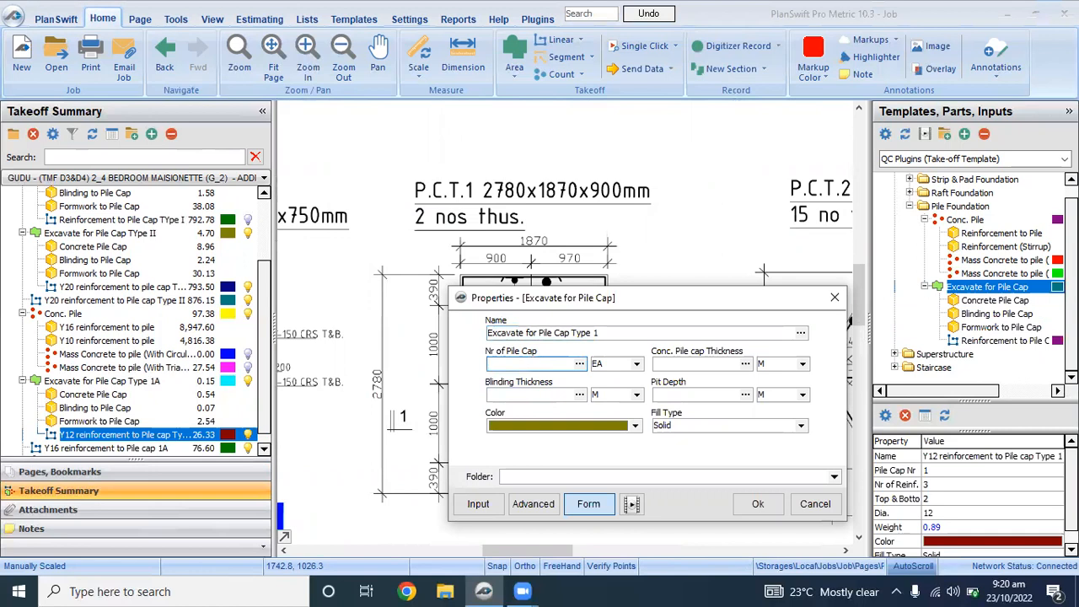
# Step: Set the Type 1 item's concrete thickness to 0.90 m, blinding thickness to 0.1 m and pit depth to 0.21 m, and start recording
pyautogui.click(715, 363)
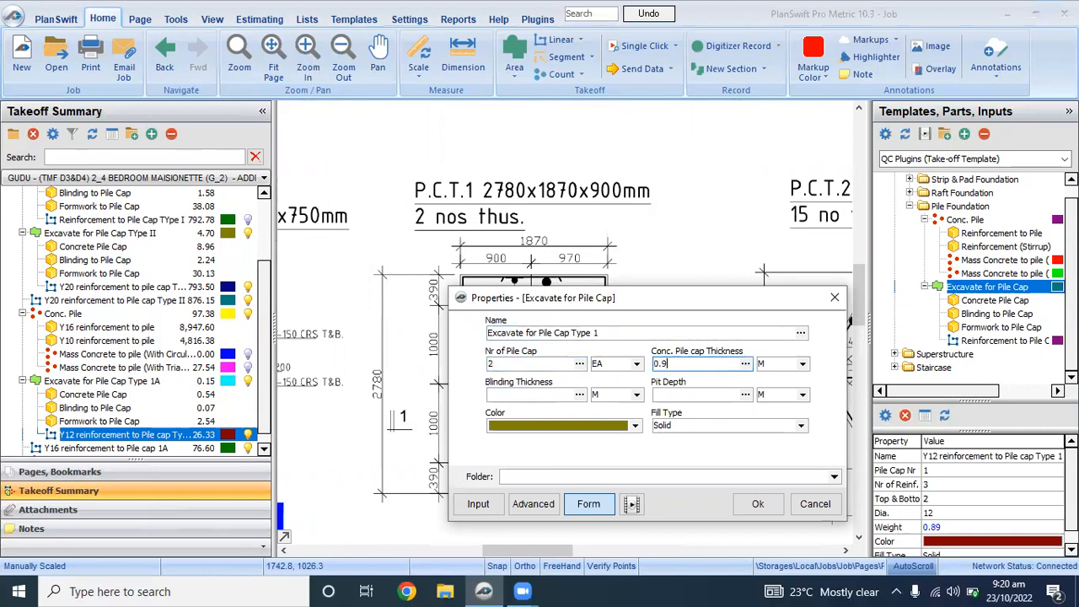
pyautogui.click(557, 396)
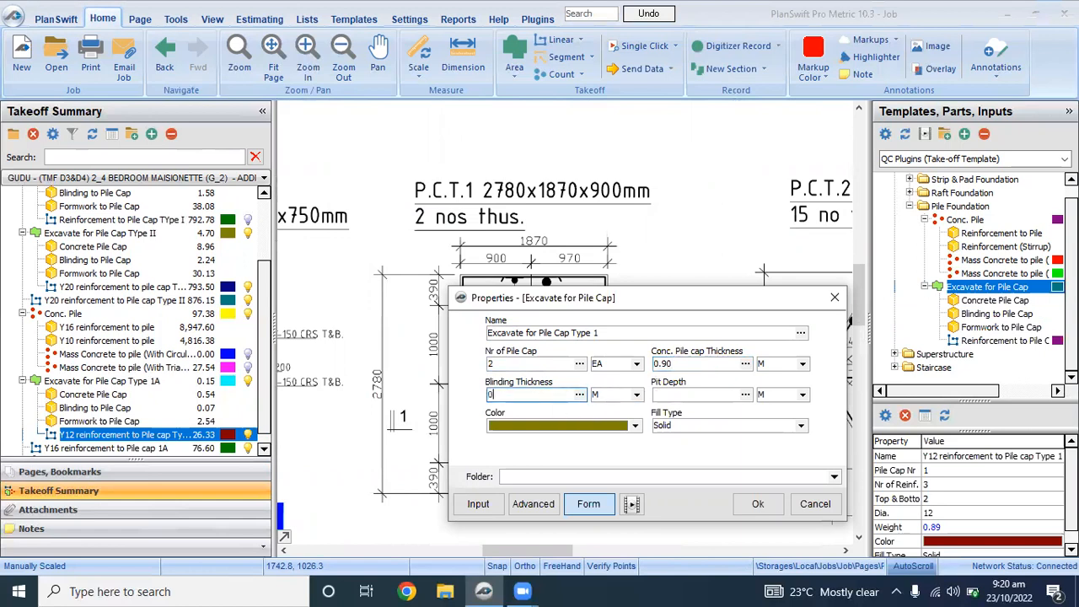
pyautogui.click(685, 394)
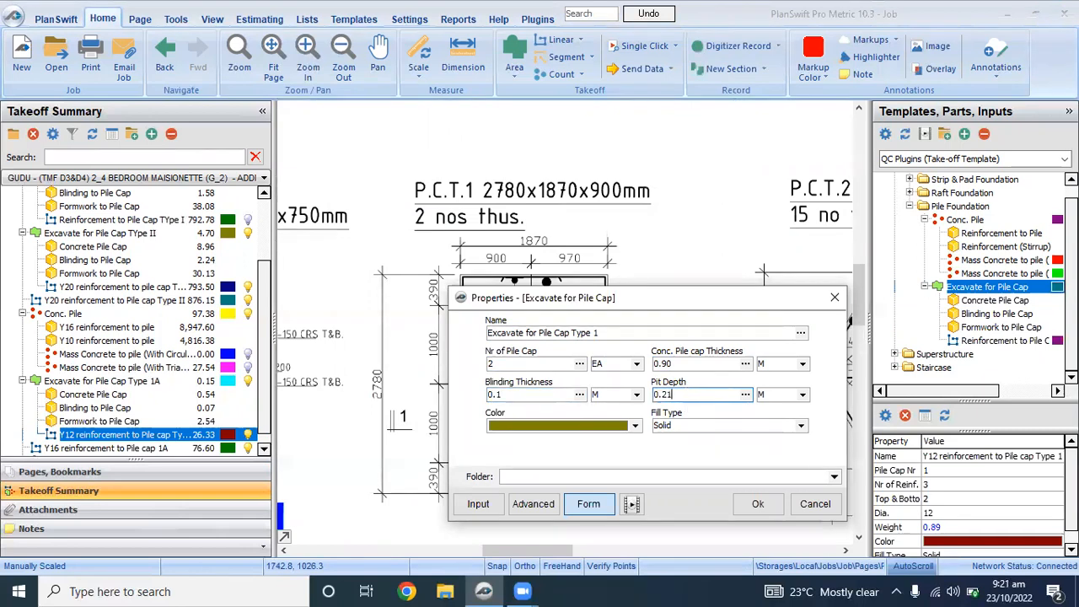
pyautogui.click(756, 503)
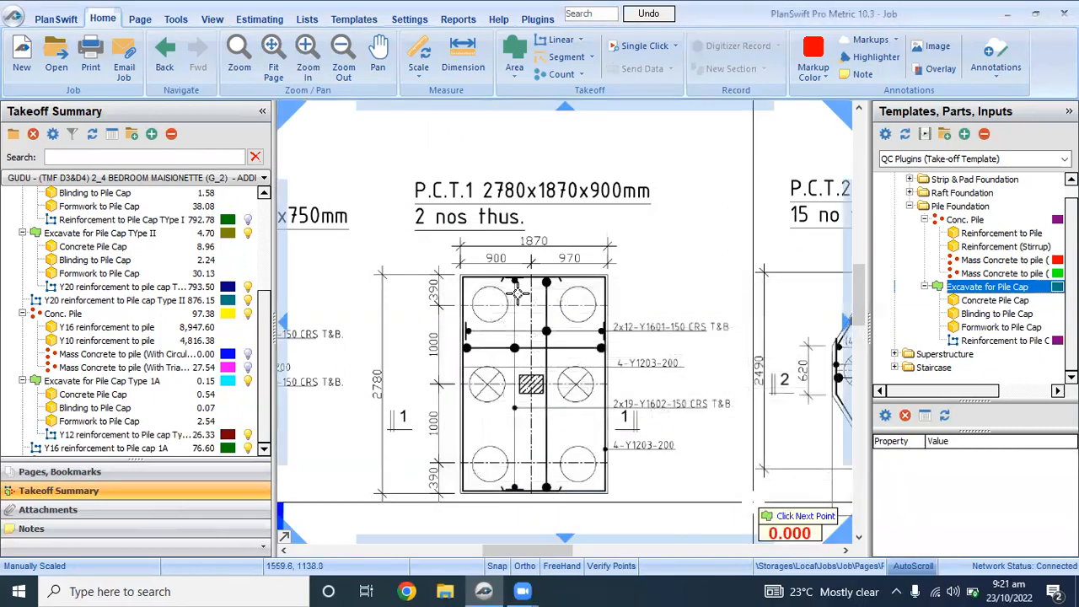
# Step: Trace the rectangular outer outline of the P.C.T.1 plan corner by corner, about 1.87 m wide, and stop recording
pyautogui.scroll(5, 482, 268)
pyautogui.click(413, 264)
pyautogui.scroll(-3, 418, 268)
pyautogui.scroll(4, 567, 268)
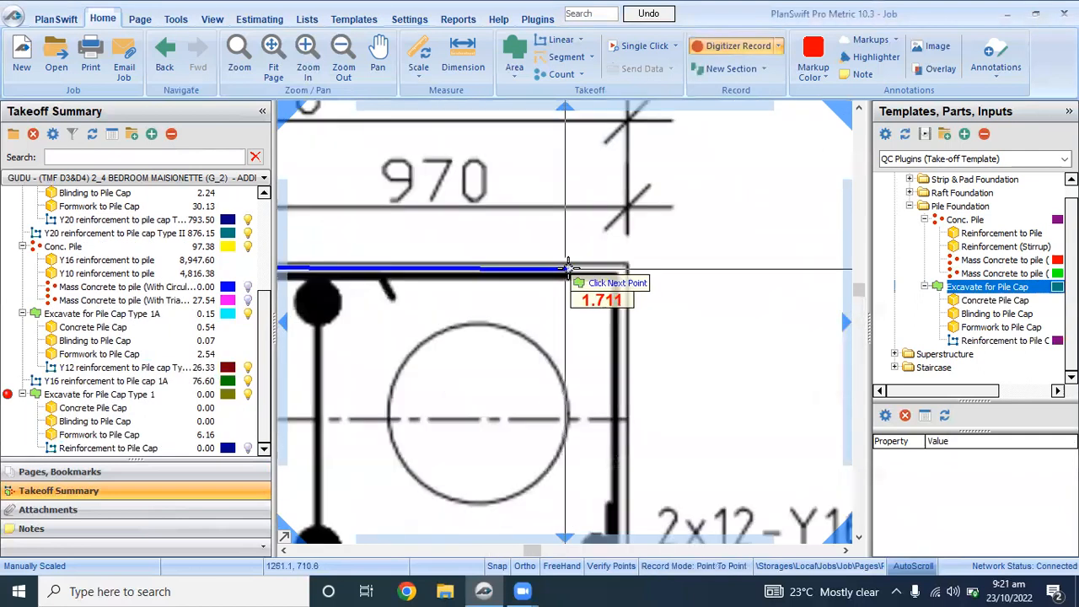
pyautogui.click(628, 265)
pyautogui.scroll(-3, 641, 404)
pyautogui.scroll(5, 638, 445)
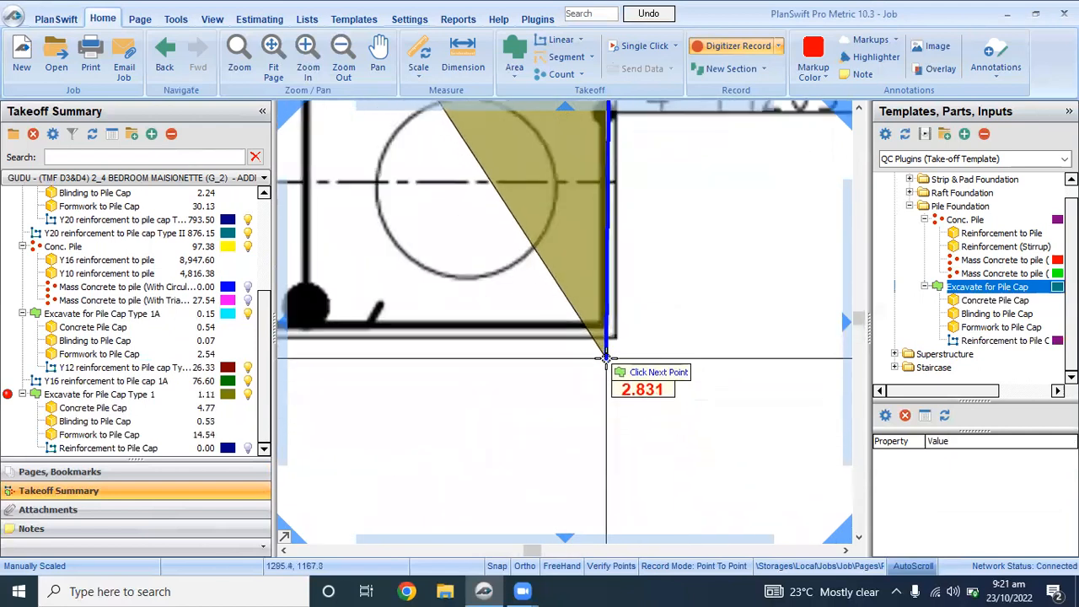
pyautogui.click(615, 337)
pyautogui.scroll(-3, 573, 341)
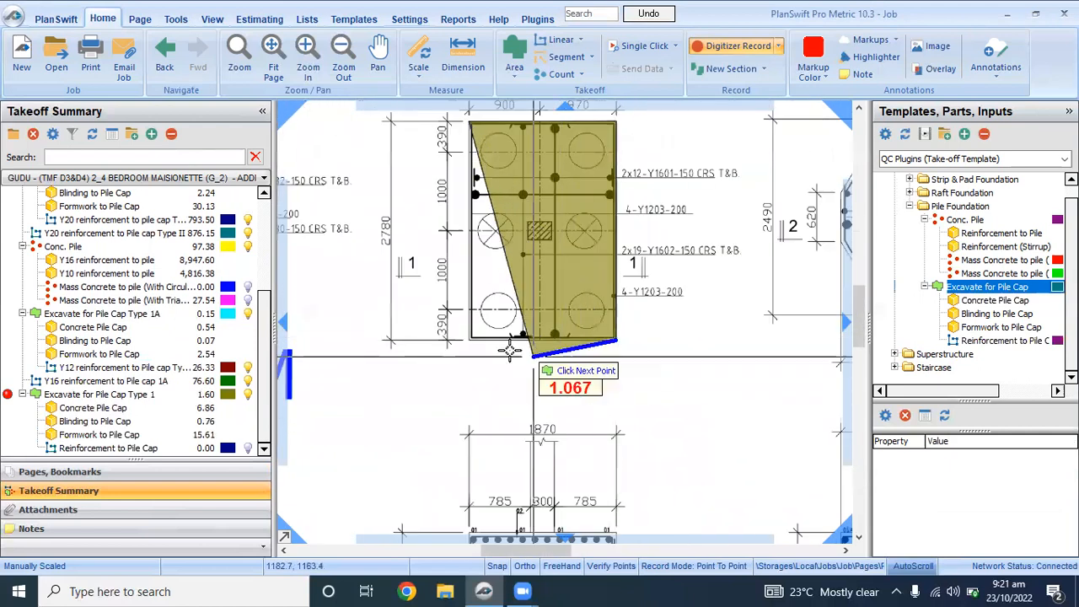
pyautogui.scroll(5, 472, 345)
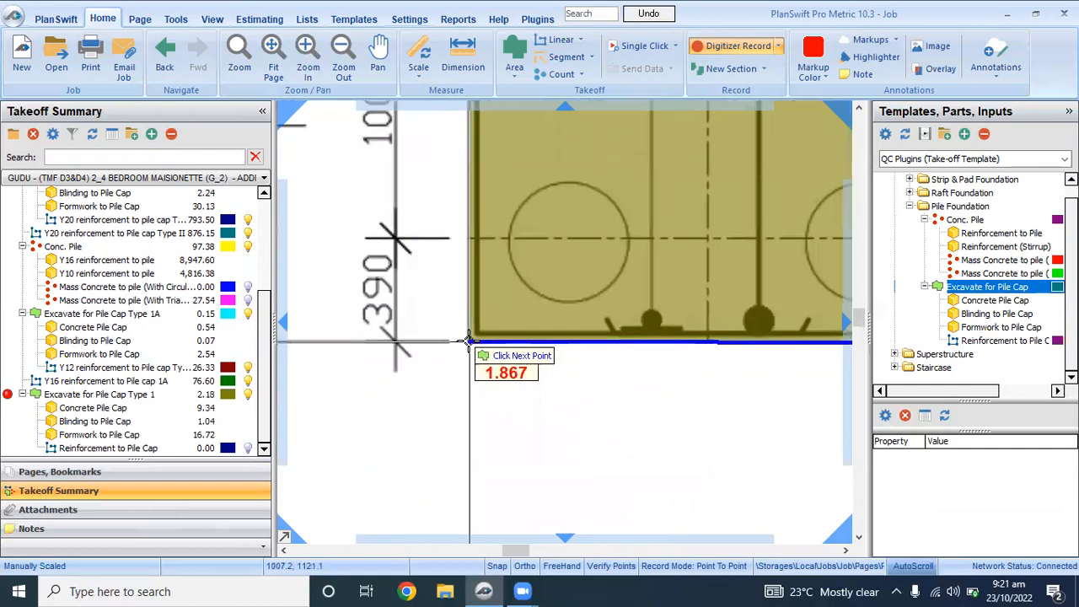
pyautogui.click(470, 341)
pyautogui.scroll(-3, 474, 345)
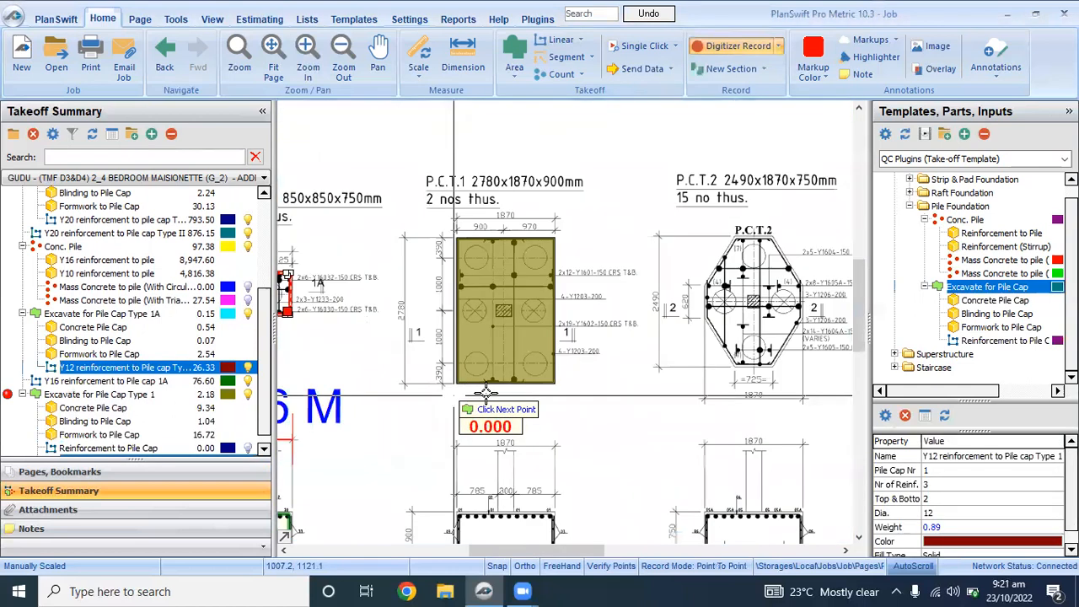
pyautogui.click(724, 47)
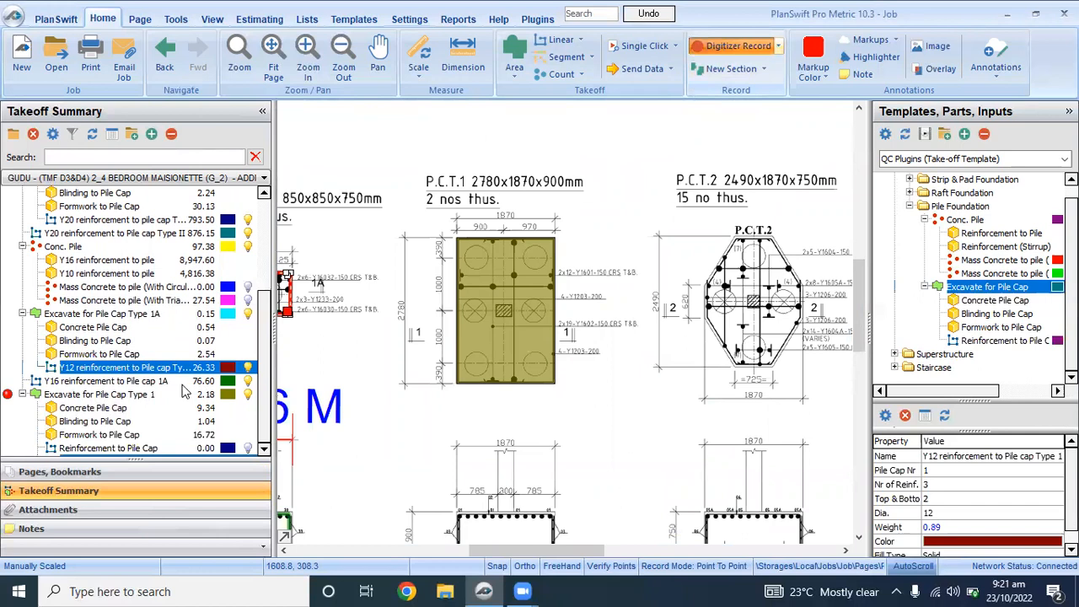
# Step: Hide the Type 1 excavation takeoff and the Type 1A Y16 and Y12 reinforcement takeoffs on the drawing
pyautogui.click(184, 426)
pyautogui.click(116, 396)
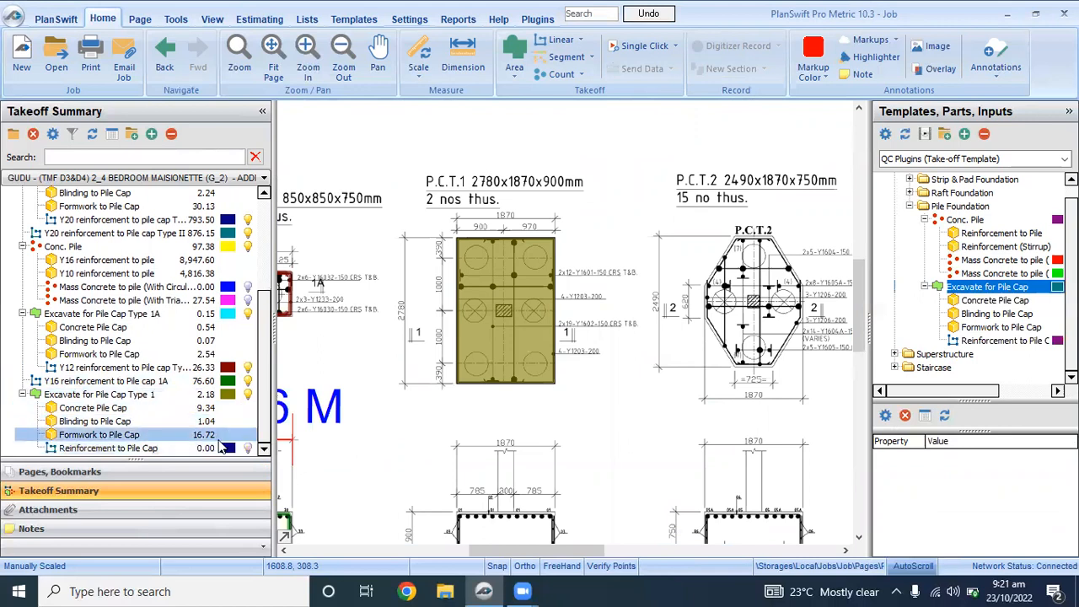
pyautogui.click(157, 448)
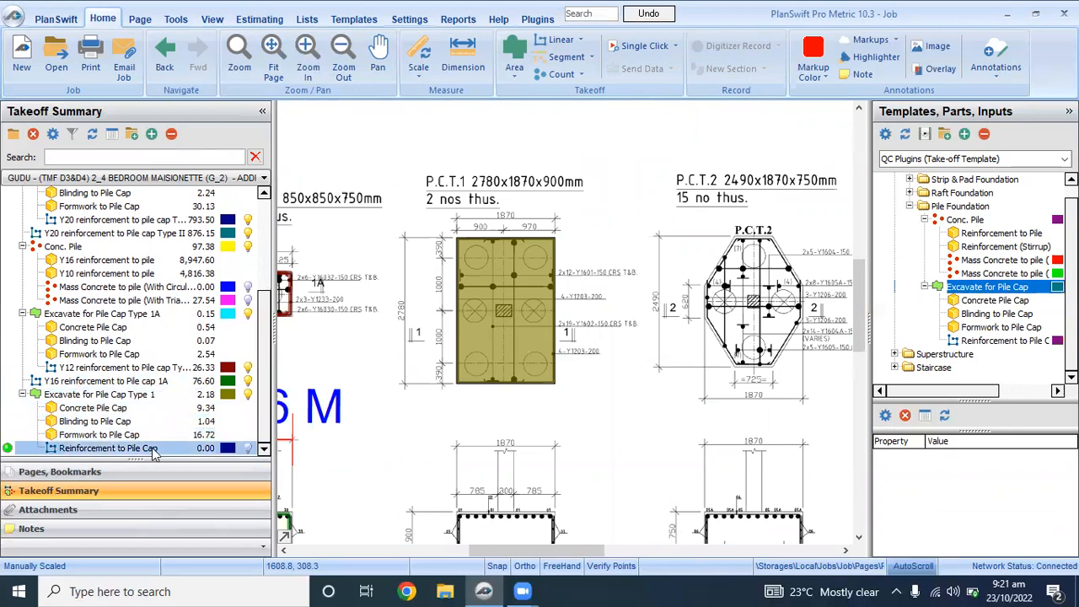
pyautogui.click(247, 394)
pyautogui.click(248, 382)
pyautogui.click(247, 369)
# Step: Rename the Type 1 excavation's reinforcement item as "Y12 reinforcement to pile cap 1"
pyautogui.scroll(2, 480, 245)
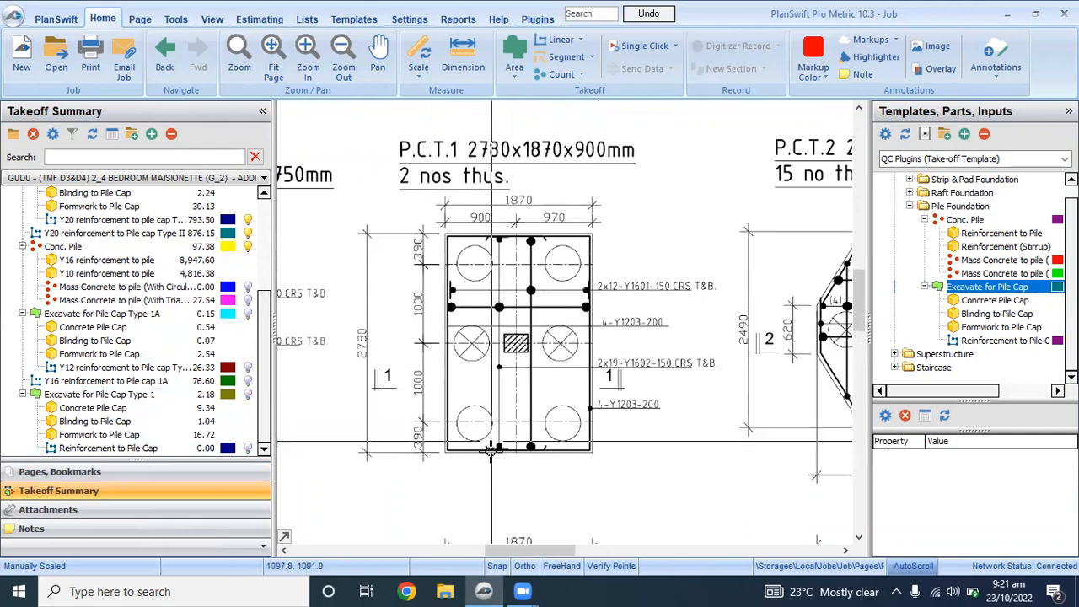
pyautogui.scroll(4, 491, 452)
pyautogui.scroll(-2, 523, 426)
pyautogui.click(46, 448)
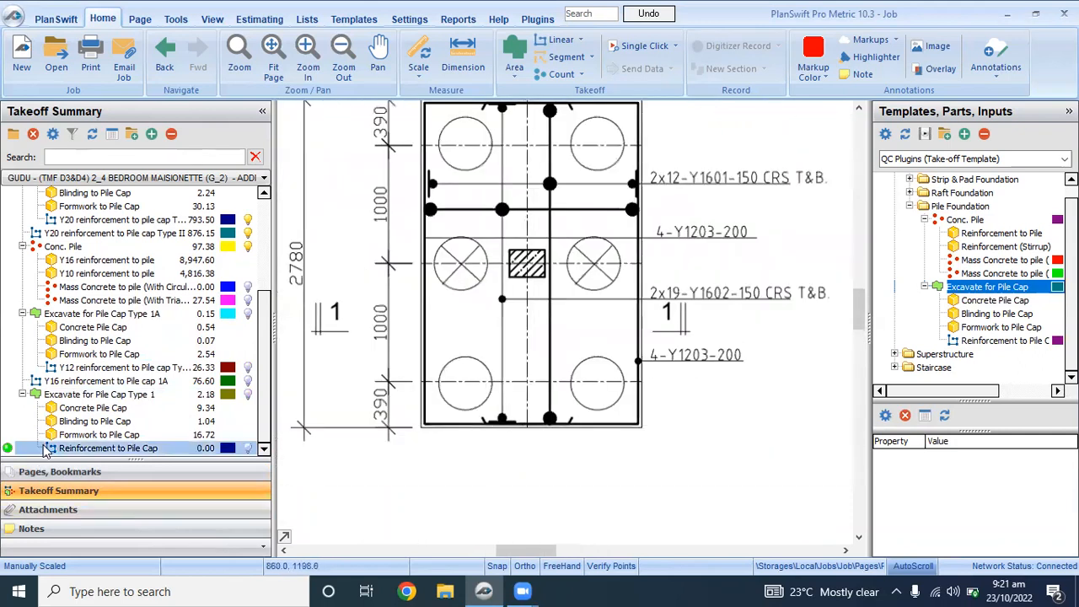
pyautogui.doubleClick(76, 448)
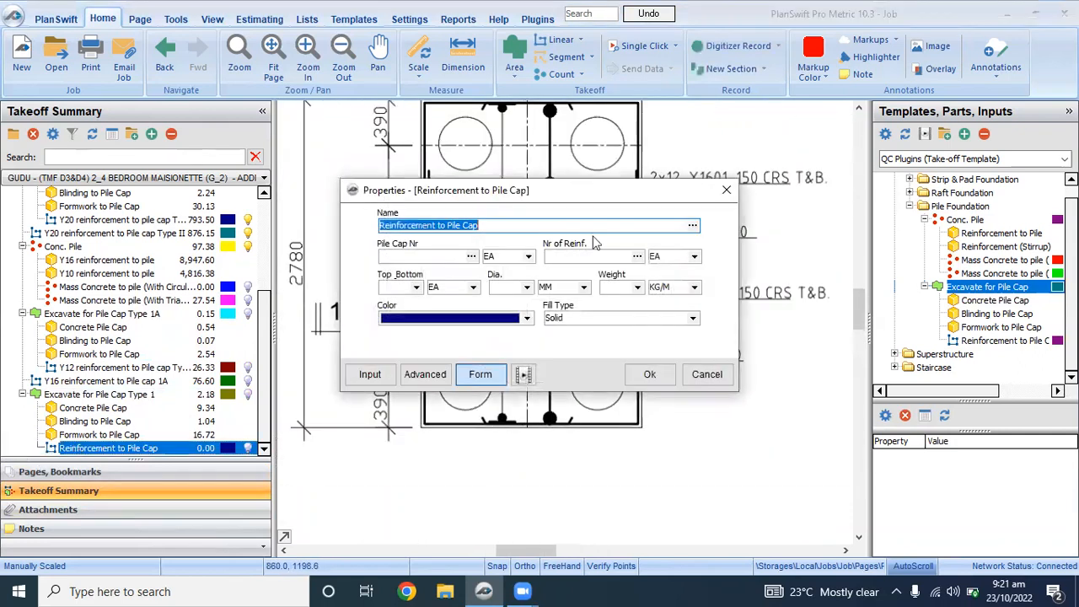
pyautogui.moveTo(585, 188); pyautogui.dragTo(589, 257)
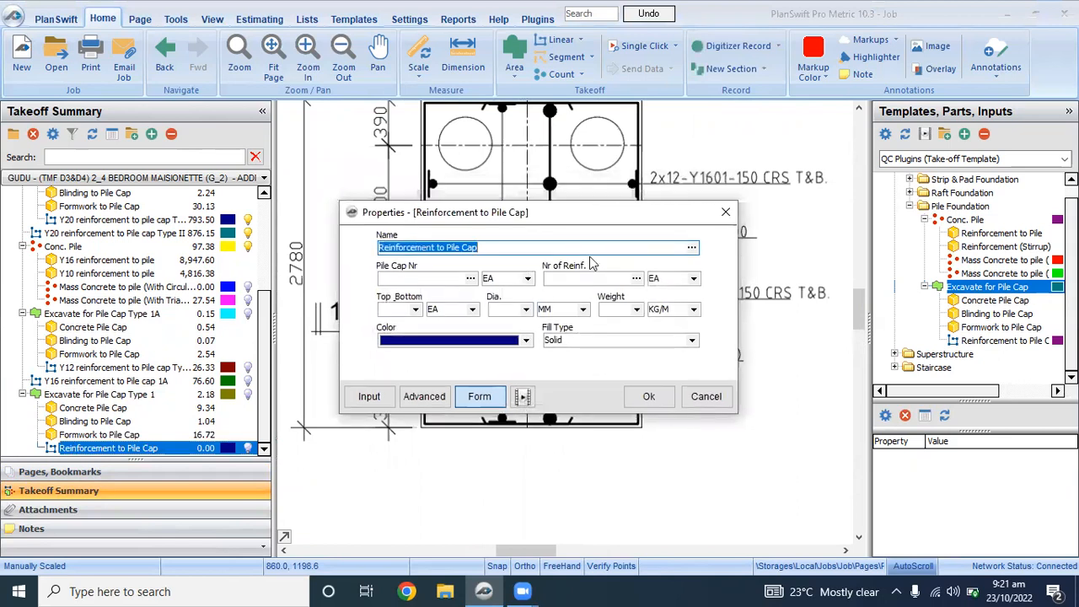
pyautogui.moveTo(590, 263); pyautogui.dragTo(598, 481)
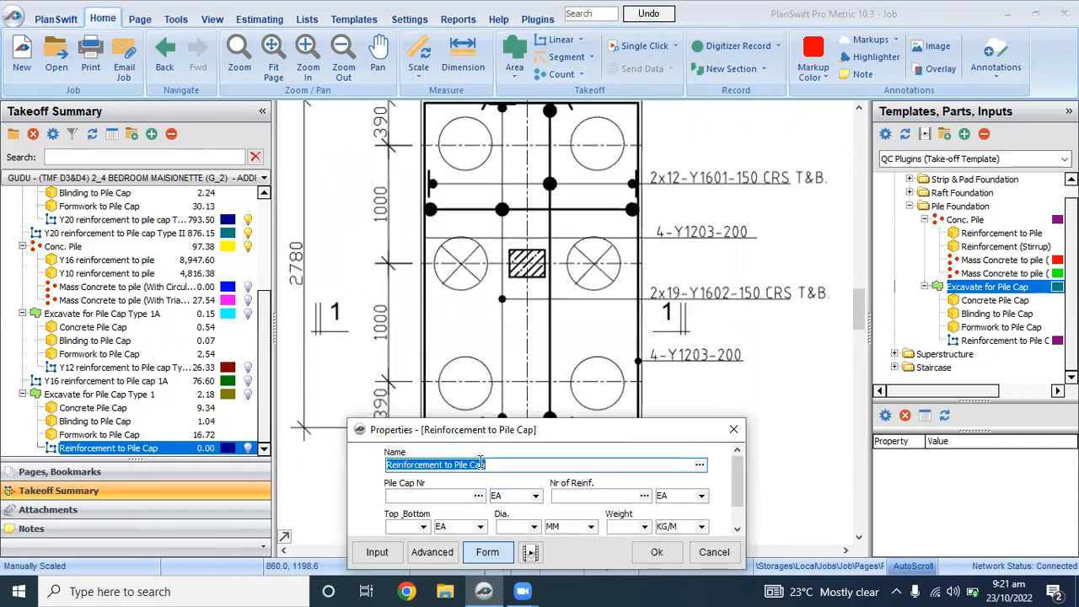
pyautogui.write('Y12 r')
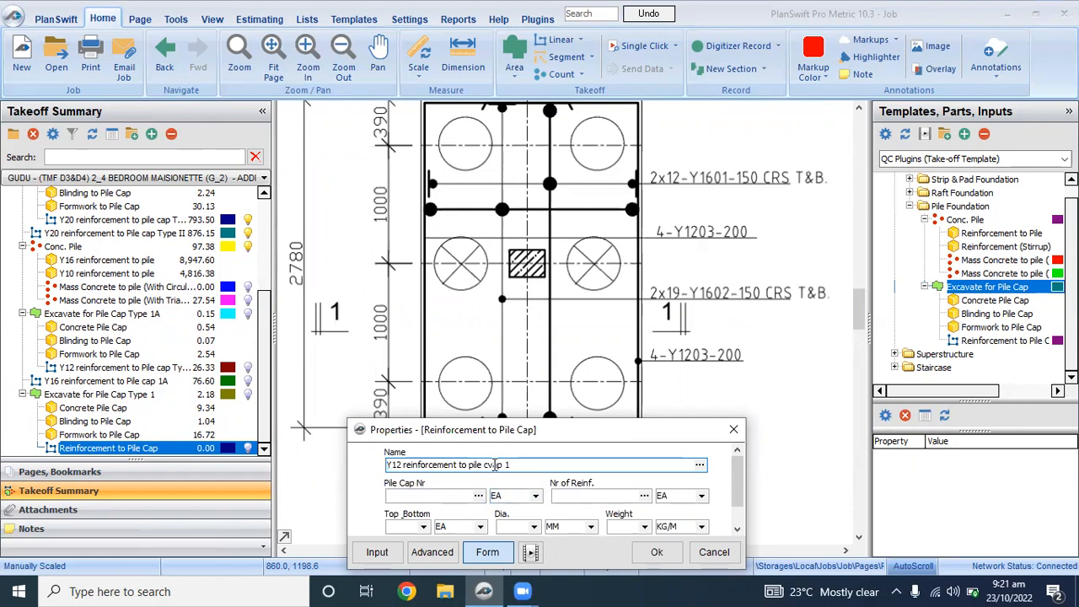
# Step: Set the Y12 item's number of pile caps to 2 and its number of reinforcement bars to 4
pyautogui.click(433, 495)
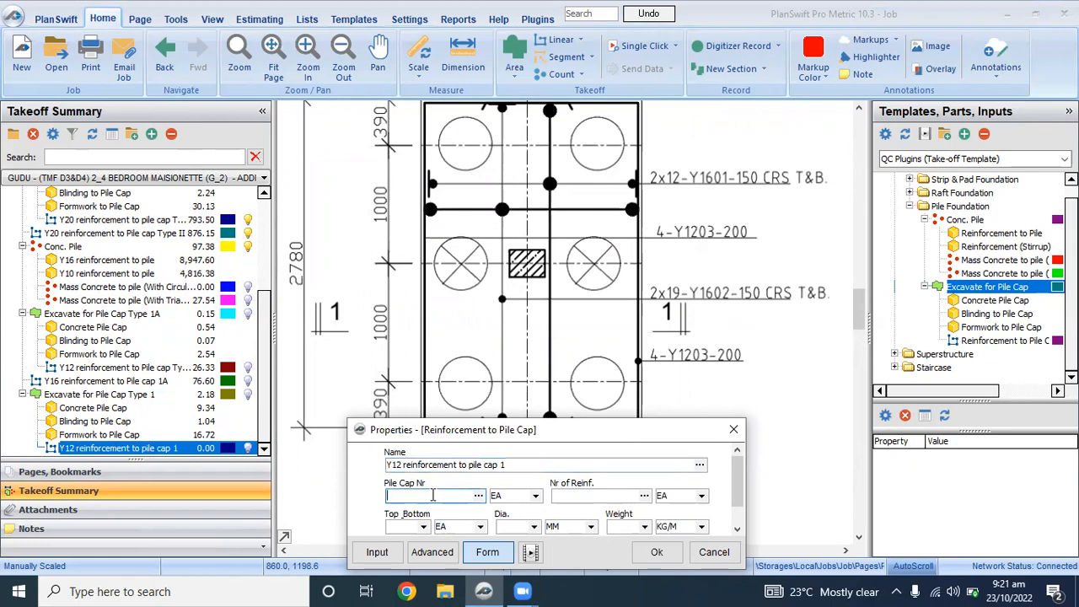
pyautogui.write('2')
pyautogui.click(596, 496)
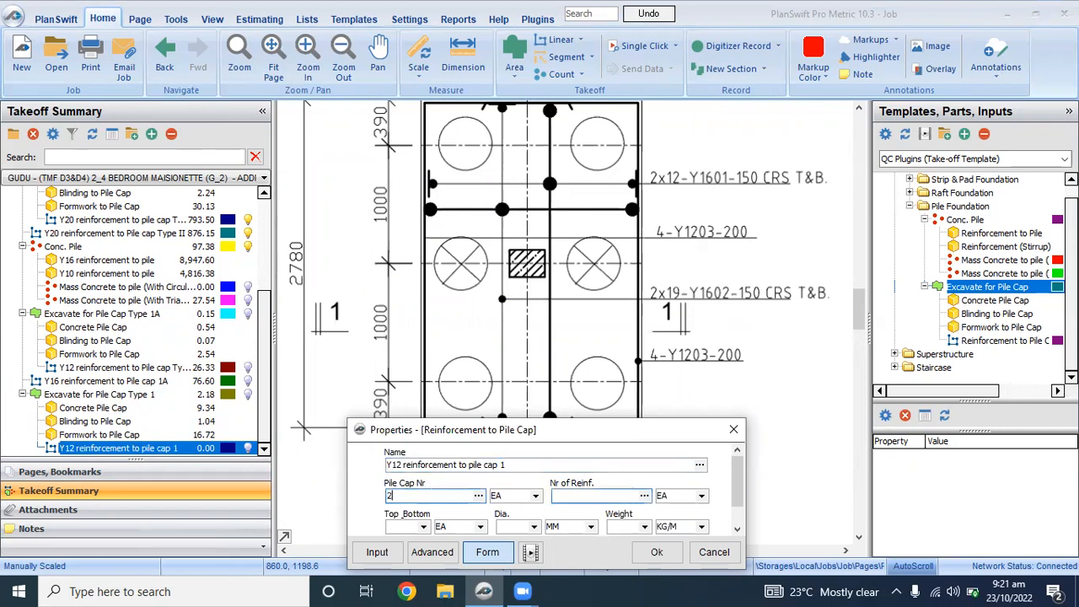
pyautogui.write('4')
pyautogui.moveTo(595, 433); pyautogui.dragTo(527, 255)
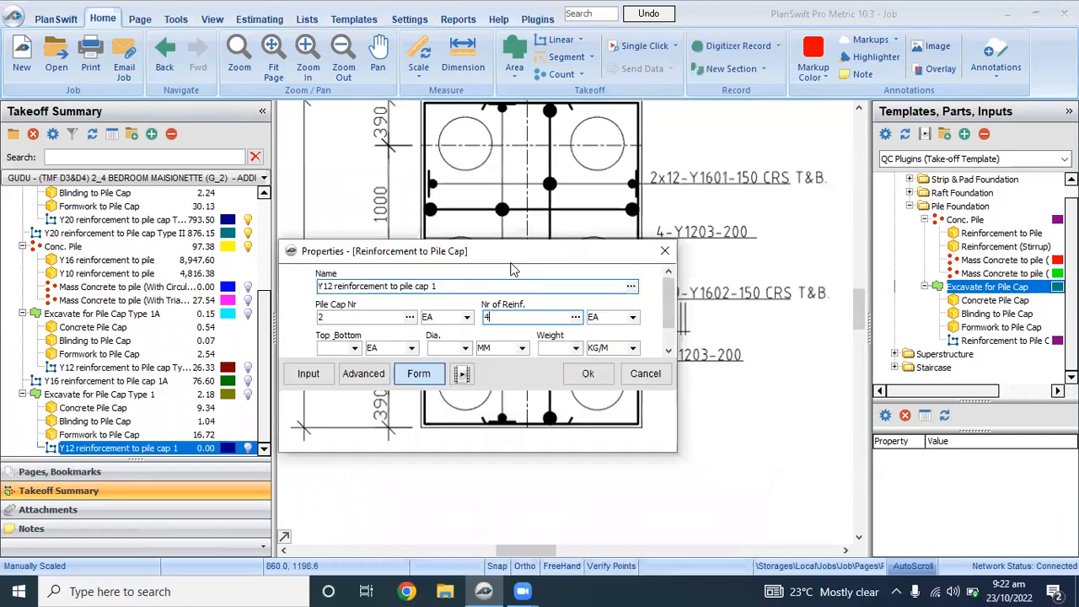
# Step: Set the Y12 item's top/bottom multiplier to 1, diameter to 12 mm and weight to 0.888 kg/m, and accept the properties
pyautogui.click(355, 348)
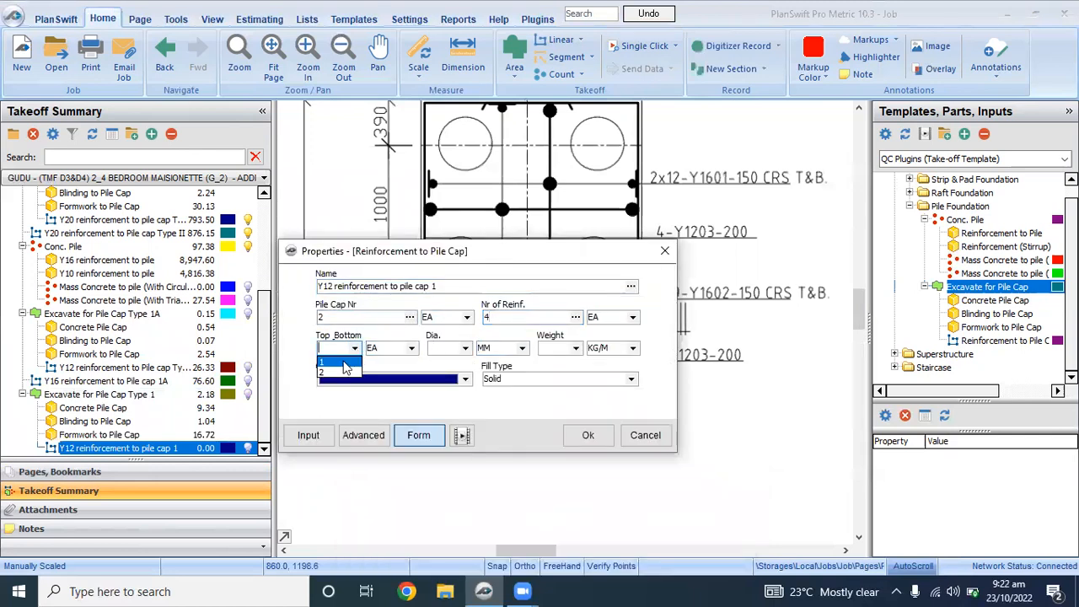
pyautogui.click(339, 363)
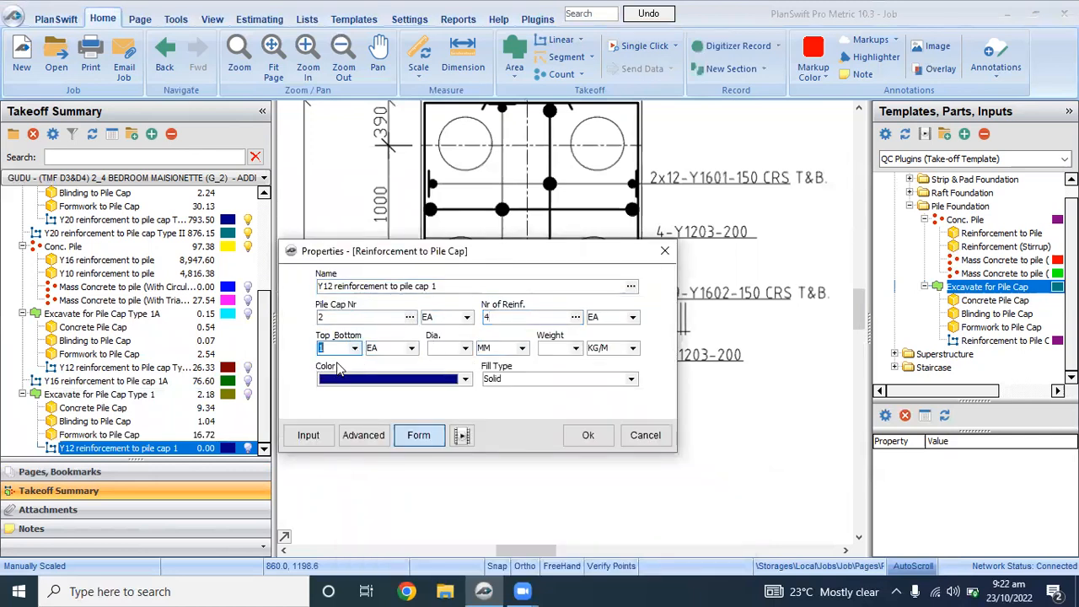
pyautogui.click(465, 348)
pyautogui.click(435, 372)
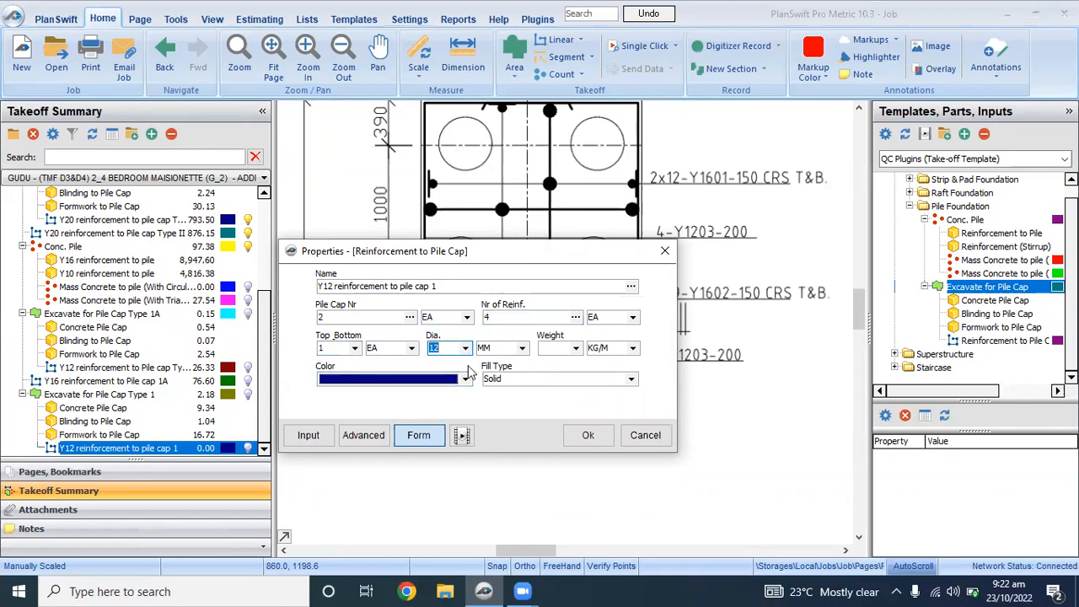
pyautogui.click(575, 348)
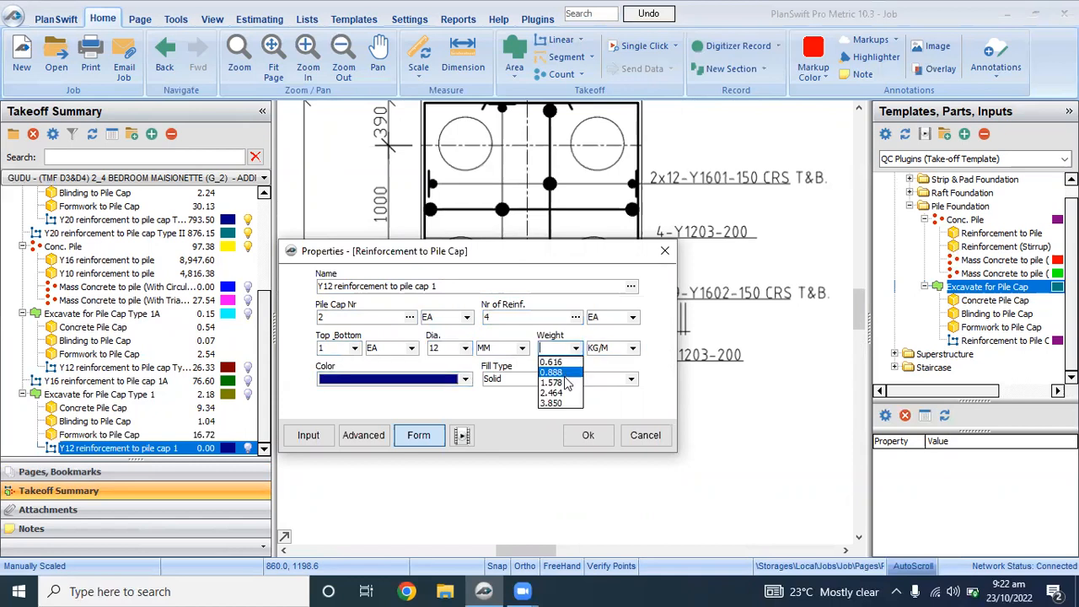
pyautogui.click(557, 373)
pyautogui.click(587, 434)
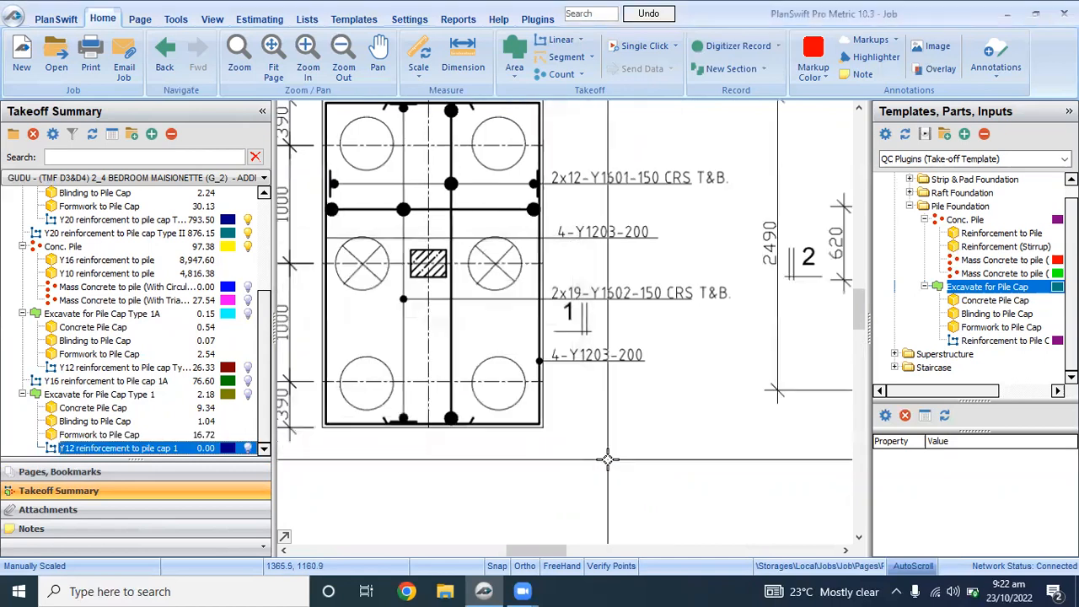
# Step: Start recording the Y12 item and trace the first bar from its hook on the P.C.T.1 plan's upper edge to the upper-right corner
pyautogui.scroll(-3, 563, 412)
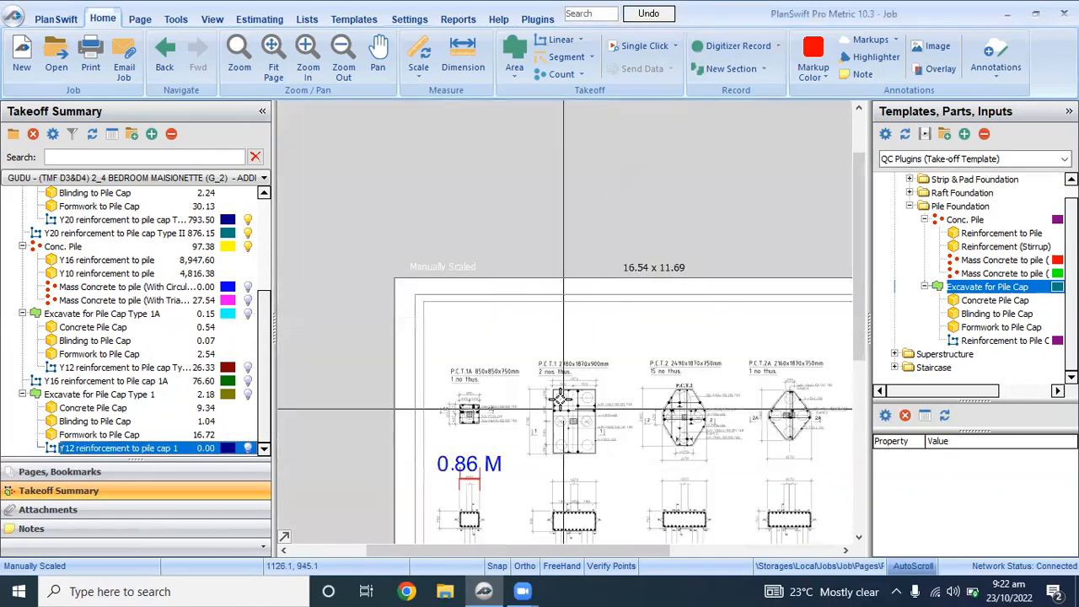
pyautogui.click(12, 447)
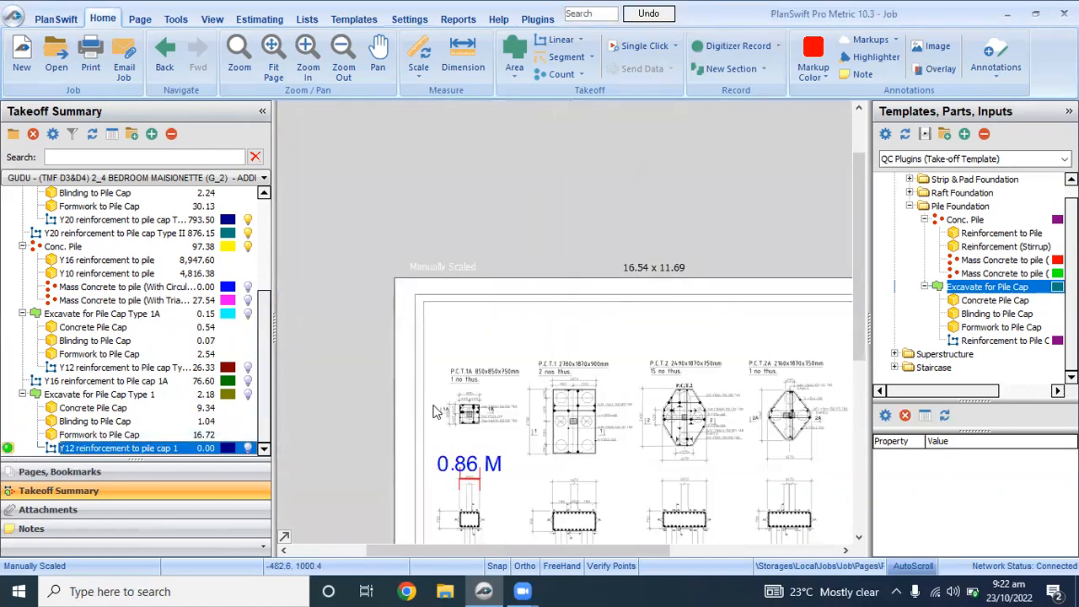
pyautogui.scroll(3, 574, 346)
pyautogui.scroll(2, 574, 341)
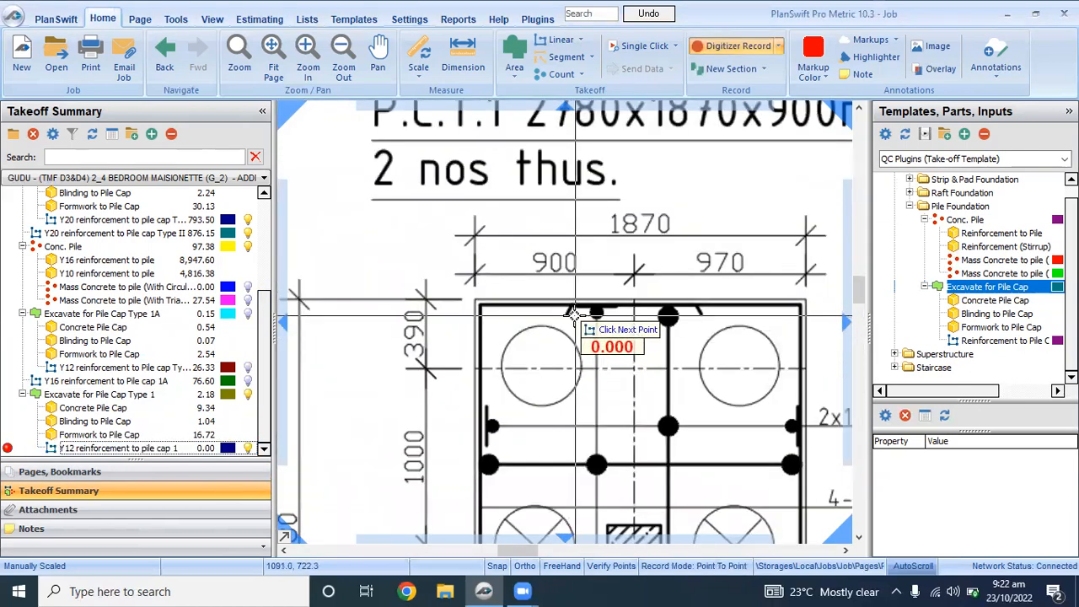
pyautogui.click(569, 314)
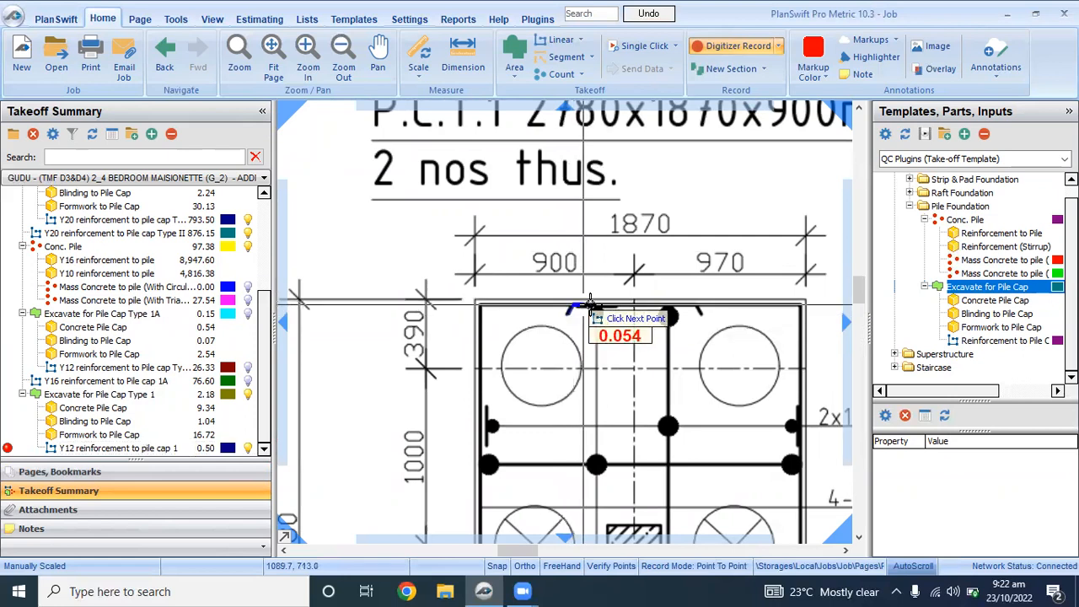
pyautogui.scroll(-3, 688, 308)
pyautogui.scroll(4, 742, 306)
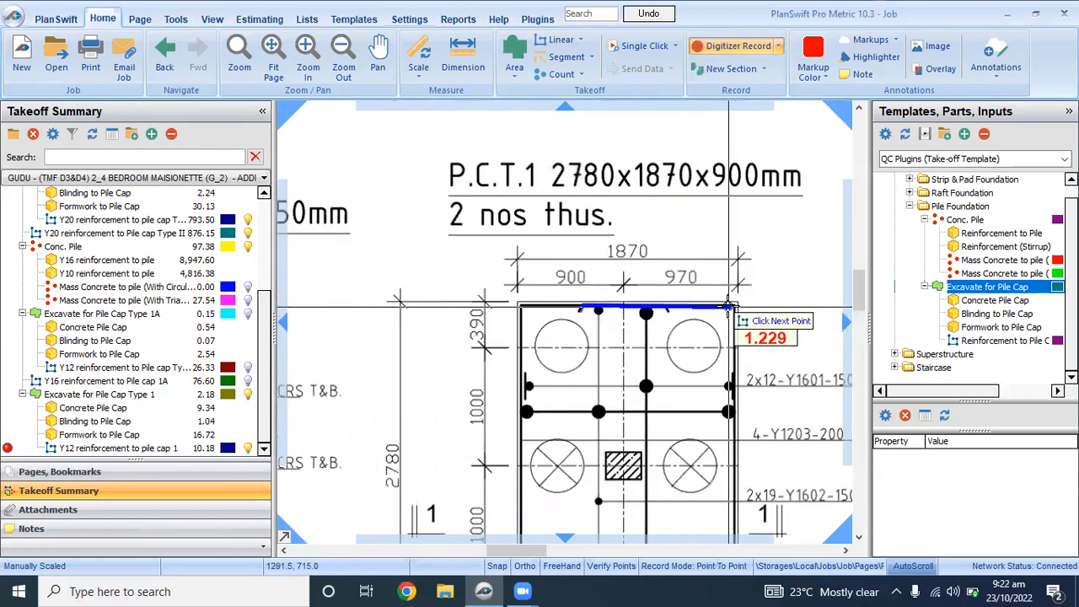
pyautogui.click(750, 302)
pyautogui.scroll(-5, 750, 339)
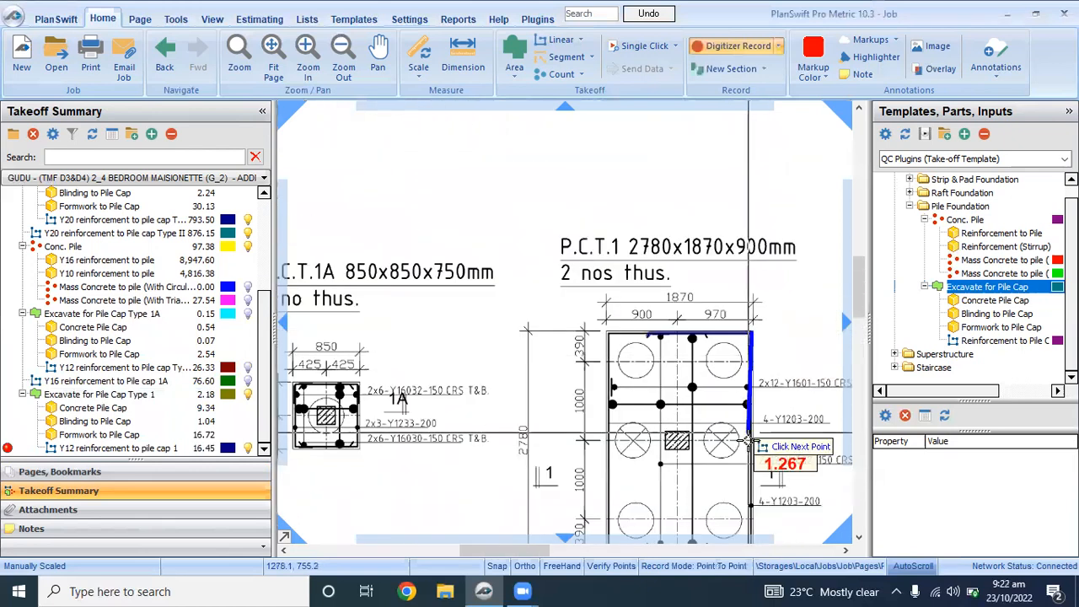
# Step: Continue the first Y12 bar down the plan's right side and along the lower edge to its end hook, and finish the section
pyautogui.scroll(5, 738, 480)
pyautogui.scroll(2, 695, 464)
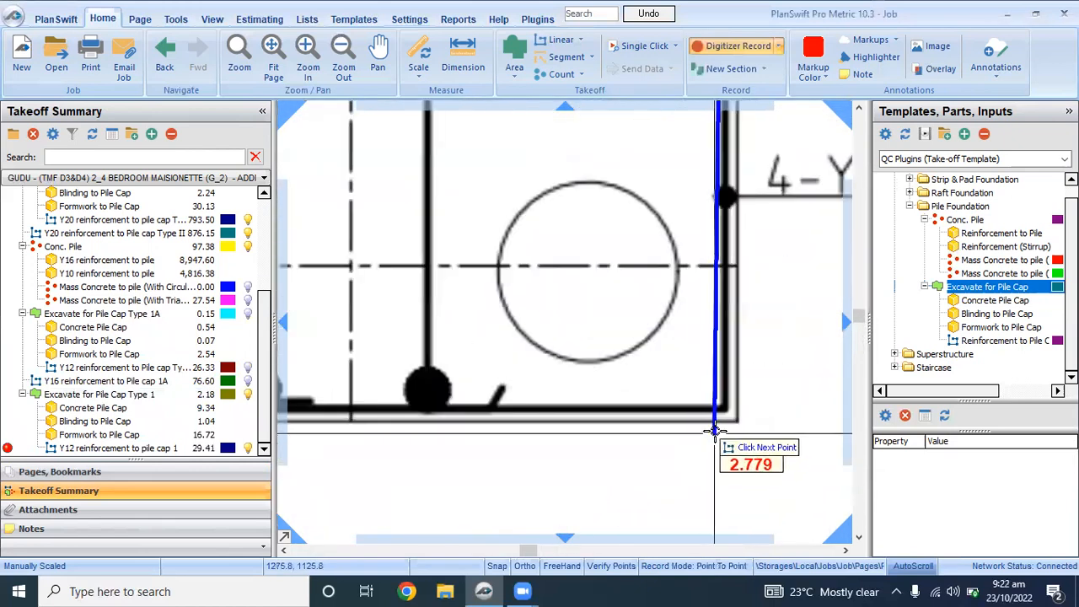
pyautogui.click(725, 408)
pyautogui.scroll(-4, 733, 413)
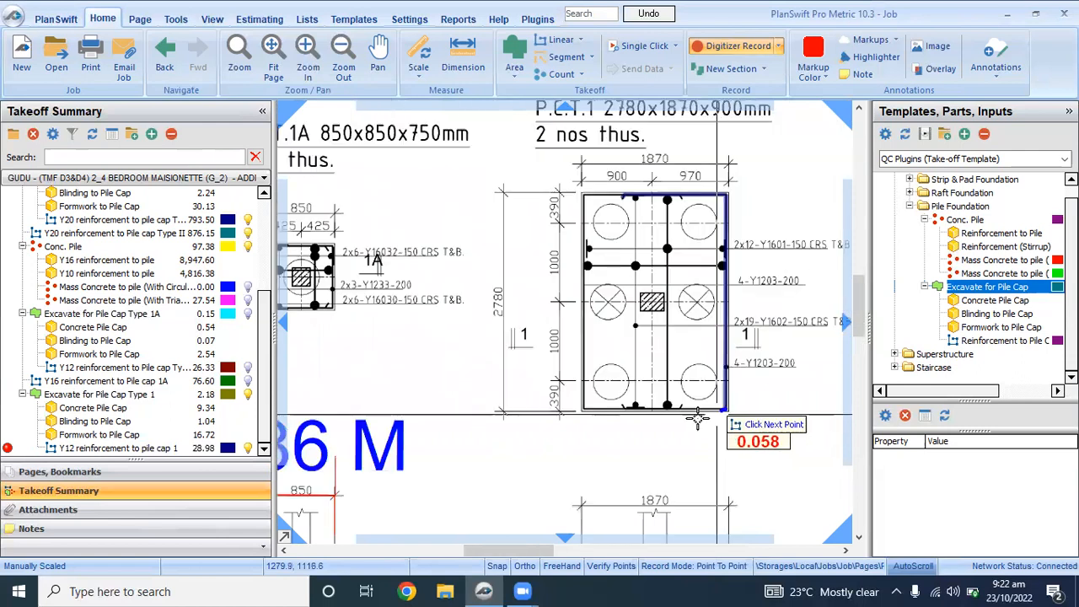
pyautogui.scroll(4, 618, 412)
pyautogui.scroll(2, 619, 412)
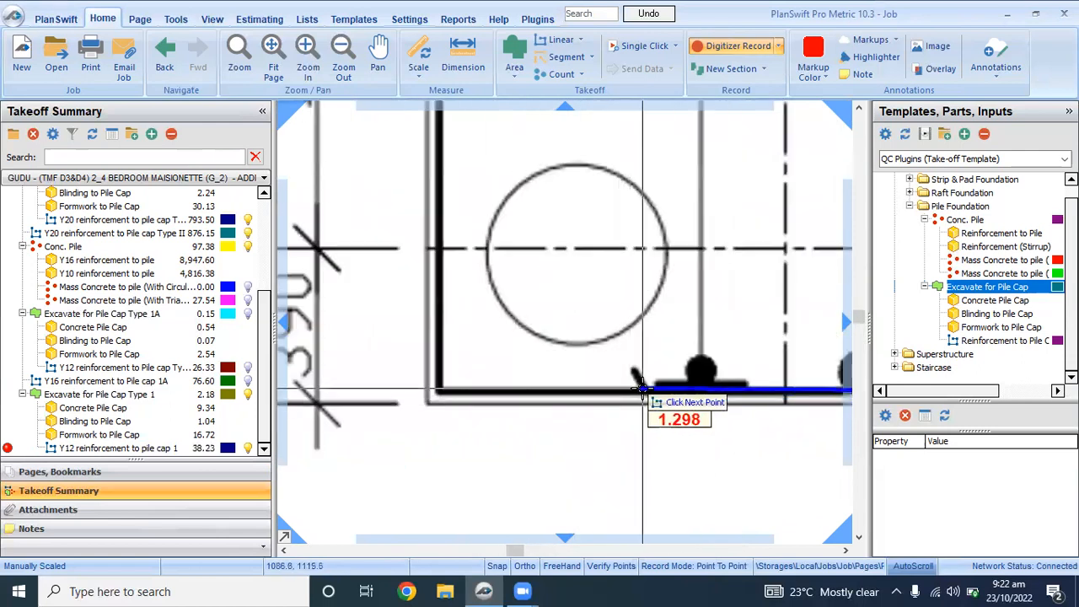
pyautogui.click(643, 390)
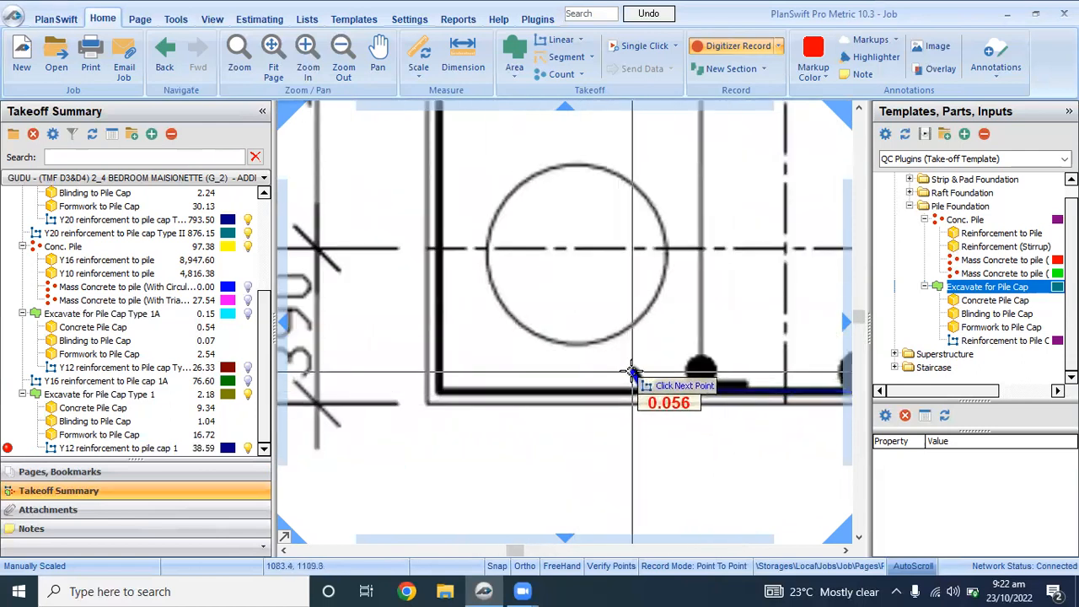
pyautogui.click(632, 369)
pyautogui.rightClick(632, 371)
# Step: Trace the second Y12 bar from its hook on the P.C.T.1 plan's lower edge to the lower-left corner, about 1.29 m
pyautogui.scroll(-3, 626, 414)
pyautogui.scroll(-2, 663, 354)
pyautogui.scroll(5, 669, 396)
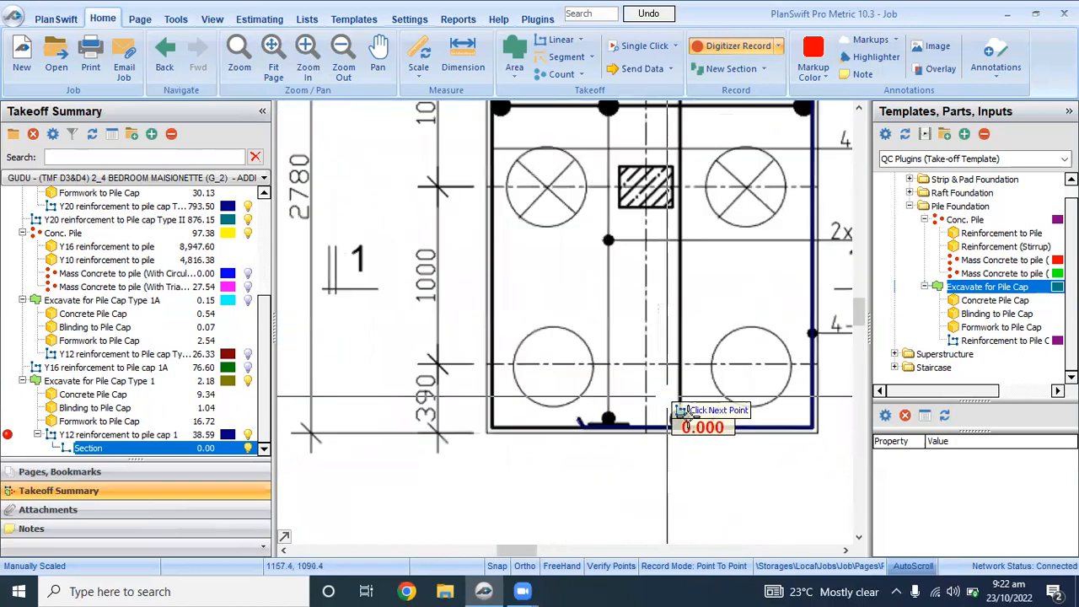
pyautogui.click(729, 430)
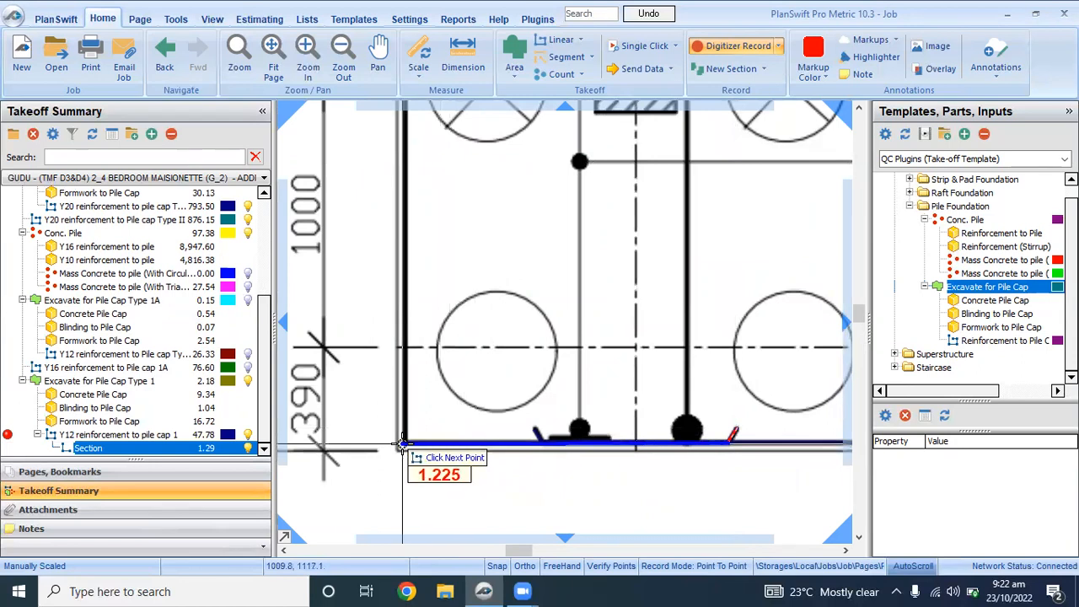
pyautogui.click(405, 444)
# Step: Continue the second Y12 bar up the left side and across the upper edge to its hook, about 5.29 m overall, and stop recording
pyautogui.scroll(-3, 404, 445)
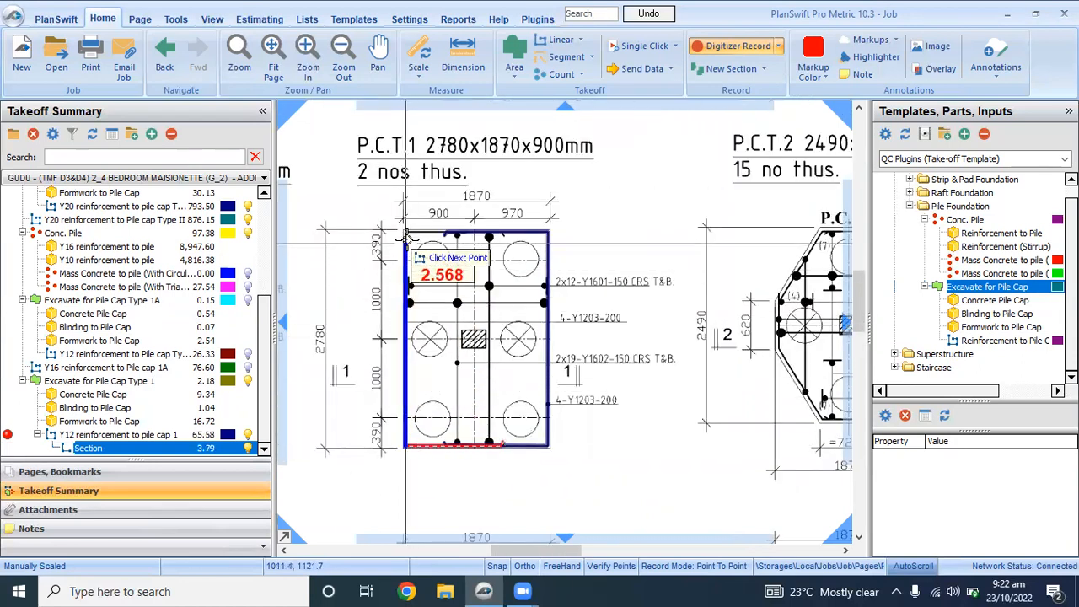
pyautogui.scroll(3, 406, 253)
pyautogui.click(404, 248)
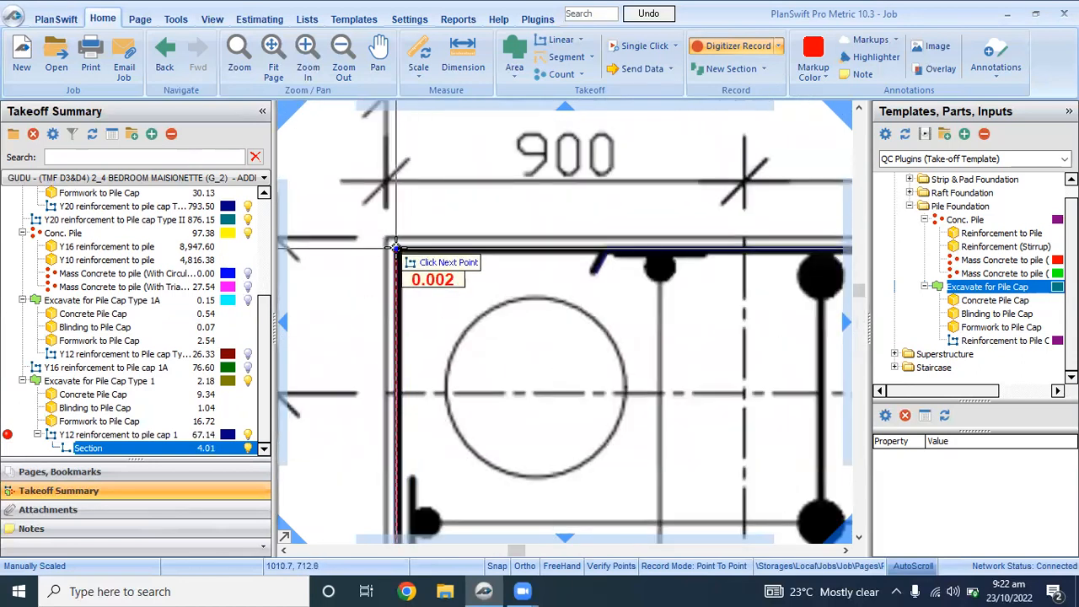
pyautogui.scroll(-2, 396, 248)
pyautogui.scroll(3, 628, 248)
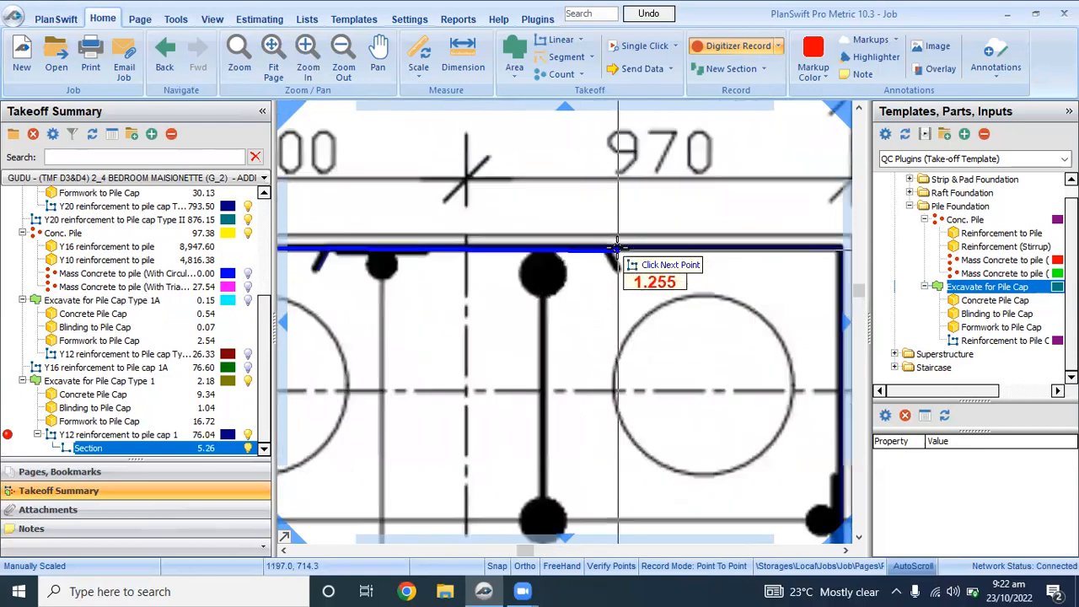
pyautogui.click(608, 248)
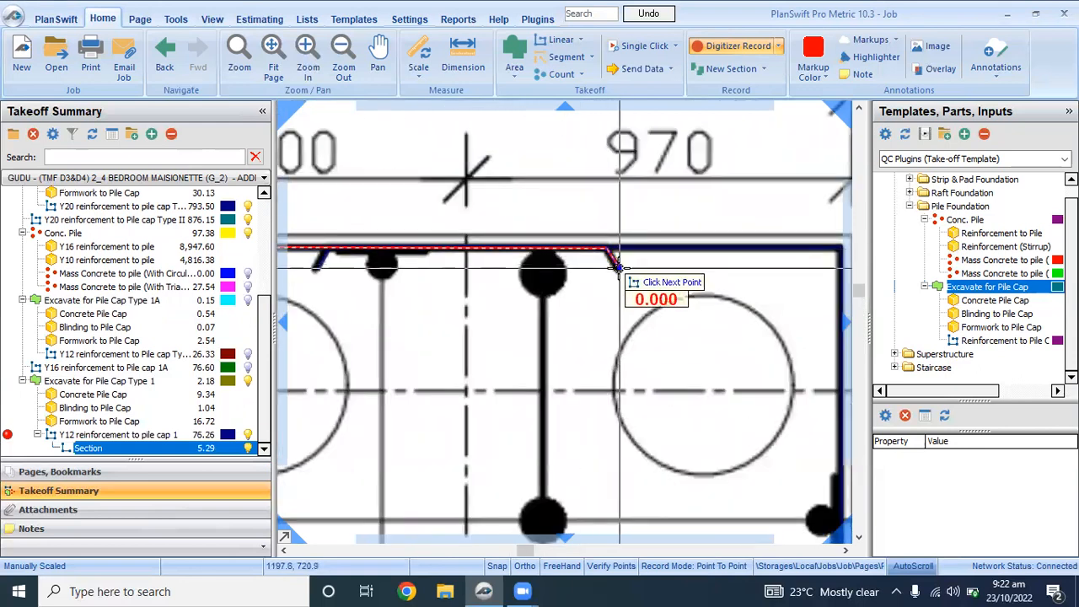
pyautogui.doubleClick(618, 266)
pyautogui.scroll(-5, 624, 278)
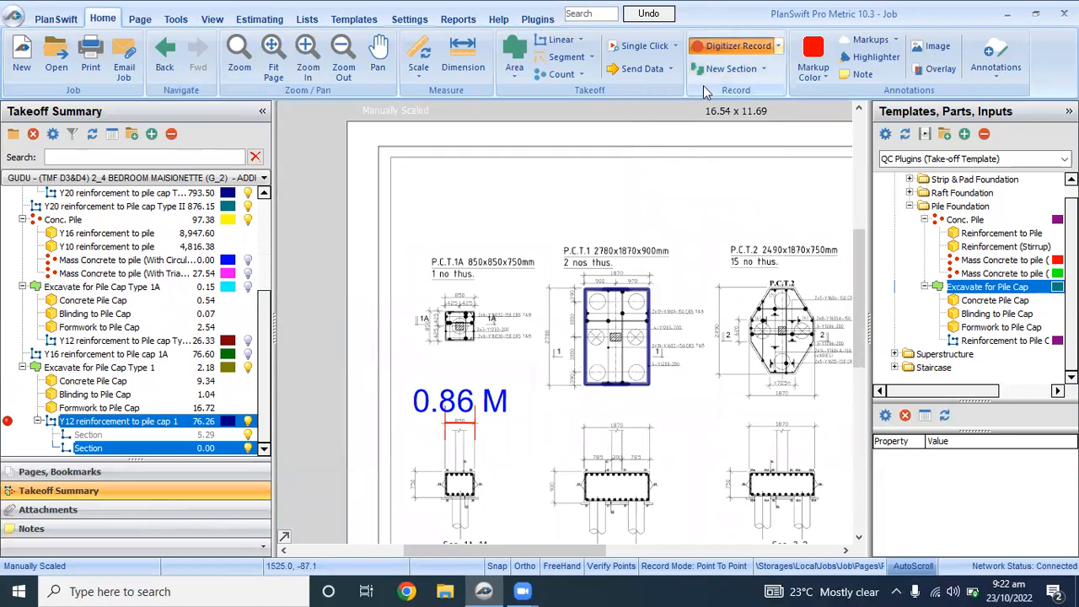
pyautogui.press('Escape')
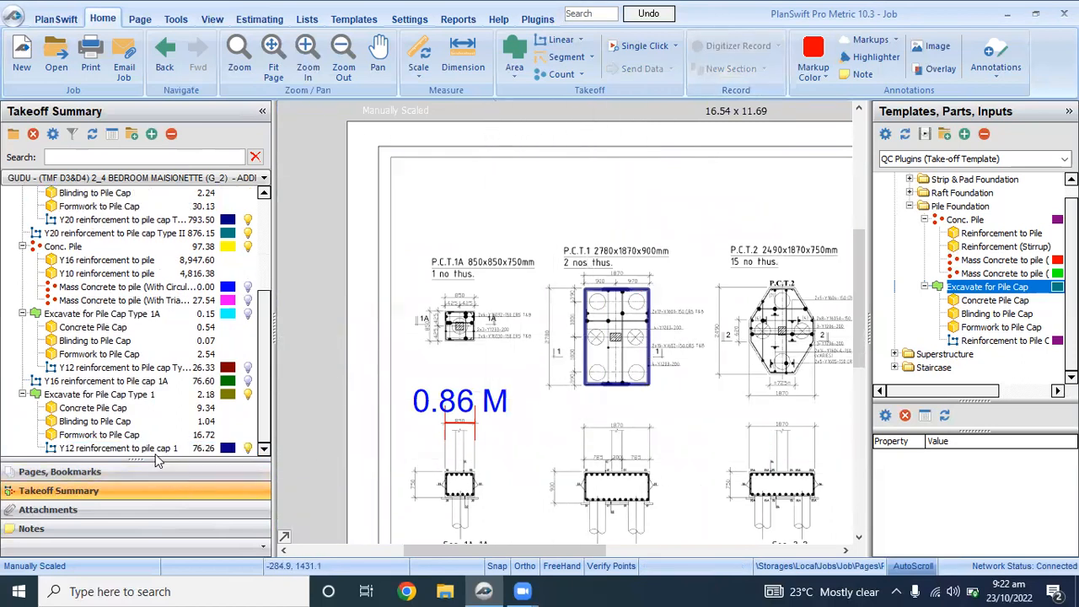
pyautogui.scroll(5, 671, 336)
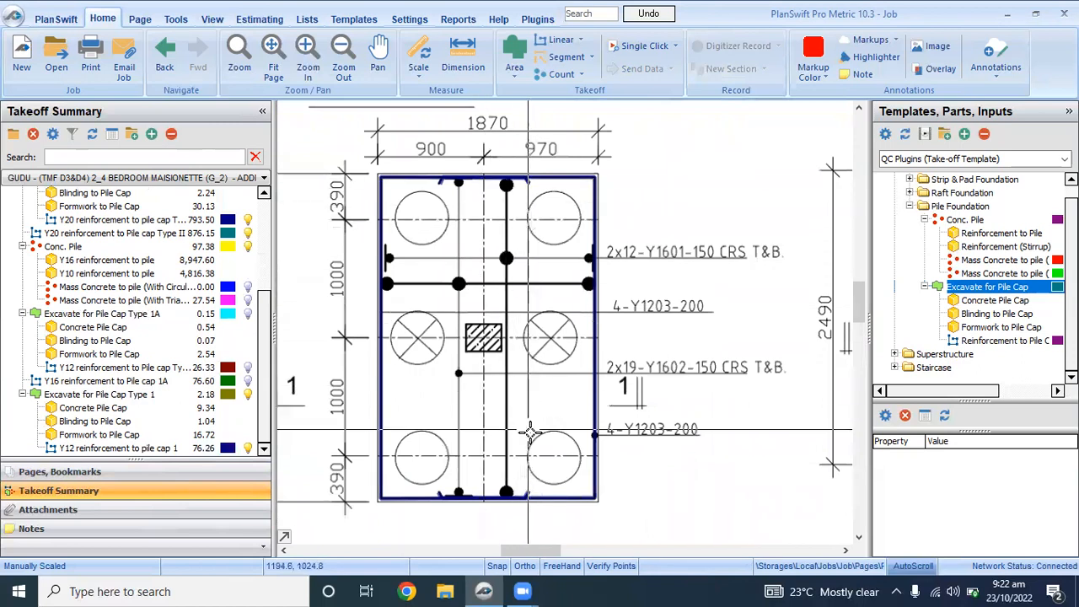
# Step: Compare the P.C.T.1 plan's reinforcement labels with the bars drawn in section 1-1 to identify the remaining Y16 bars
pyautogui.scroll(-2, 626, 331)
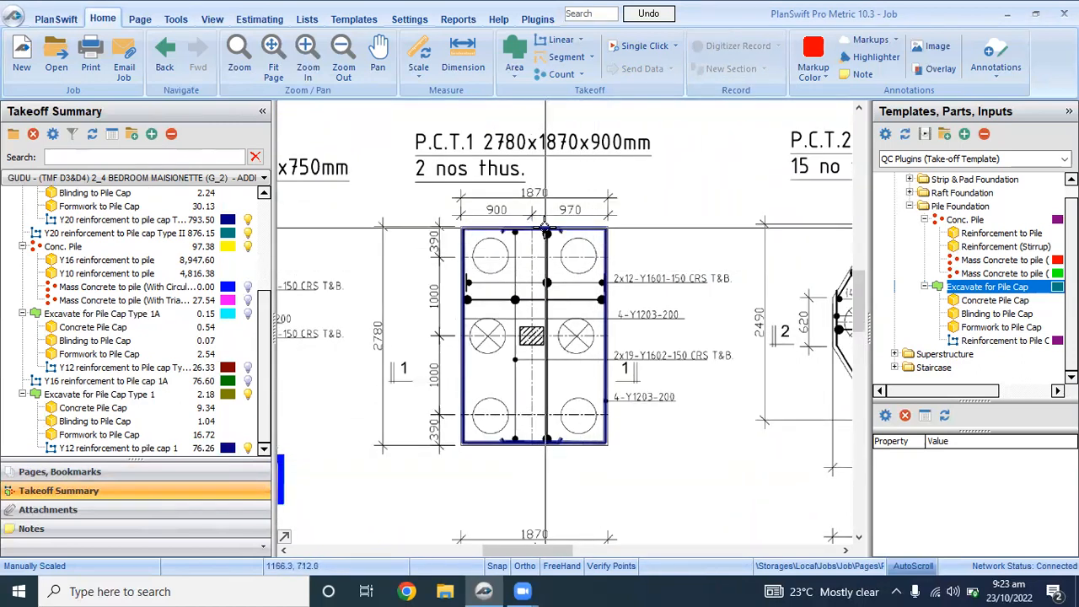
pyautogui.scroll(-5, 545, 228)
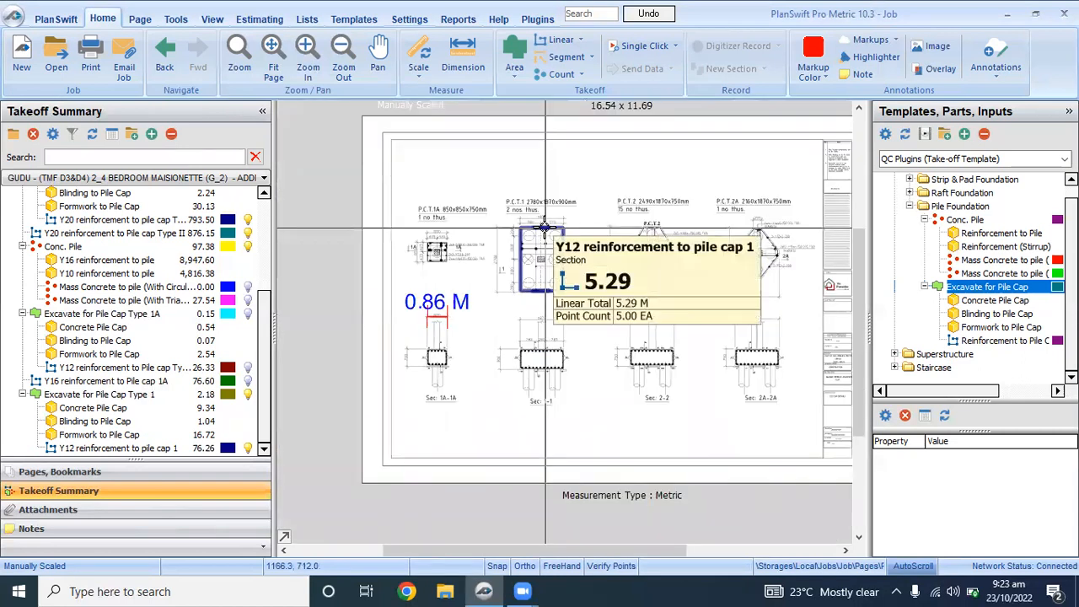
pyautogui.scroll(5, 535, 361)
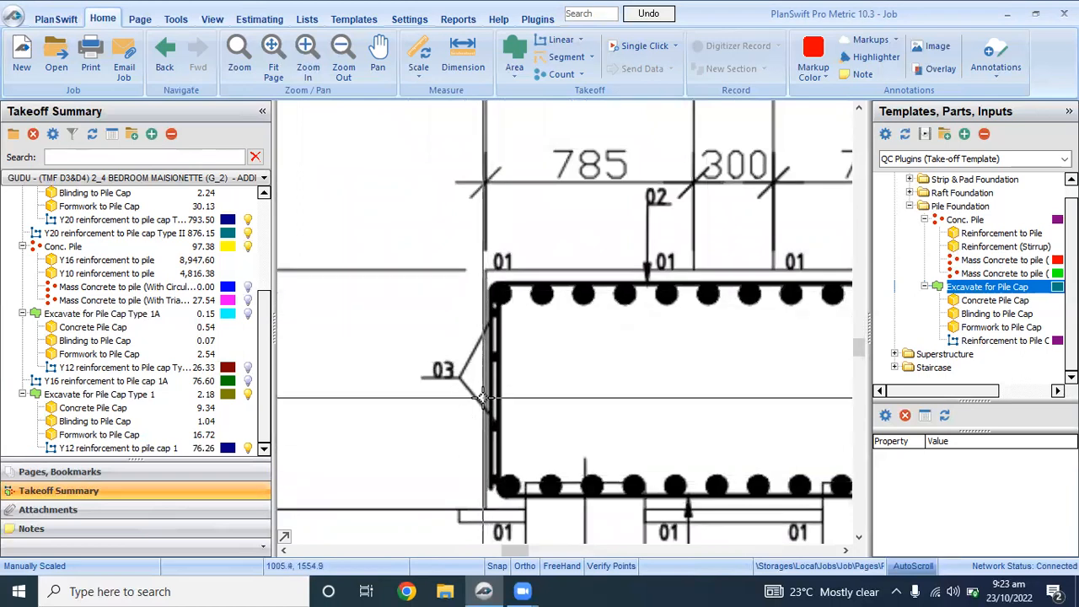
pyautogui.scroll(-5, 487, 289)
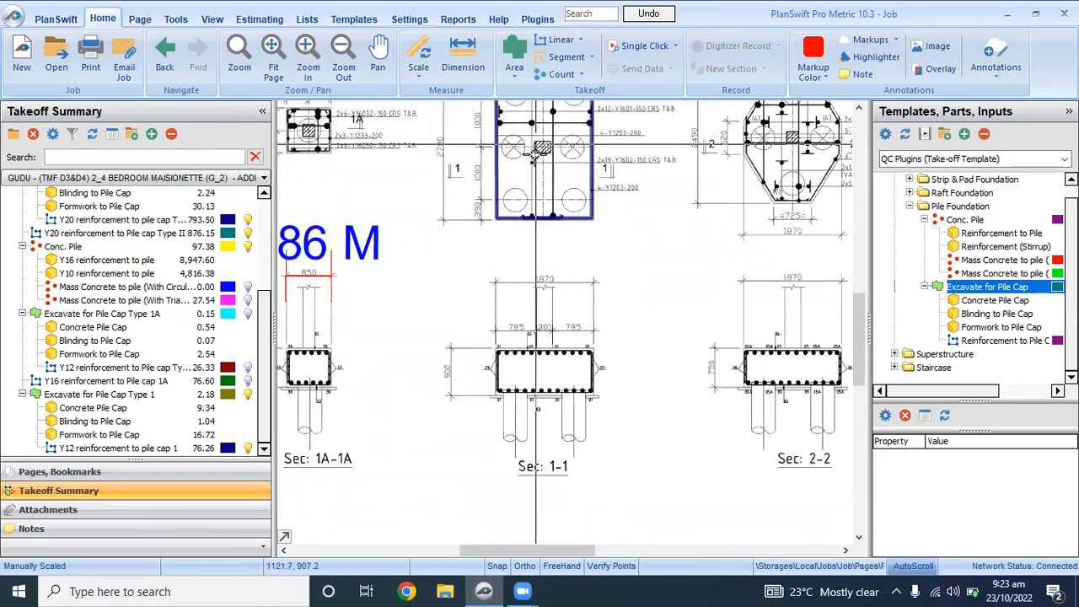
pyautogui.scroll(2, 529, 386)
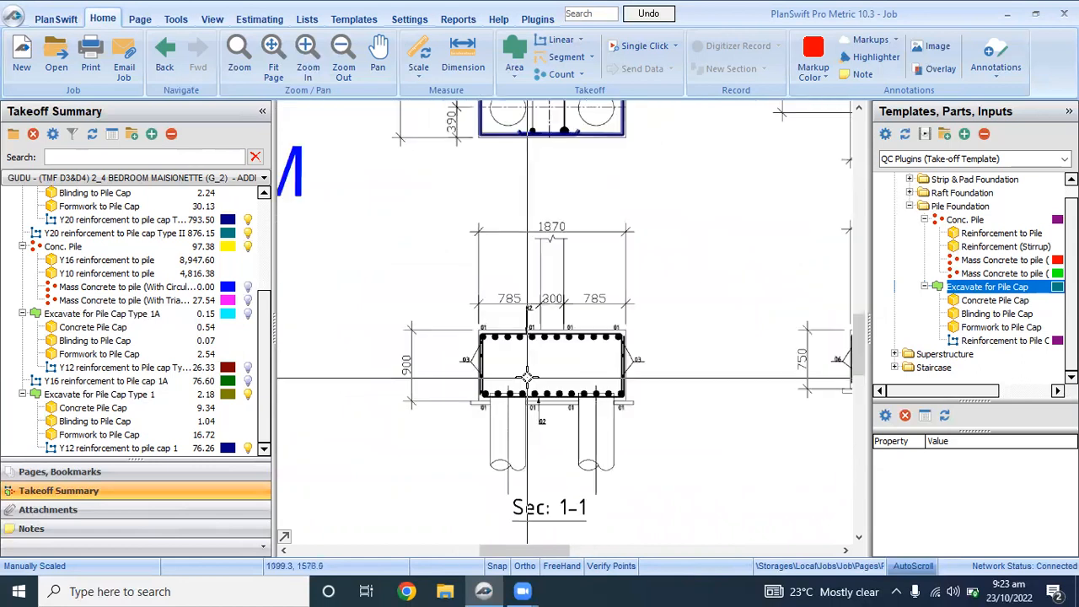
pyautogui.scroll(-2, 638, 364)
pyautogui.scroll(-1, 610, 366)
pyautogui.scroll(4, 608, 232)
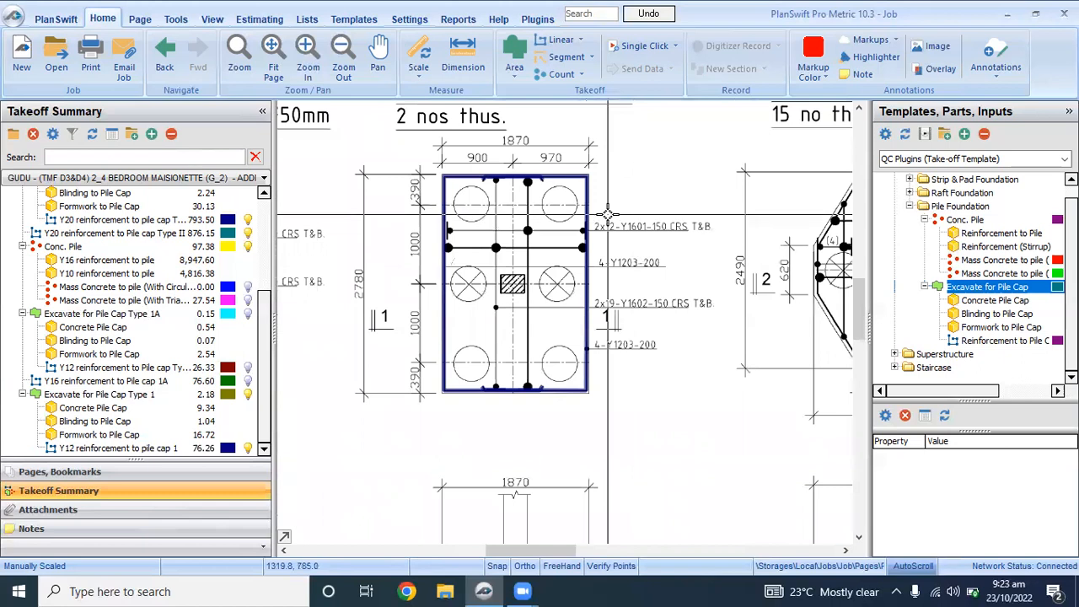
pyautogui.scroll(-2, 605, 253)
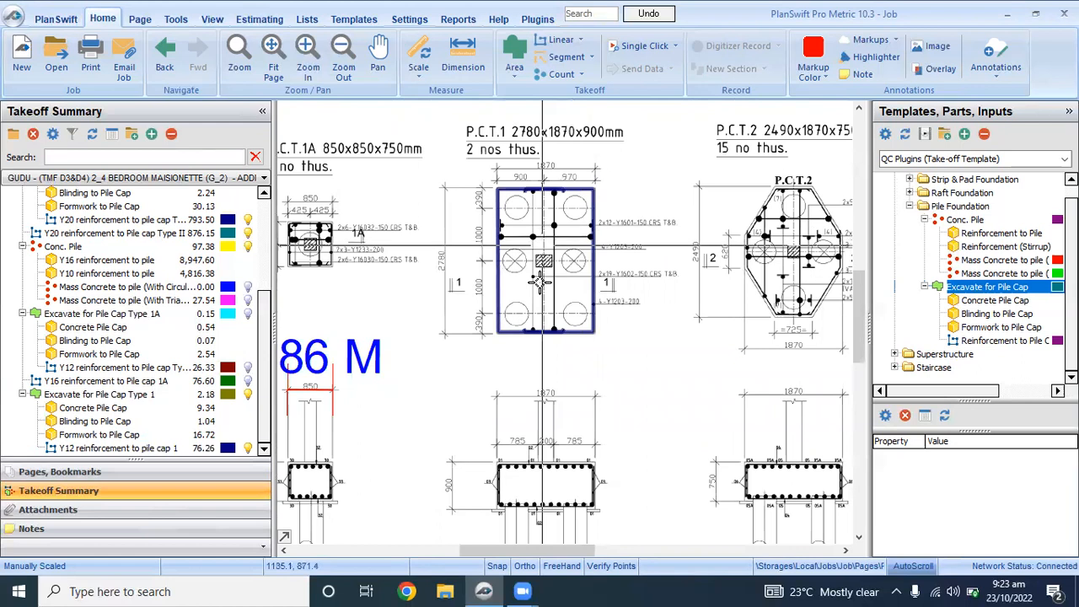
pyautogui.scroll(4, 502, 493)
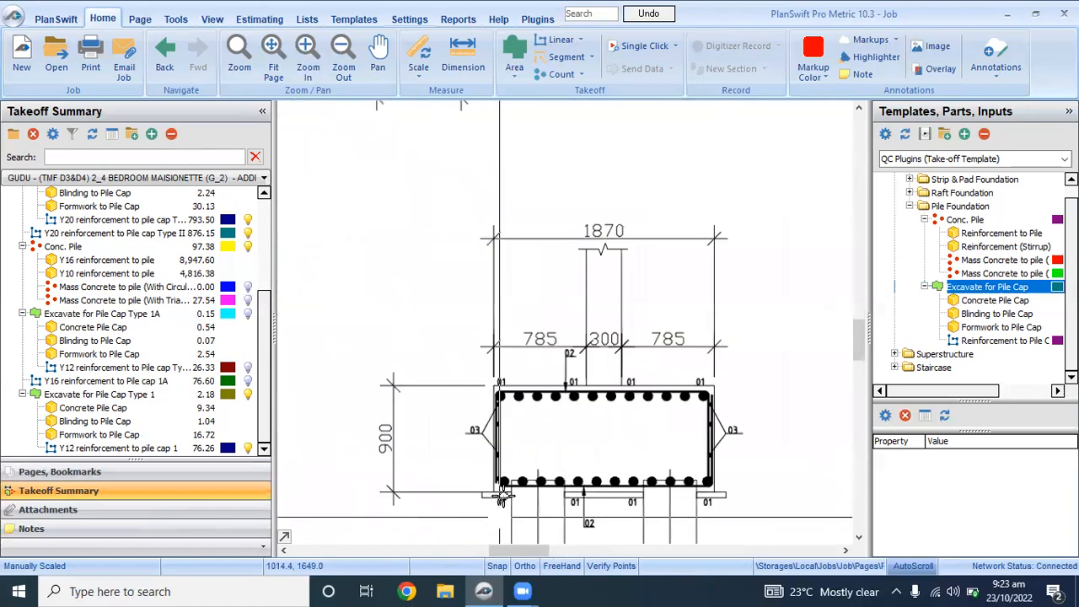
pyautogui.scroll(-4, 518, 437)
pyautogui.scroll(4, 523, 269)
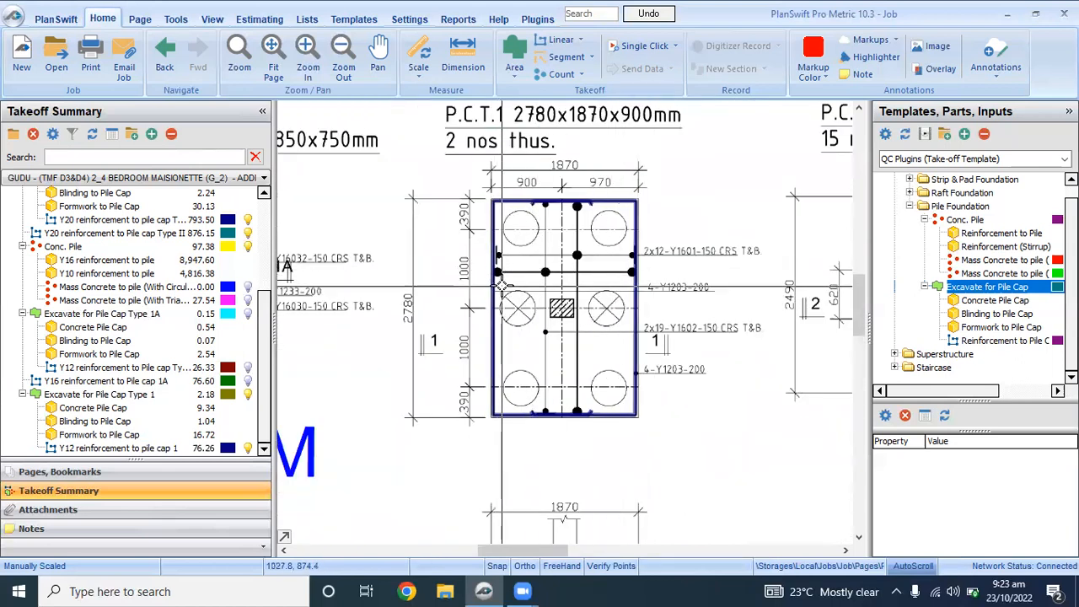
pyautogui.scroll(-4, 523, 278)
pyautogui.scroll(-2, 539, 337)
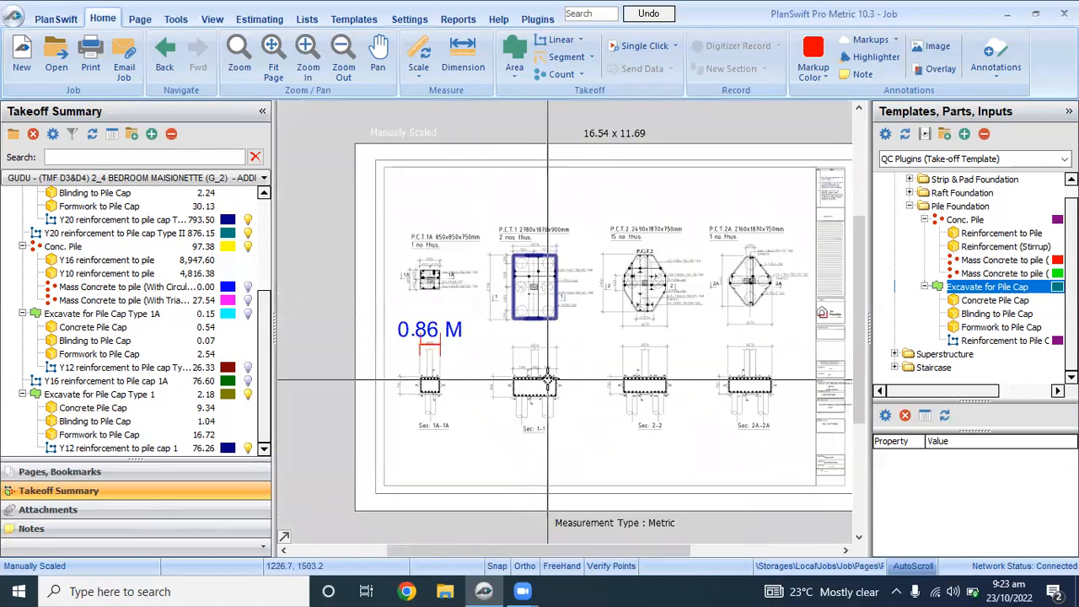
pyautogui.scroll(5, 548, 379)
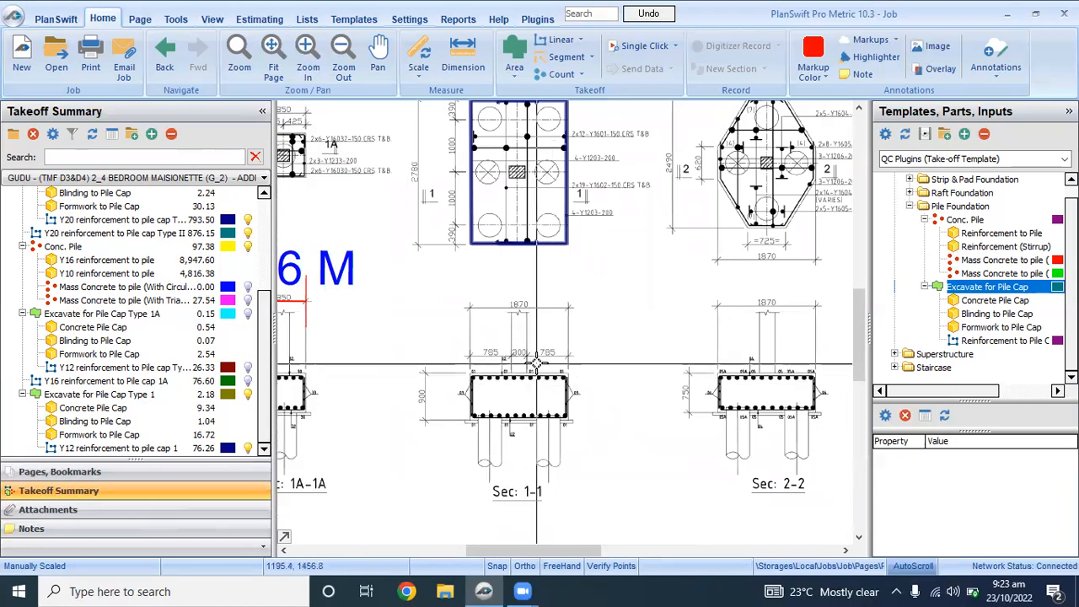
pyautogui.scroll(-4, 537, 364)
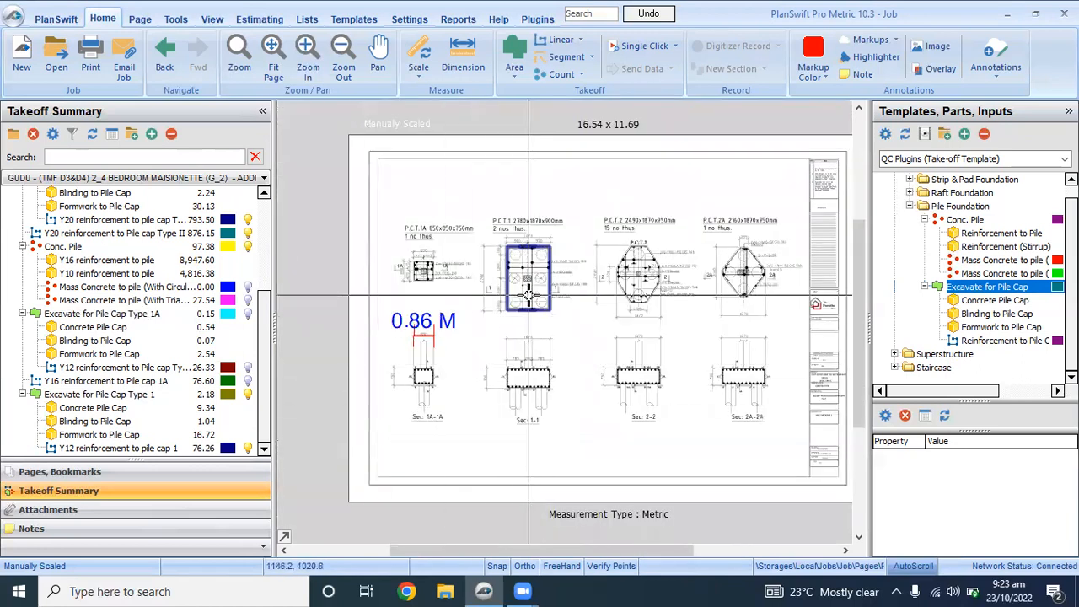
pyautogui.scroll(4, 530, 295)
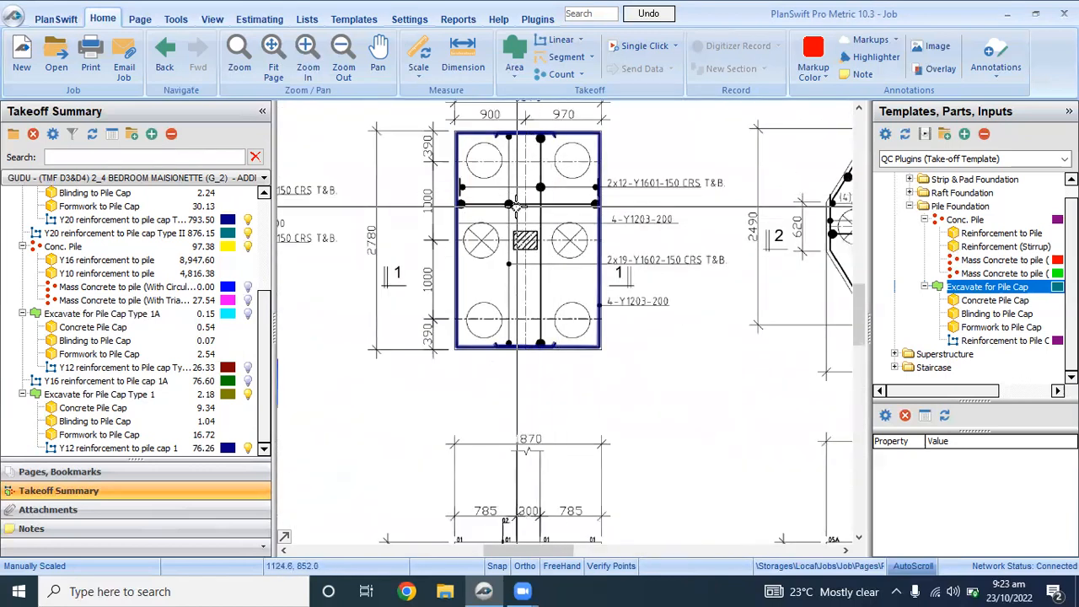
pyautogui.scroll(-4, 517, 205)
pyautogui.scroll(5, 508, 364)
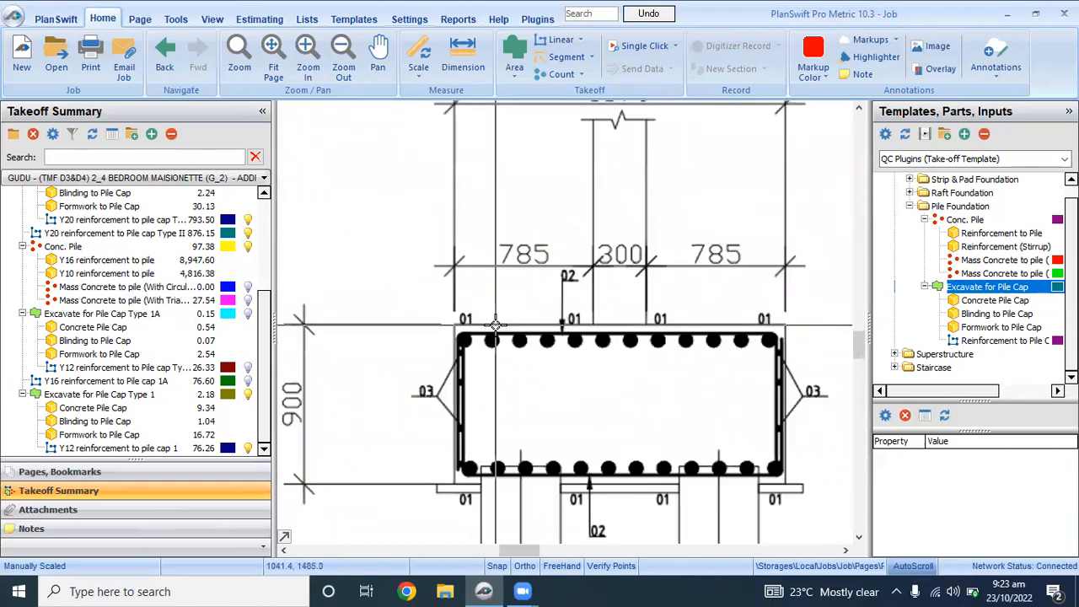
pyautogui.scroll(-3, 541, 177)
pyautogui.scroll(-2, 543, 284)
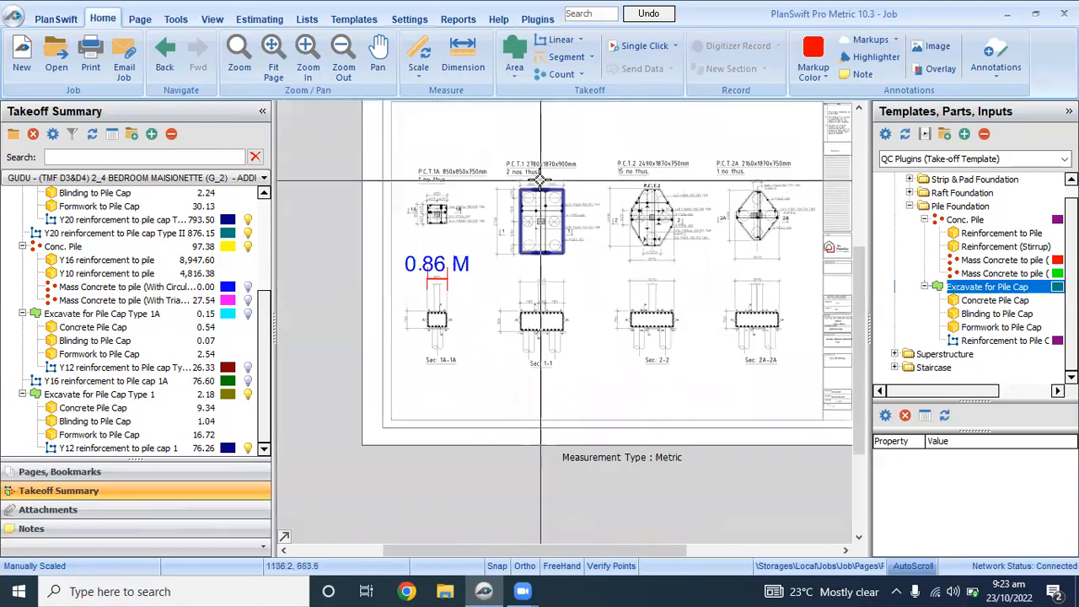
pyautogui.scroll(4, 549, 179)
pyautogui.scroll(-4, 549, 178)
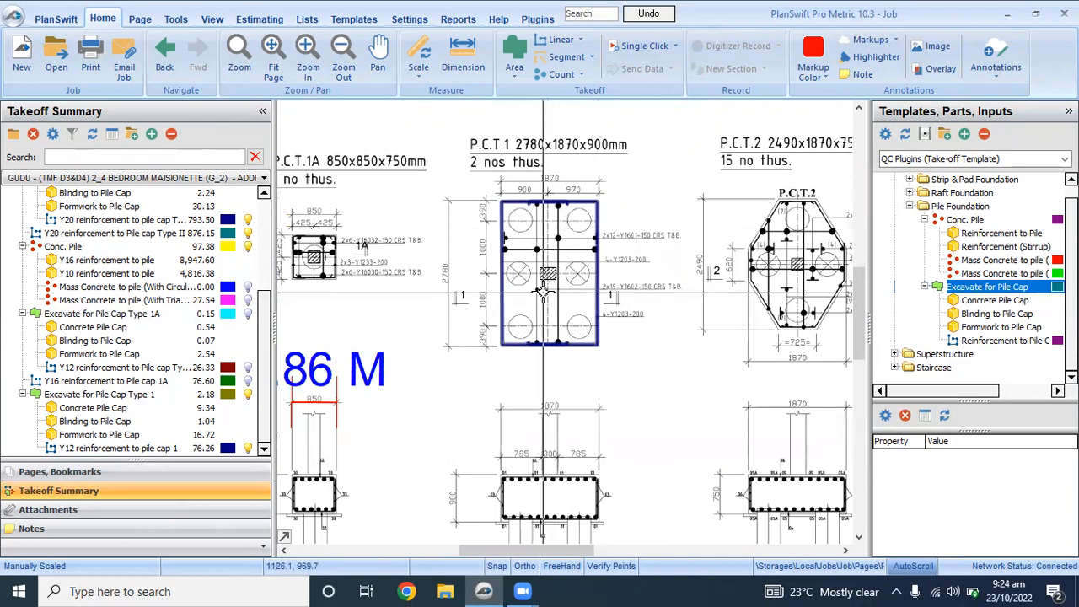
# Step: Review the P.C.T.2 and P.C.T.2A plans and sections 2-2 and 2A-2A against section 1-1
pyautogui.scroll(-4, 543, 292)
pyautogui.scroll(4, 669, 352)
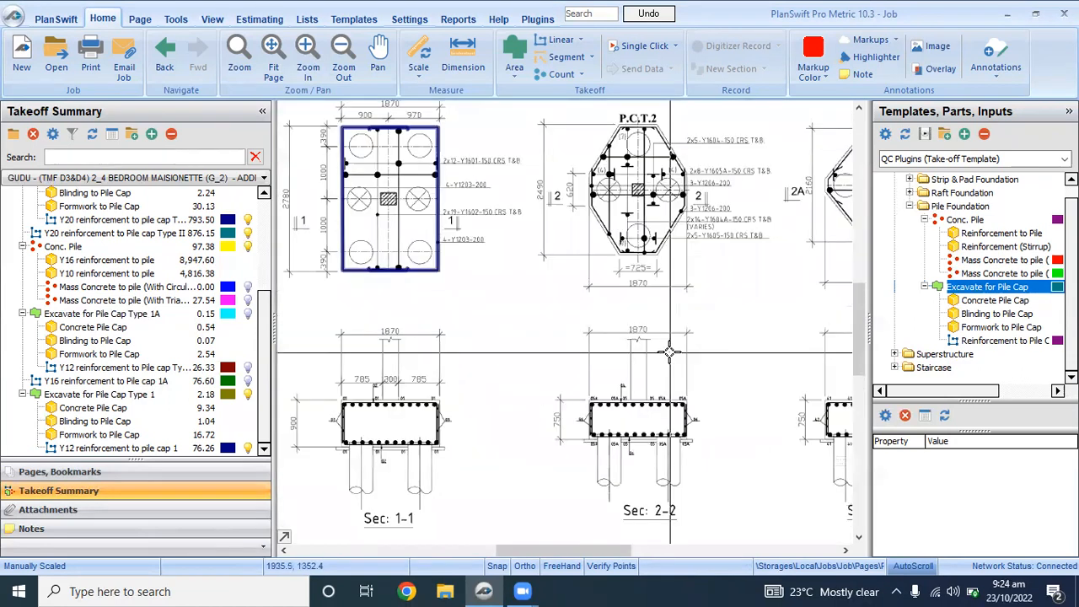
pyautogui.scroll(-4, 669, 352)
pyautogui.scroll(4, 758, 355)
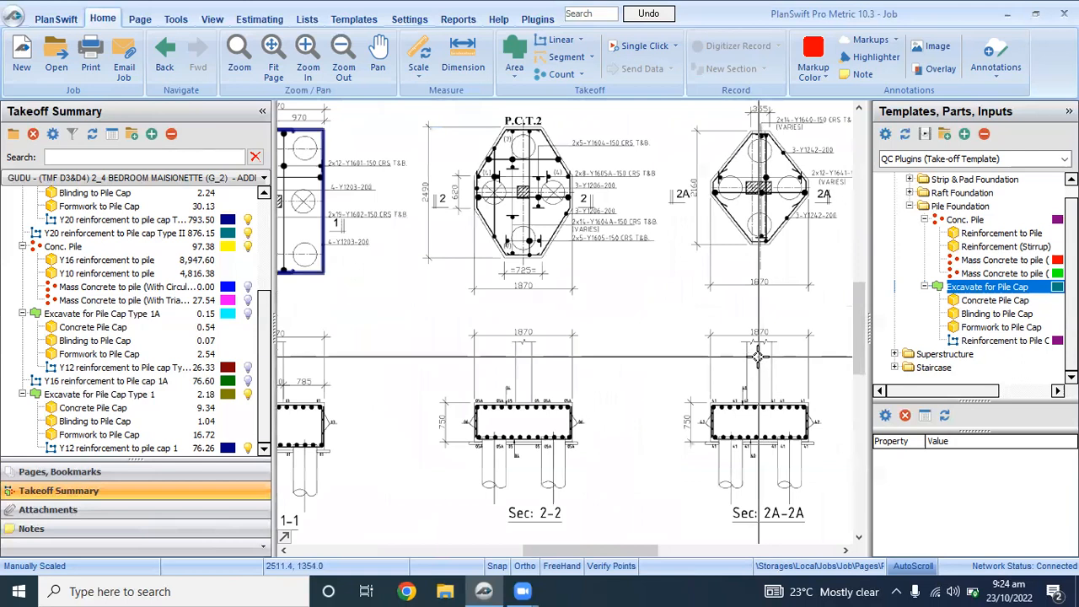
pyautogui.scroll(-4, 758, 355)
pyautogui.scroll(4, 556, 396)
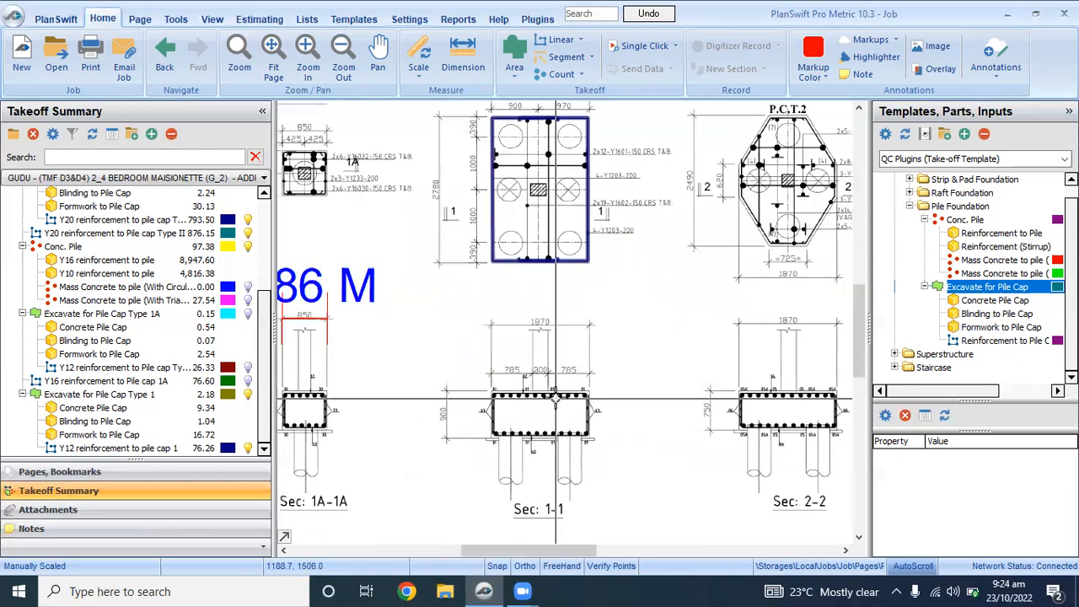
# Step: Add a Reinforcement to Pile Cap takeoff item named "Y16 reinforcement to pile cap 1" with a pile cap number of 2
pyautogui.scroll(-2, 556, 396)
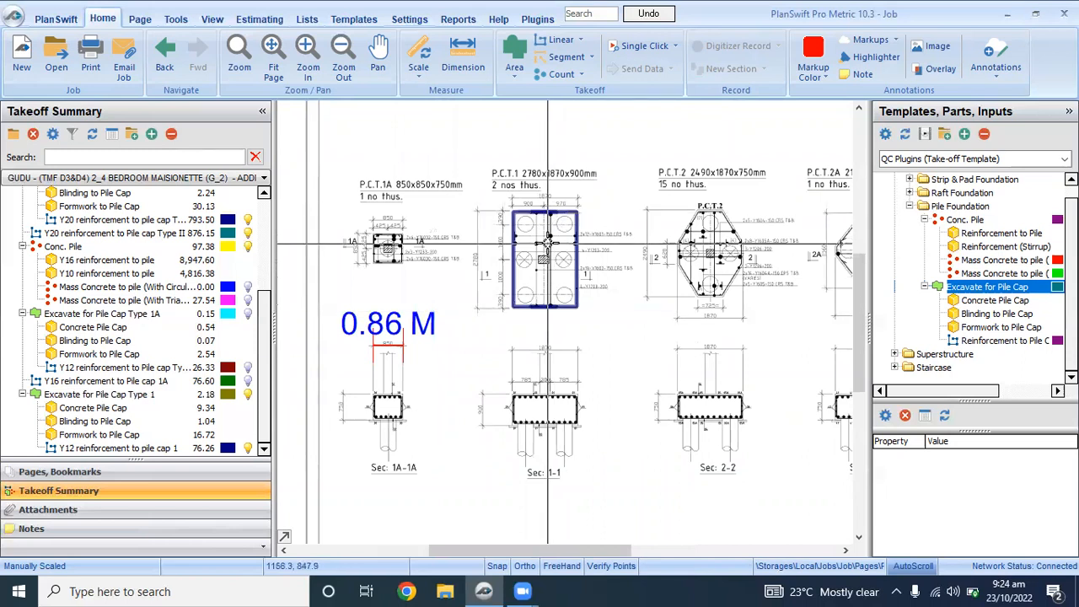
pyautogui.scroll(2, 548, 242)
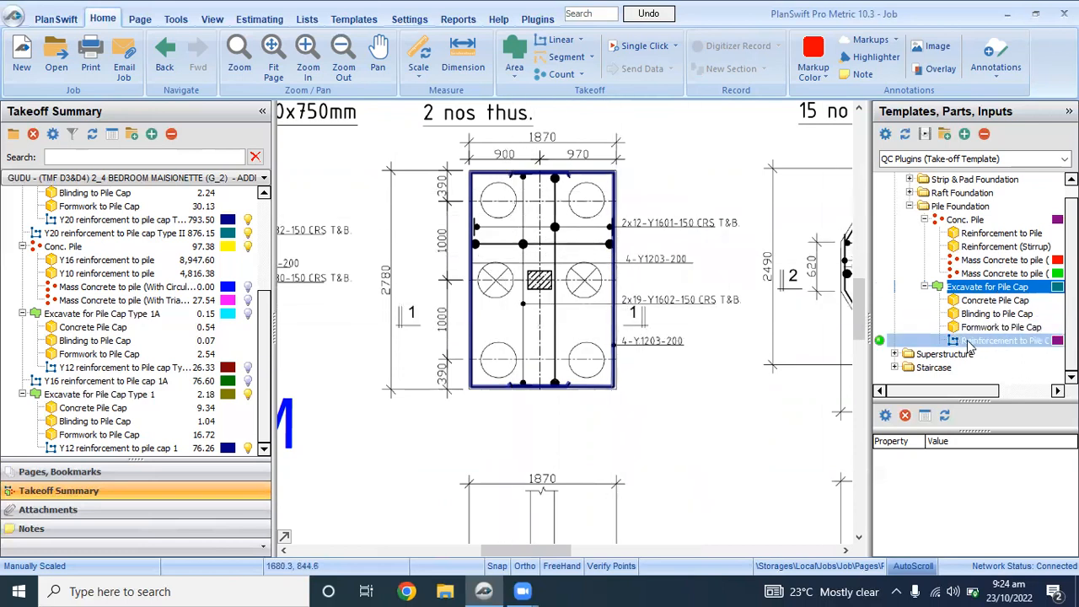
pyautogui.scroll(-1, 518, 302)
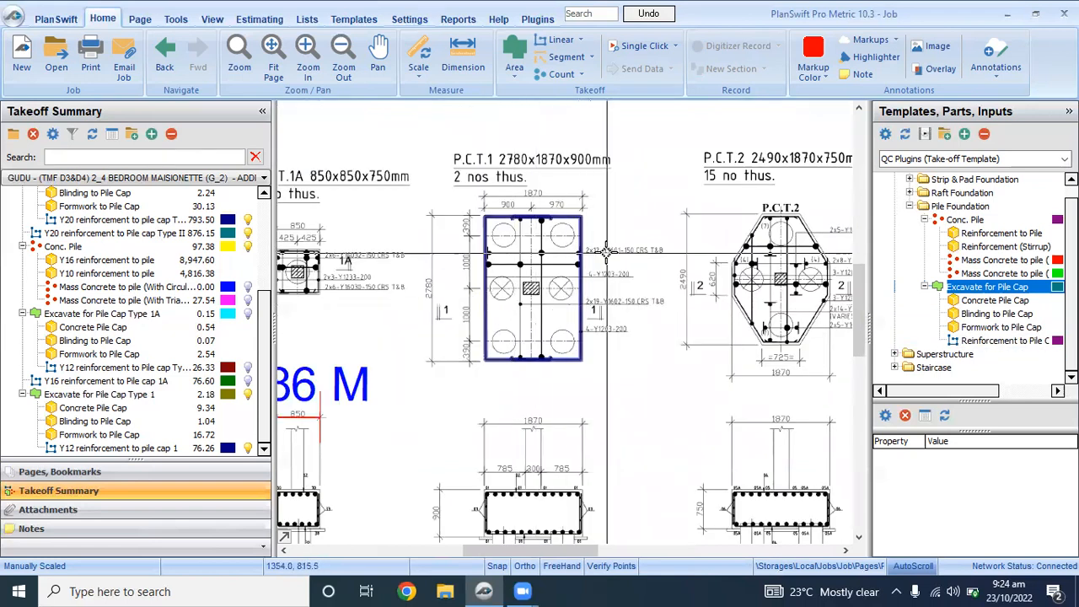
pyautogui.scroll(-1, 606, 250)
pyautogui.scroll(1, 596, 382)
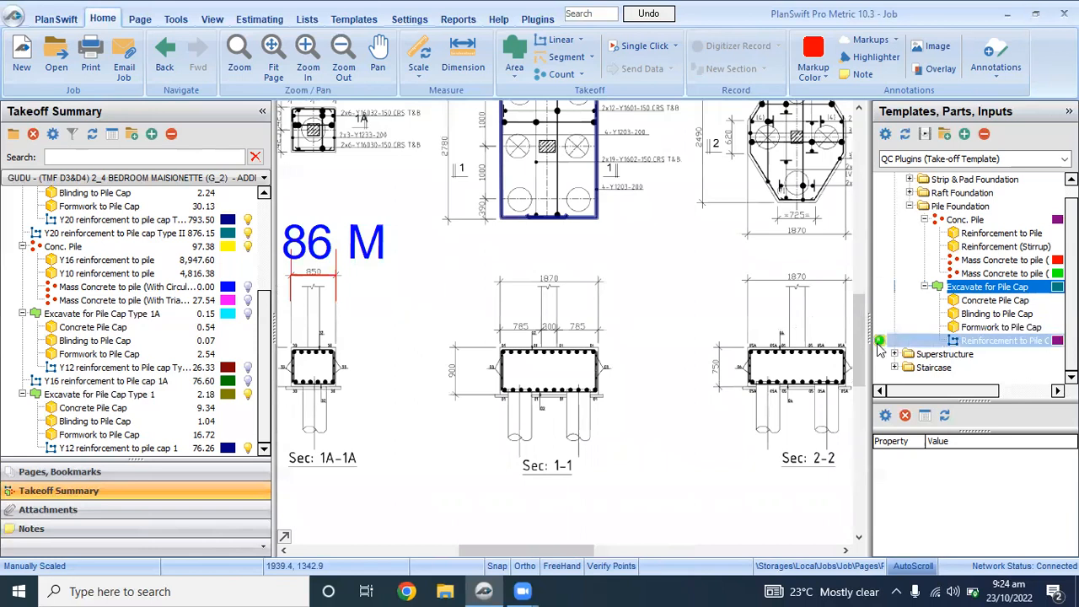
pyautogui.moveTo(880, 338); pyautogui.dragTo(626, 151)
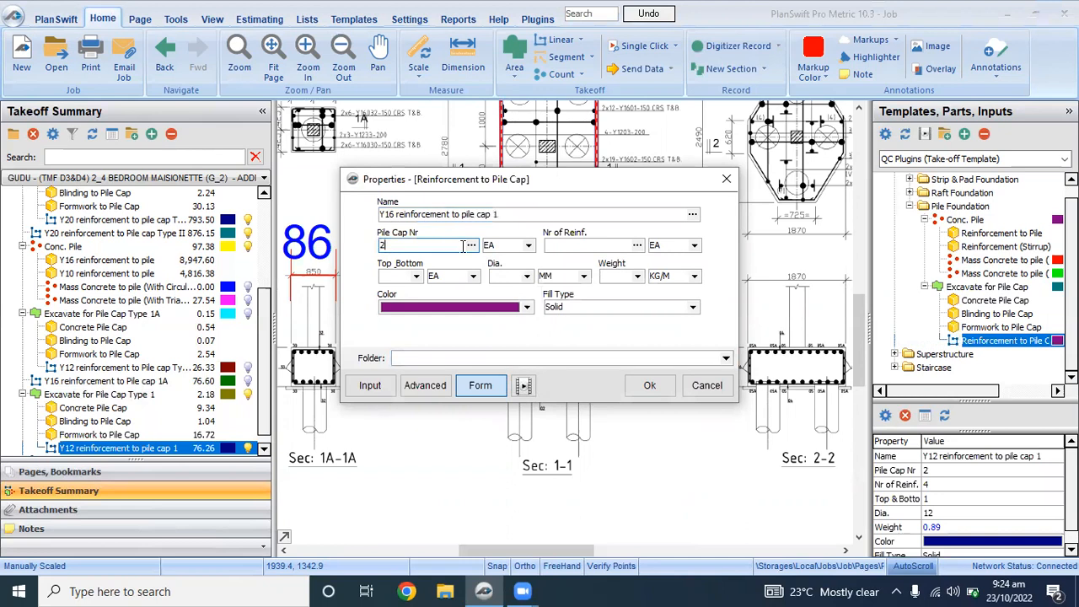
pyautogui.moveTo(580, 184); pyautogui.dragTo(602, 297)
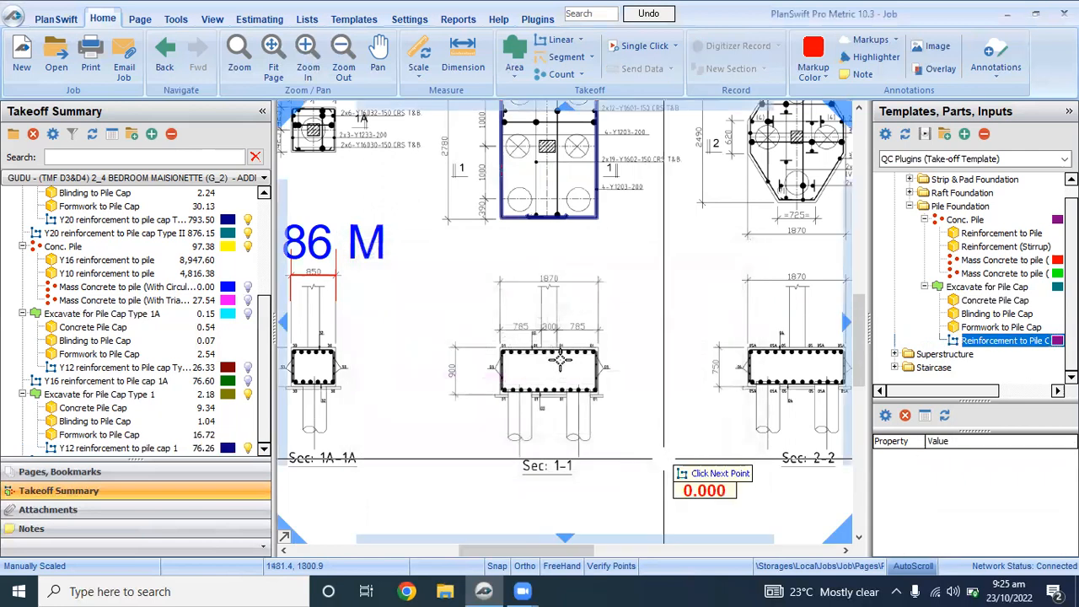
# Step: Begin tracing the Y16 bar in section 1-1 from the lower-left corner up the cap's left side to the upper-left corner
pyautogui.scroll(2, 519, 376)
pyautogui.scroll(-2, 505, 381)
pyautogui.scroll(2, 503, 384)
pyautogui.scroll(2, 503, 383)
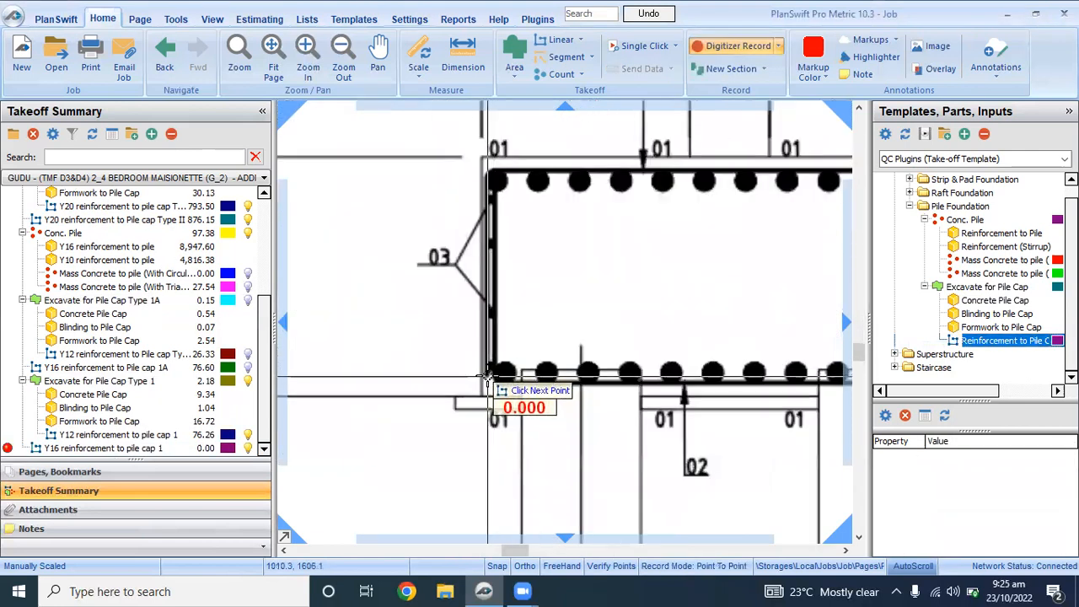
pyautogui.click(486, 176)
pyautogui.scroll(-2, 488, 175)
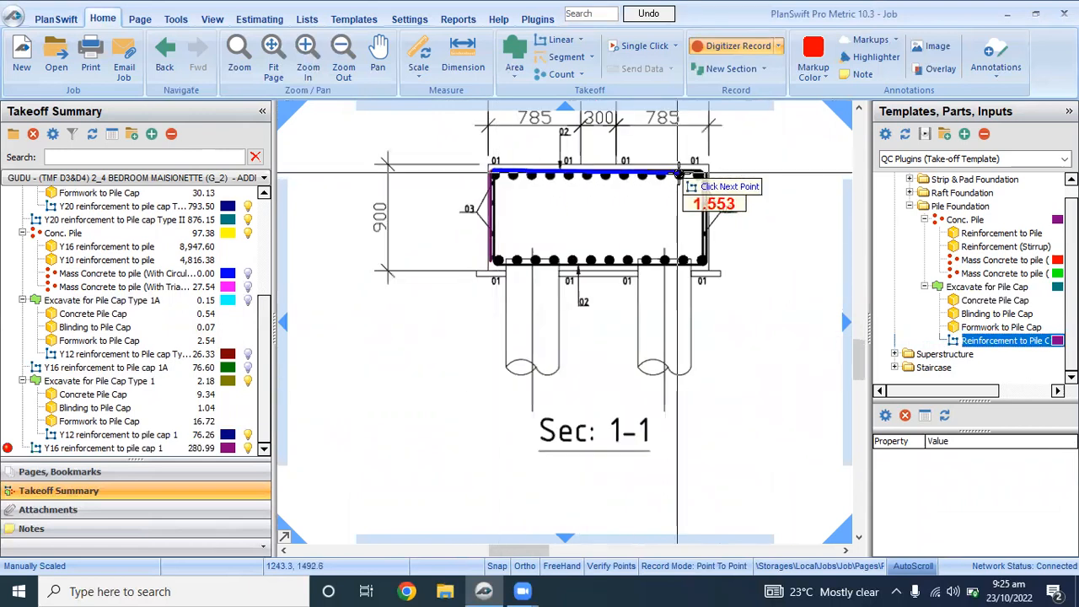
# Step: Continue the Y16 bar across section 1-1's upper edge and down the right side about 0.75 m, and stop recording
pyautogui.scroll(2, 704, 168)
pyautogui.click(704, 180)
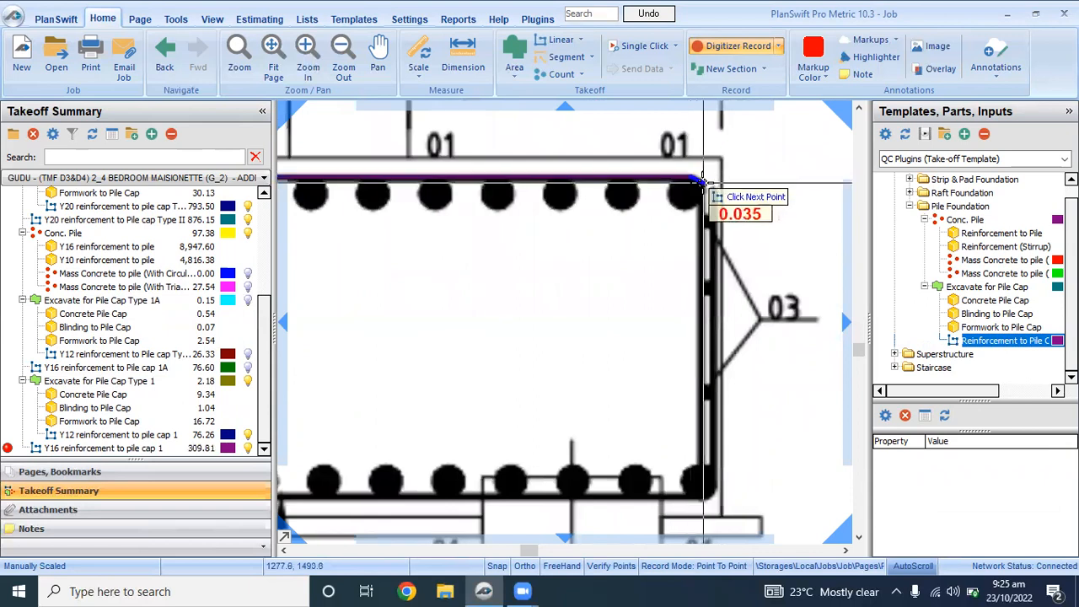
pyautogui.scroll(-2, 704, 181)
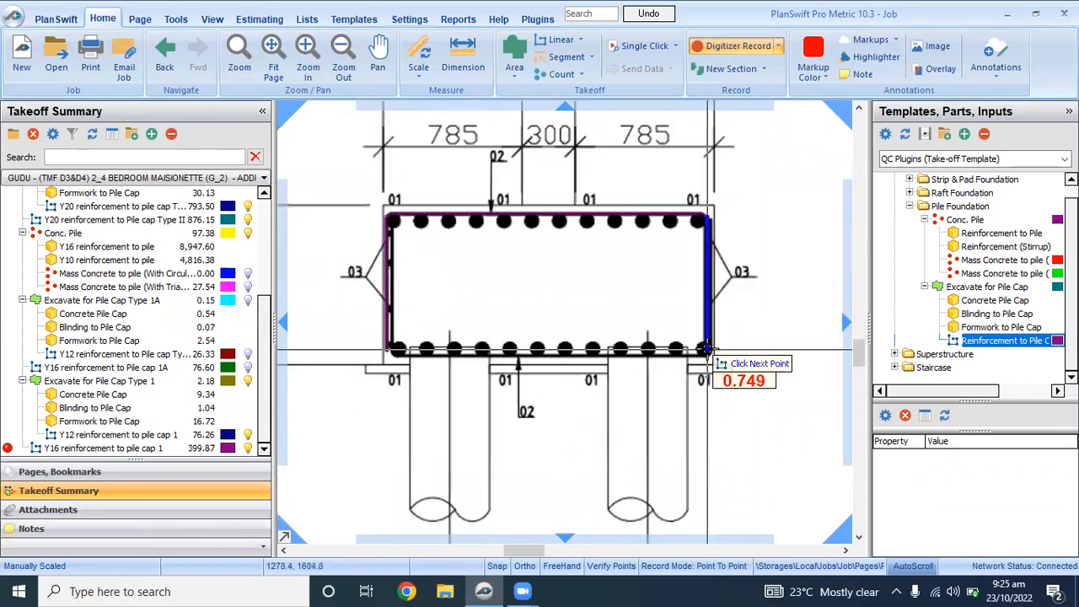
pyautogui.click(707, 348)
pyautogui.press('Escape')
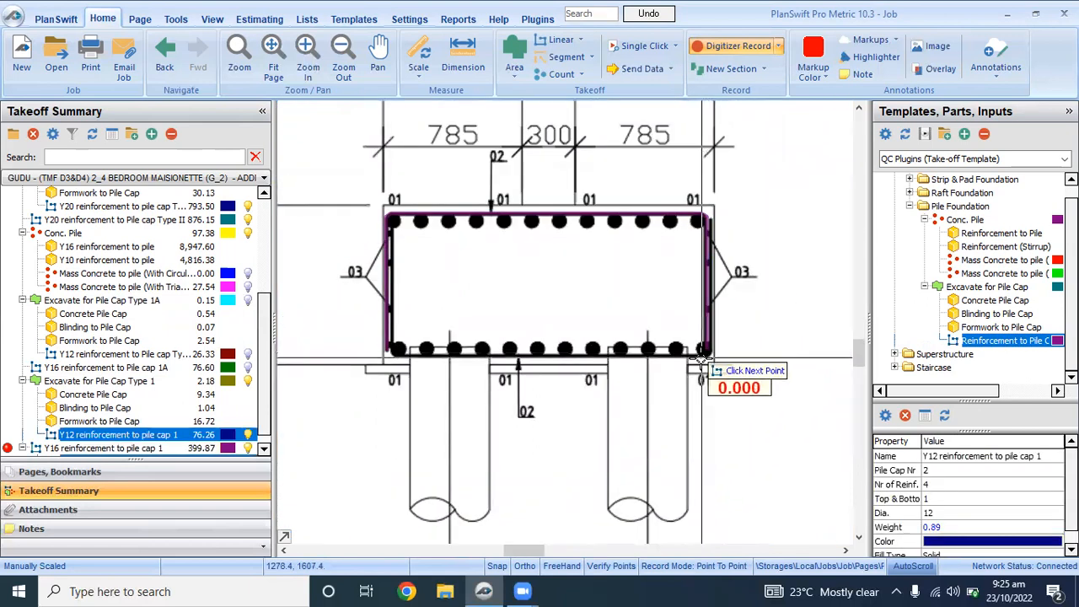
pyautogui.scroll(-2, 688, 347)
pyautogui.click(741, 44)
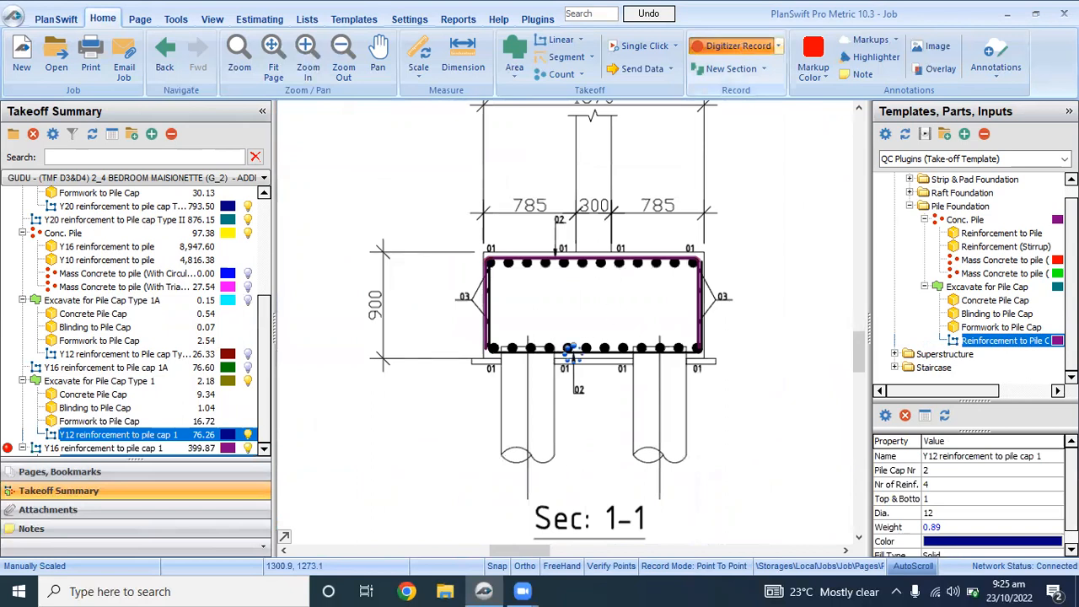
# Step: Check the traced Y16 bar in section 1-1 against the bars running in both directions on the P.C.T.1 plan
pyautogui.scroll(-3, 603, 310)
pyautogui.scroll(4, 587, 150)
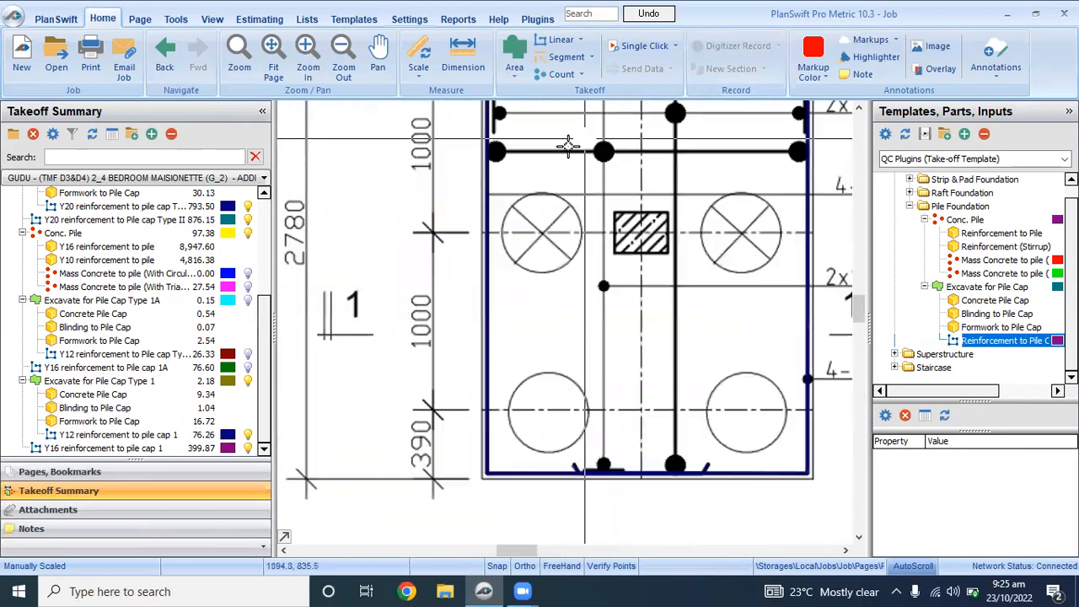
pyautogui.scroll(-3, 607, 181)
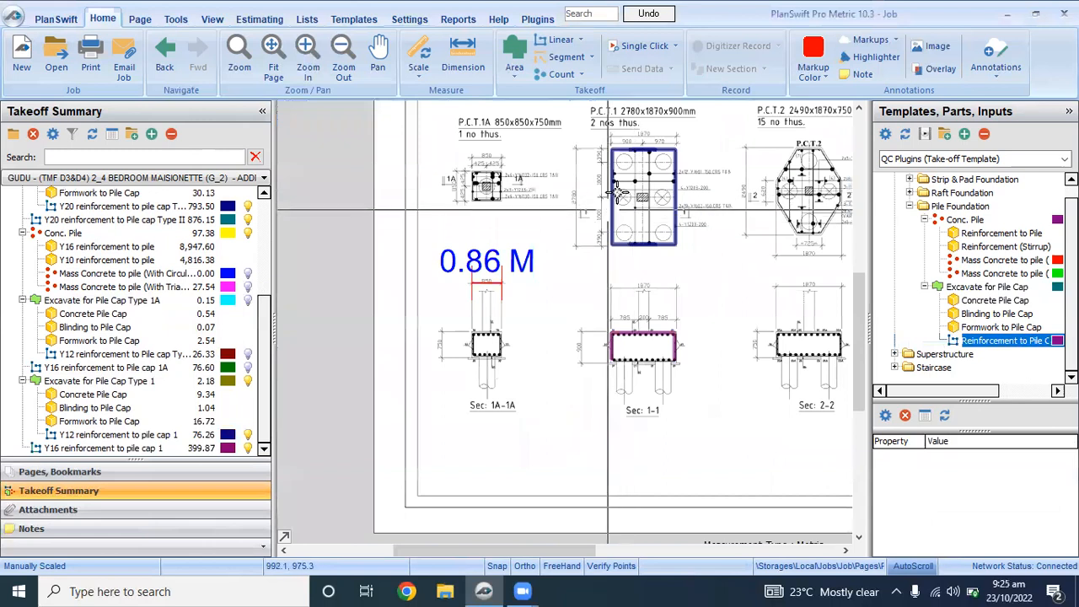
pyautogui.moveTo(650, 151)
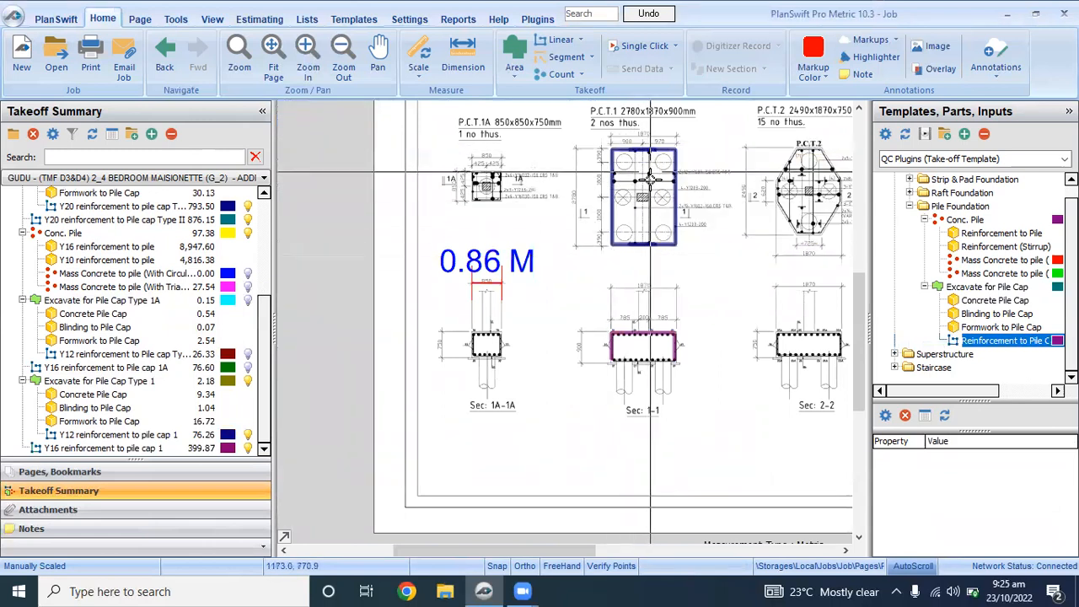
pyautogui.moveTo(649, 244)
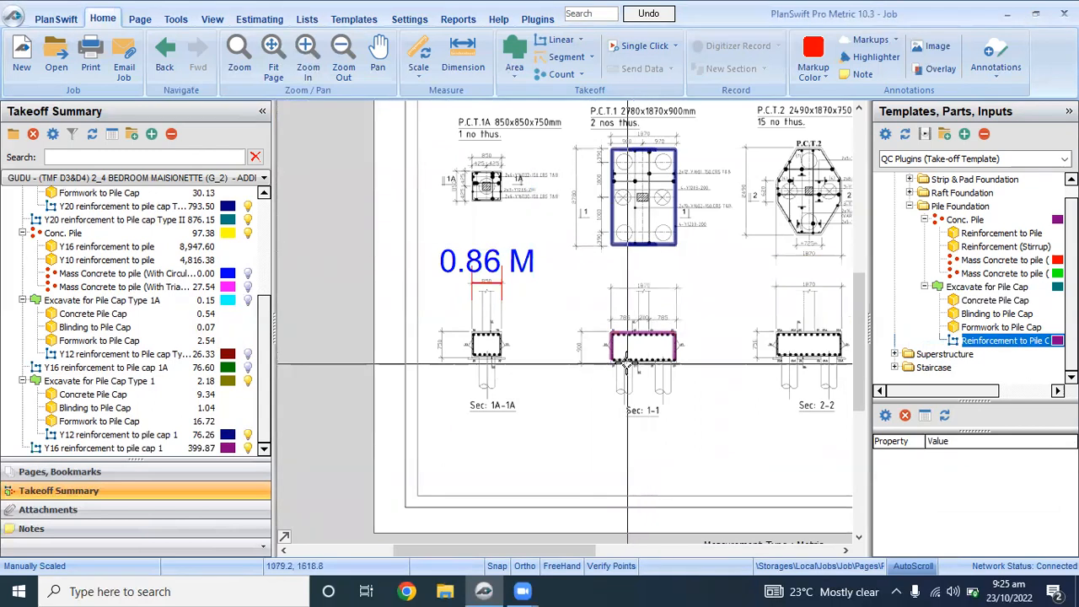
# Step: Dimension the Y16 bar's vertical leg along the left side of section 1-1, from the upper corner to the bar's lower end
pyautogui.scroll(3, 614, 335)
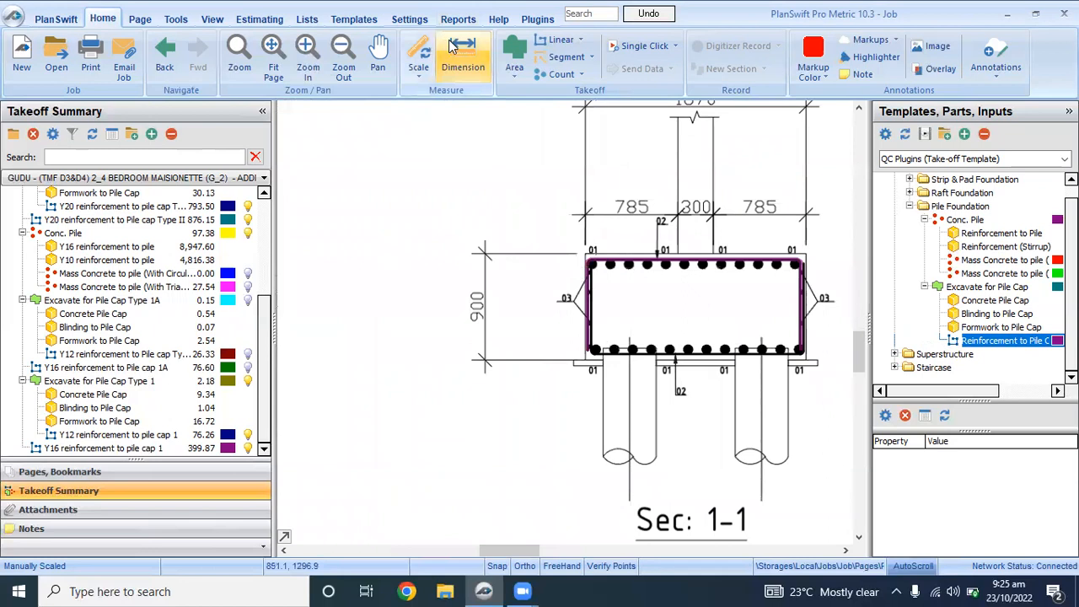
pyautogui.click(588, 258)
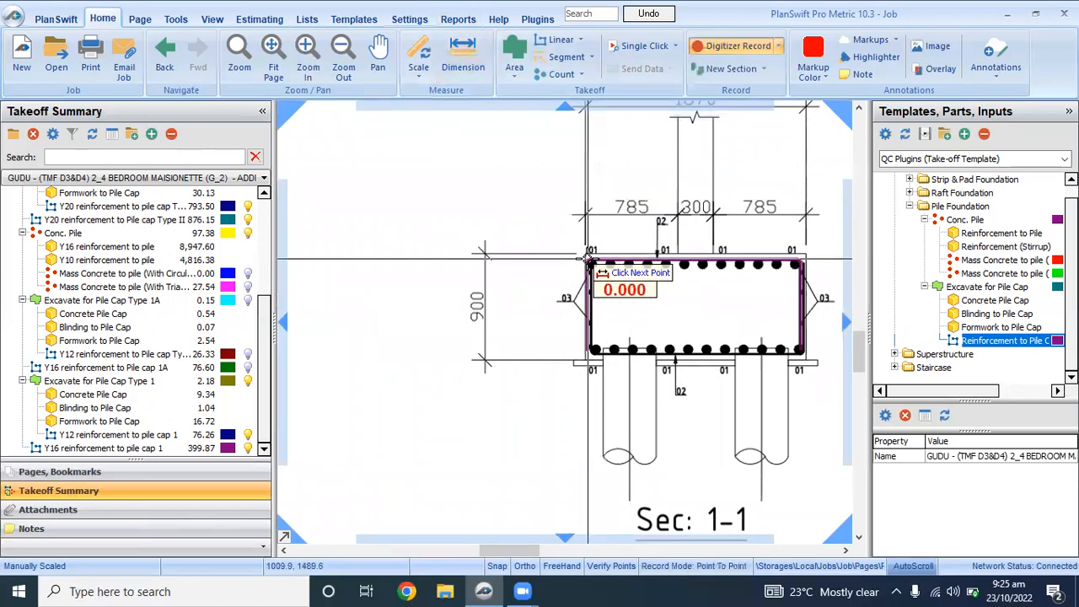
pyautogui.click(585, 348)
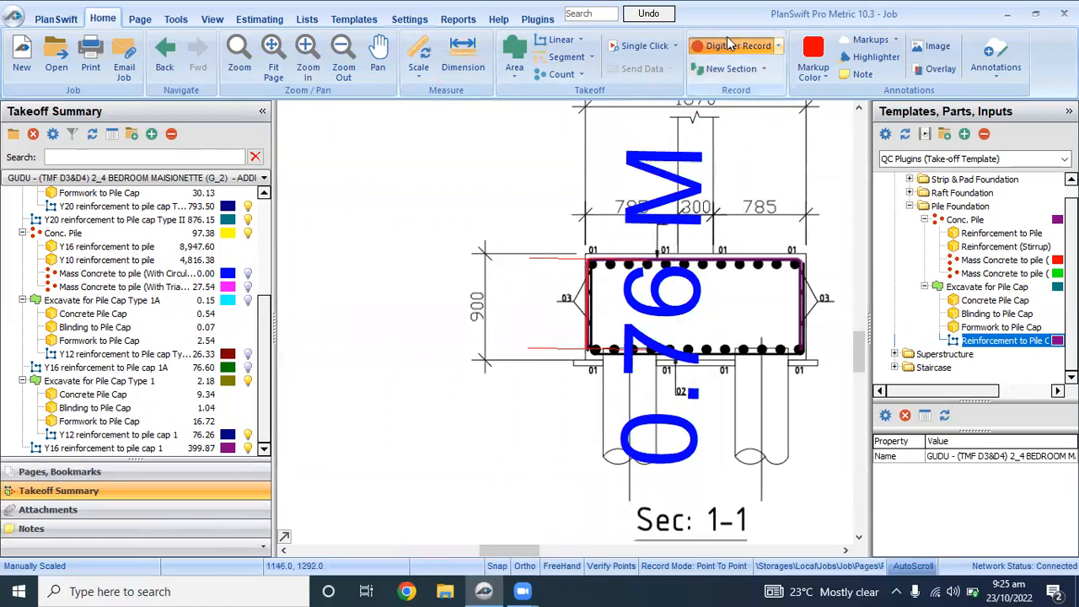
pyautogui.doubleClick(609, 357)
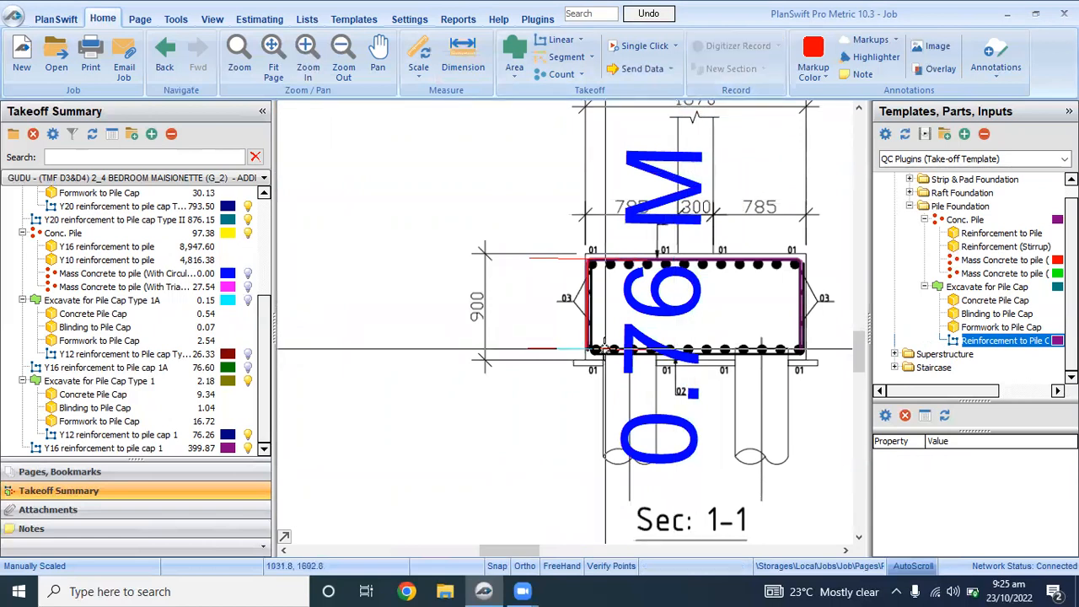
# Step: Compare the Y16 bars on the P.C.T.1 plan with section 1-1 to work out the lengthwise bar's run and vertical legs
pyautogui.scroll(-5, 609, 357)
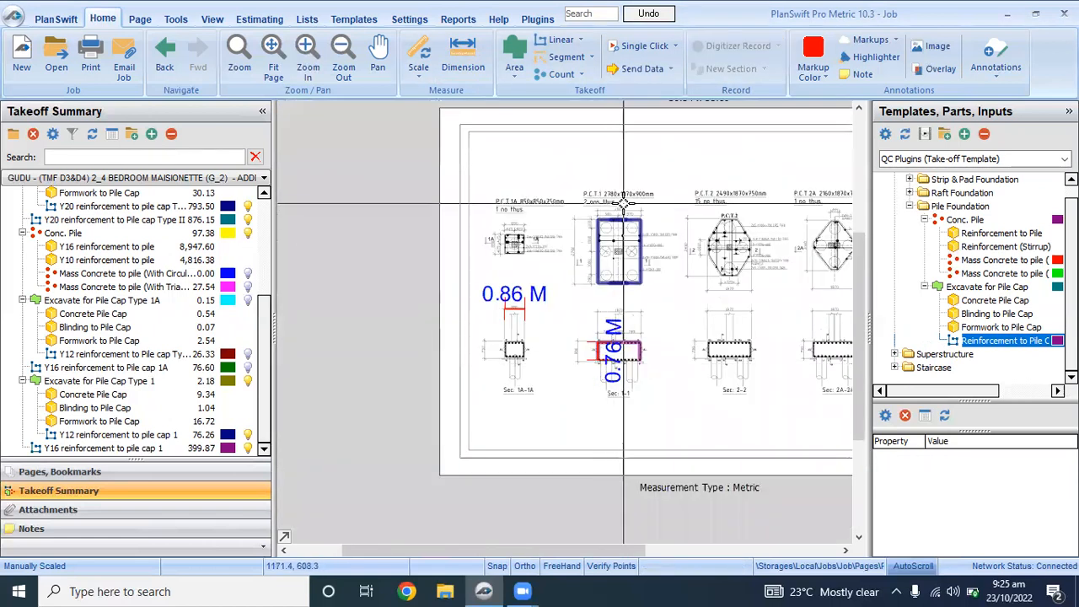
pyautogui.scroll(3, 625, 206)
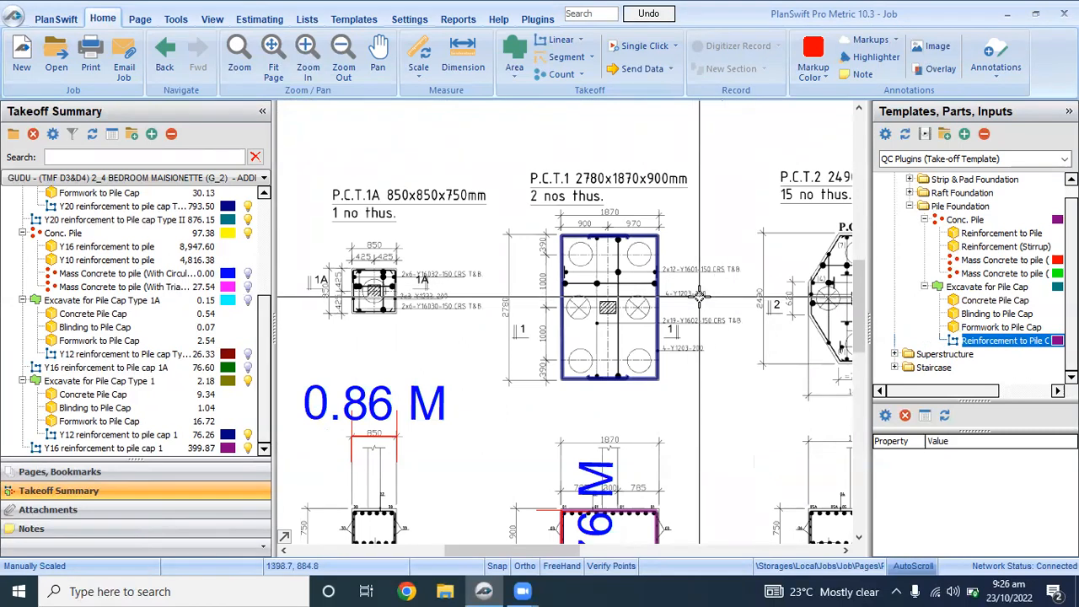
pyautogui.scroll(1, 617, 273)
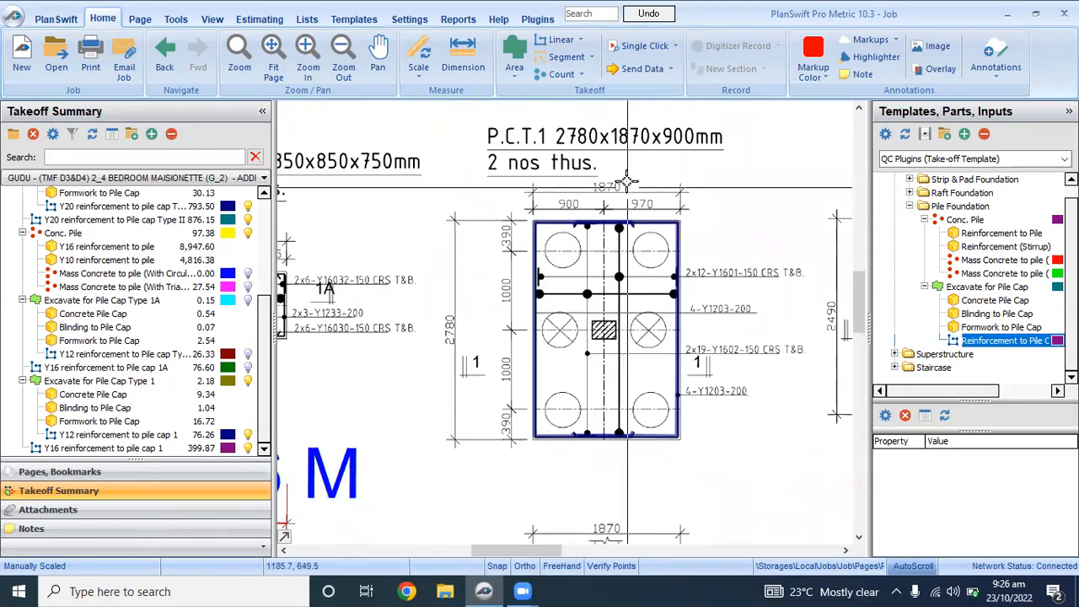
pyautogui.scroll(-3, 626, 170)
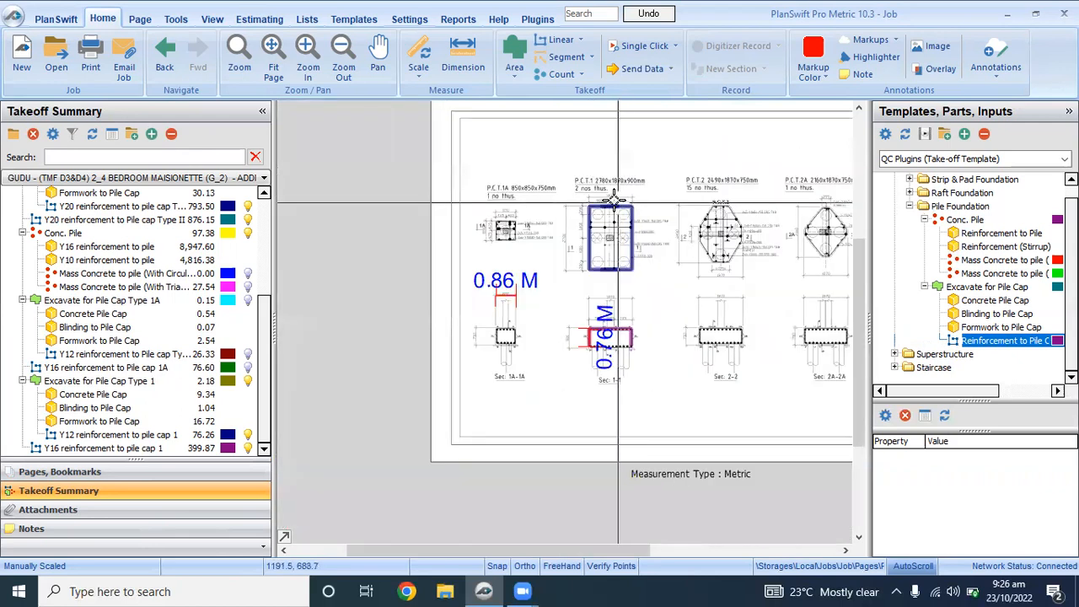
pyautogui.scroll(3, 615, 235)
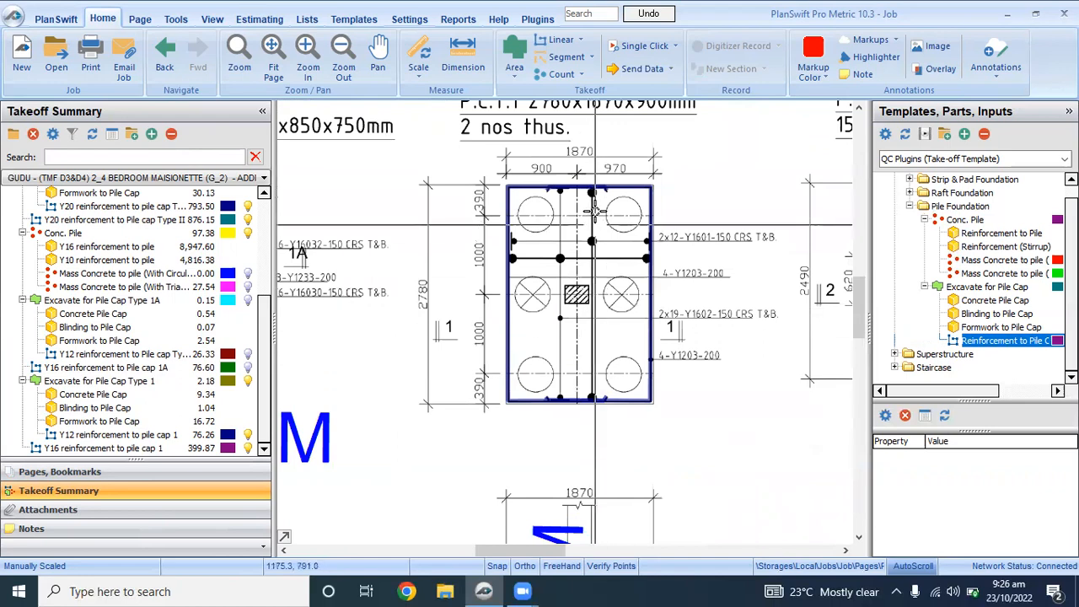
pyautogui.scroll(-3, 591, 282)
pyautogui.scroll(5, 591, 337)
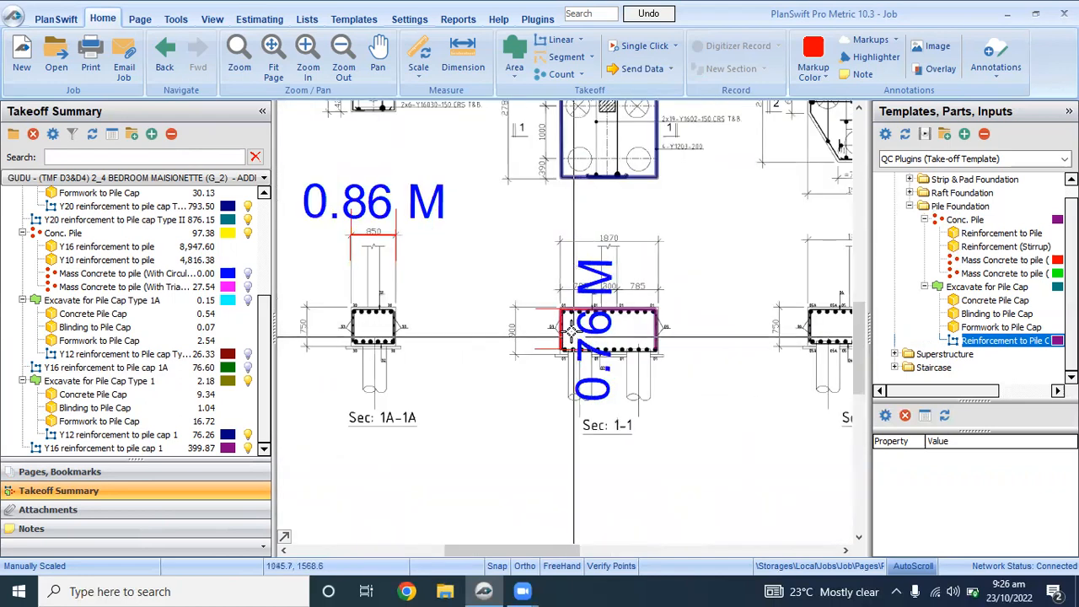
pyautogui.scroll(-3, 541, 386)
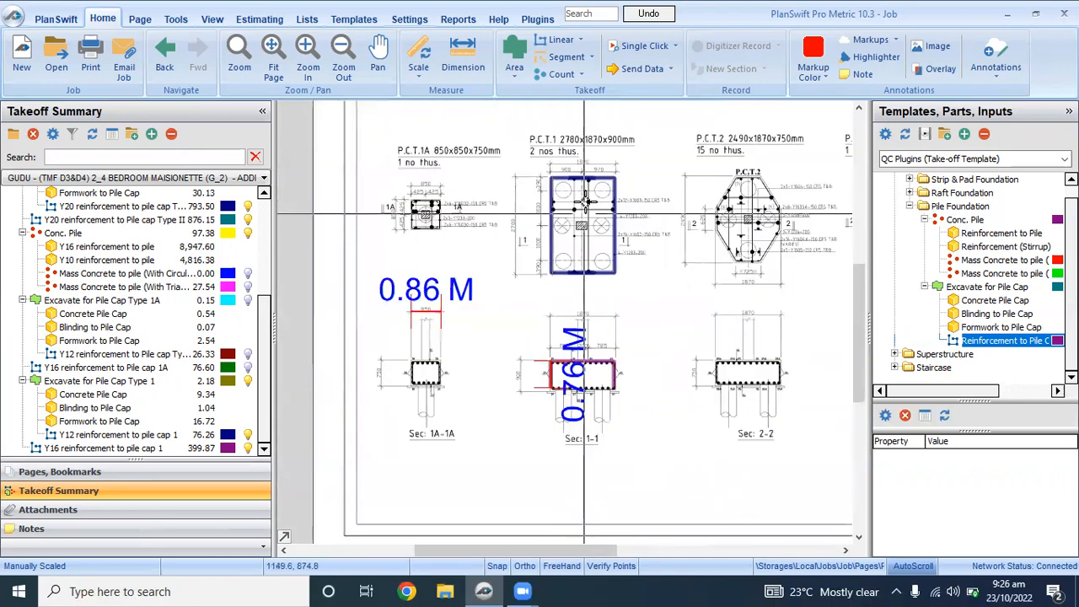
pyautogui.scroll(1, 565, 381)
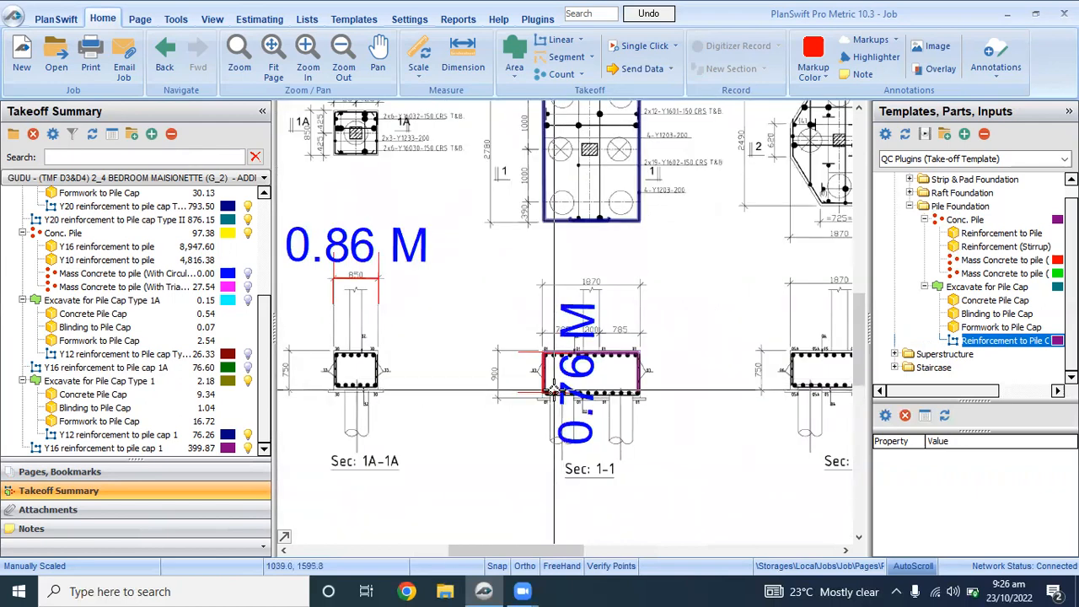
pyautogui.scroll(-2, 518, 284)
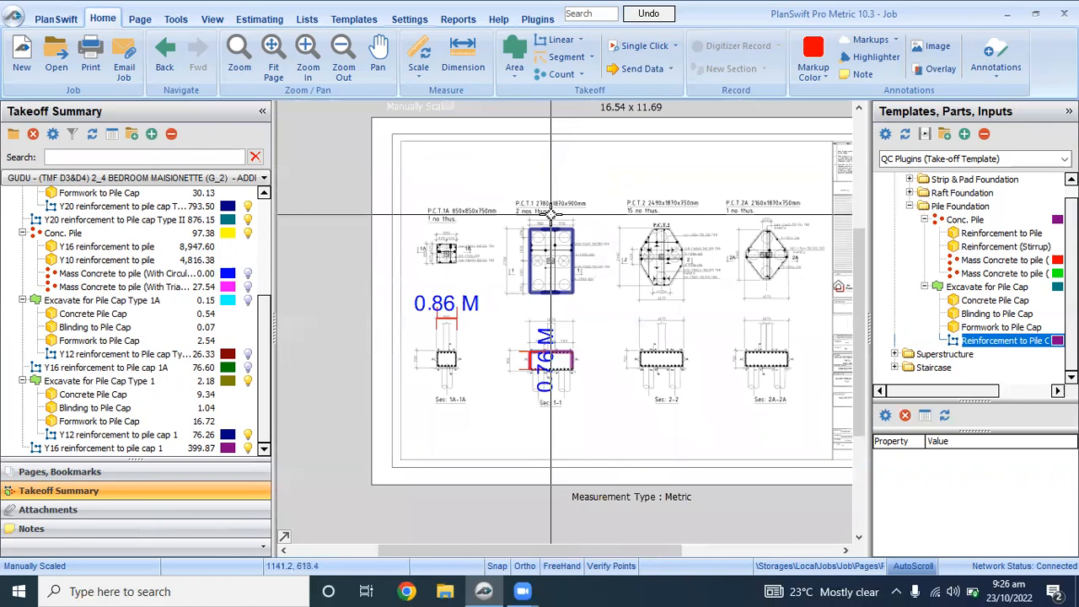
pyautogui.scroll(3, 551, 214)
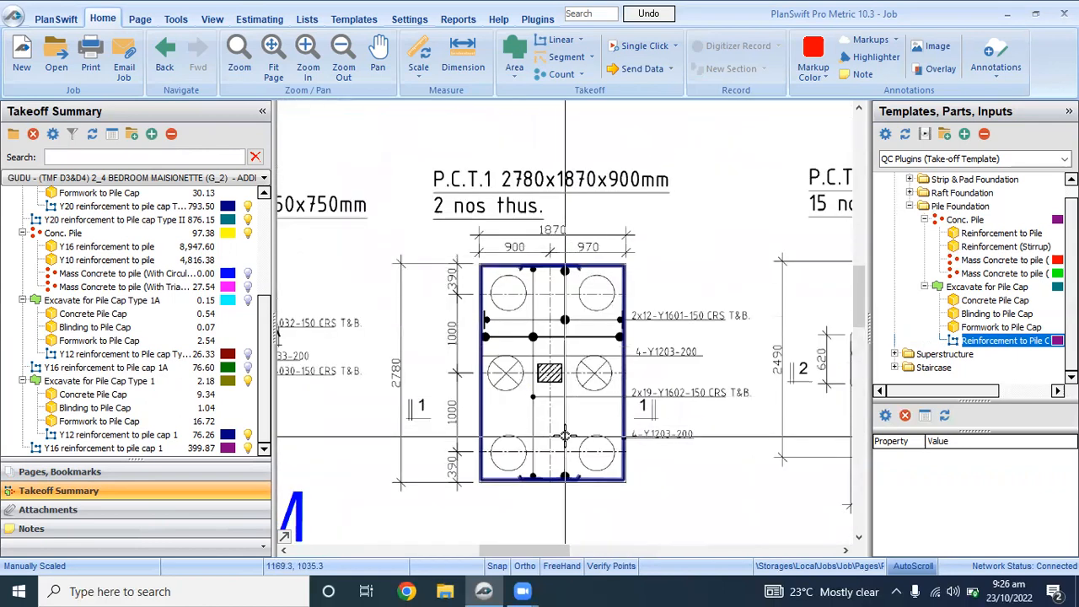
pyautogui.scroll(-3, 565, 436)
pyautogui.scroll(2, 584, 487)
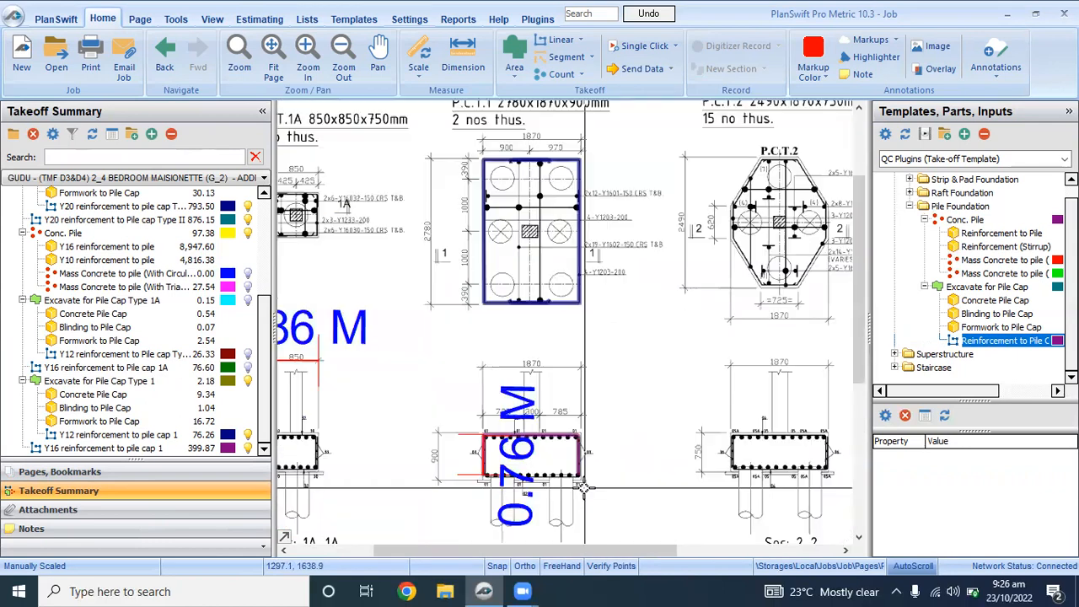
pyautogui.scroll(2, 584, 488)
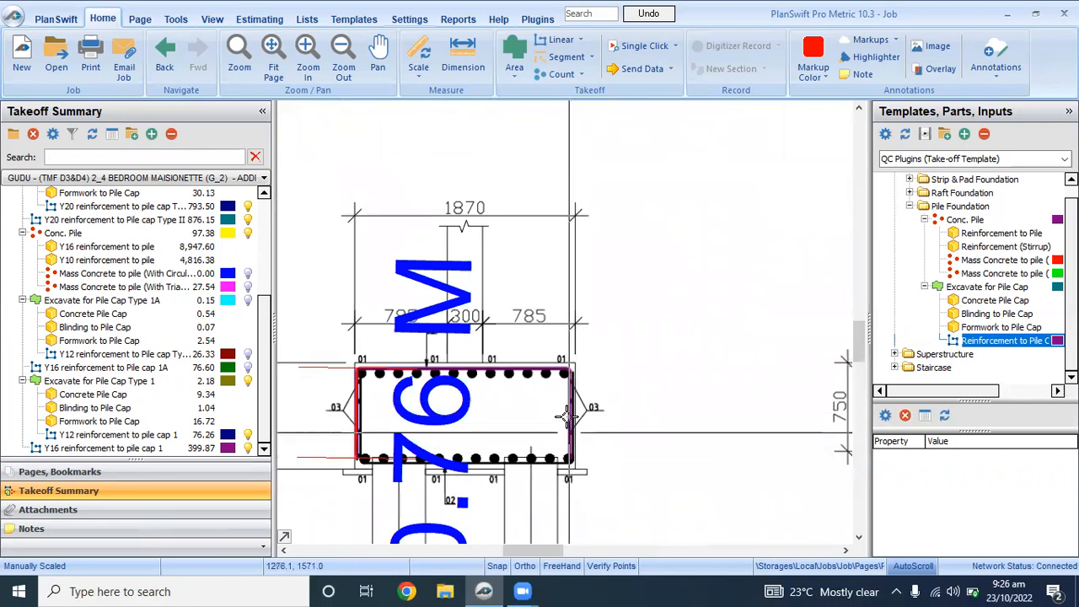
pyautogui.scroll(-3, 578, 234)
pyautogui.scroll(-1, 563, 193)
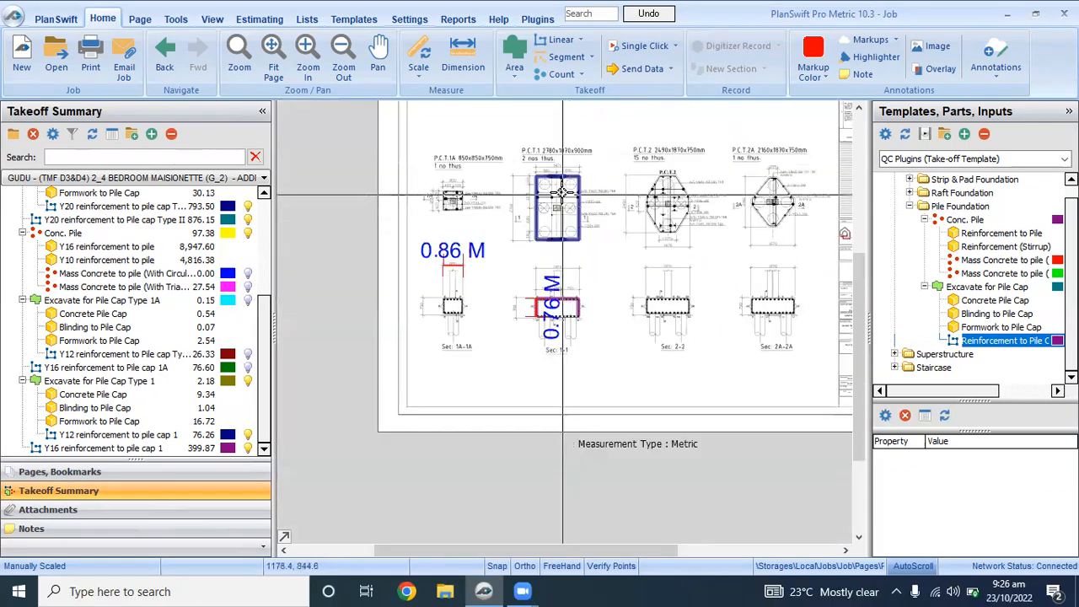
pyautogui.scroll(2, 563, 194)
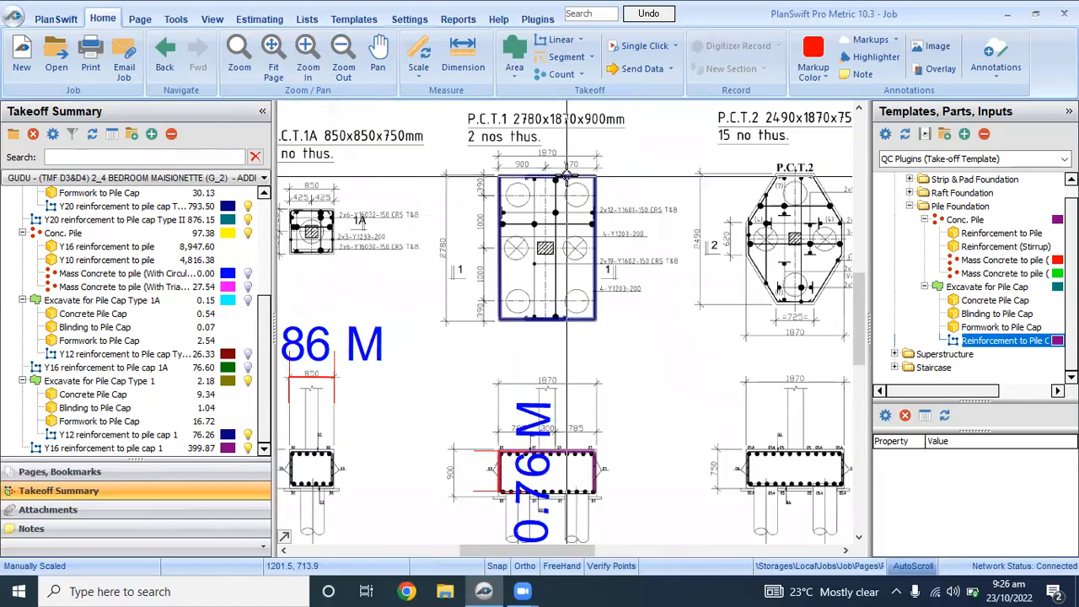
# Step: Start another Reinforcement to Pile Cap item named "Y16 reinforcement to pile cap 1" with a pile cap number of 2, keeping the P.C.T.1 plan uncovered
pyautogui.click(879, 341)
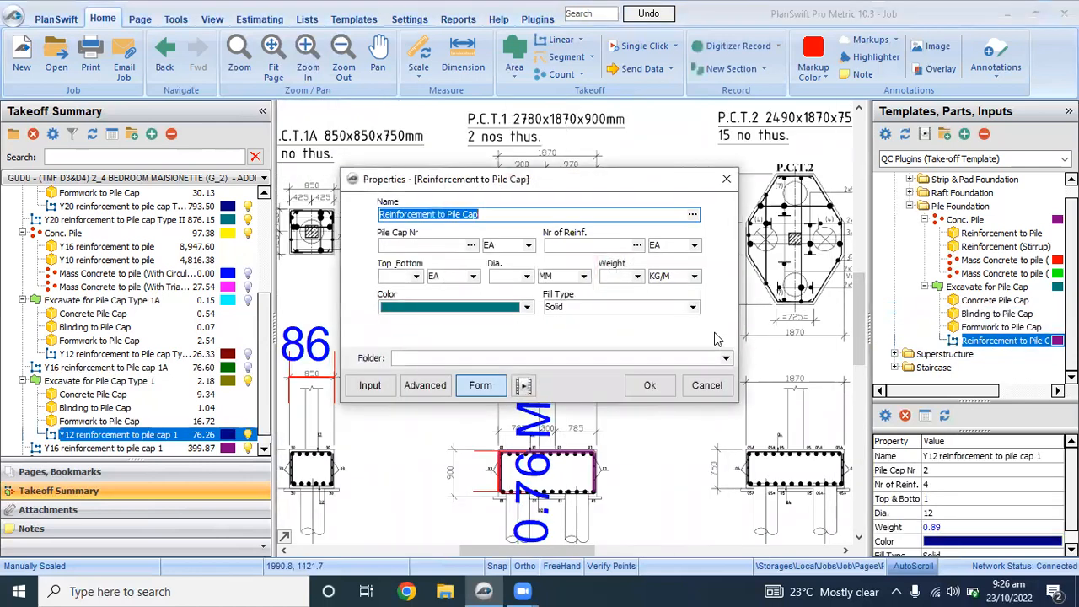
pyautogui.write('Y16 r')
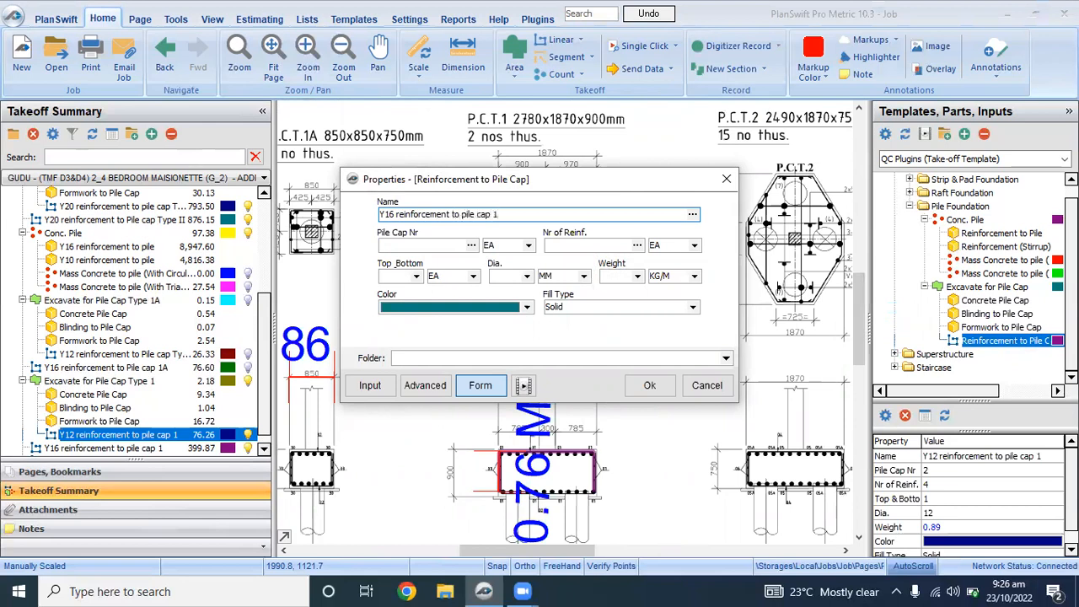
pyautogui.click(408, 245)
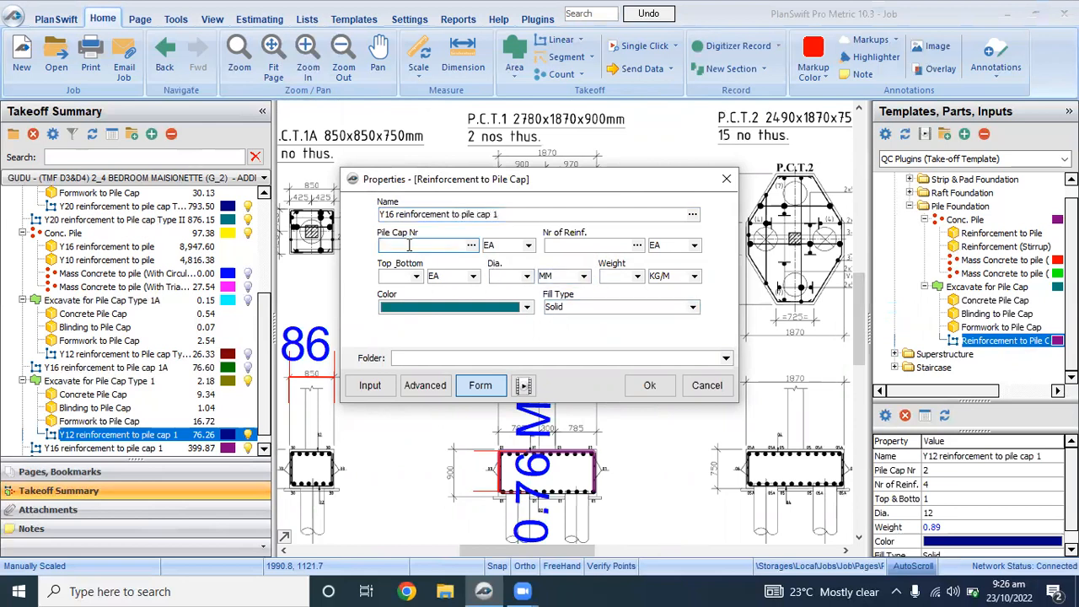
pyautogui.write('2')
pyautogui.moveTo(571, 179); pyautogui.dragTo(583, 361)
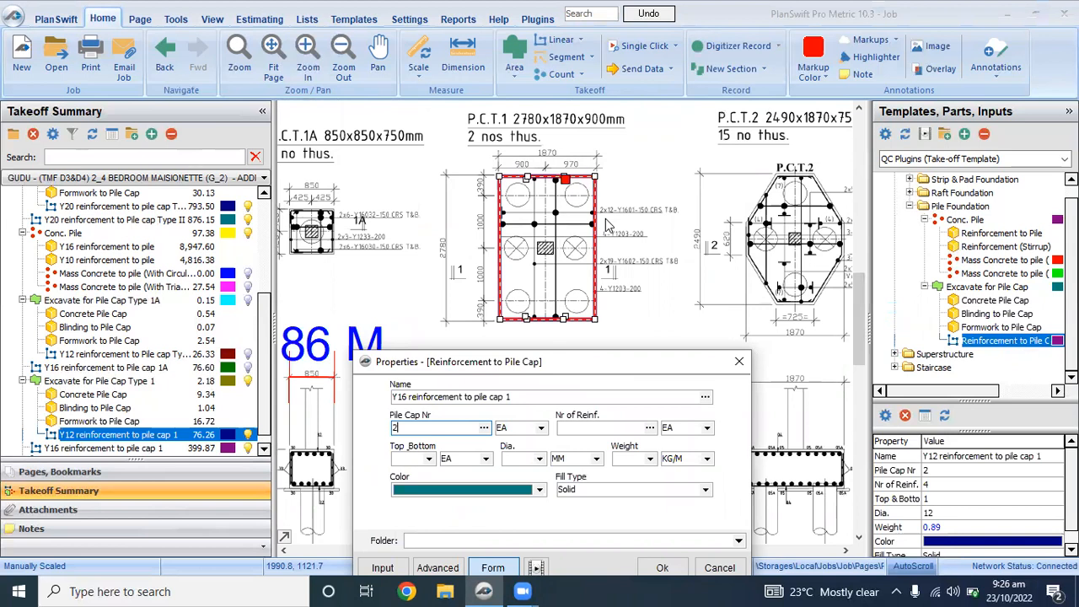
pyautogui.click(405, 396)
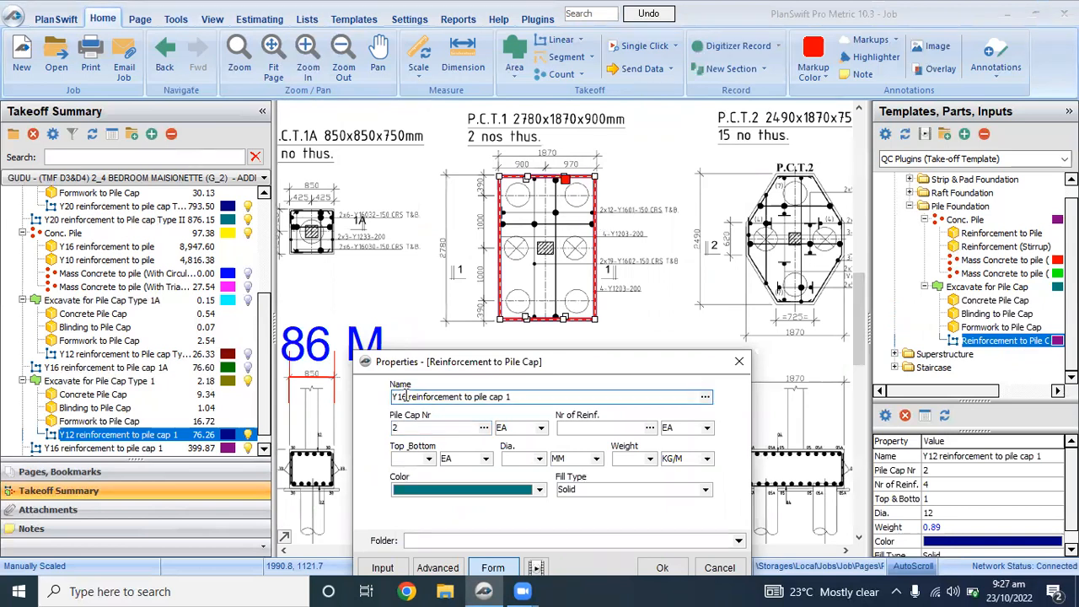
pyautogui.click(582, 429)
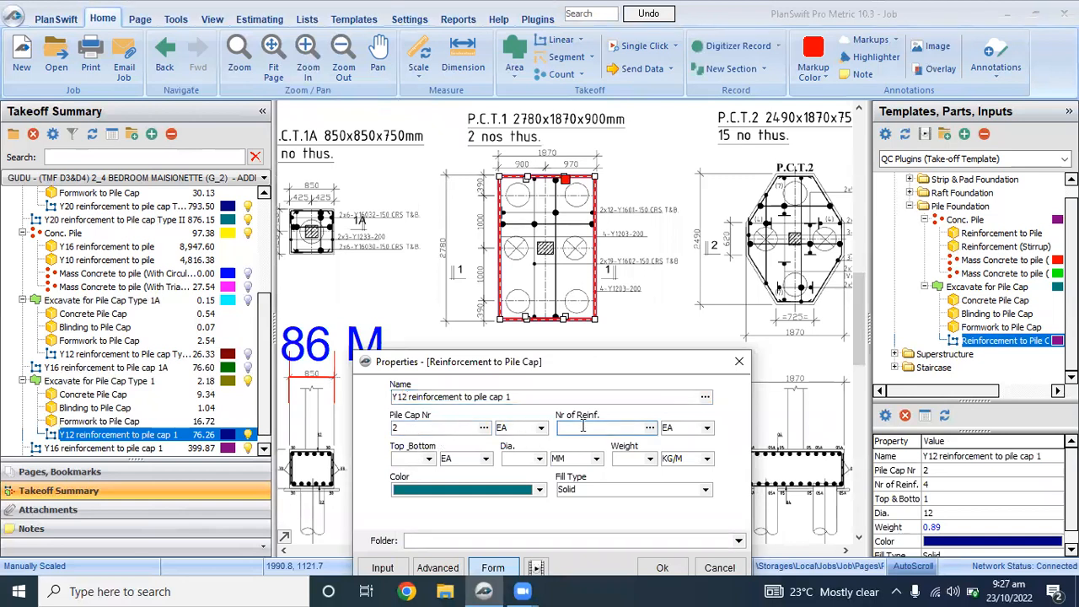
pyautogui.click(393, 397)
pyautogui.press('BackSpace')
pyautogui.write('6')
# Step: Set the new Y16 item to 12 reinforcement bars, top/bottom 2, diameter 16 mm and weight 1.578 kg/m, and create it
pyautogui.click(571, 427)
pyautogui.click(429, 457)
pyautogui.click(405, 491)
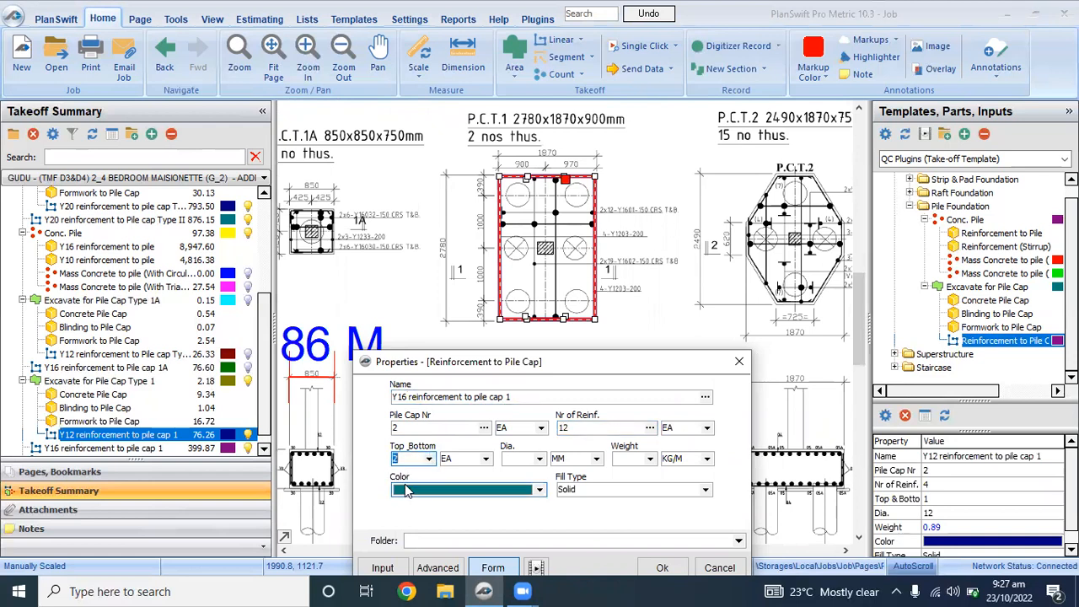
pyautogui.click(540, 463)
pyautogui.click(526, 501)
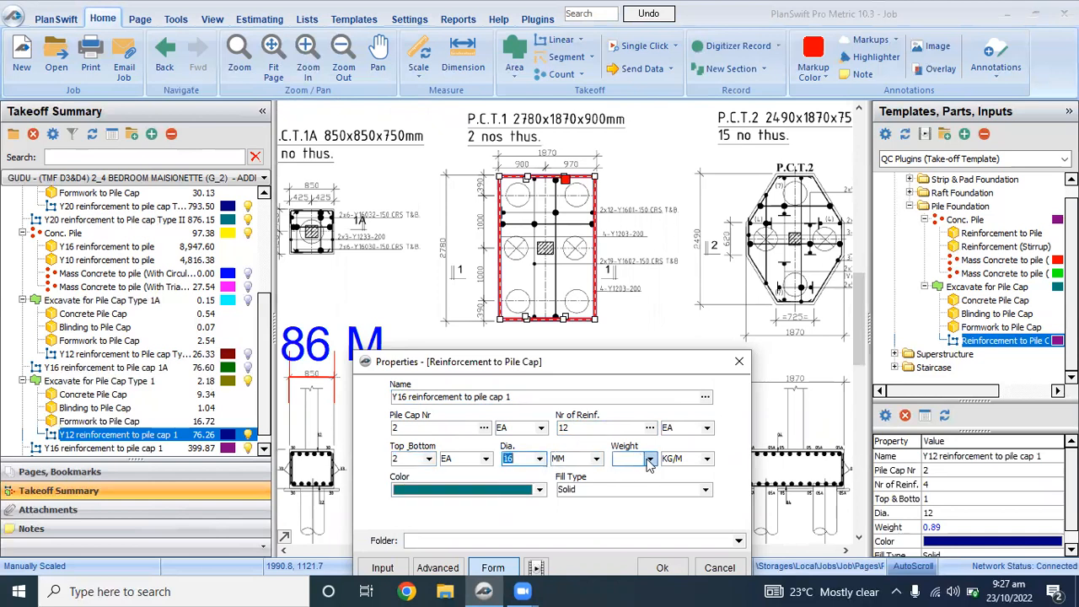
pyautogui.click(650, 460)
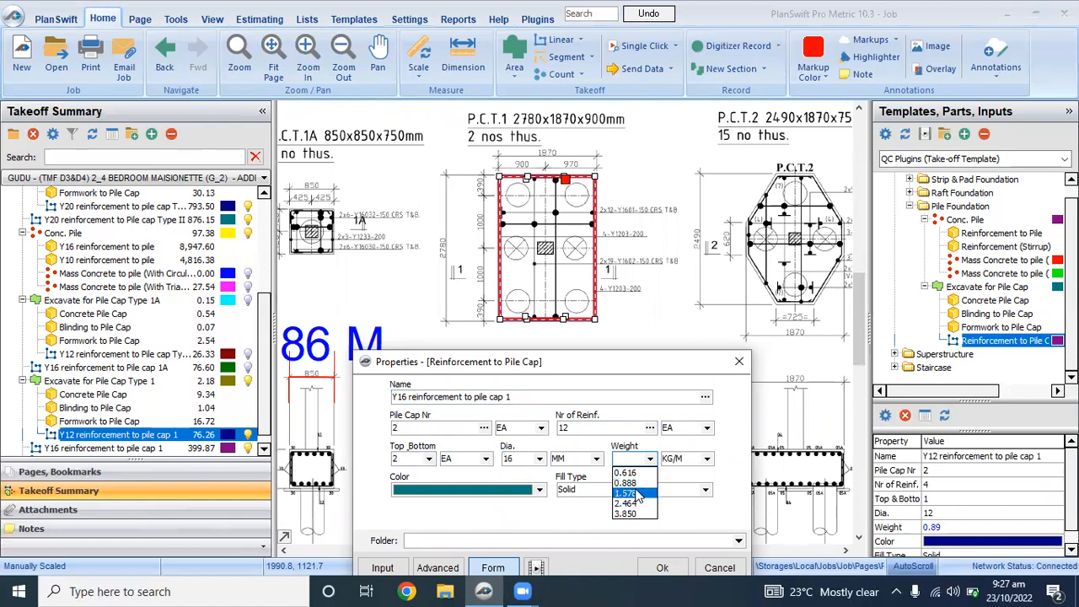
pyautogui.click(634, 493)
pyautogui.click(662, 567)
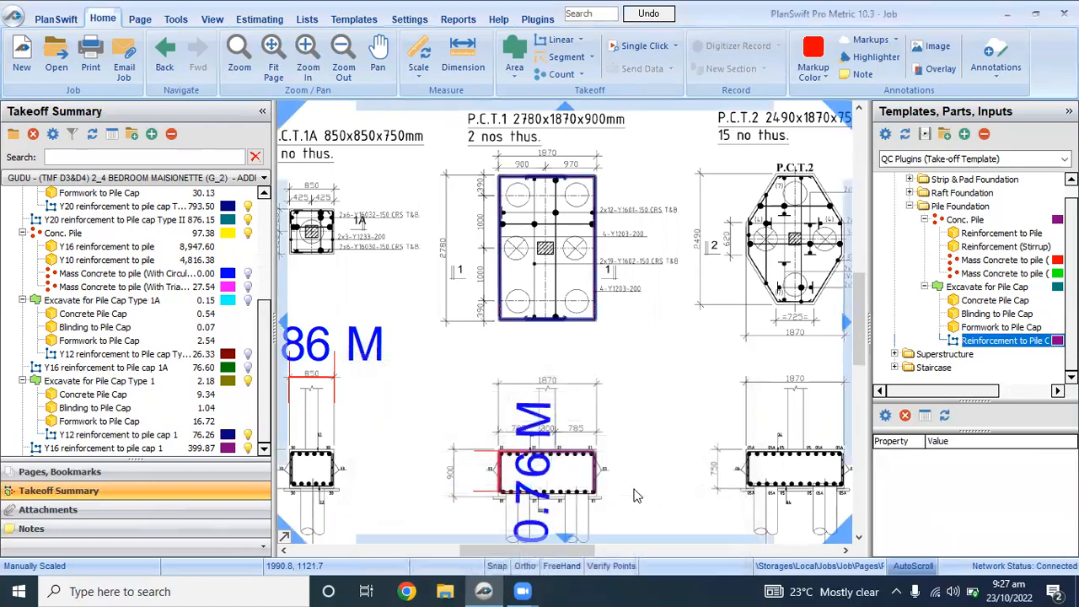
# Step: Record a vertical Y16 segment about 1.5 m long across the P.C.T.1 plan's upper edge, ending near the lengthwise bar's second dot
pyautogui.click(614, 354)
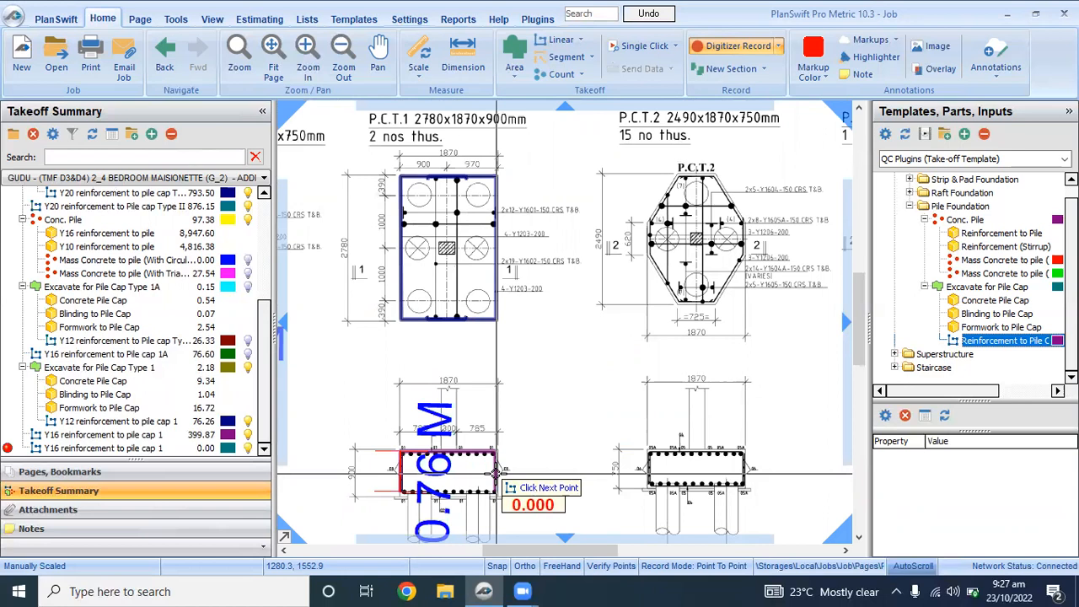
pyautogui.scroll(-2, 496, 475)
pyautogui.scroll(4, 459, 324)
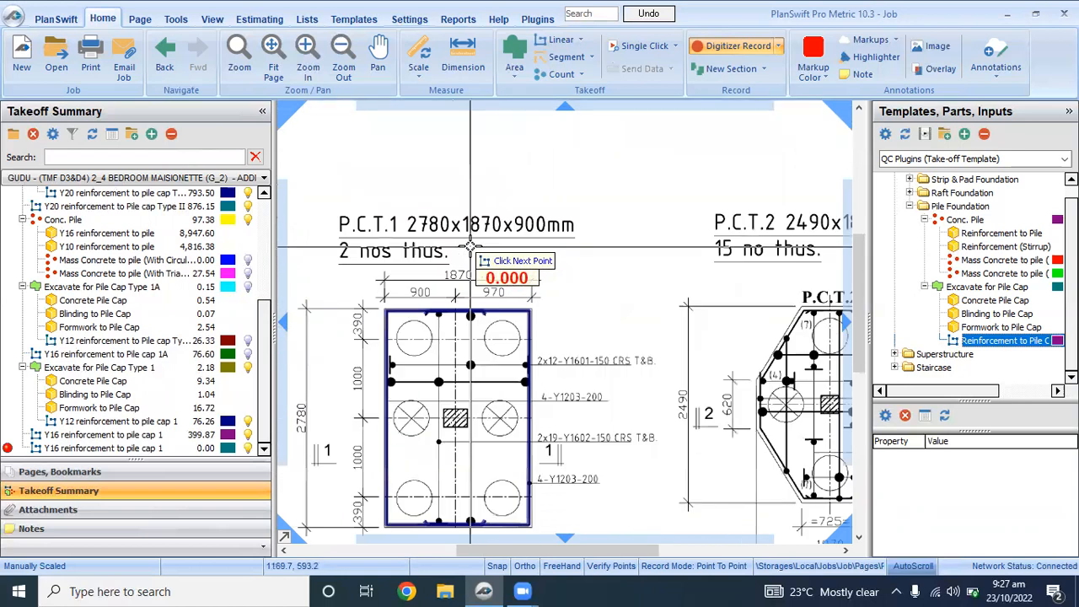
pyautogui.scroll(1, 471, 247)
pyautogui.scroll(1, 472, 249)
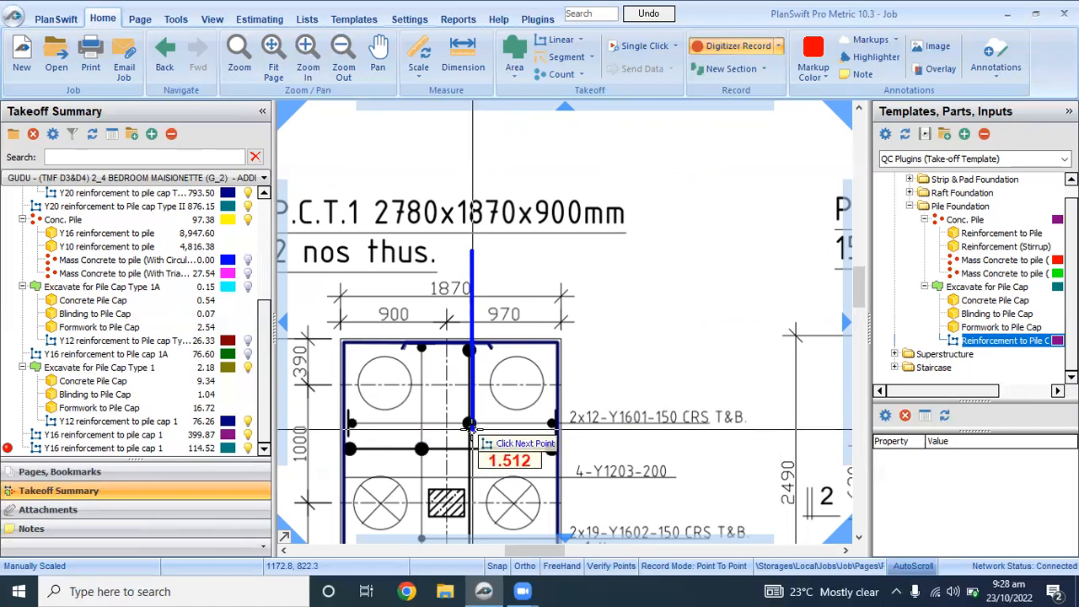
pyautogui.click(470, 429)
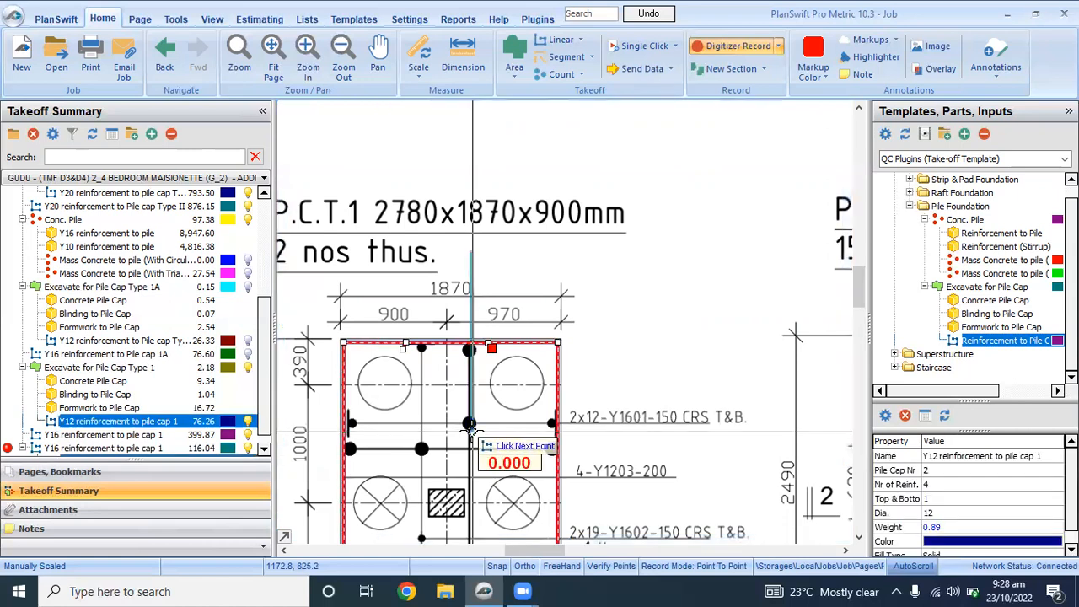
# Step: Record the lengthwise Y16 bar's straight run down the P.C.T.1 plan as a segment about 2.7 m long, and finish recording
pyautogui.scroll(-2, 484, 329)
pyautogui.scroll(3, 483, 305)
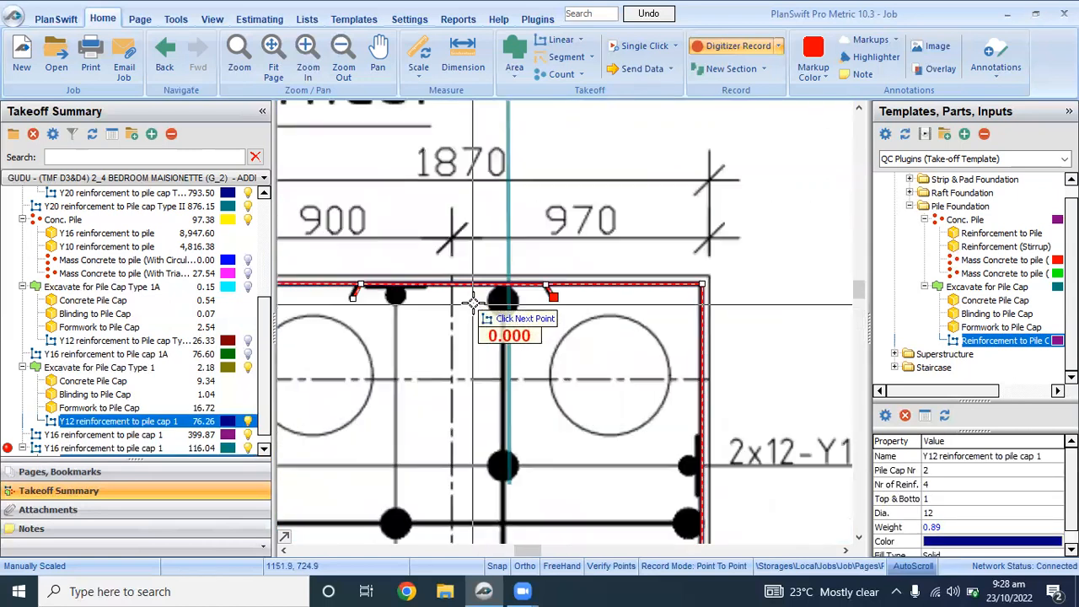
pyautogui.scroll(-3, 522, 291)
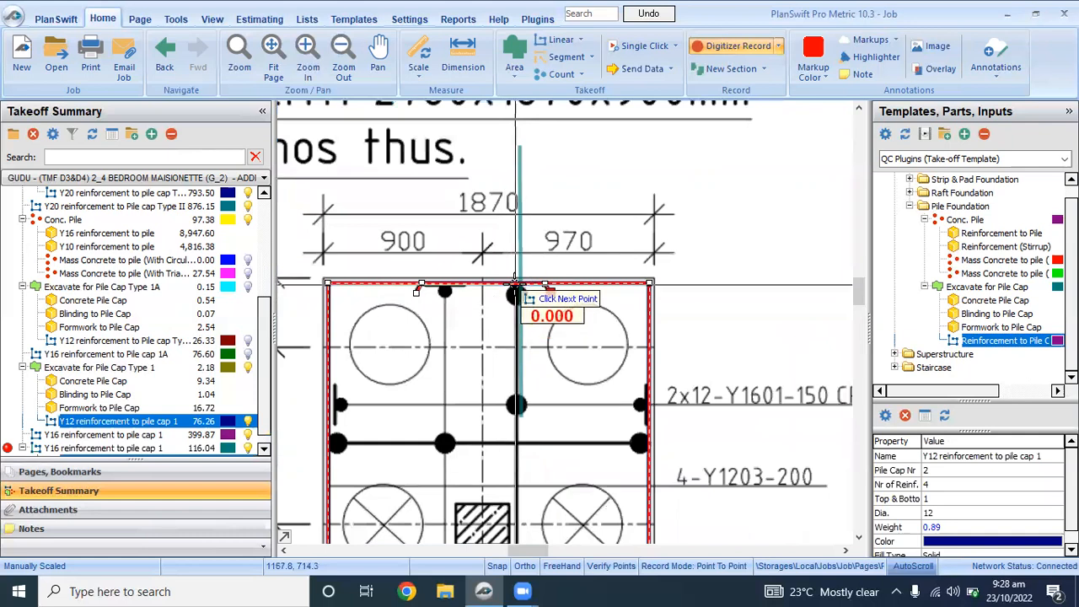
pyautogui.scroll(2, 518, 297)
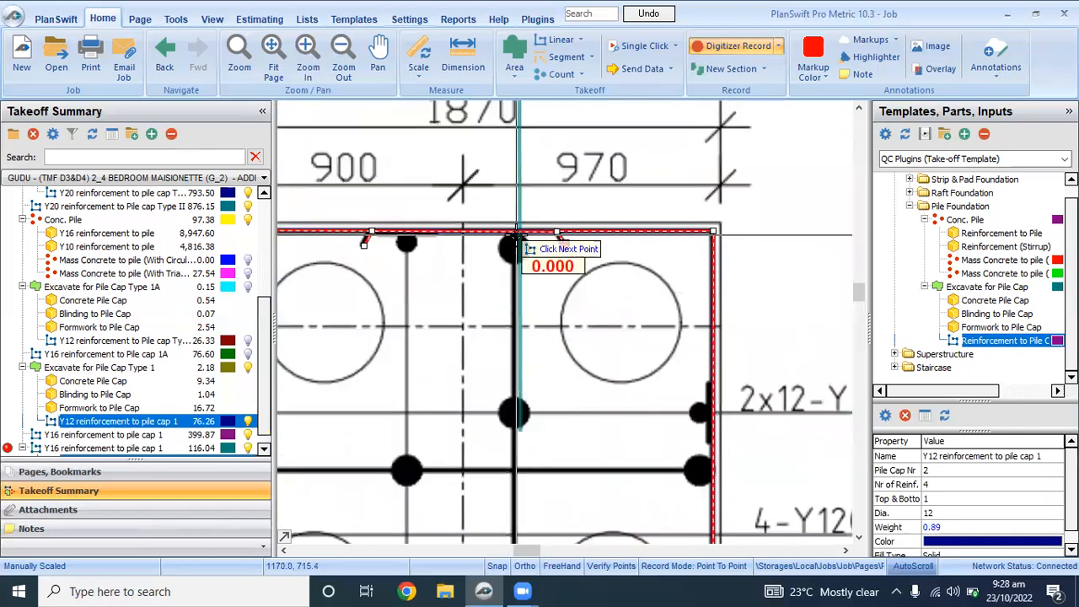
pyautogui.scroll(-3, 513, 321)
pyautogui.scroll(3, 519, 487)
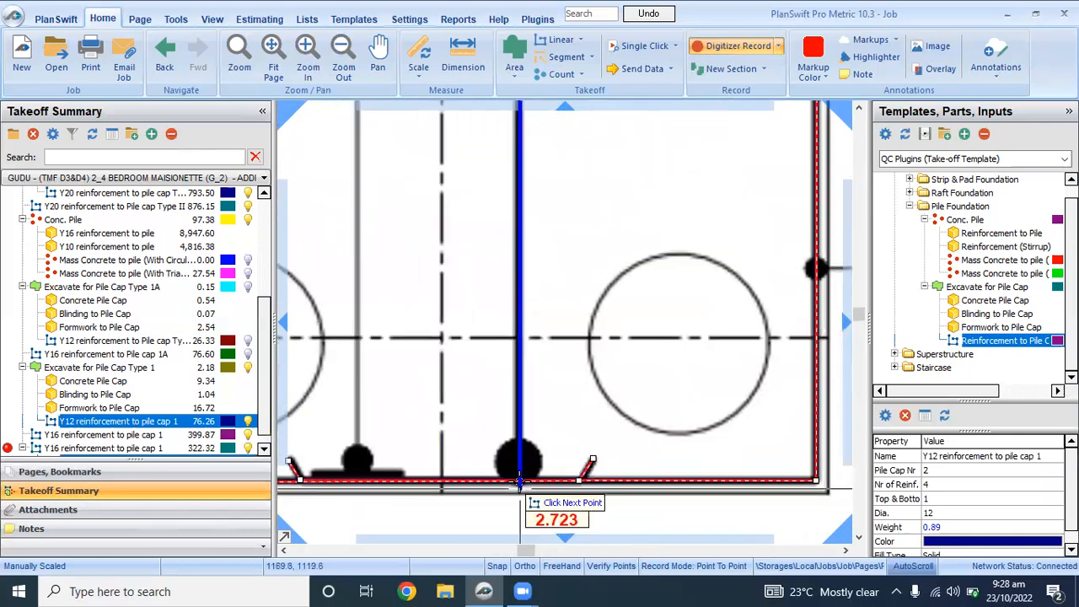
pyautogui.click(519, 482)
pyautogui.scroll(-3, 516, 482)
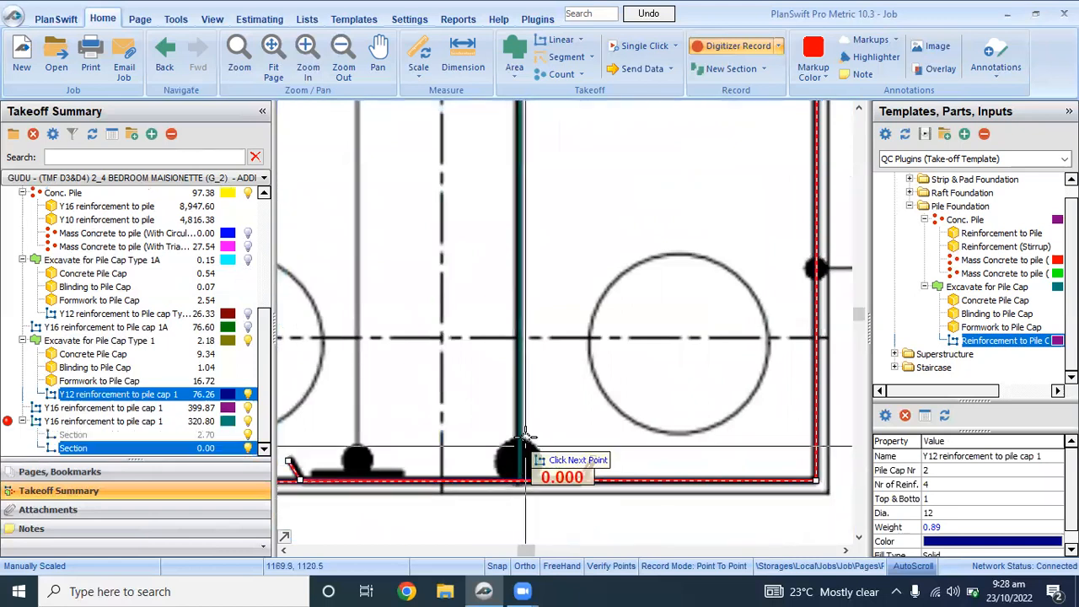
pyautogui.scroll(-2, 547, 295)
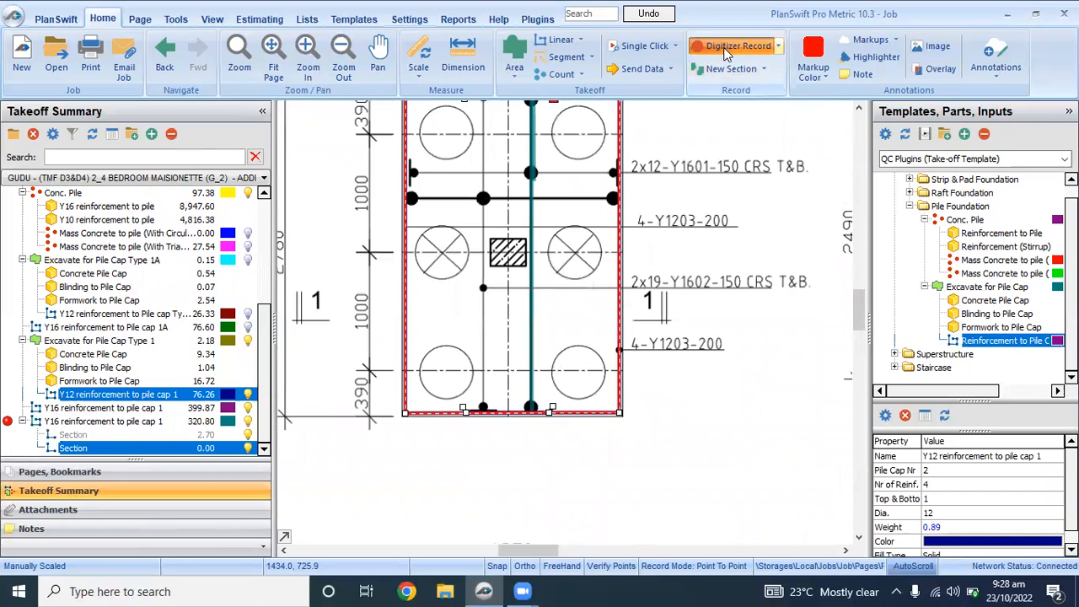
pyautogui.press('Escape')
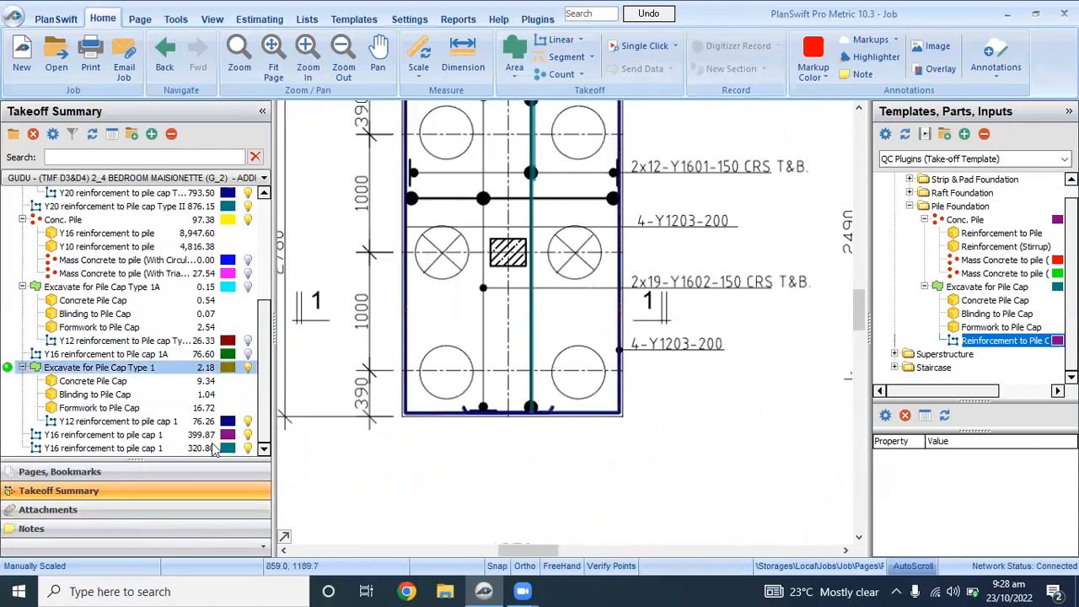
# Step: Examine the P.C.T.2 and P.C.T.2A plans for their cap numbers, dimensions and reinforcement labels
pyautogui.scroll(-4, 494, 311)
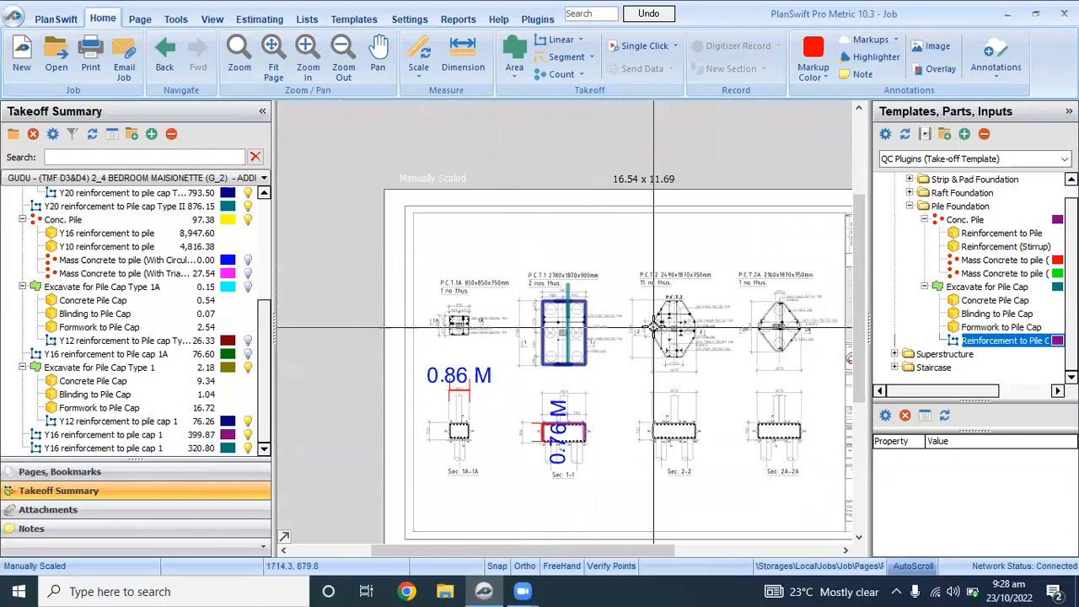
pyautogui.scroll(2, 715, 339)
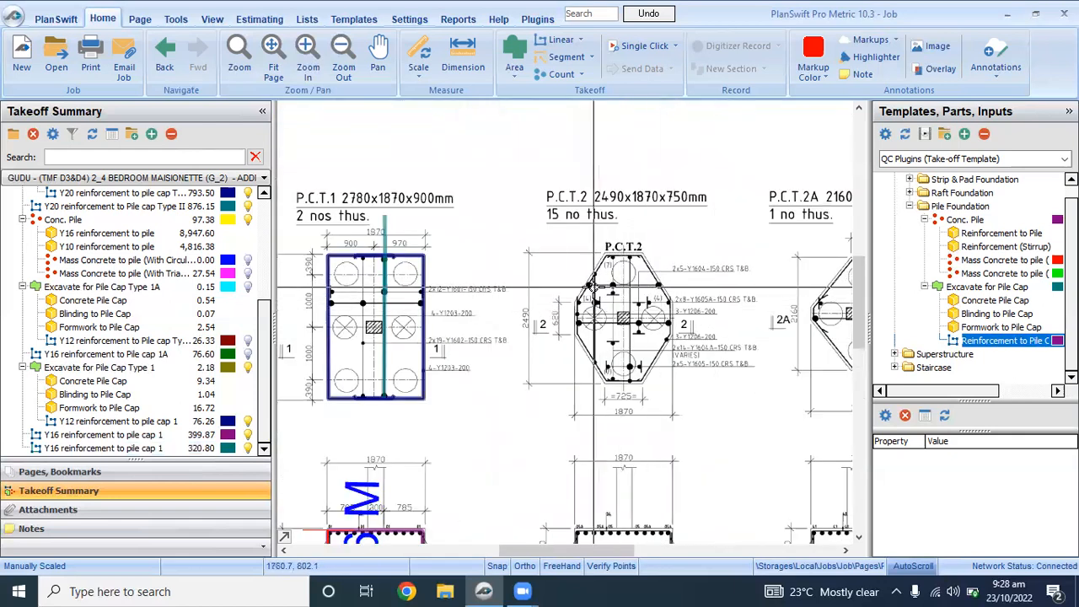
pyautogui.scroll(-2, 591, 288)
pyautogui.scroll(1, 537, 312)
pyautogui.scroll(-2, 538, 312)
pyautogui.scroll(3, 660, 245)
pyautogui.scroll(-1, 660, 245)
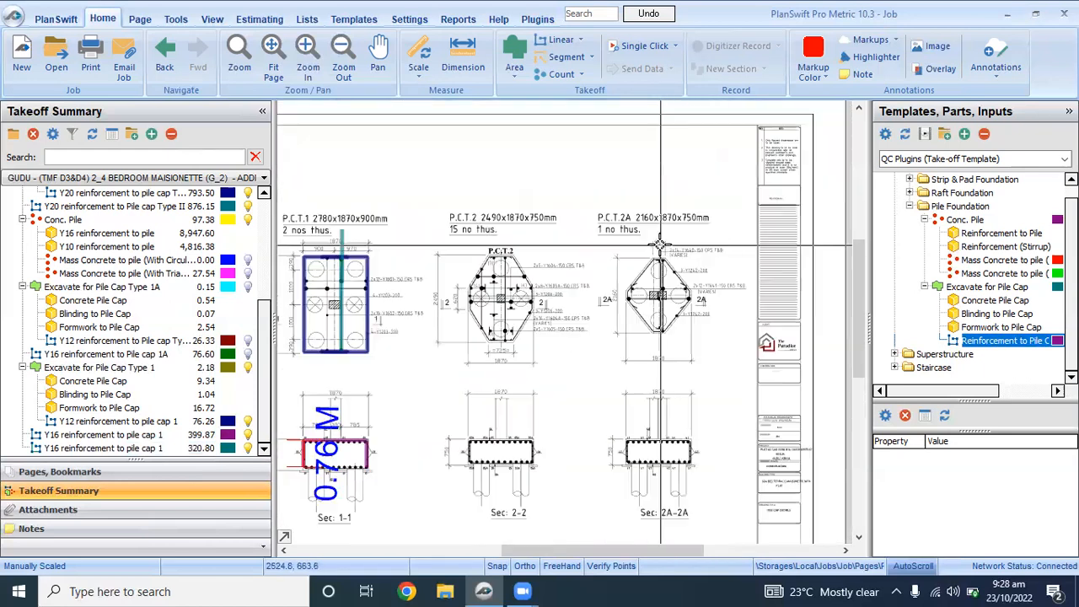
pyautogui.scroll(1, 661, 246)
pyautogui.scroll(-3, 667, 248)
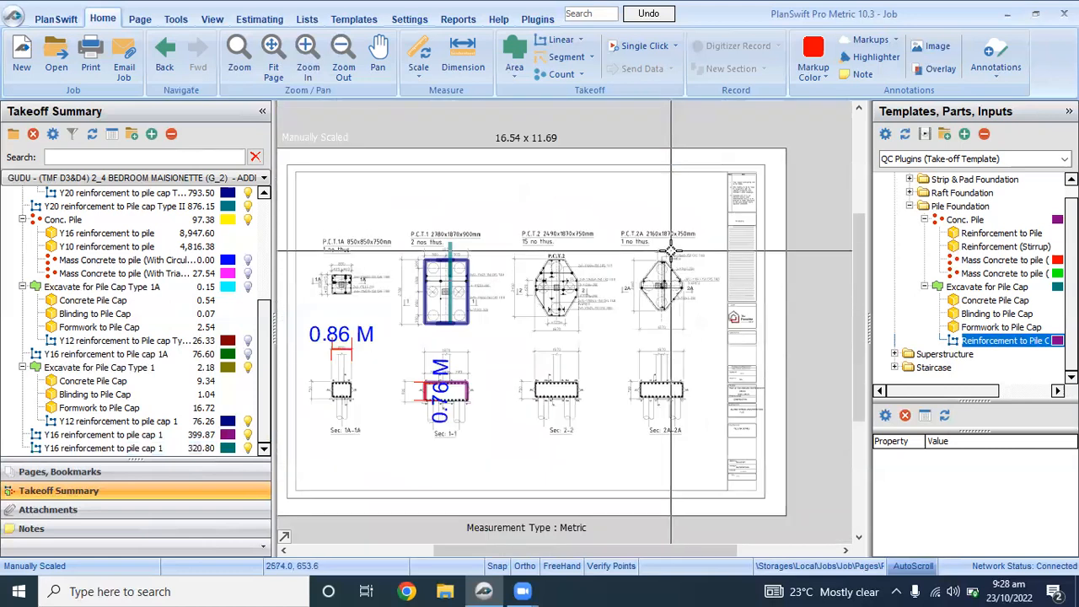
pyautogui.scroll(3, 671, 250)
pyautogui.scroll(1, 679, 331)
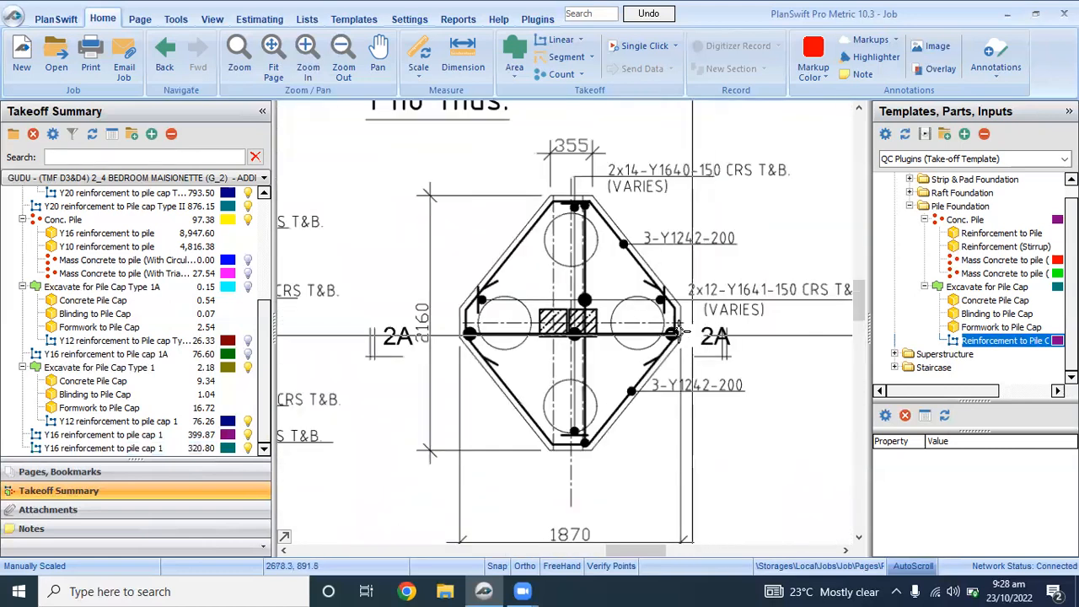
pyautogui.scroll(-2, 630, 233)
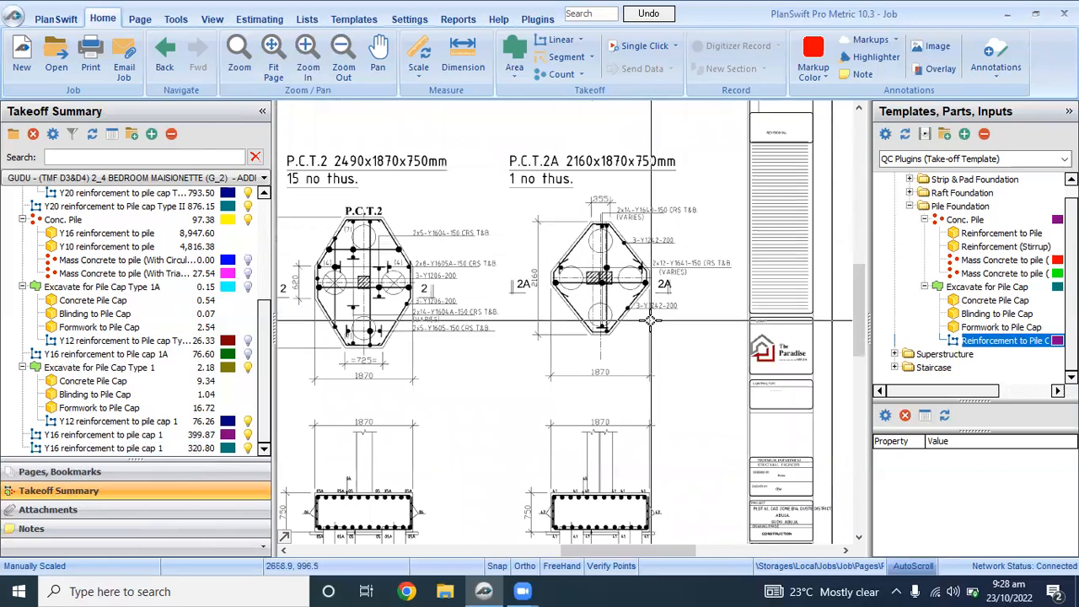
pyautogui.scroll(1, 641, 253)
pyautogui.scroll(-1, 638, 226)
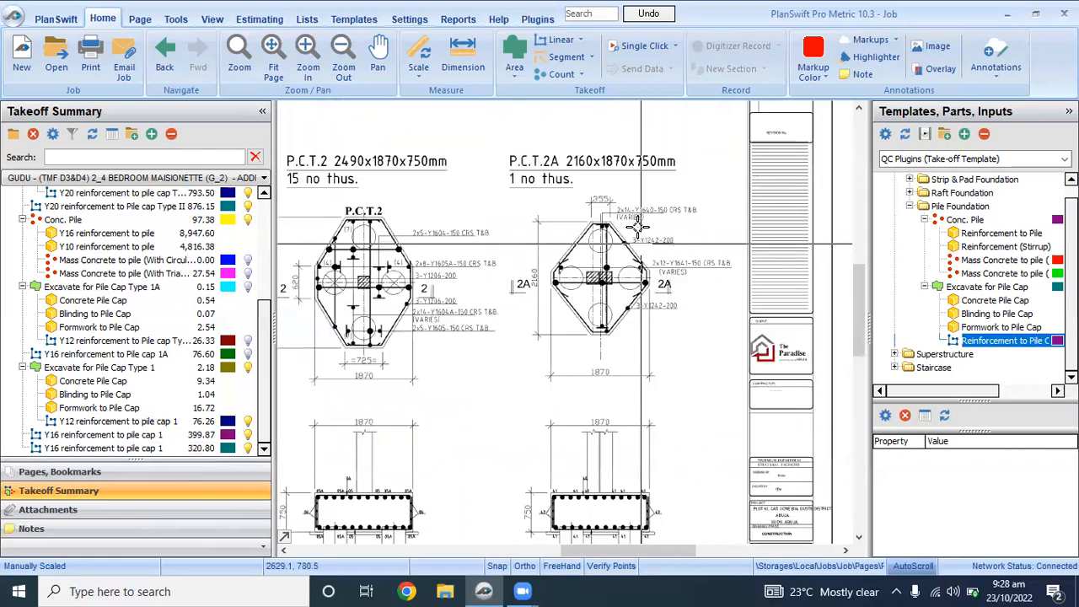
# Step: Create an "Excavate for Pile Cap Type 2A" item with 1 pile cap, concrete thickness 0.75 m, blinding thickness 0.1 m and pit depth 0.21 m
pyautogui.doubleClick(880, 288)
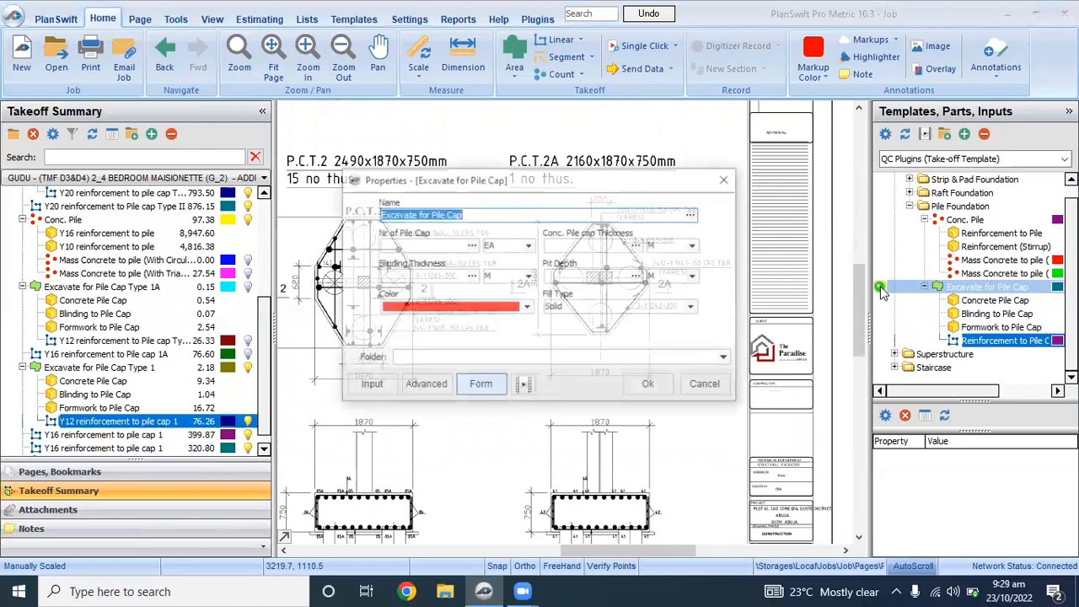
pyautogui.click(470, 216)
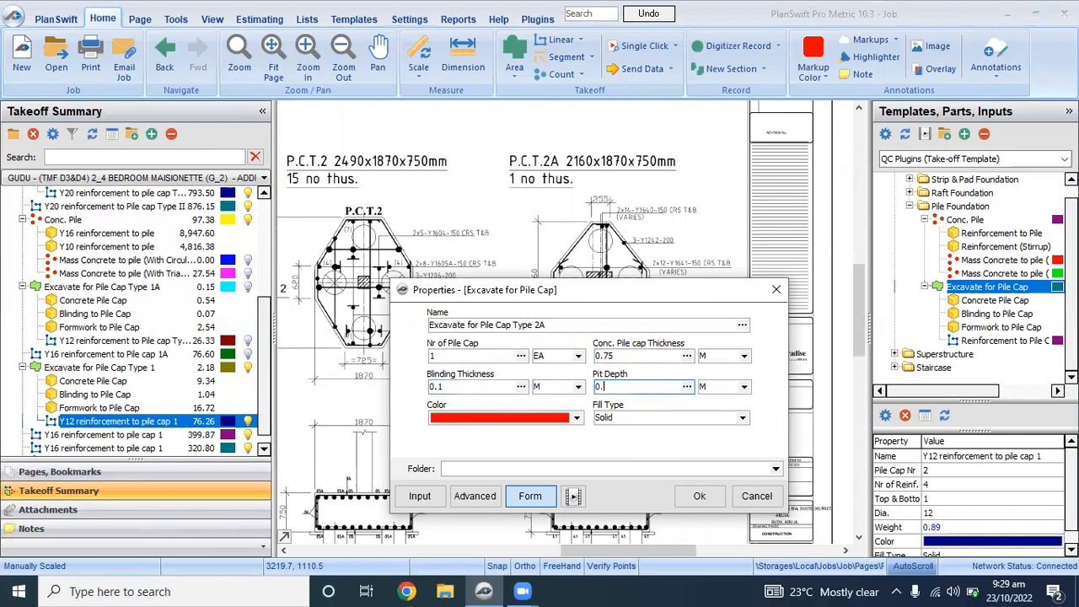
pyautogui.click(696, 496)
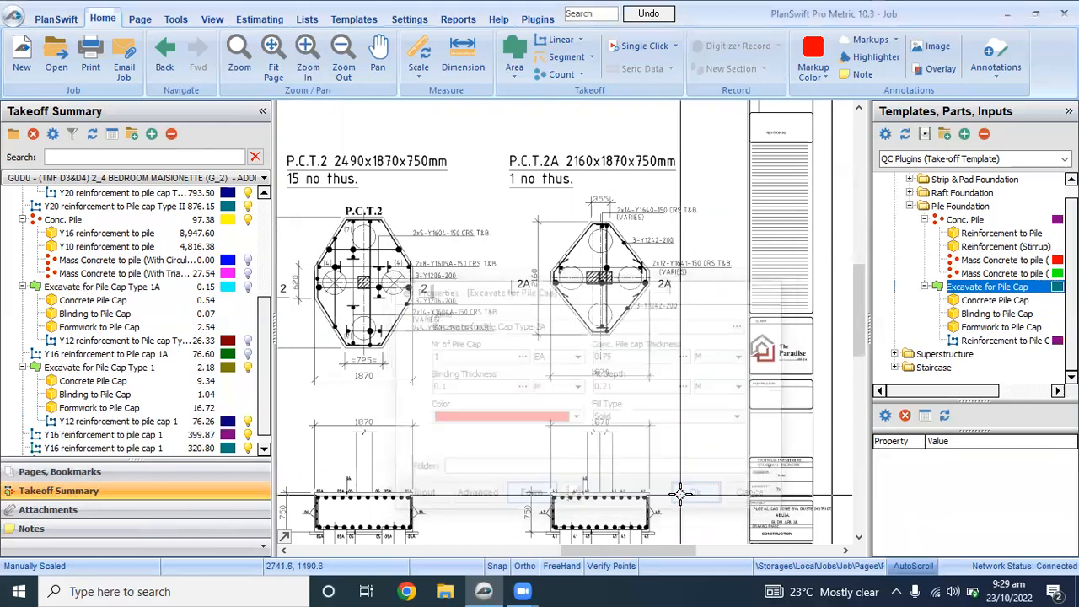
# Step: Trace the eight-cornered outer outline of the P.C.T.2A plan as the excavation area, finish recording and hide the area
pyautogui.scroll(4, 614, 222)
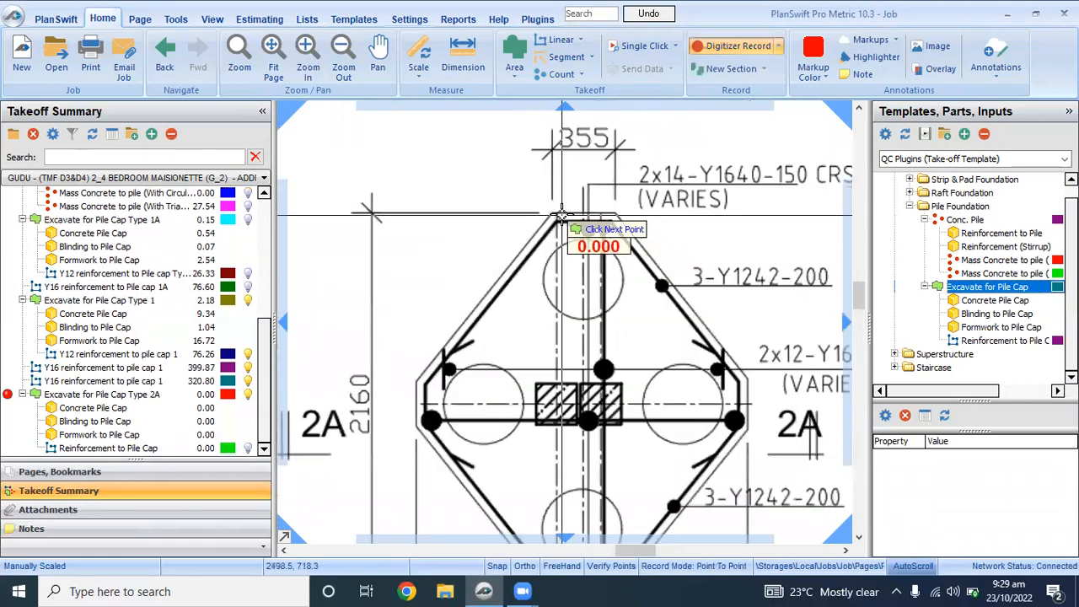
pyautogui.click(548, 213)
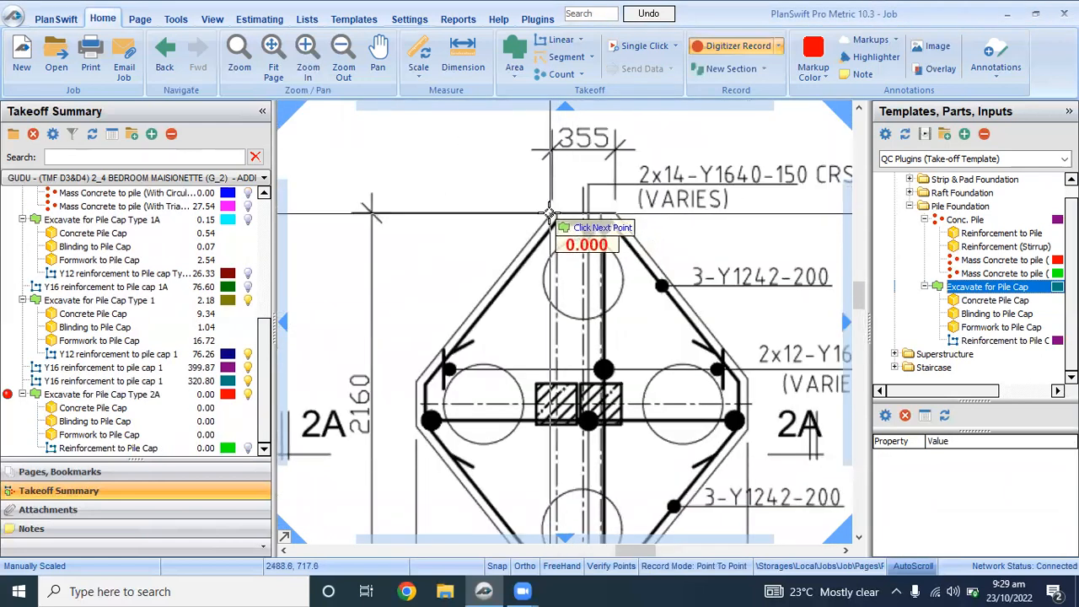
pyautogui.click(614, 213)
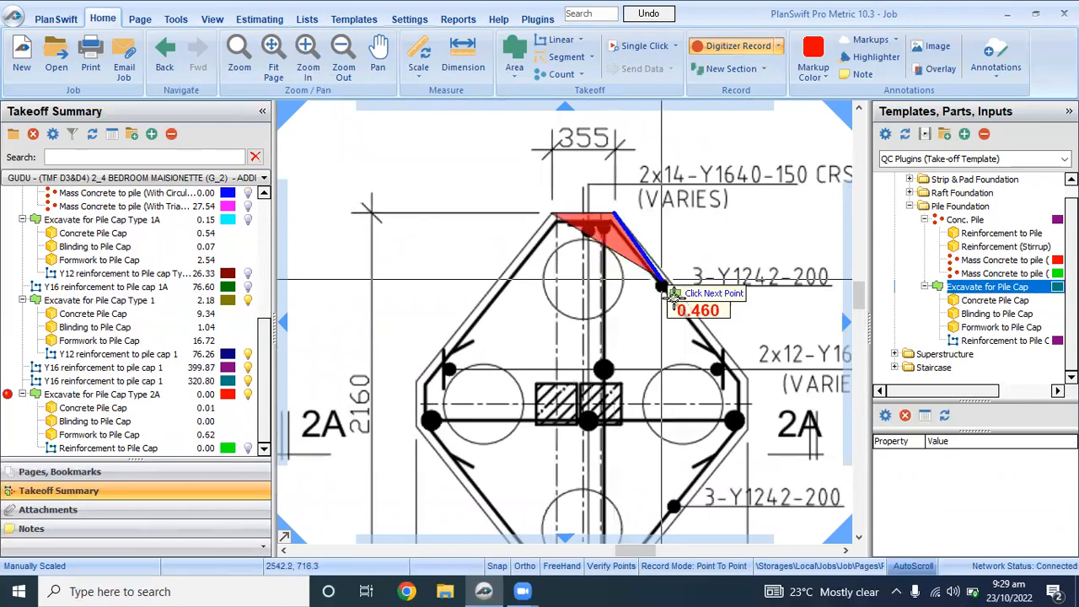
pyautogui.click(746, 381)
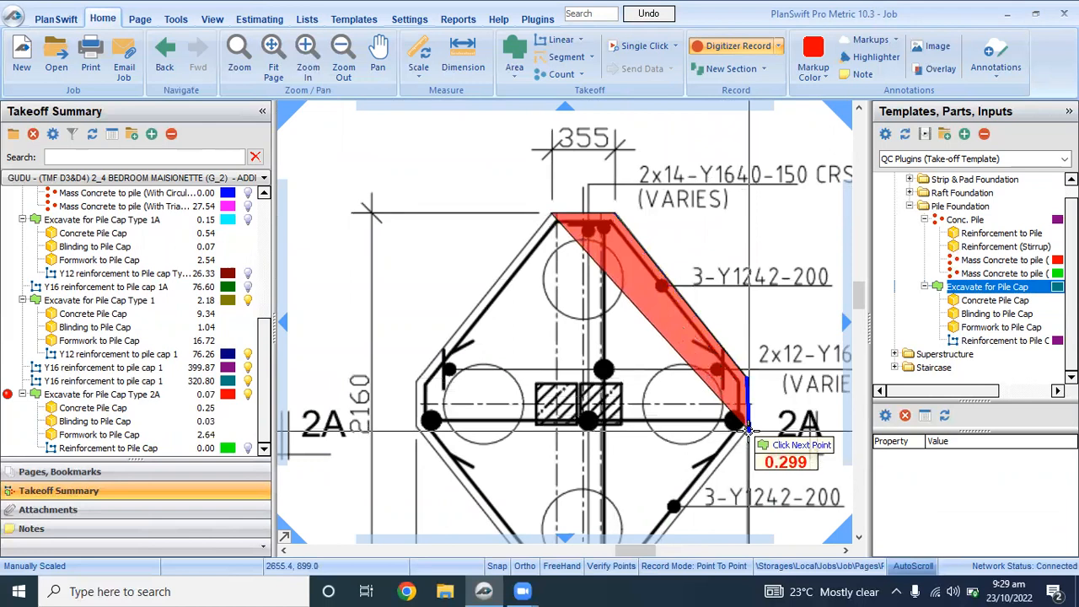
pyautogui.click(748, 428)
pyautogui.scroll(-3, 741, 429)
pyautogui.scroll(3, 712, 488)
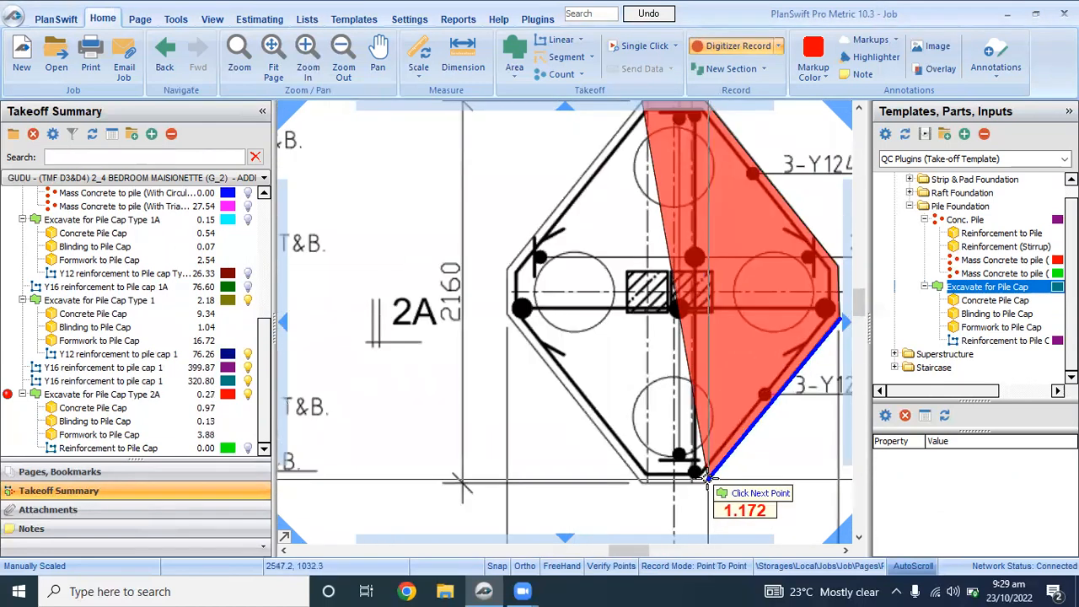
pyautogui.click(707, 481)
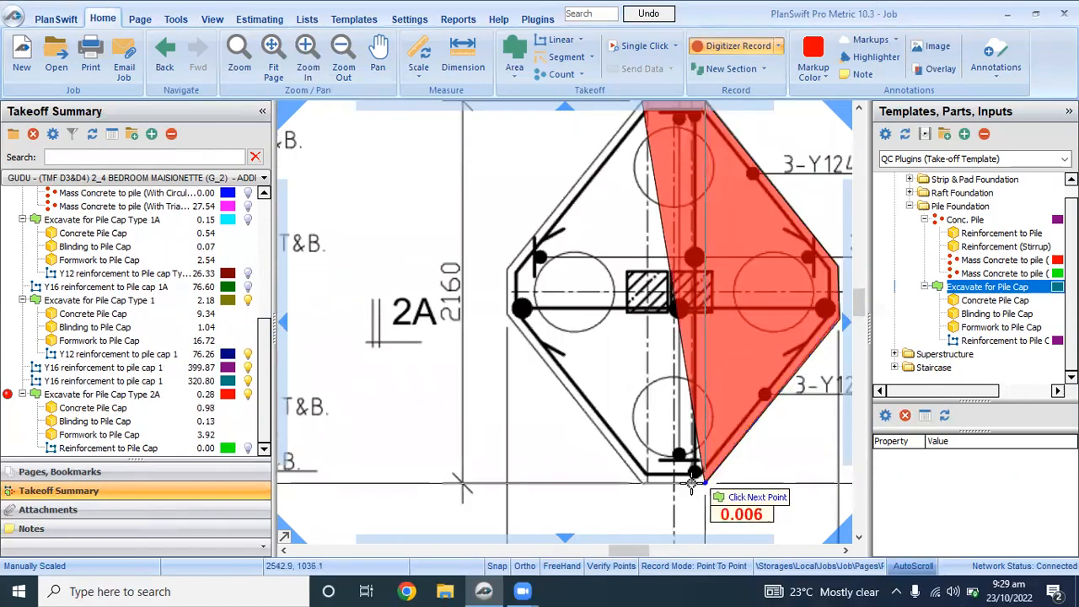
pyautogui.click(640, 483)
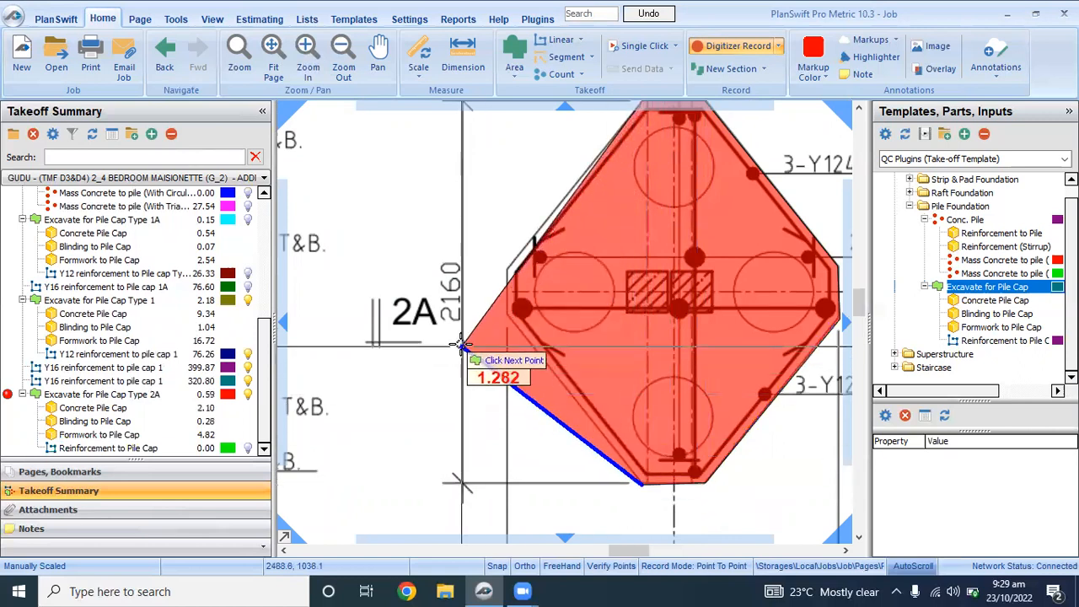
pyautogui.click(506, 317)
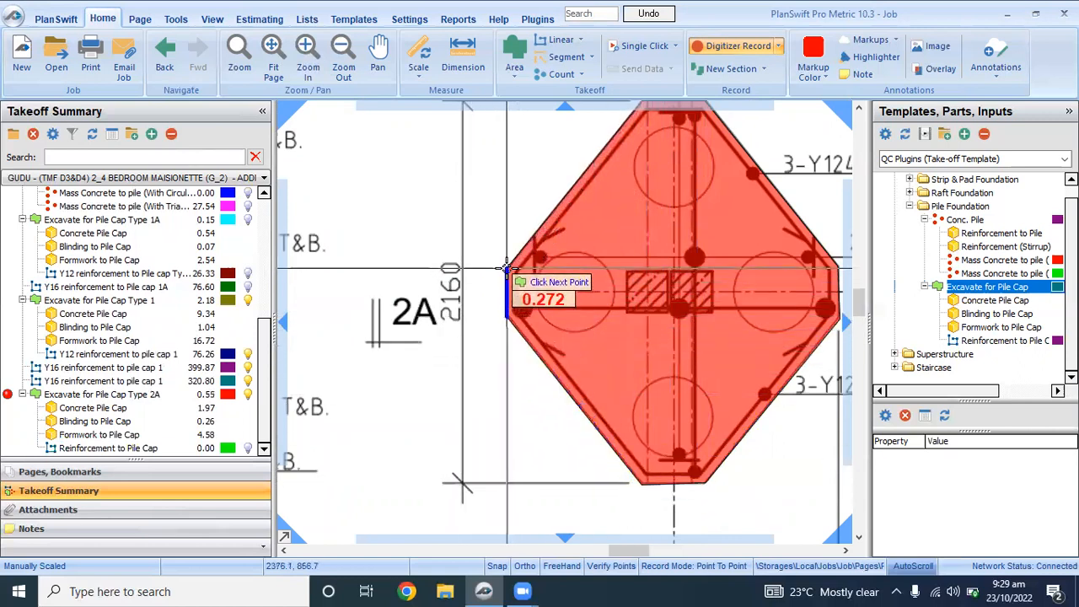
pyautogui.click(507, 268)
pyautogui.scroll(-2, 482, 292)
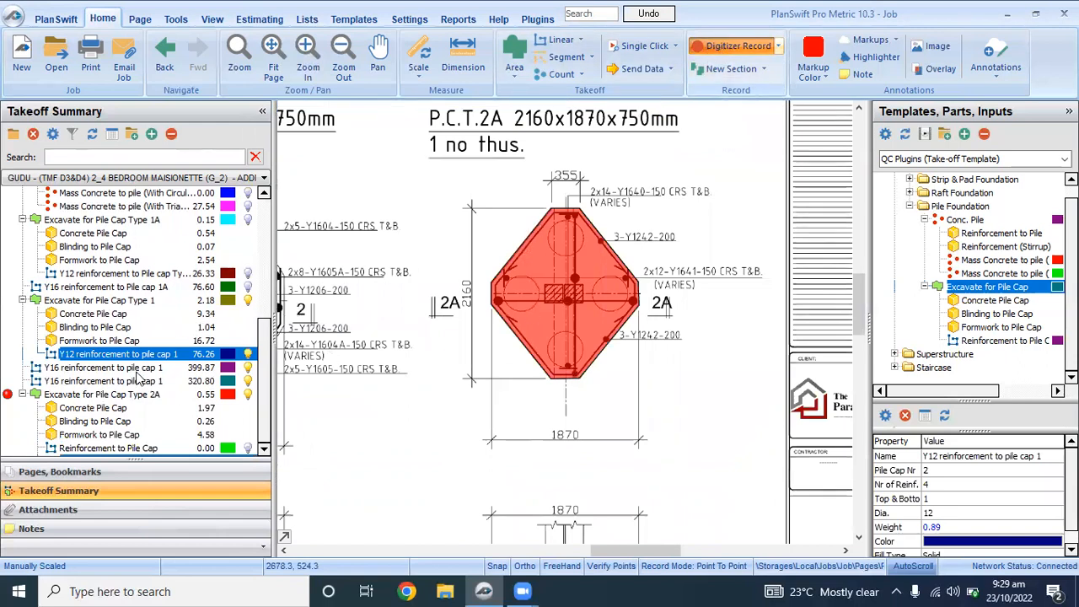
pyautogui.press('Escape')
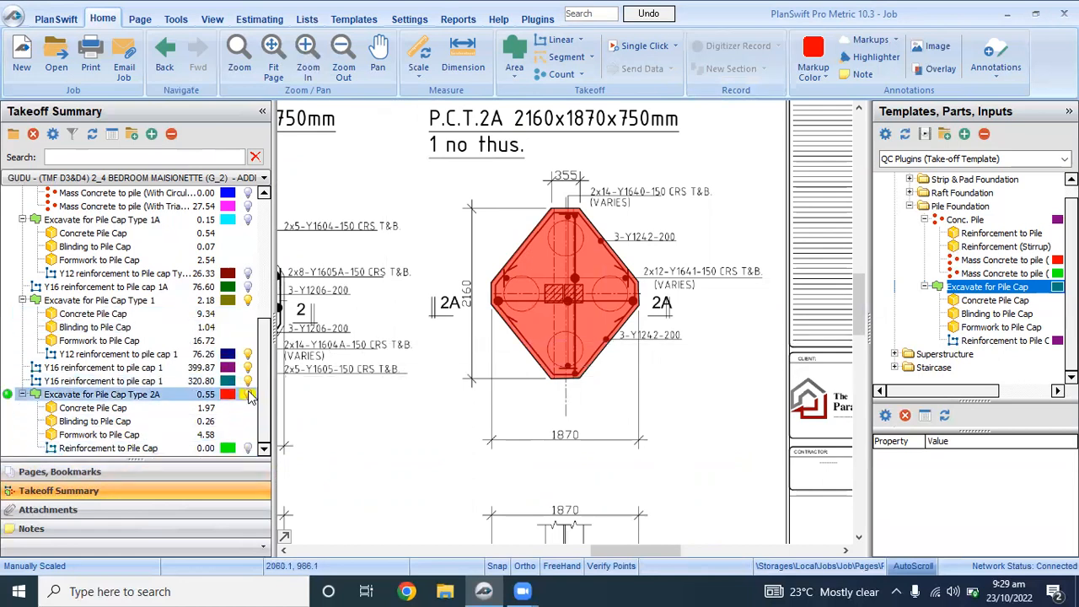
# Step: Rename Type 2A's reinforcement item "Y12 reinforcement to pile cap 2A" with 1 pile cap, 3 bars, top/bottom 1, diameter 12 mm and its weight
pyautogui.scroll(3, 515, 278)
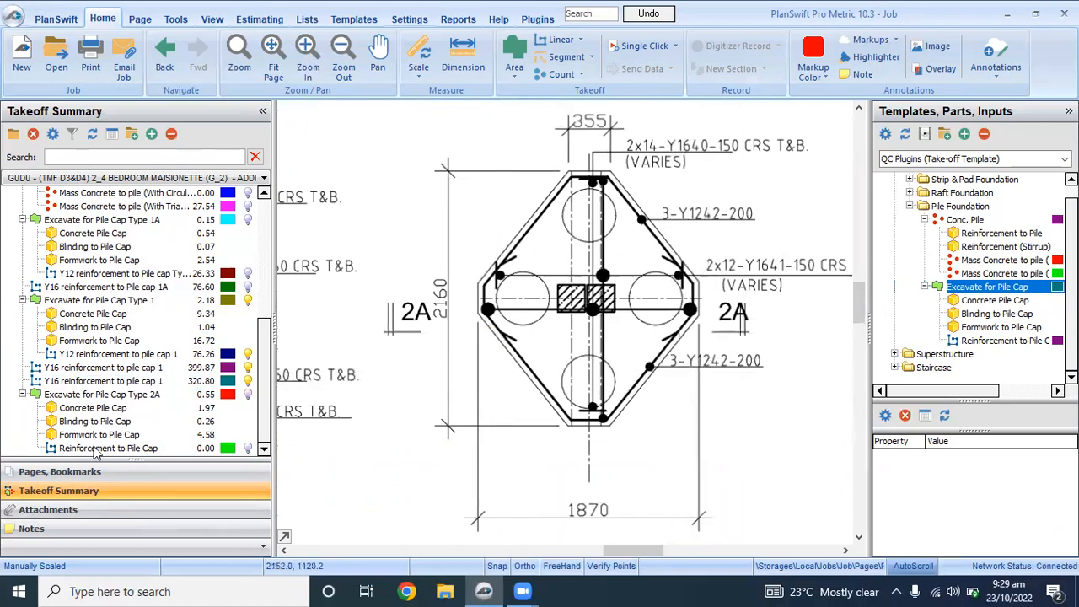
pyautogui.click(143, 452)
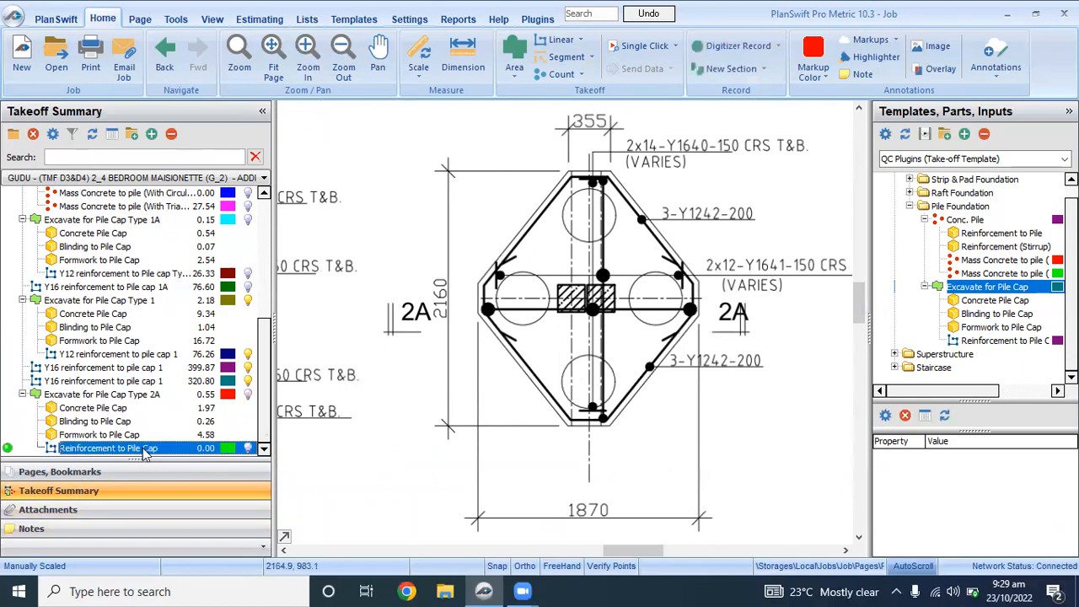
pyautogui.doubleClick(144, 452)
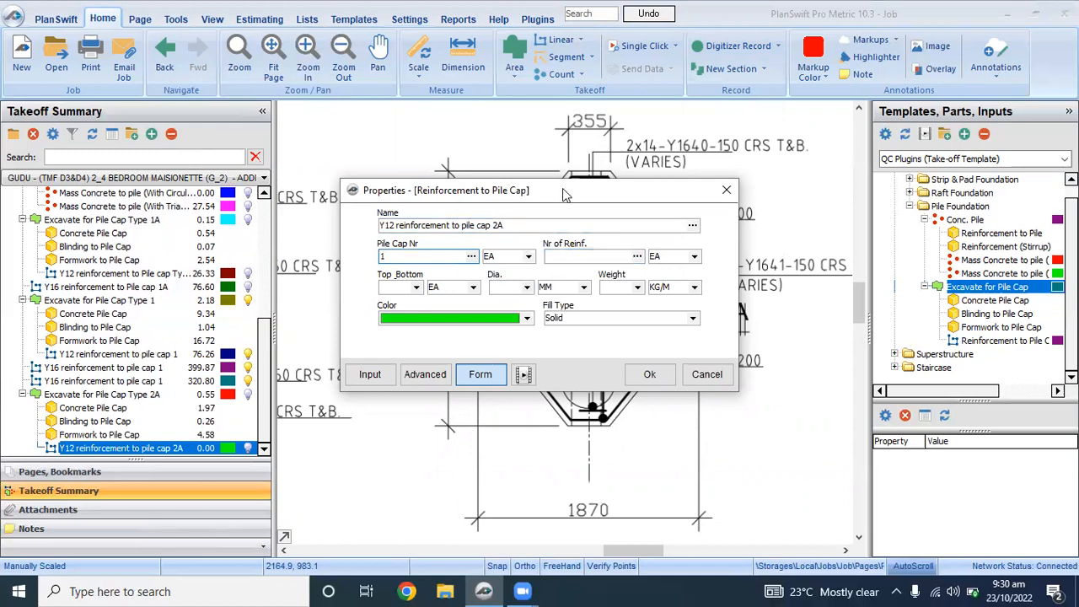
pyautogui.moveTo(564, 190); pyautogui.dragTo(467, 167)
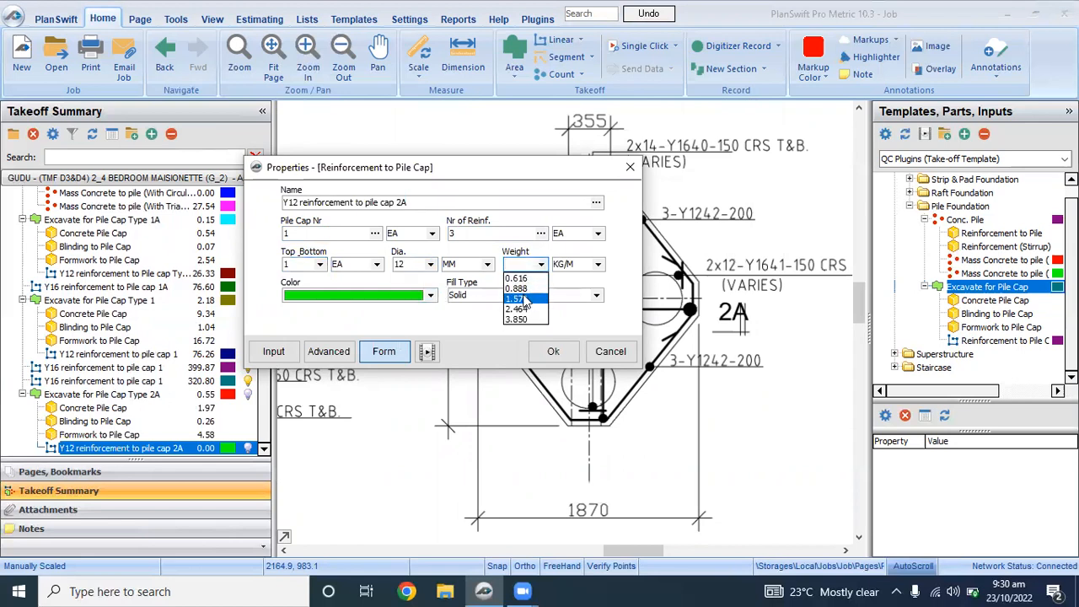
pyautogui.click(546, 352)
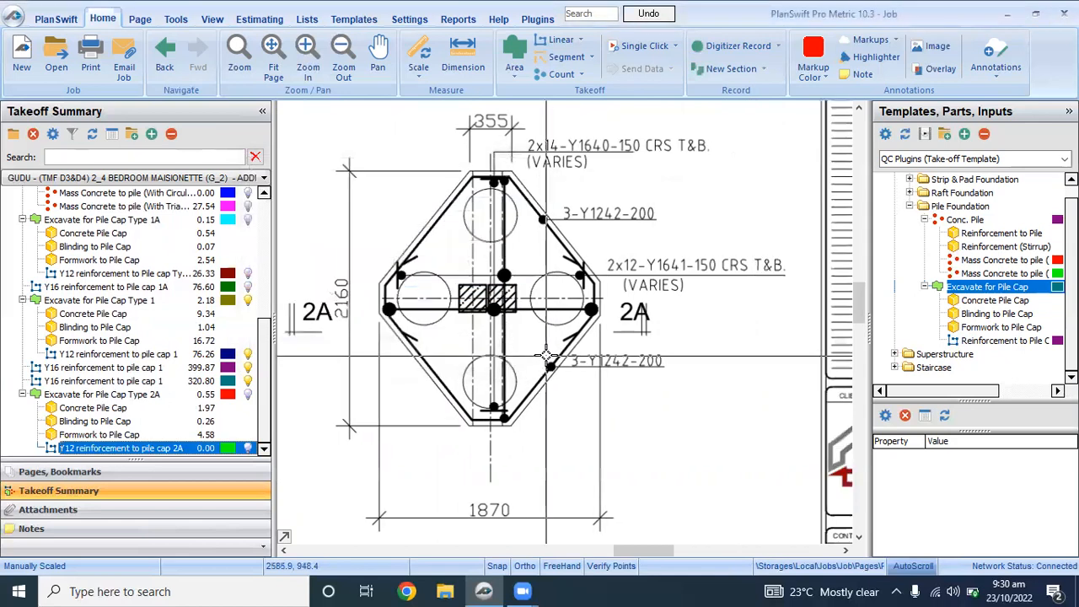
# Step: Start recording the Y12 item and trace the P.C.T.2A perimeter bar along the top edge and down the right-hand side to the bottom corner
pyautogui.click(9, 450)
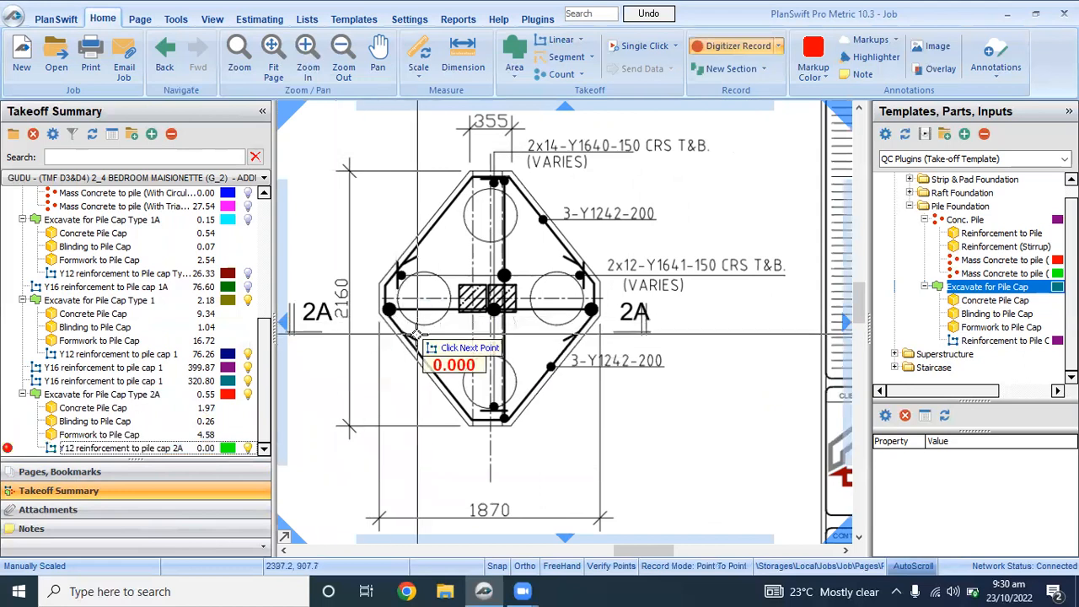
pyautogui.scroll(4, 489, 156)
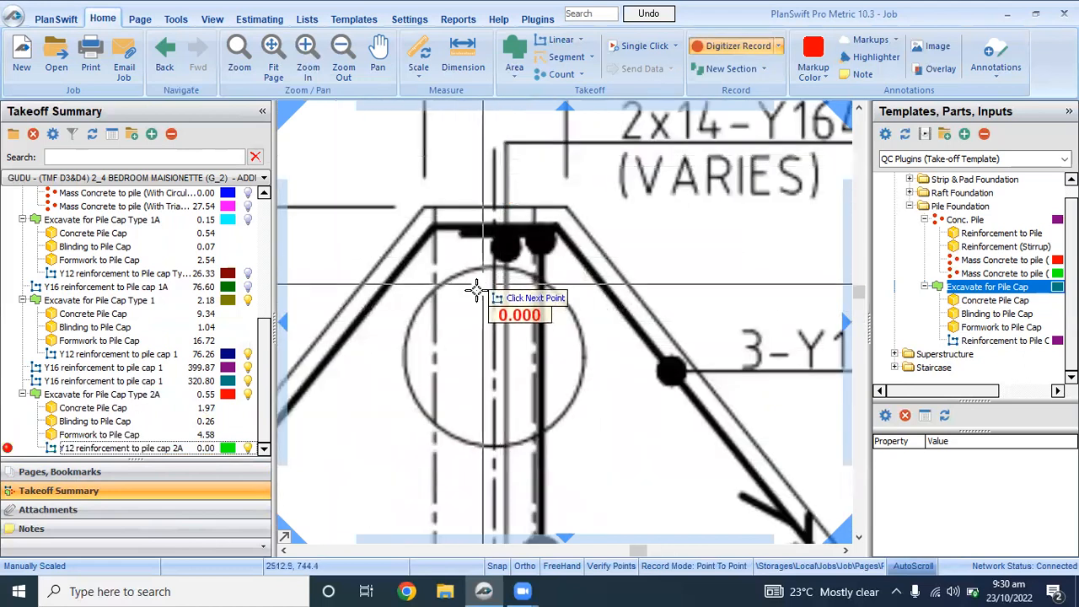
pyautogui.scroll(-3, 499, 217)
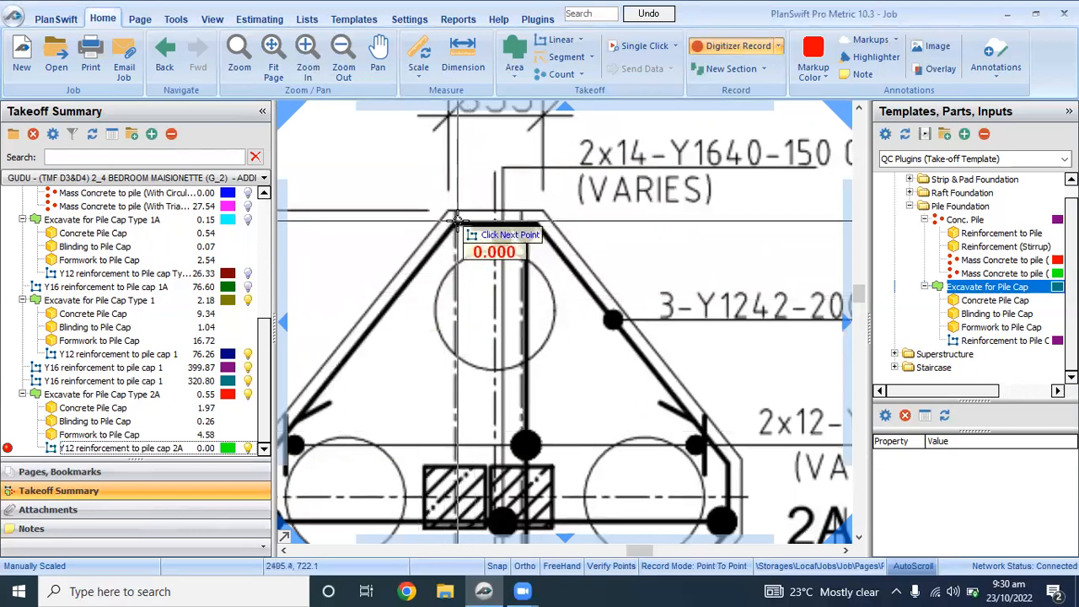
pyautogui.click(450, 224)
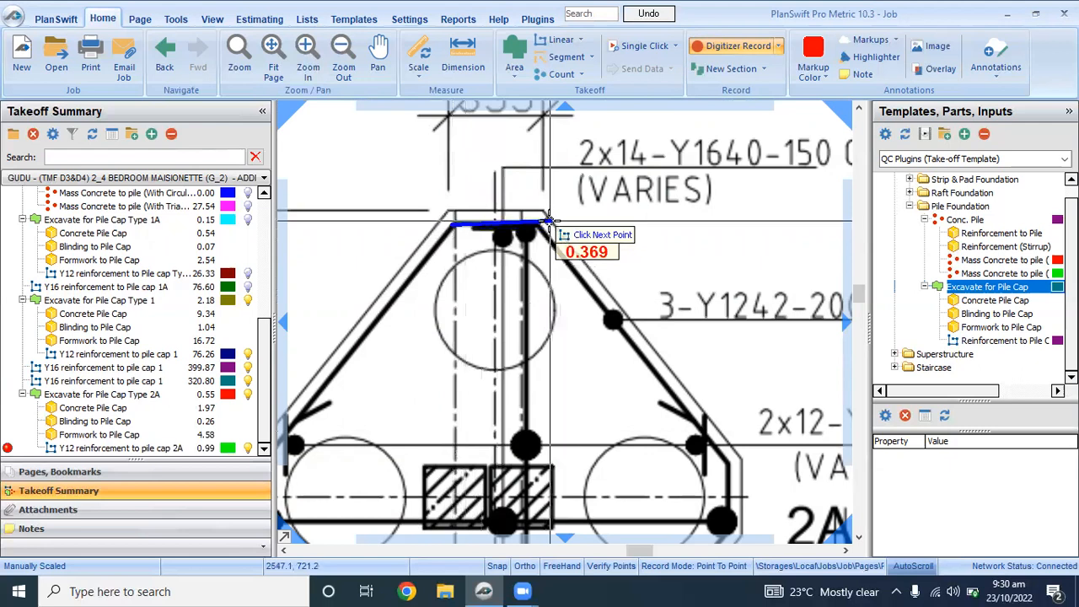
pyautogui.click(537, 224)
pyautogui.scroll(-3, 708, 413)
pyautogui.scroll(3, 712, 405)
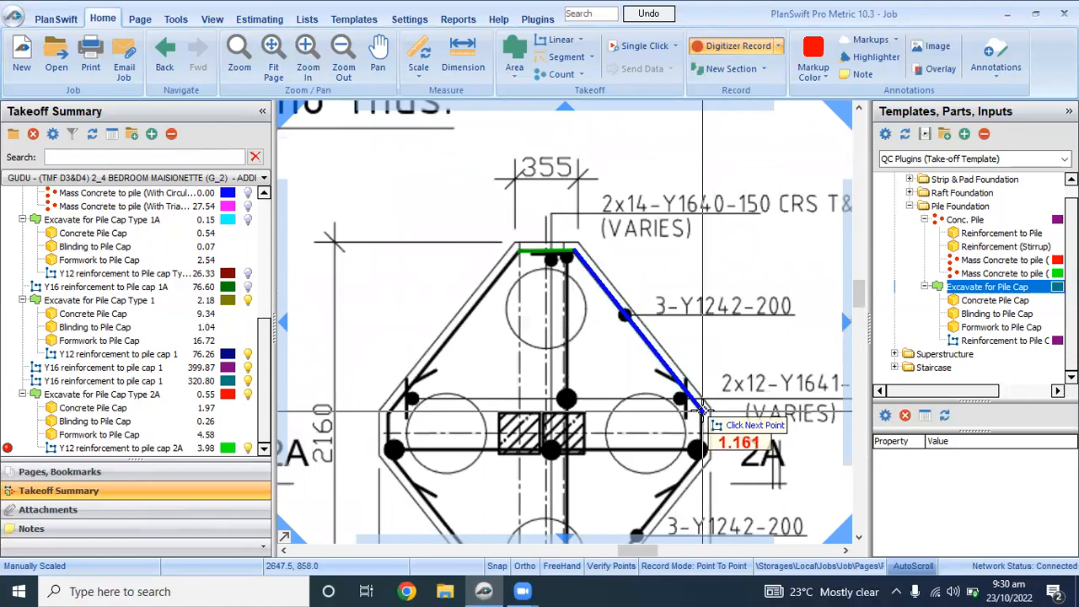
pyautogui.click(700, 407)
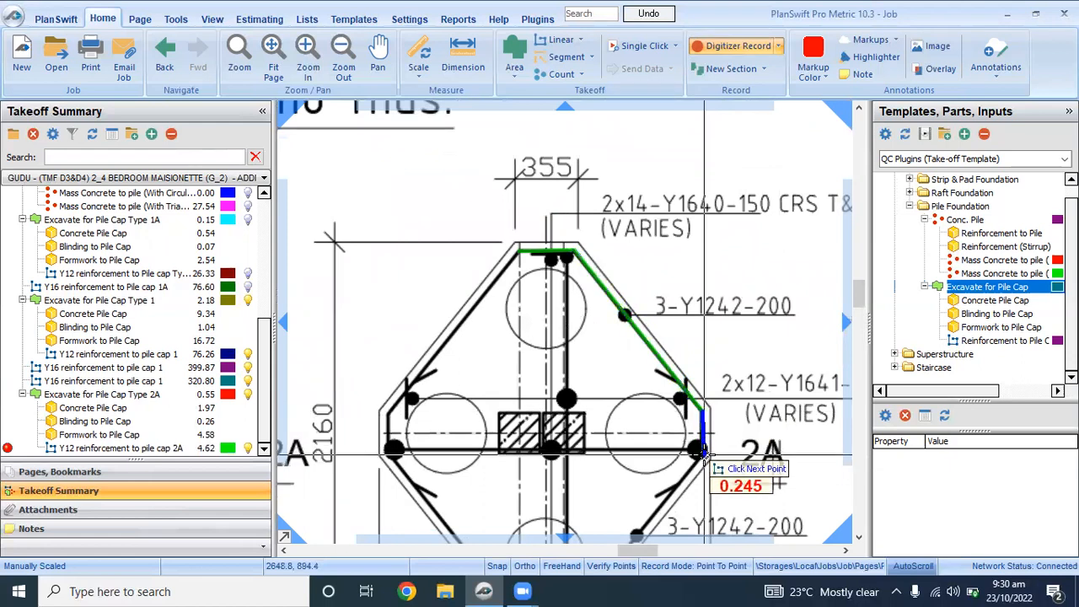
pyautogui.click(704, 454)
pyautogui.scroll(-2, 705, 455)
pyautogui.scroll(1, 646, 522)
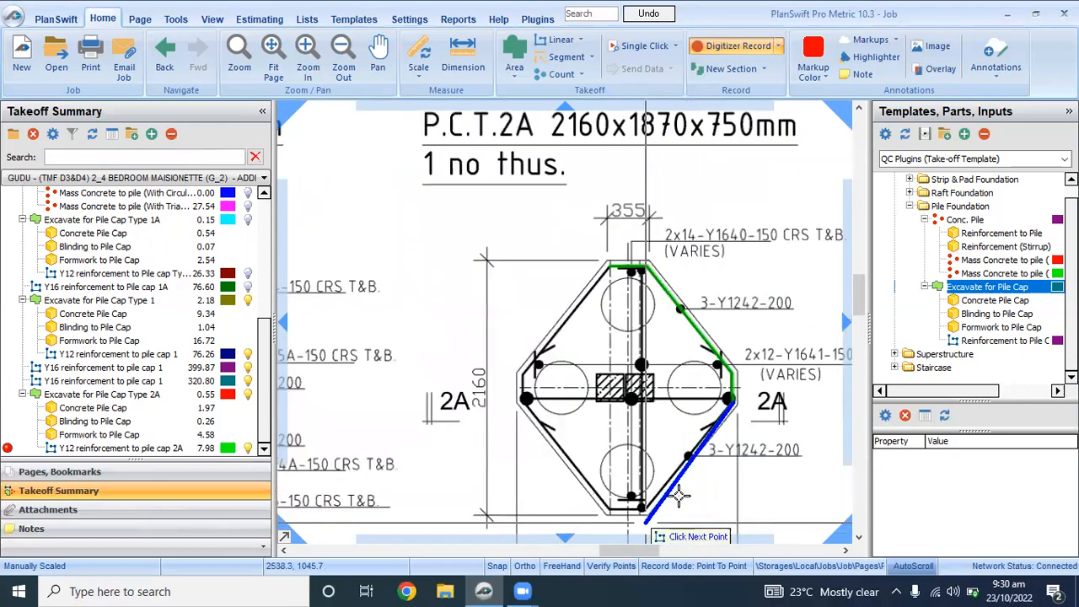
pyautogui.scroll(2, 679, 497)
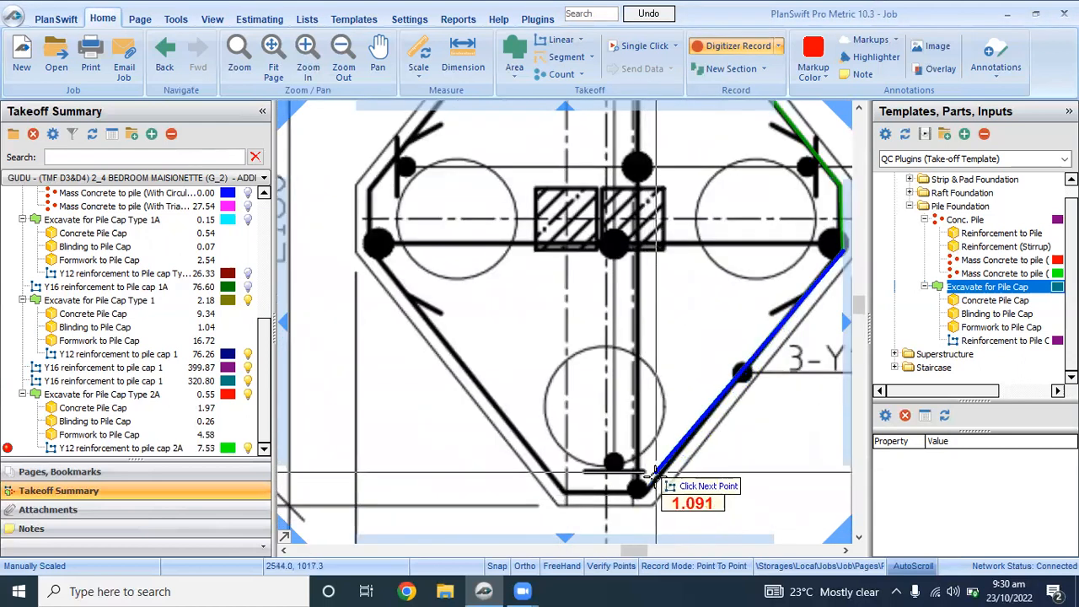
pyautogui.click(643, 493)
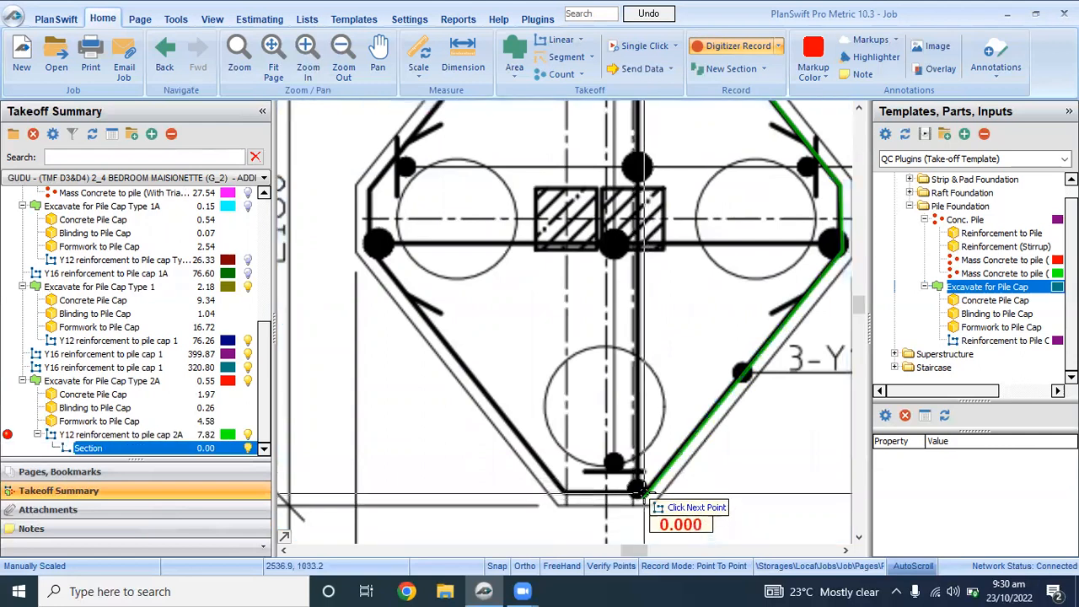
# Step: Trace the second Y12 section, about 2.87 m long, along the cap's bottom edge and up its left-hand side to the top corner
pyautogui.click(565, 492)
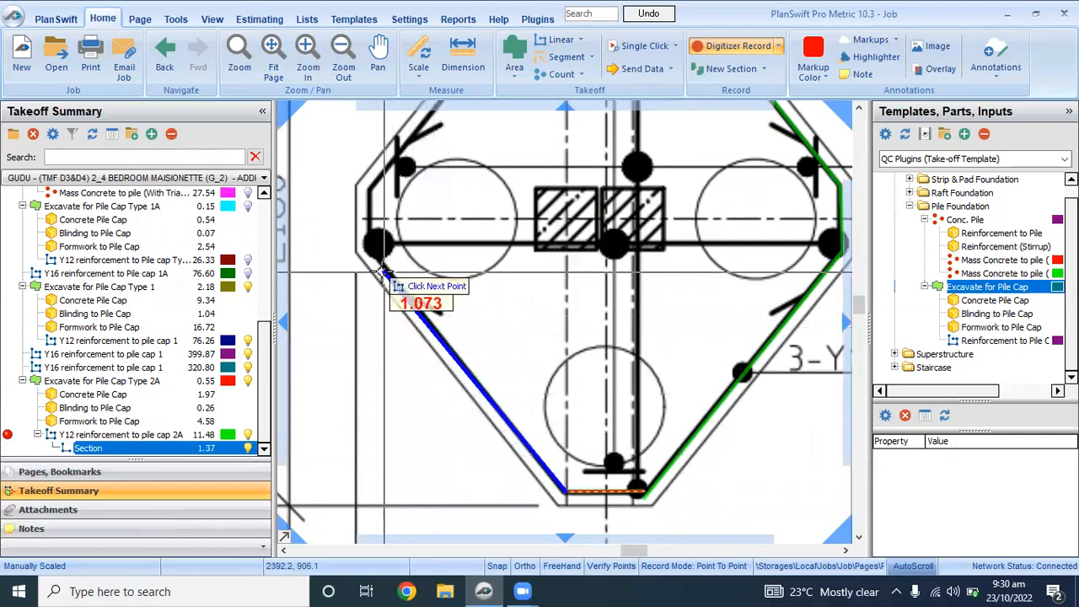
pyautogui.click(368, 247)
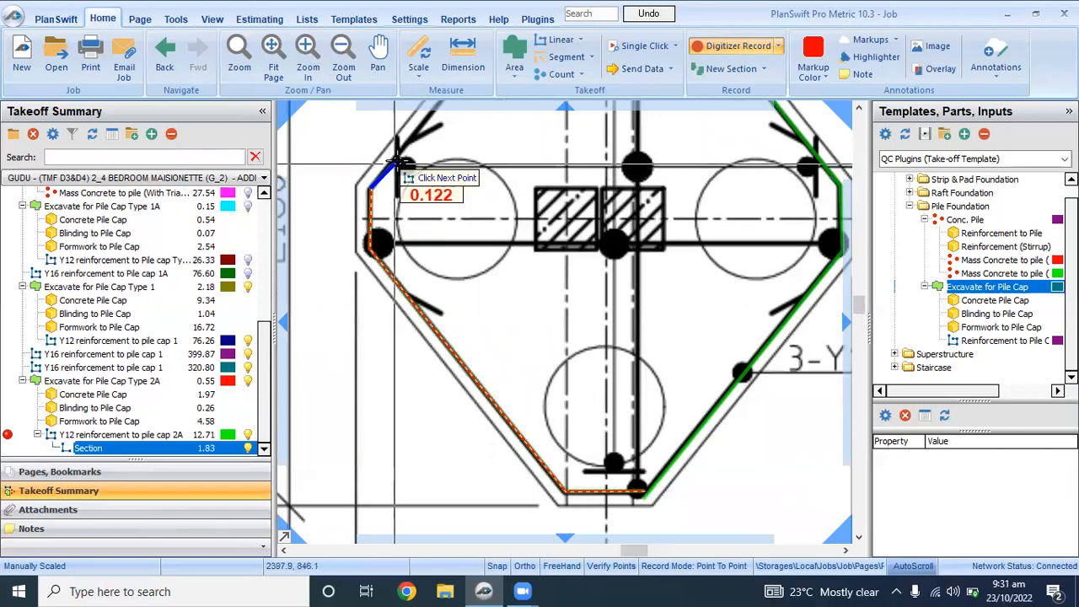
pyautogui.scroll(-5, 401, 156)
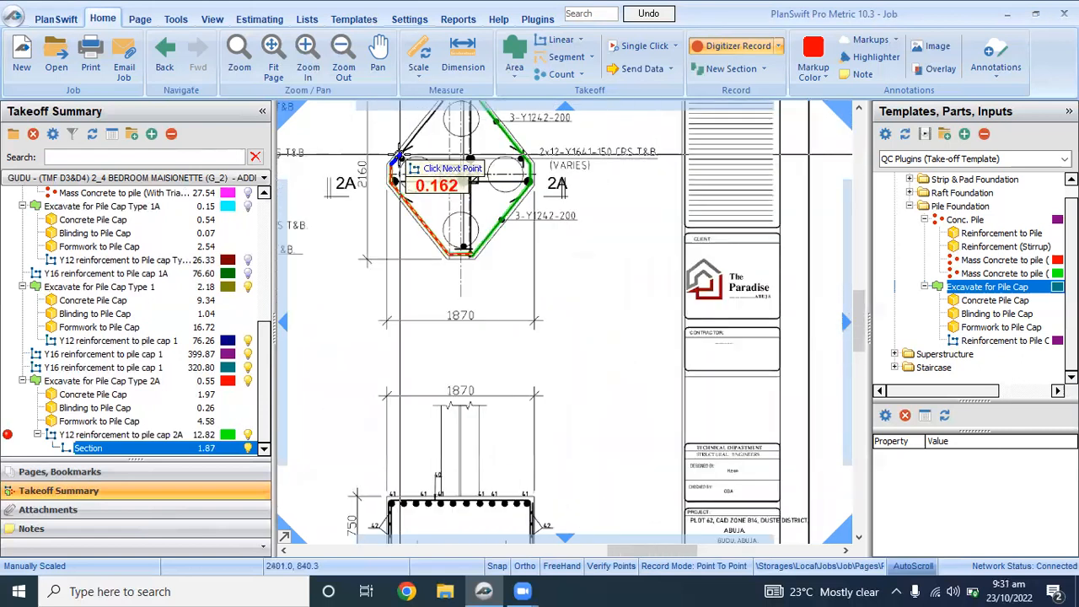
pyautogui.scroll(4, 426, 112)
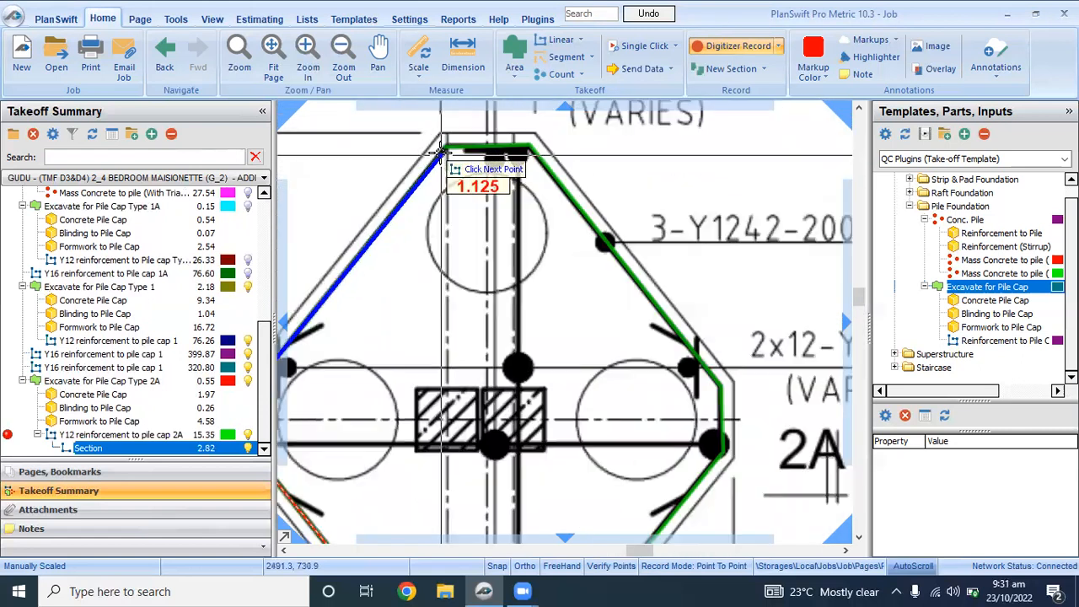
pyautogui.click(426, 113)
pyautogui.doubleClick(444, 147)
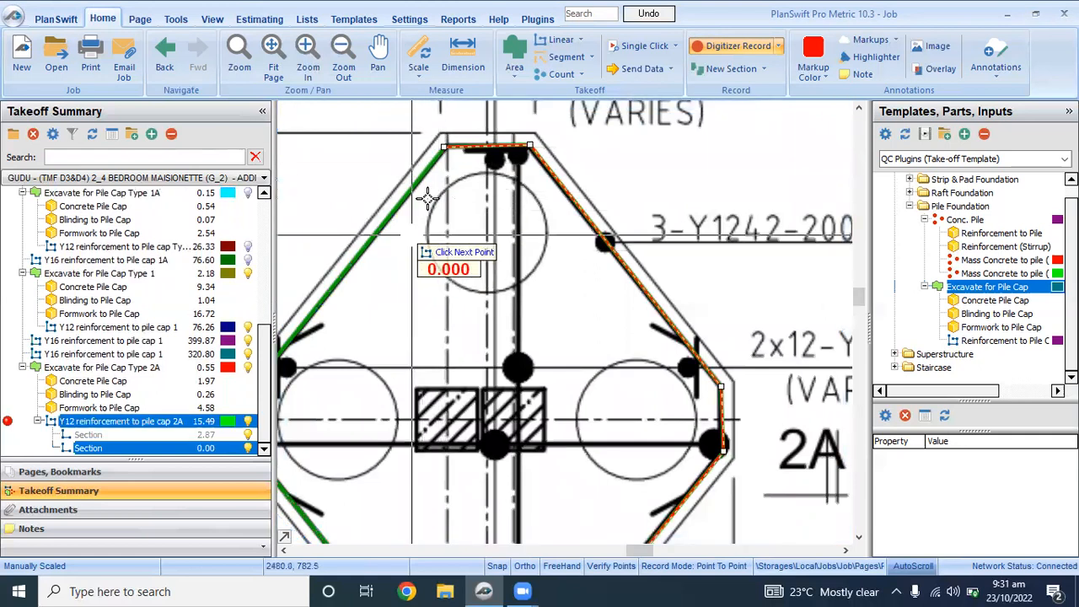
# Step: Trace the Y12 lap bar around the cap's right-hand corners, including both inward hooks, as a separate section about 0.97 m long
pyautogui.scroll(-2, 475, 179)
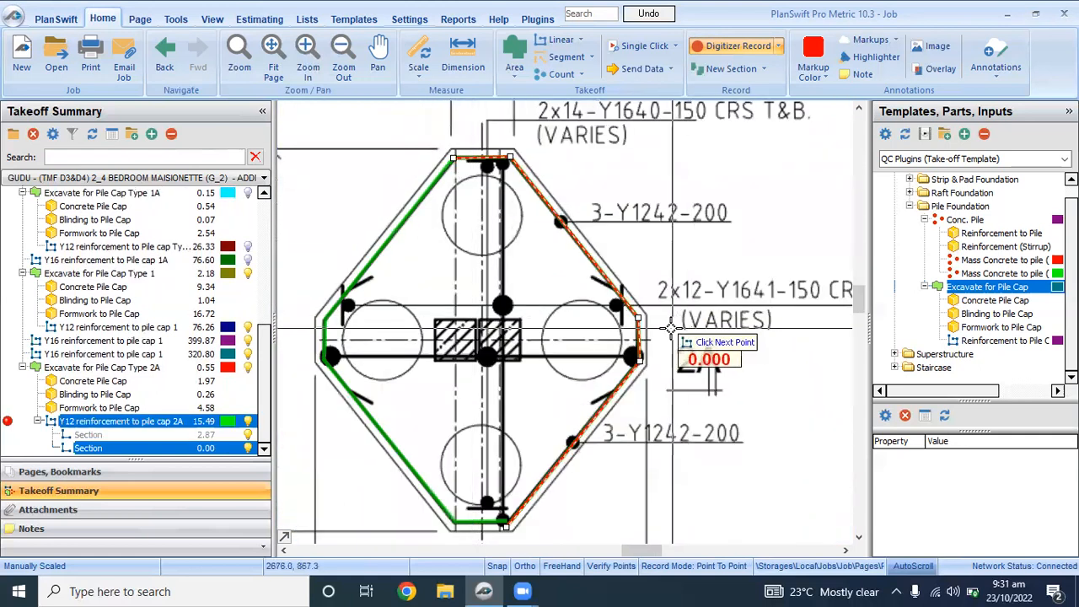
pyautogui.scroll(4, 674, 403)
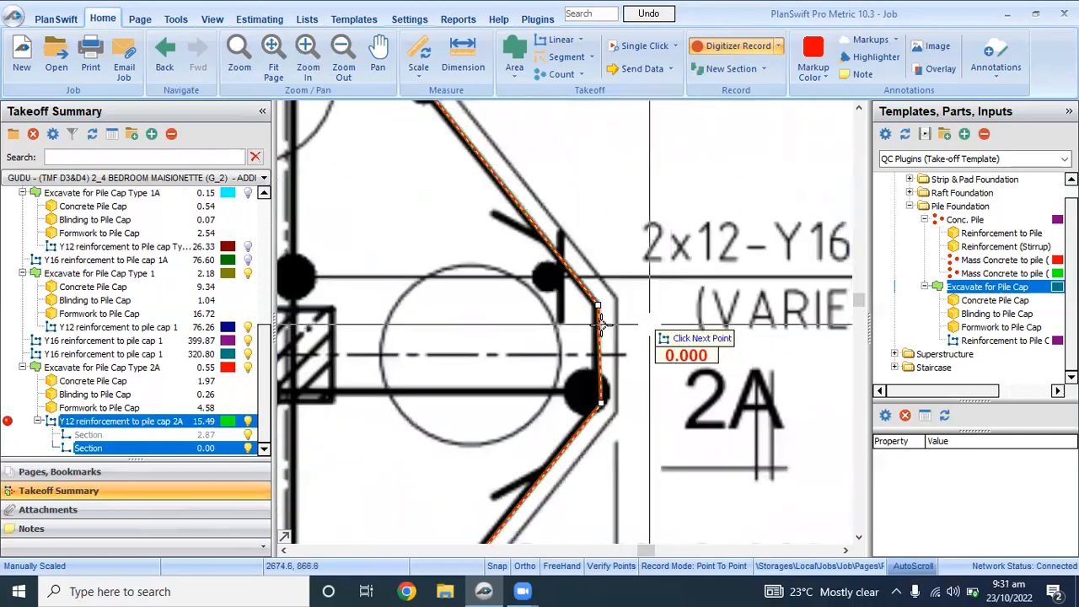
pyautogui.click(491, 213)
pyautogui.click(597, 304)
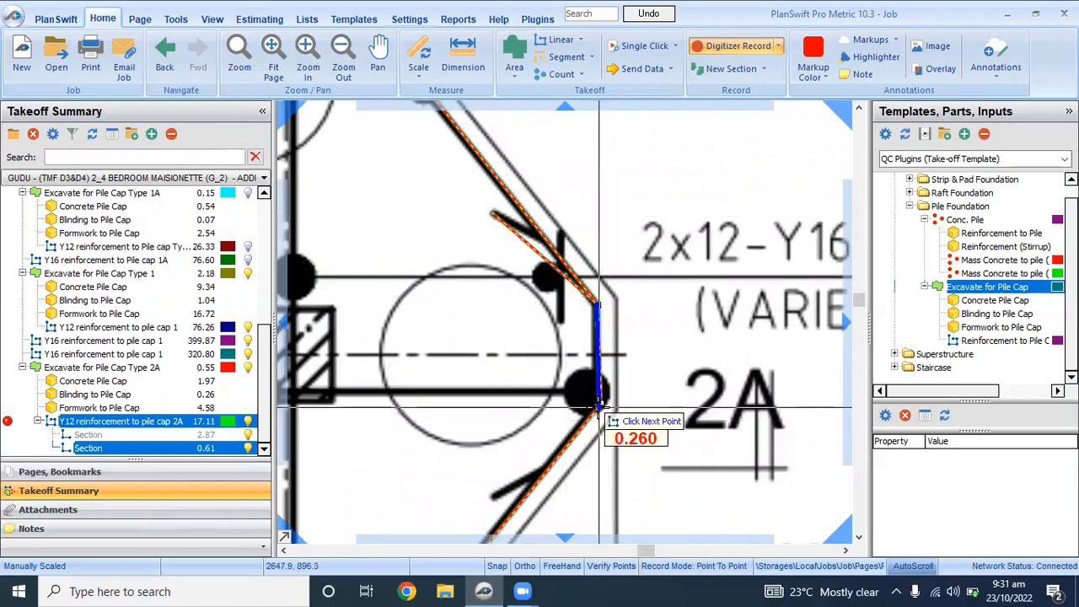
pyautogui.click(599, 404)
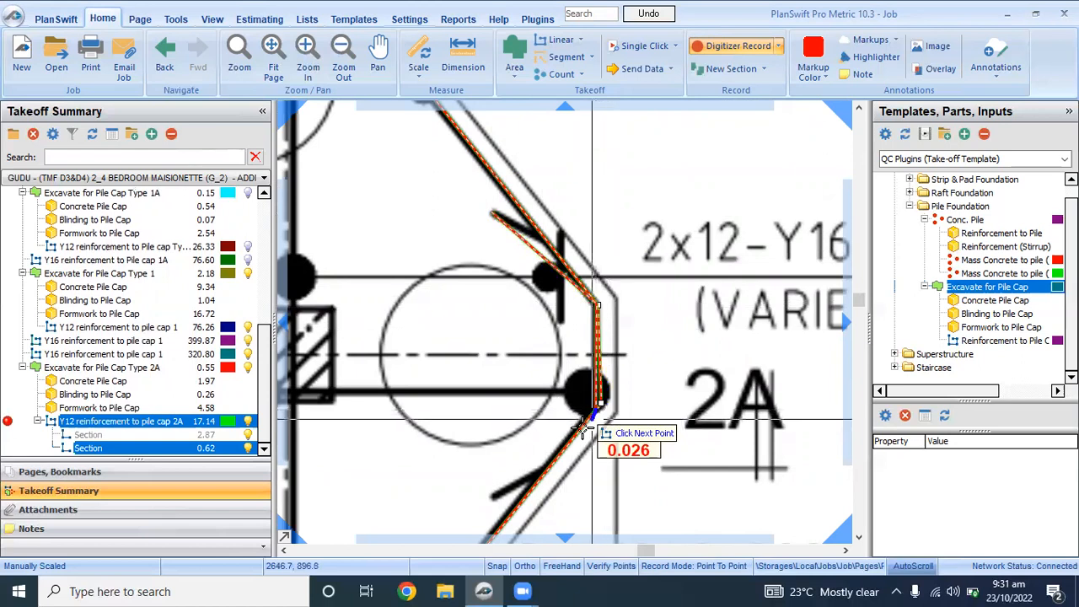
pyautogui.click(537, 473)
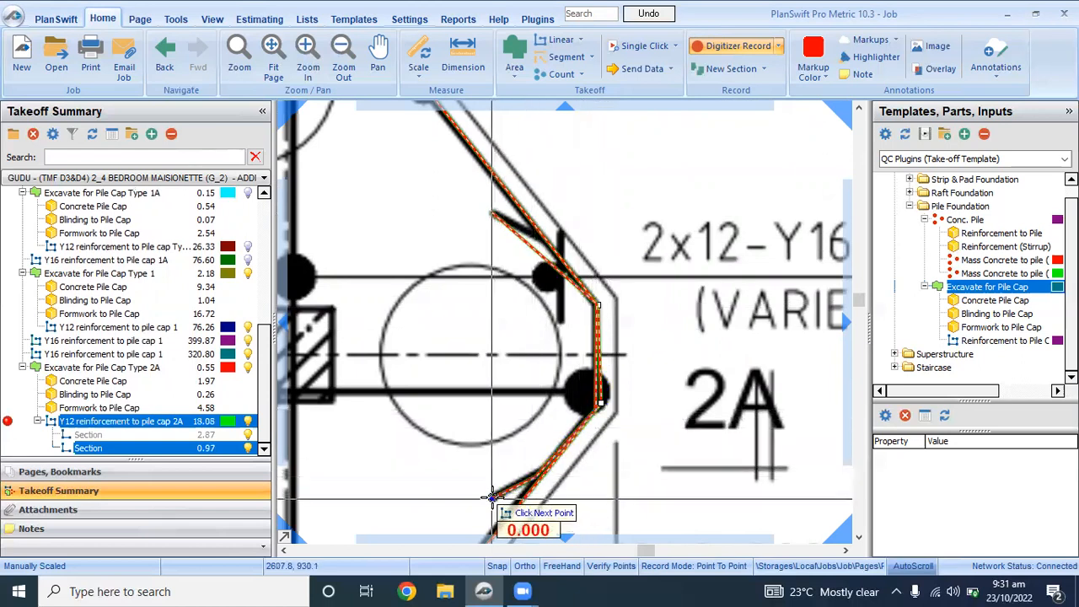
pyautogui.rightClick(492, 498)
# Step: Trace the matching hooked Y12 lap bar around the cap's left-hand corners, about 0.95 m long, and finish recording
pyautogui.scroll(-4, 649, 282)
pyautogui.scroll(4, 567, 385)
pyautogui.scroll(-3, 624, 405)
pyautogui.scroll(5, 601, 380)
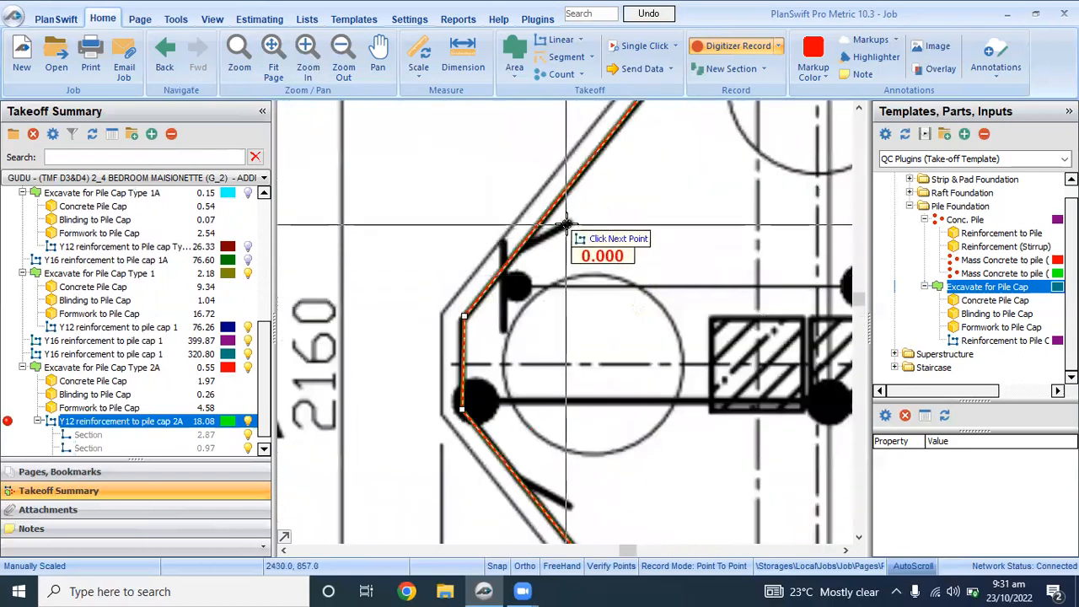
pyautogui.click(515, 251)
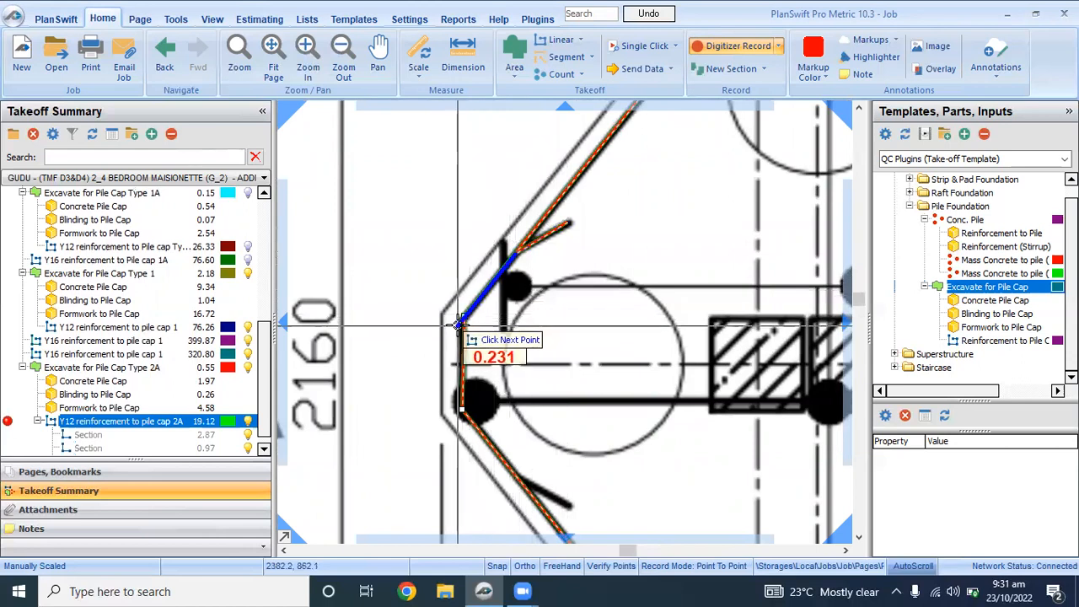
pyautogui.click(461, 322)
pyautogui.click(462, 411)
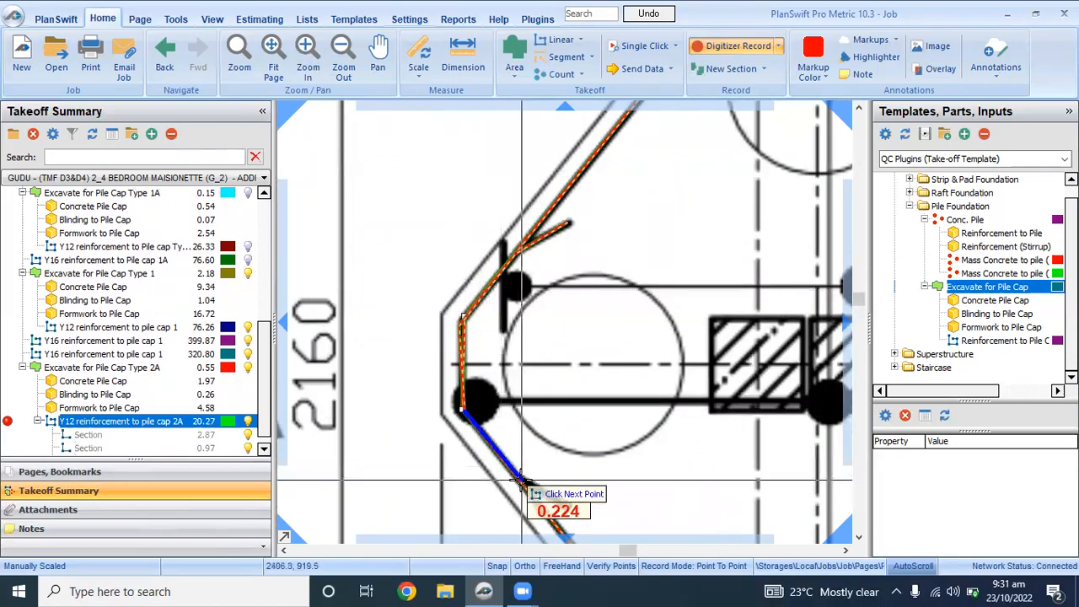
pyautogui.click(521, 481)
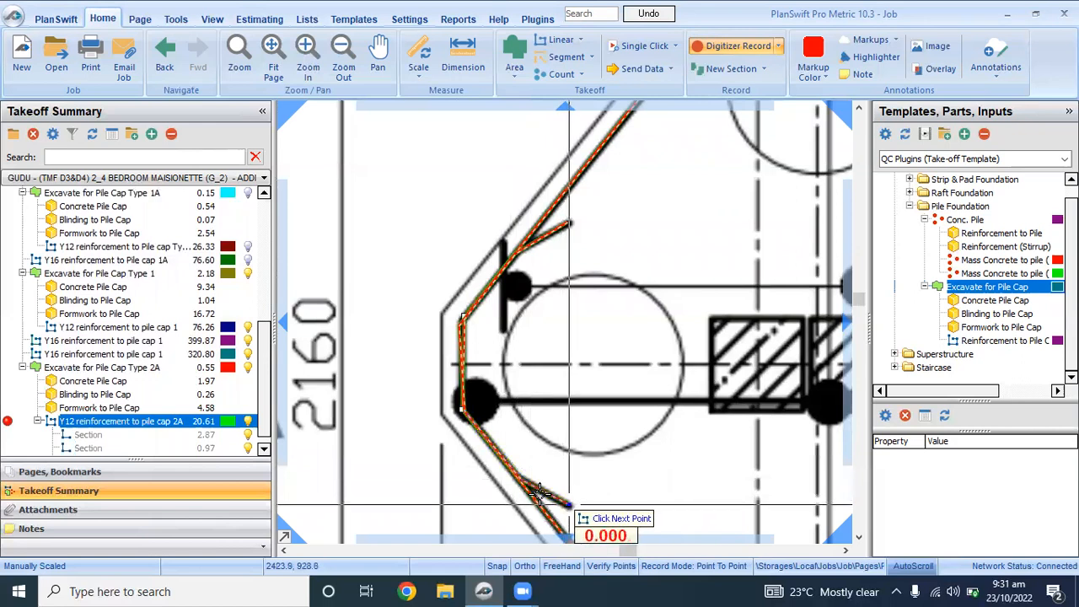
pyautogui.scroll(-5, 533, 358)
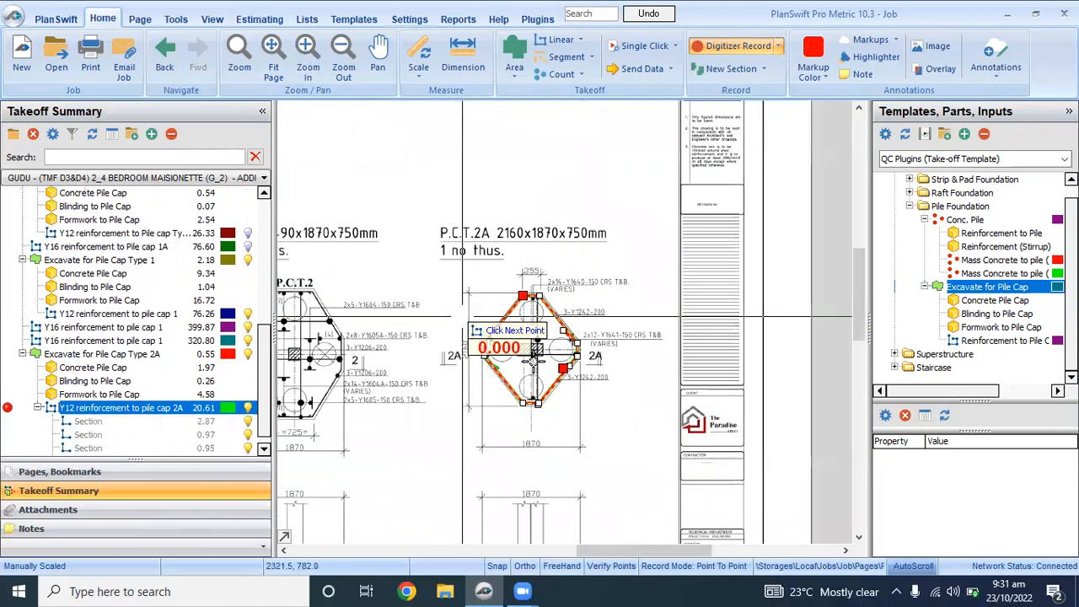
pyautogui.click(731, 47)
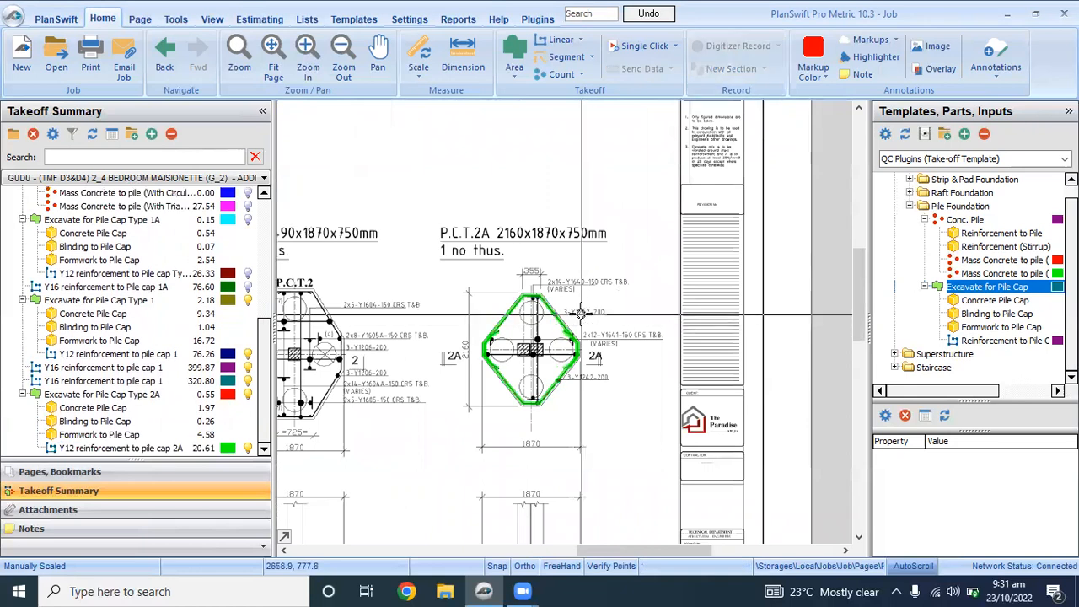
# Step: Examine the P.C.T.2A plan and Section 2A-2A for the layout and labels of the Y16 bars
pyautogui.scroll(3, 516, 387)
pyautogui.scroll(-3, 531, 354)
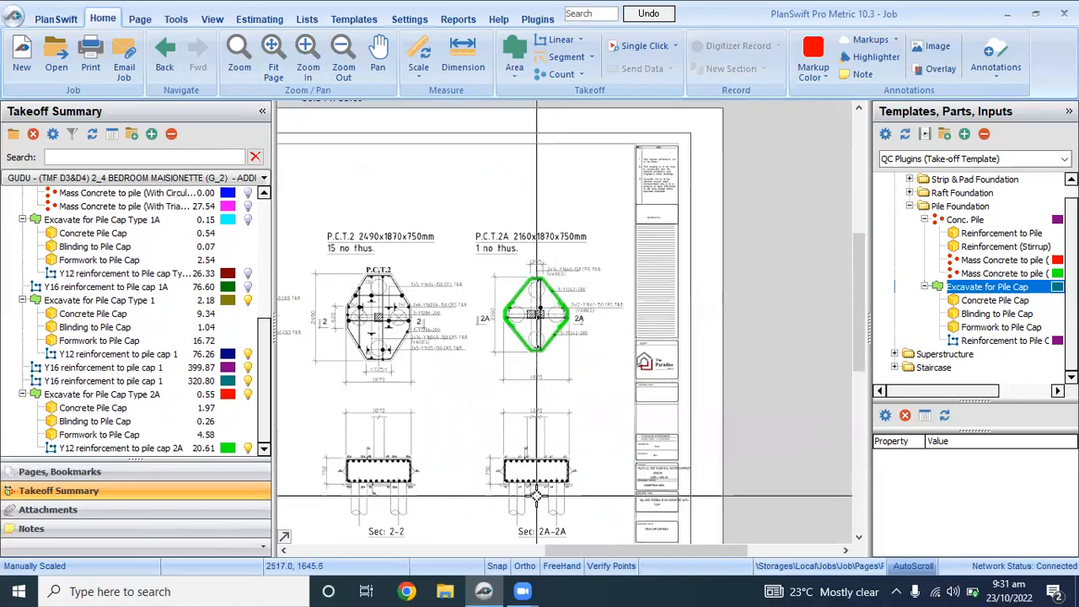
pyautogui.scroll(1, 542, 333)
pyautogui.scroll(-1, 548, 457)
pyautogui.scroll(1, 551, 461)
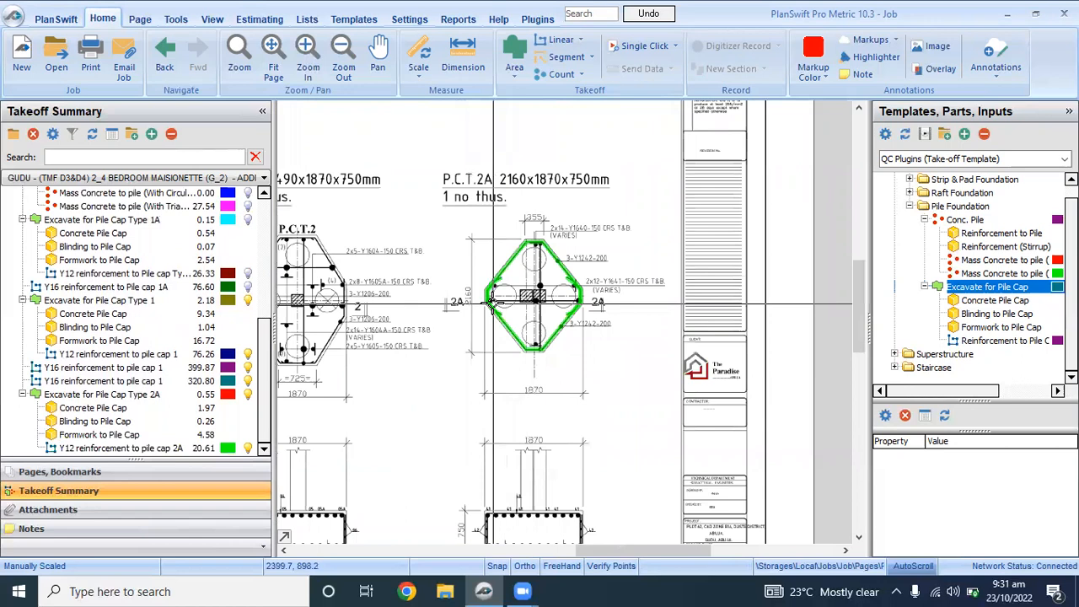
pyautogui.scroll(2, 492, 305)
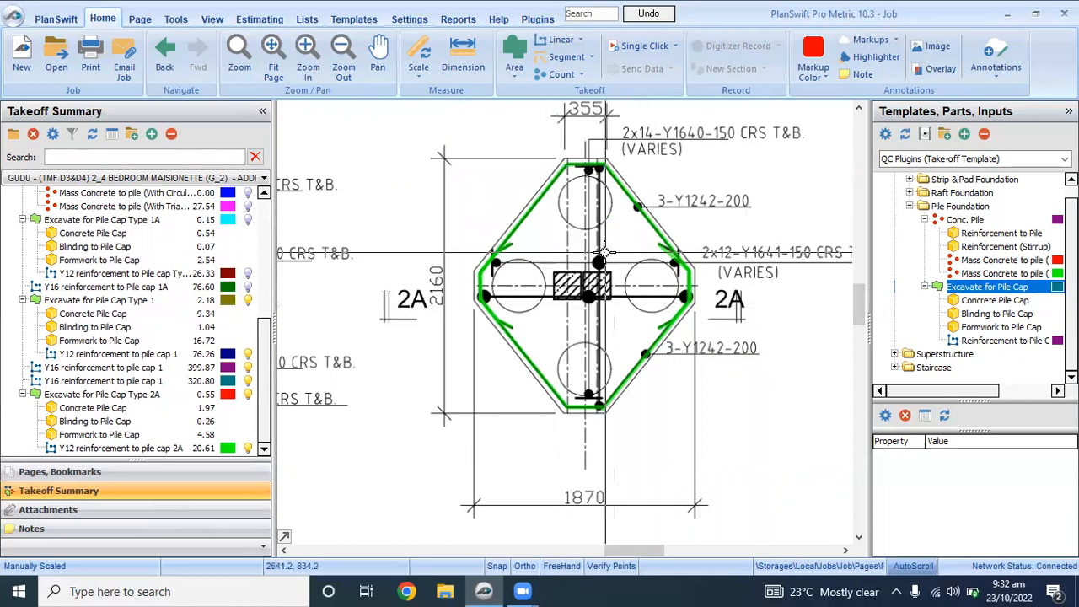
pyautogui.scroll(-3, 603, 253)
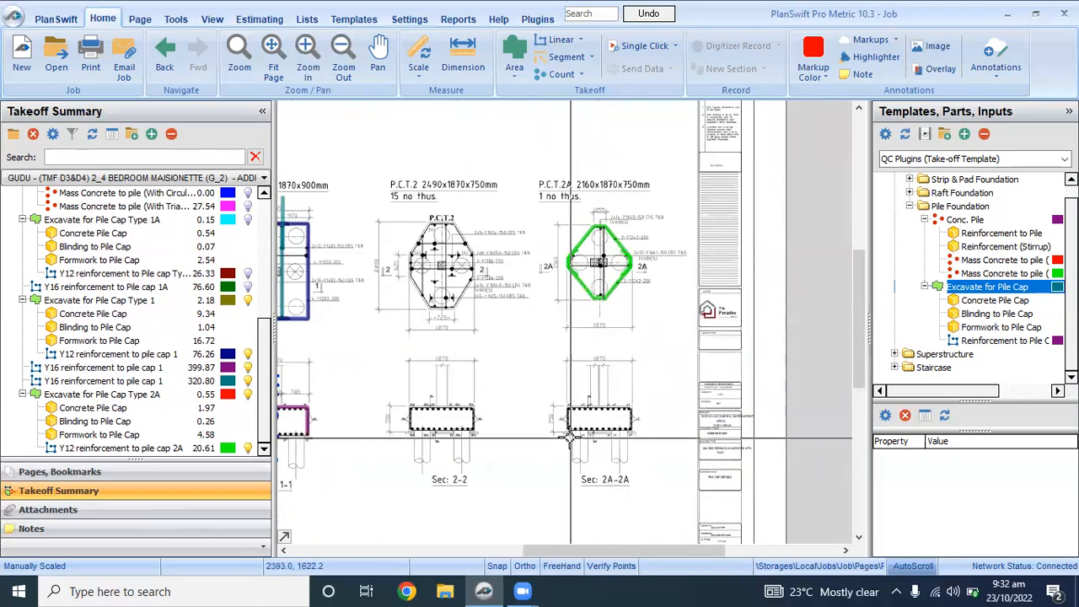
pyautogui.scroll(4, 569, 437)
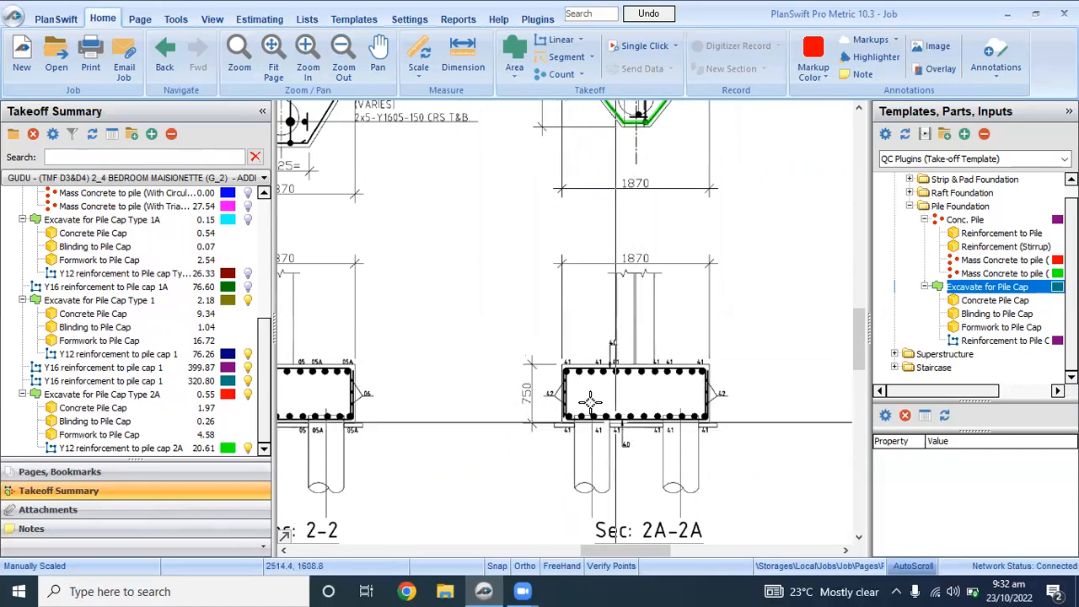
pyautogui.scroll(-4, 620, 403)
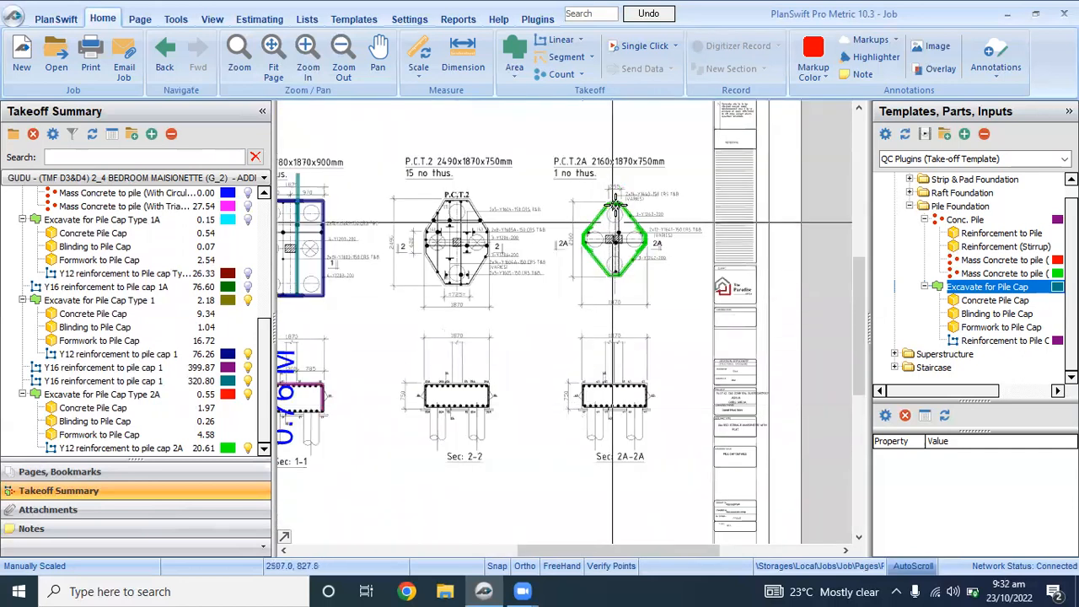
pyautogui.scroll(4, 615, 211)
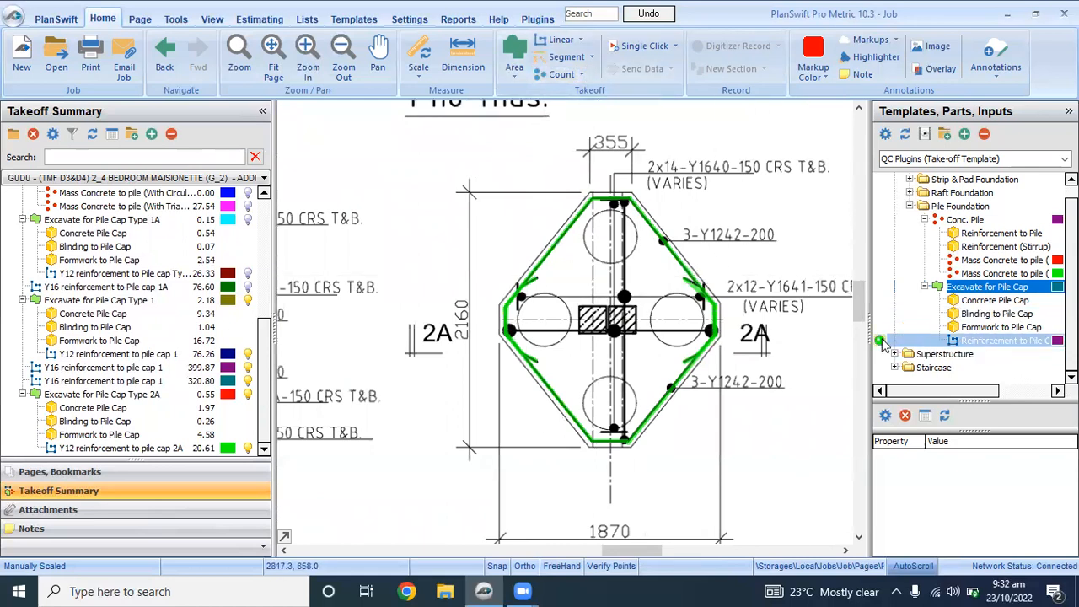
# Step: Add a pile cap reinforcement item named "Y16 reinforcement to pile cap 2A" with 1 pile cap, 14 bars and a top/bottom count of 2
pyautogui.doubleClick(882, 338)
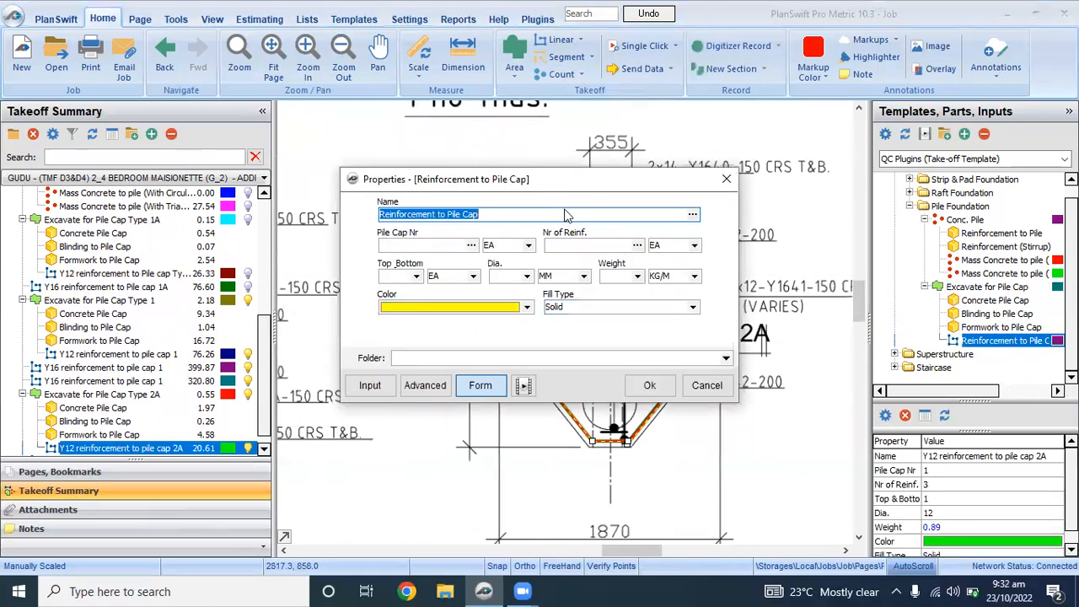
pyautogui.write('Y16 r')
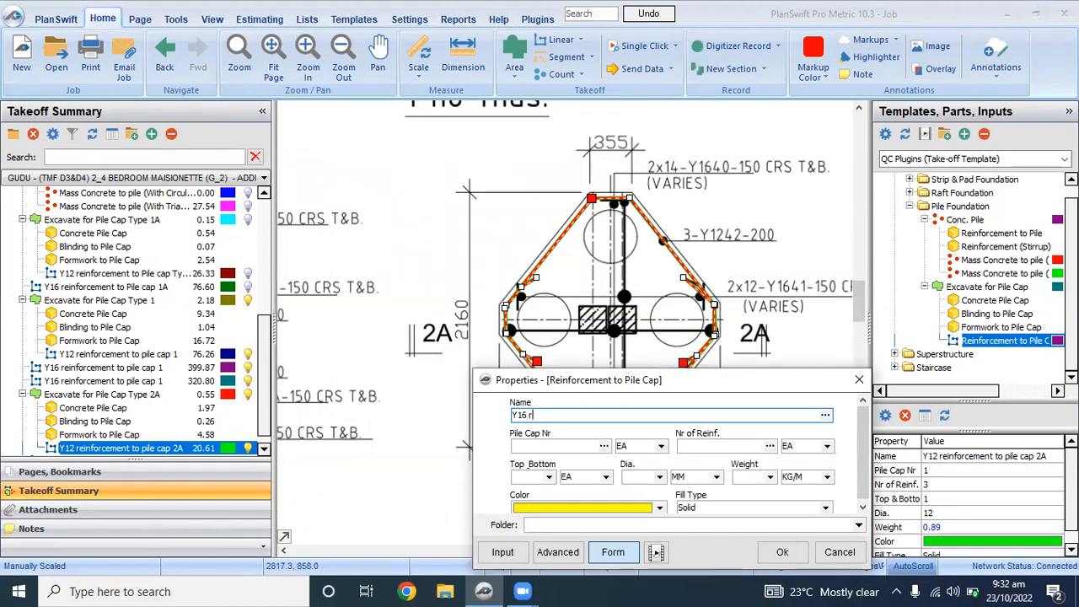
pyautogui.write('einforcement to pile cap 2A')
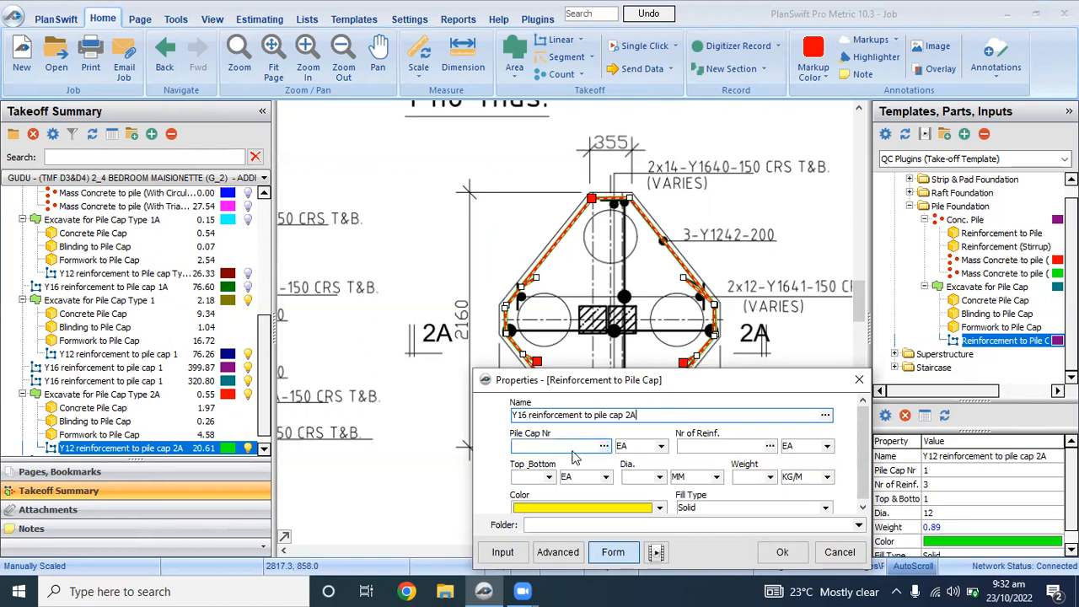
pyautogui.click(572, 449)
pyautogui.write('1')
pyautogui.click(695, 446)
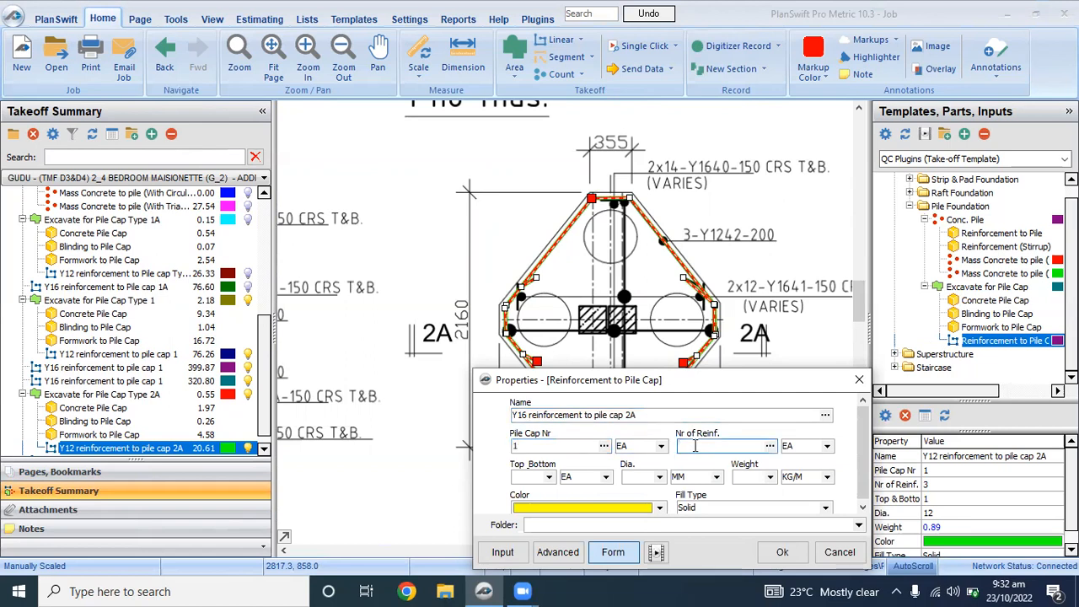
pyautogui.click(549, 478)
pyautogui.click(534, 503)
# Step: Set the Y16 item's bar diameter to 16 mm and its weight to 1.578 kg/m, and accept it for recording
pyautogui.click(658, 478)
pyautogui.click(629, 512)
pyautogui.click(770, 477)
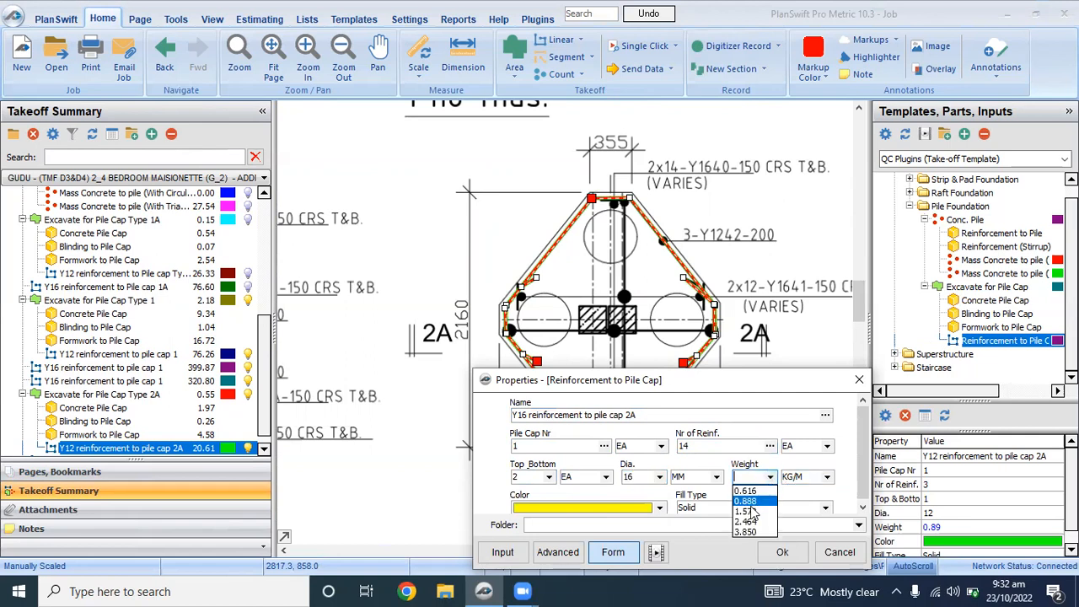
pyautogui.click(747, 511)
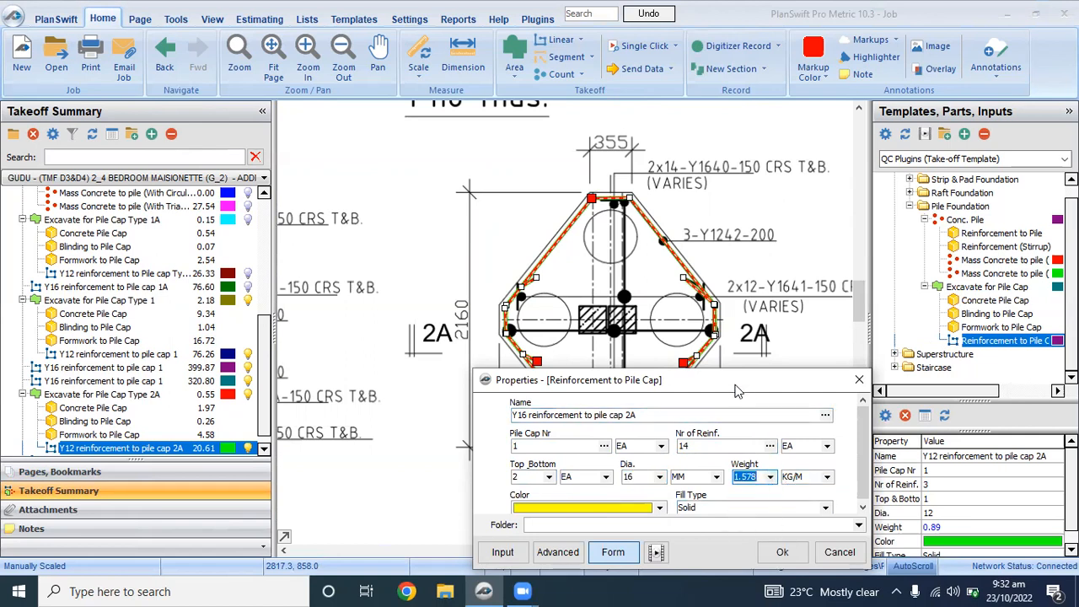
pyautogui.moveTo(731, 380); pyautogui.dragTo(680, 253)
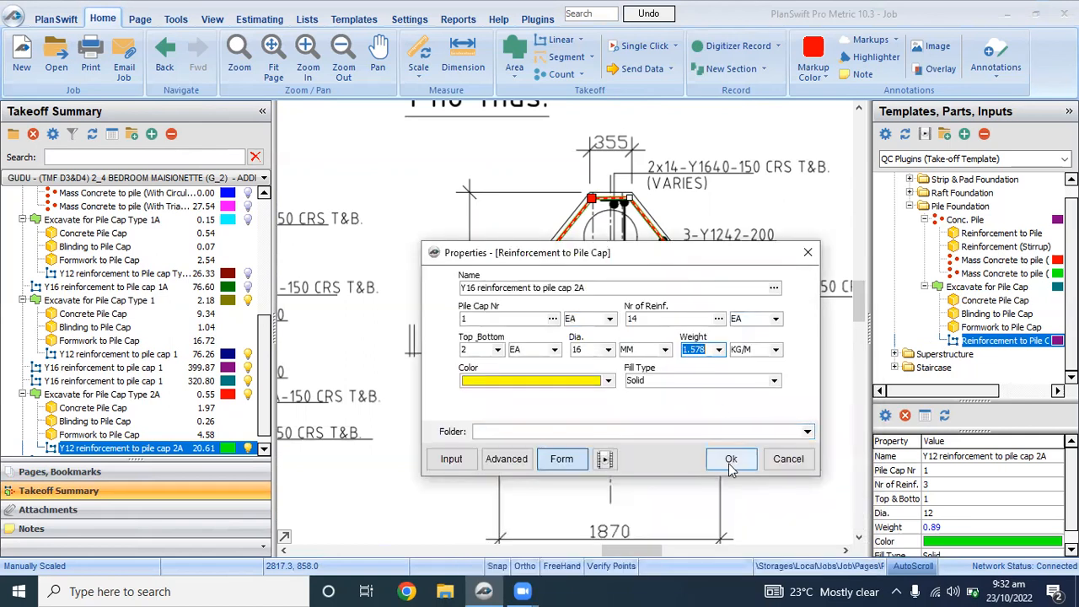
pyautogui.click(730, 459)
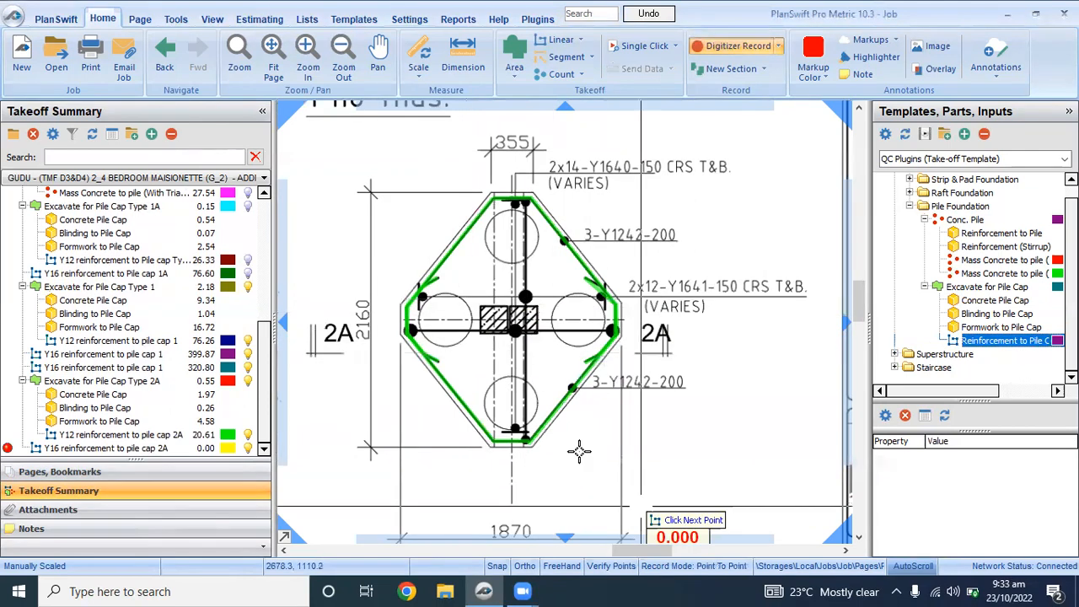
# Step: Check Section 2A-2A, and draw a horizontal Y16 section about 1.41 m long in the blank area beside the cap plan's lower corner
pyautogui.scroll(-3, 620, 434)
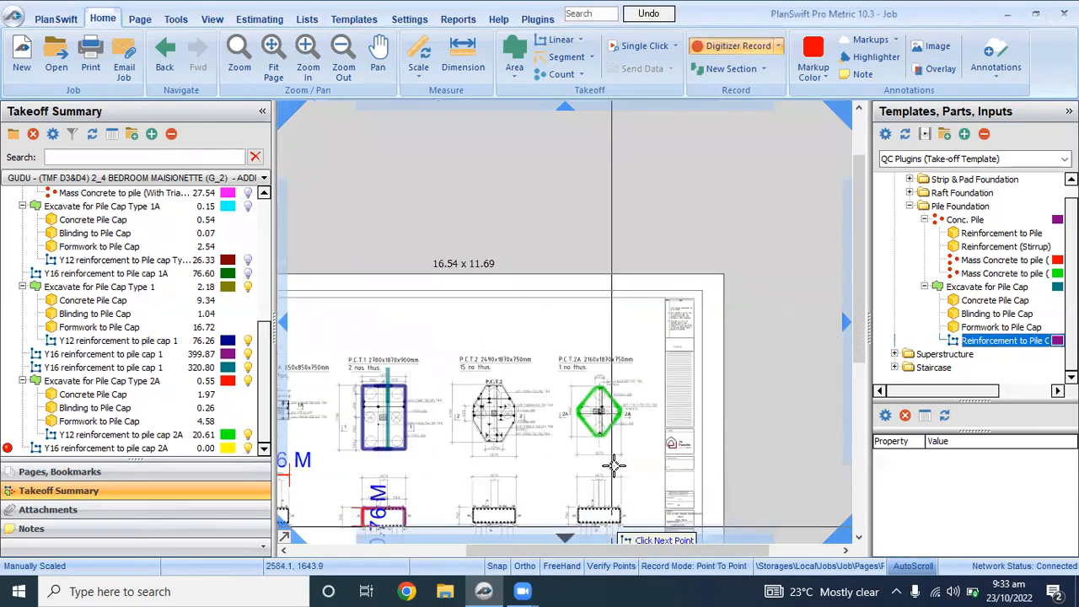
pyautogui.scroll(1, 625, 459)
pyautogui.scroll(-1, 625, 456)
pyautogui.scroll(2, 626, 456)
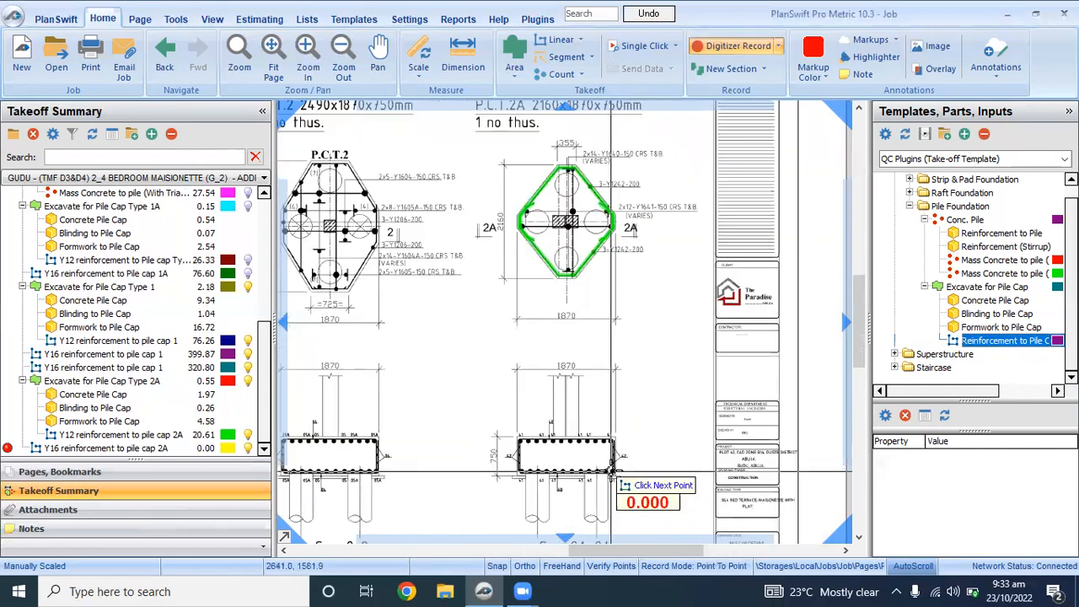
pyautogui.scroll(-2, 625, 446)
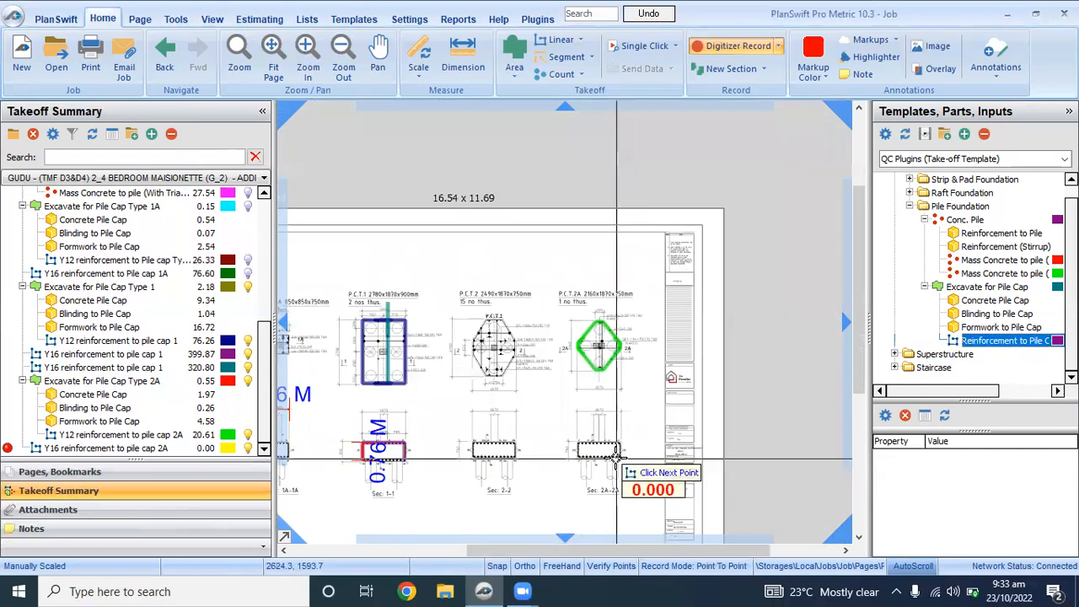
pyautogui.scroll(2, 573, 455)
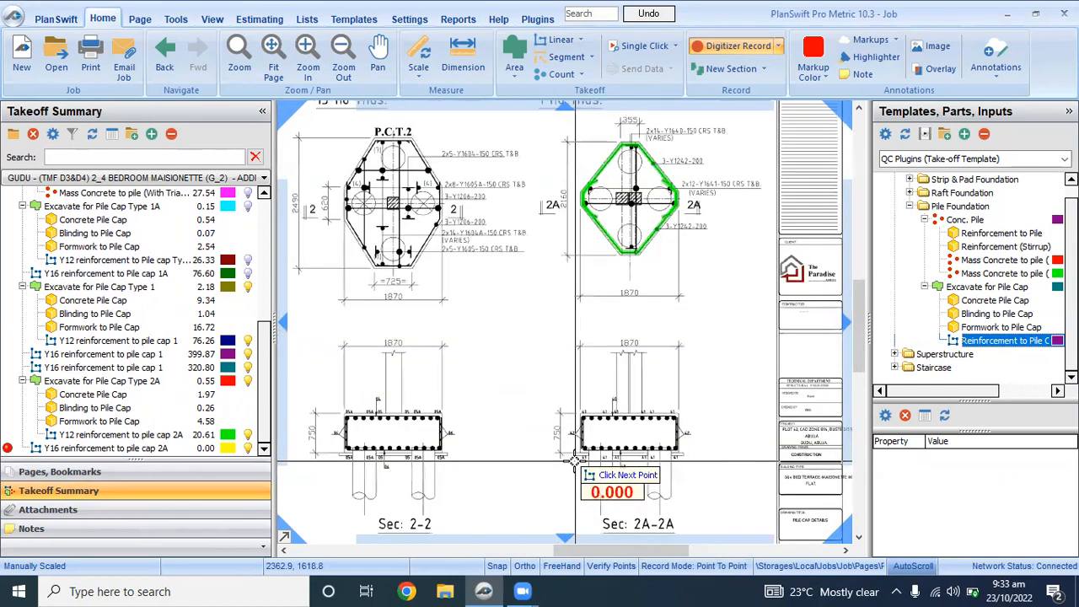
pyautogui.scroll(2, 570, 453)
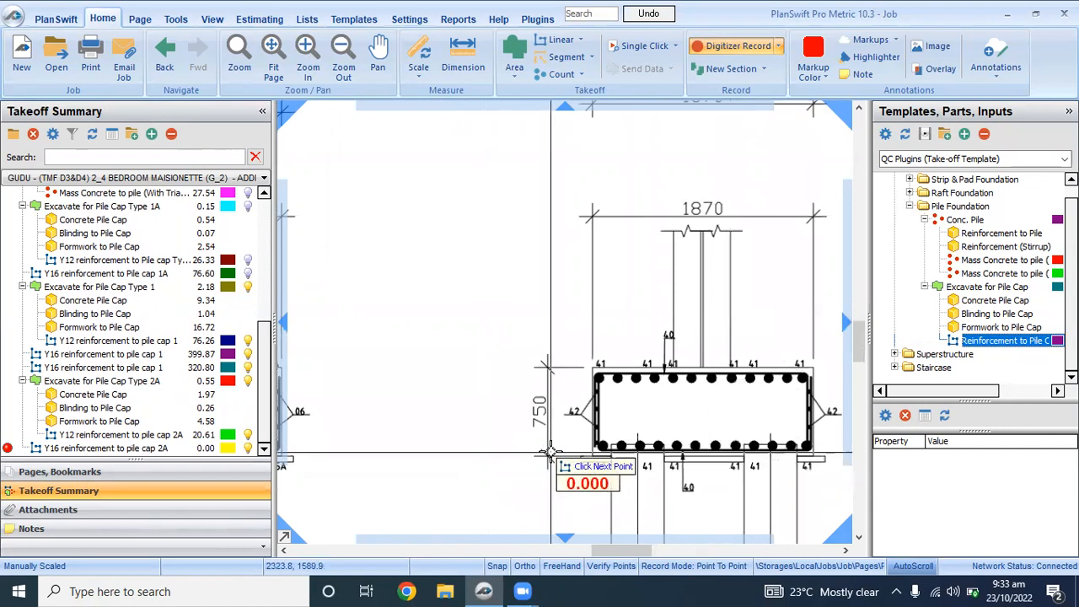
pyautogui.scroll(-3, 547, 455)
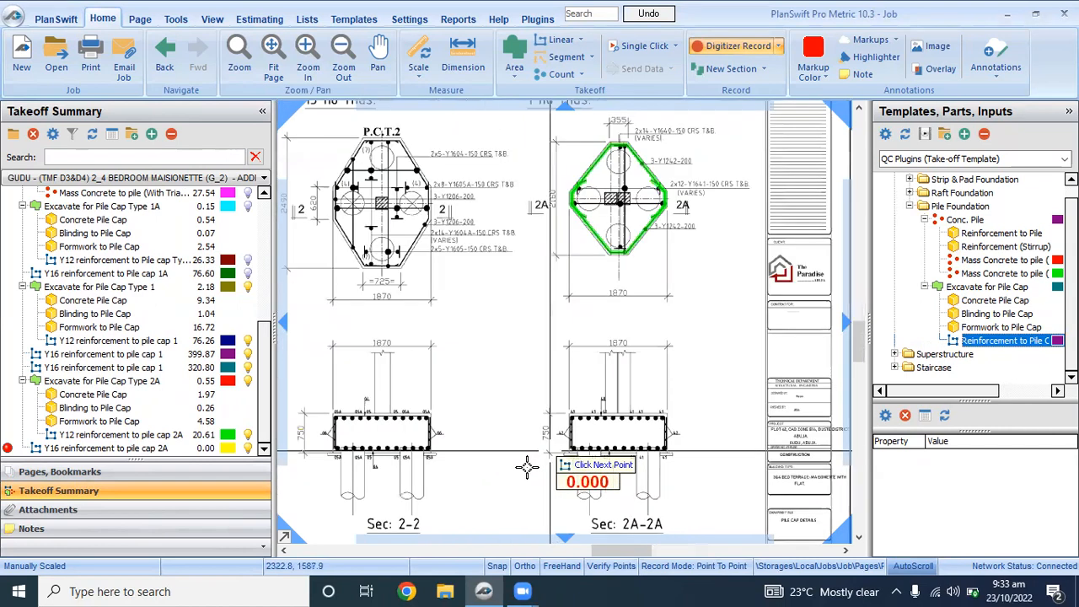
pyautogui.scroll(3, 624, 282)
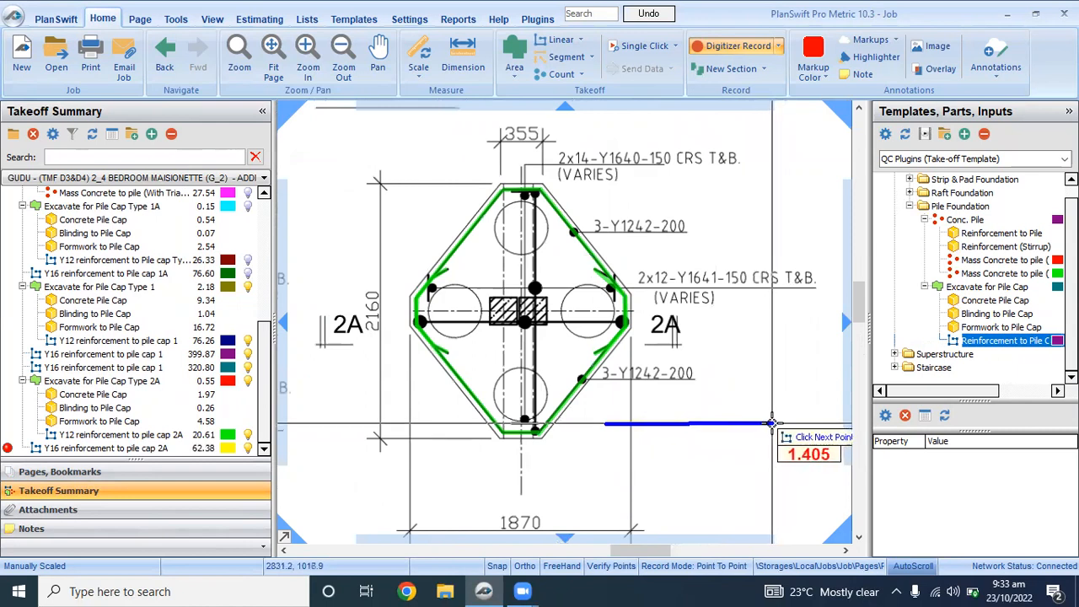
pyautogui.rightClick(772, 423)
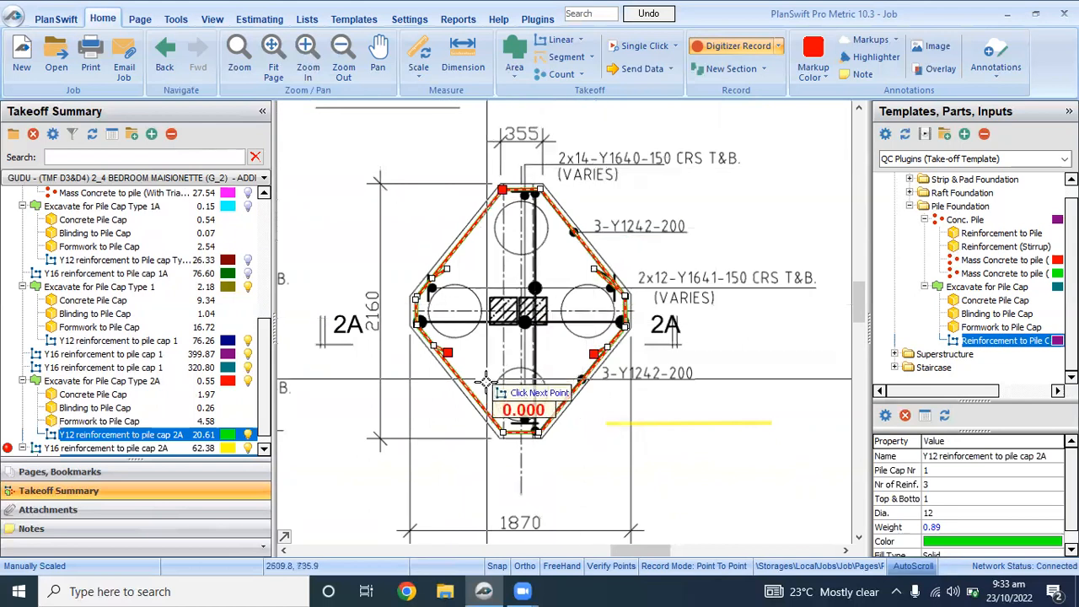
# Step: Trace the horizontal Y16 bar across the middle of the cap plan, about 1.76 m long, and finish recording
pyautogui.click(418, 323)
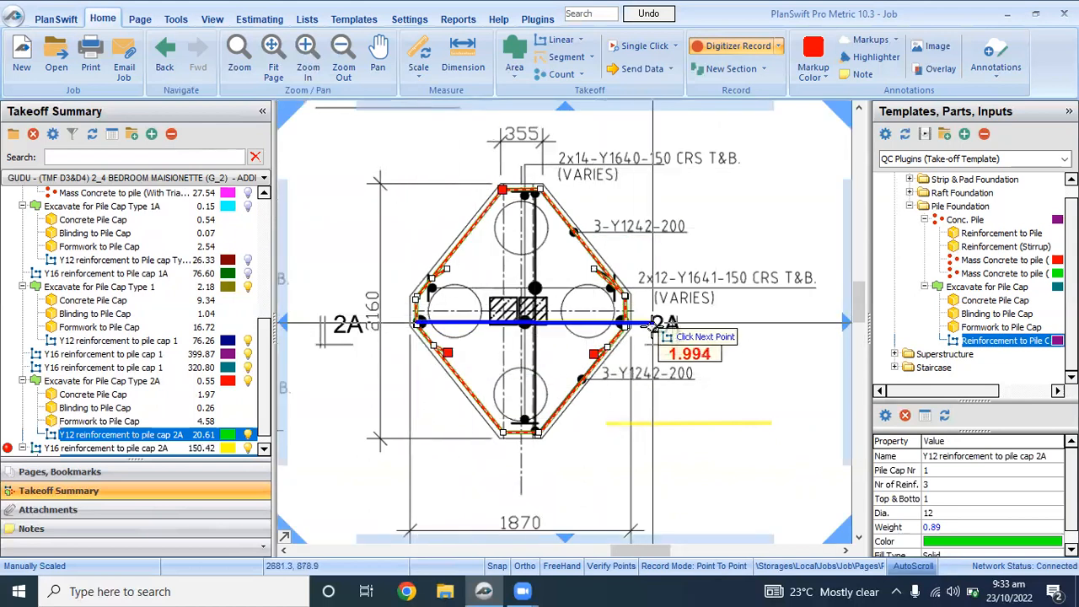
pyautogui.doubleClick(625, 324)
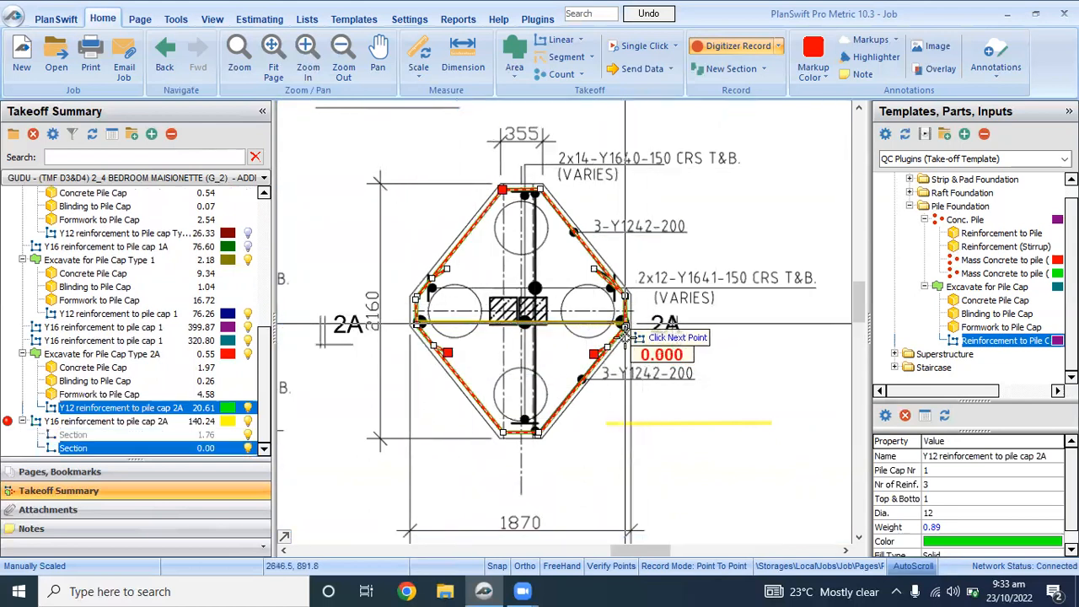
pyautogui.click(722, 48)
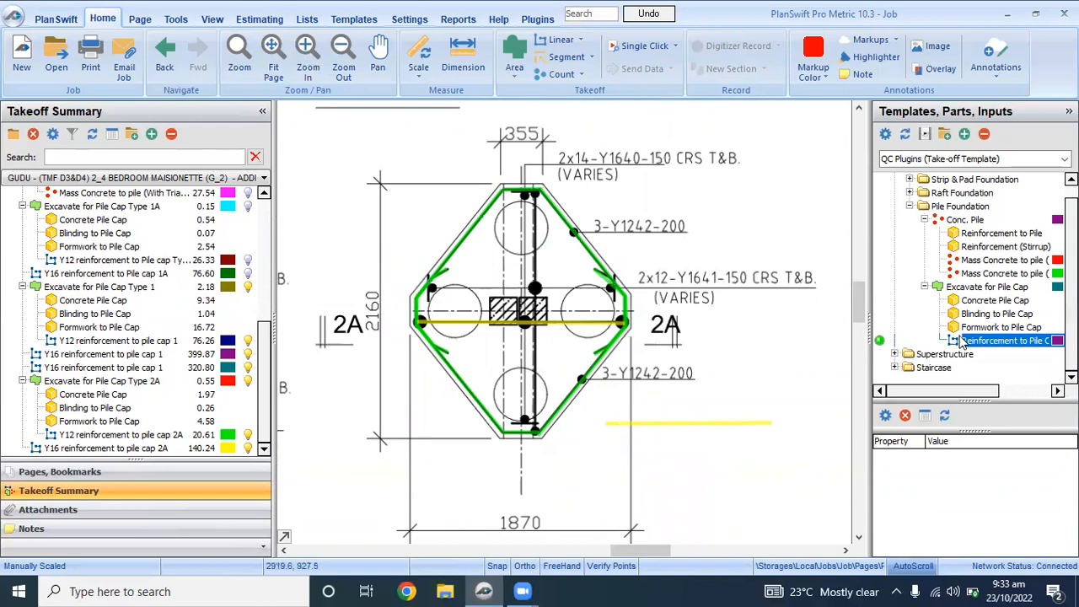
# Step: Add a second reinforcement item named "Y16 reinofrcement to pile cap 2A" with 1 pile cap, 12 bars and a top/bottom count of 2
pyautogui.click(879, 340)
pyautogui.write('Y')
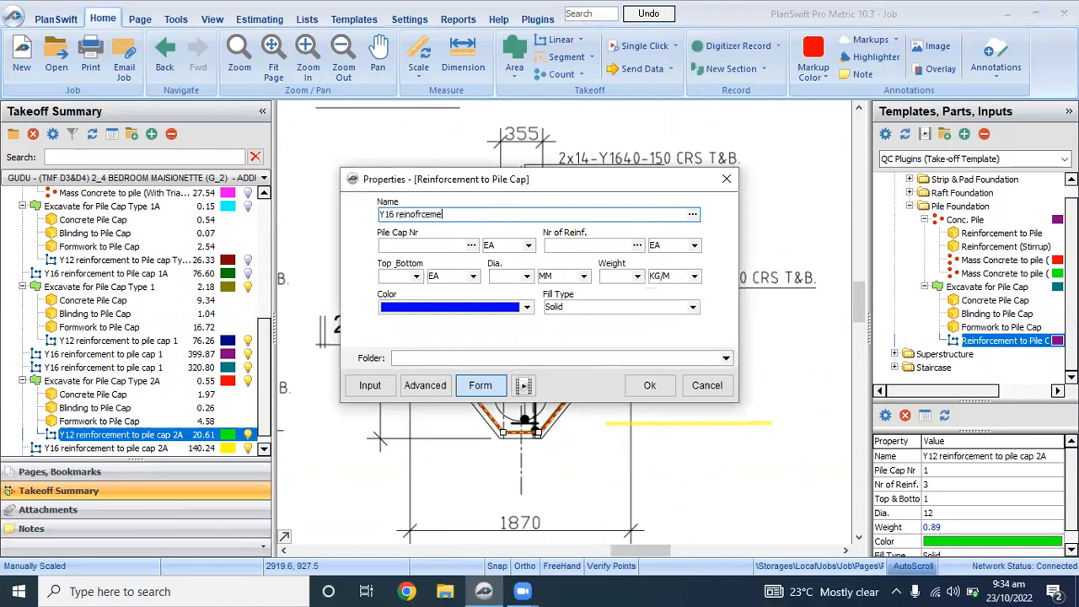
pyautogui.write('16 reinforcement to pile cap 2A')
pyautogui.click(394, 246)
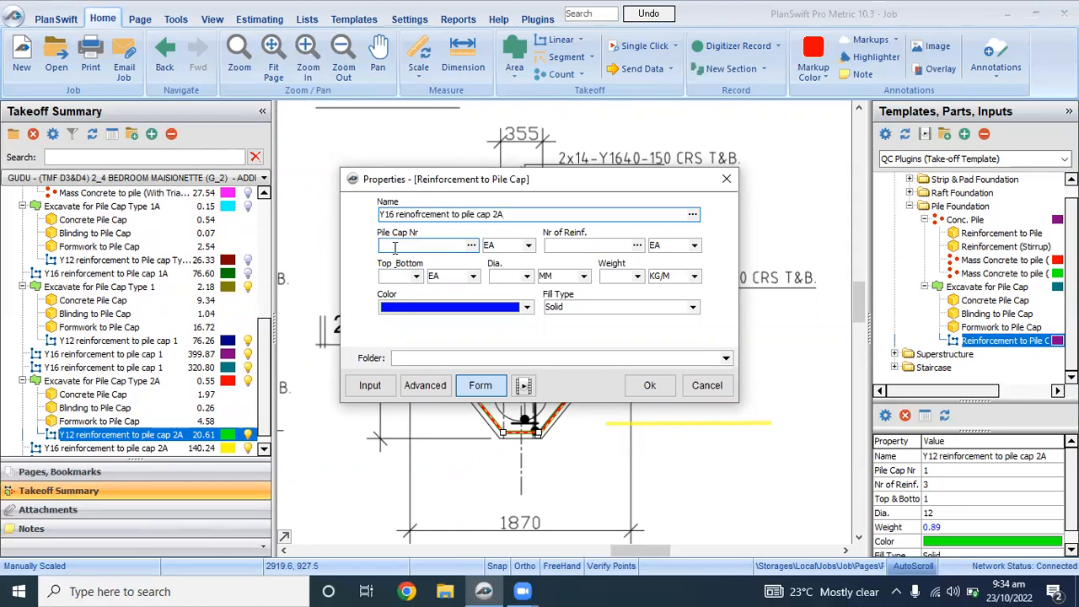
pyautogui.write('1')
pyautogui.click(601, 243)
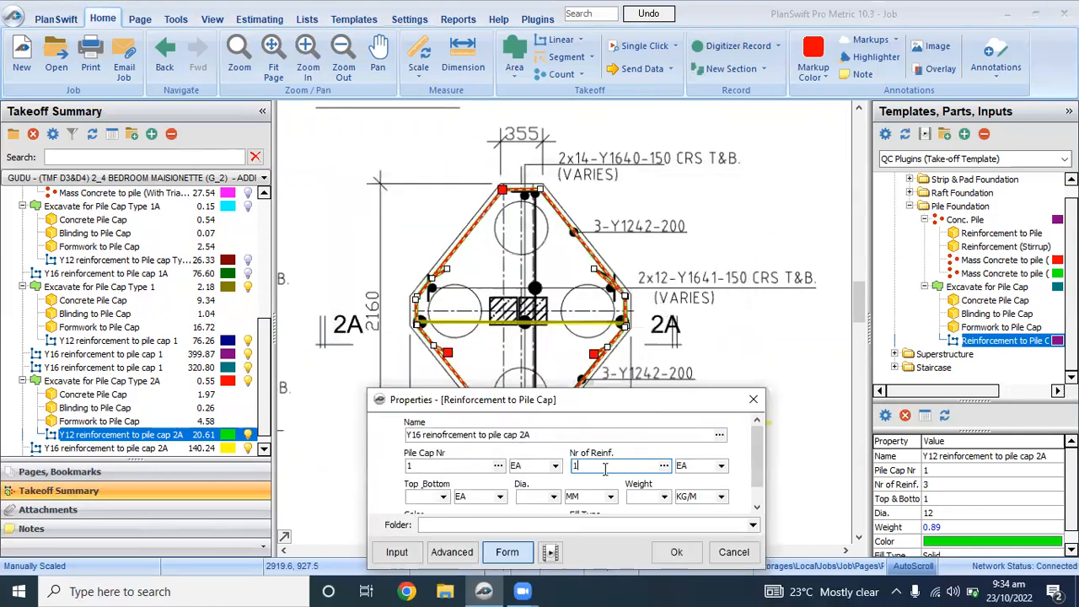
pyautogui.click(443, 495)
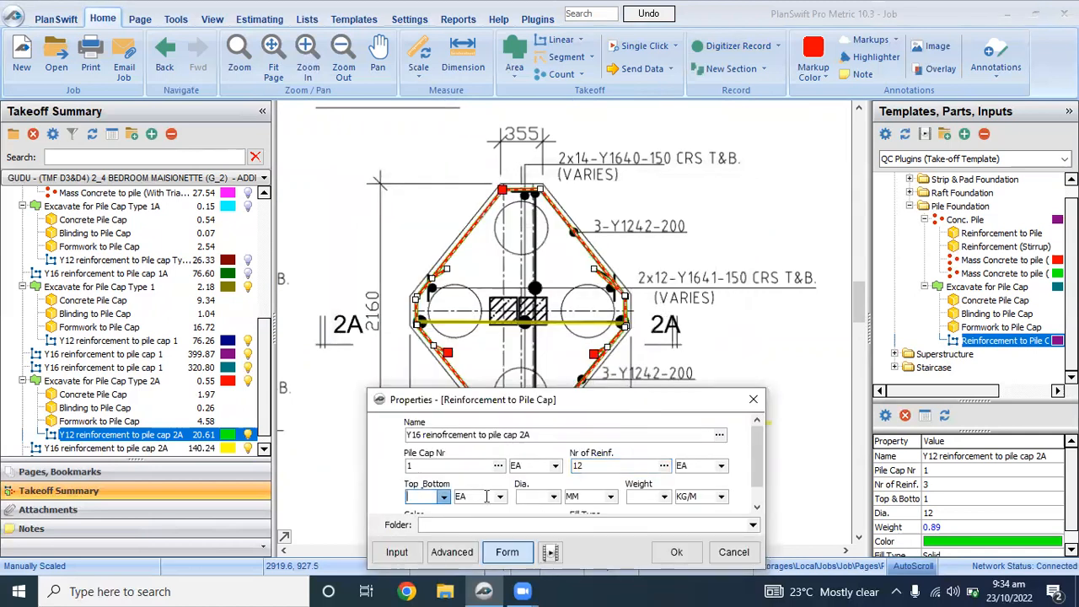
pyautogui.click(421, 523)
# Step: Set the second Y16 item's diameter to 16 mm and its weight to 1.578 kg/m, and accept it for recording
pyautogui.click(553, 497)
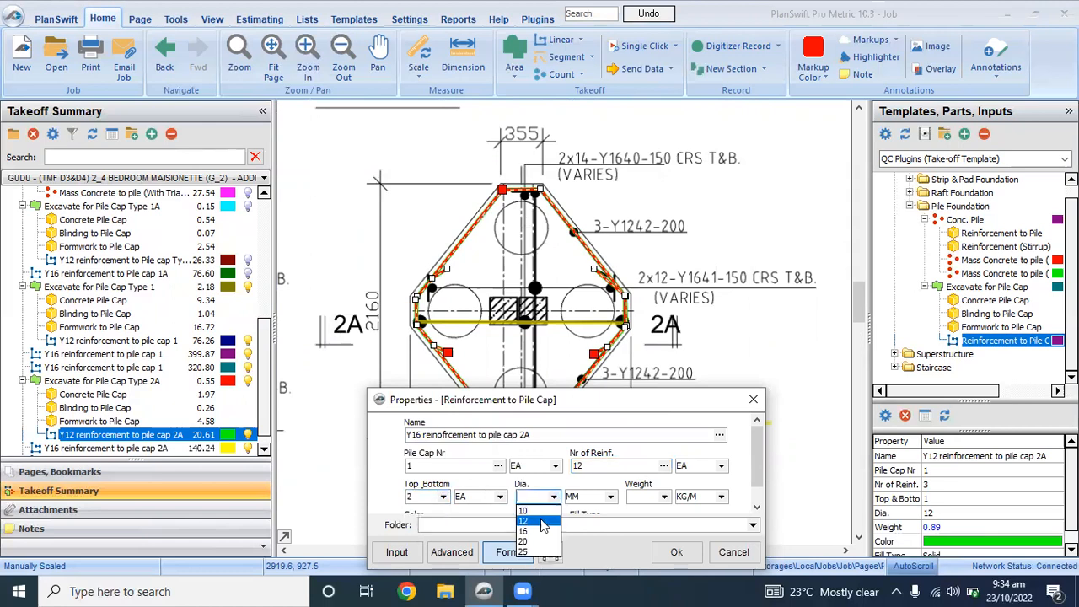
pyautogui.click(534, 531)
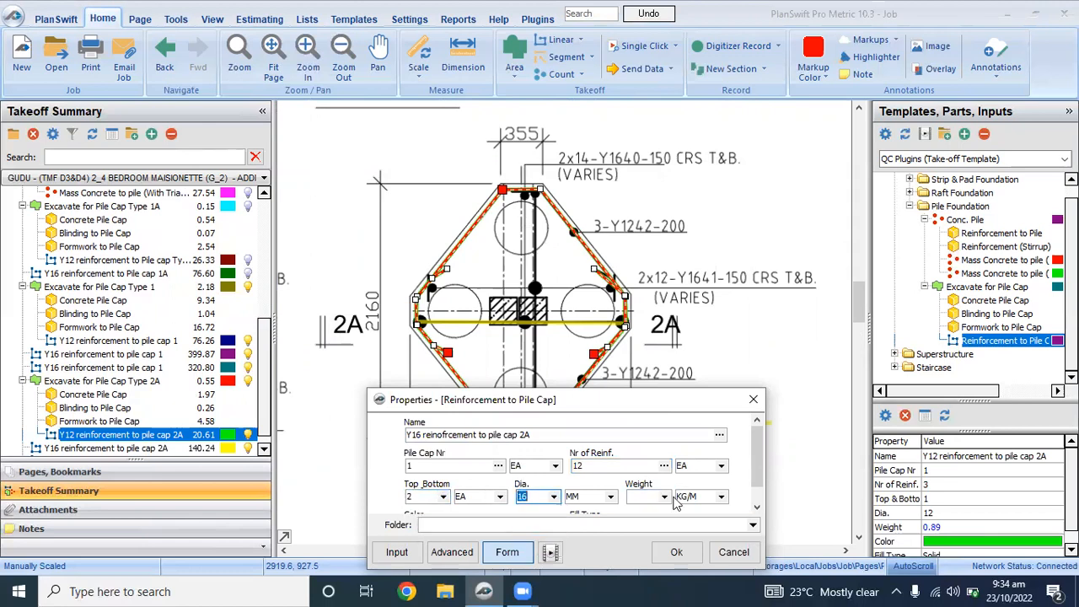
pyautogui.click(664, 496)
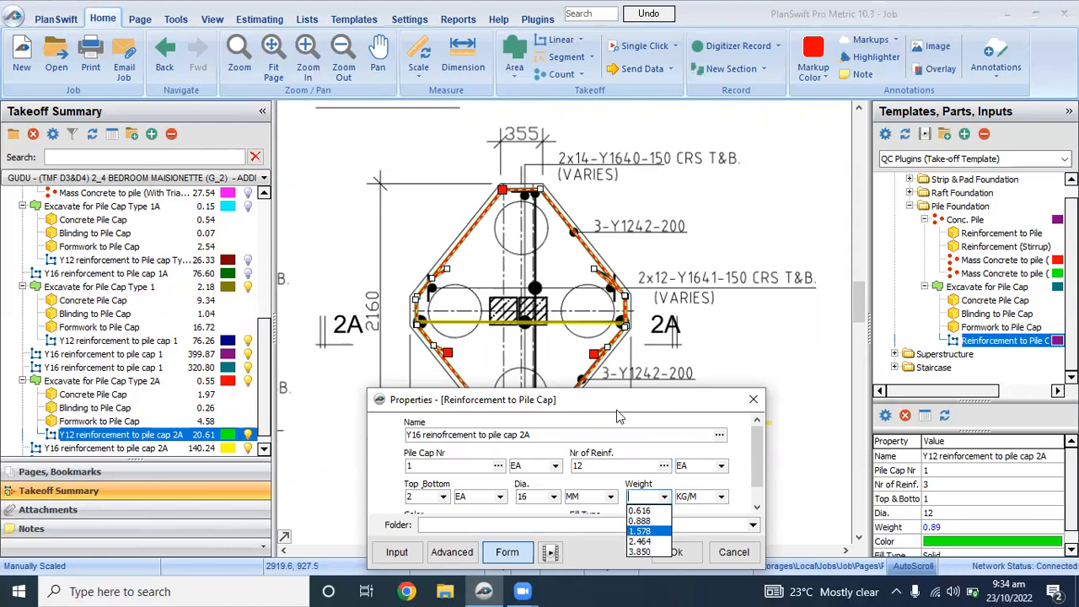
pyautogui.click(617, 417)
pyautogui.moveTo(602, 401); pyautogui.dragTo(585, 190)
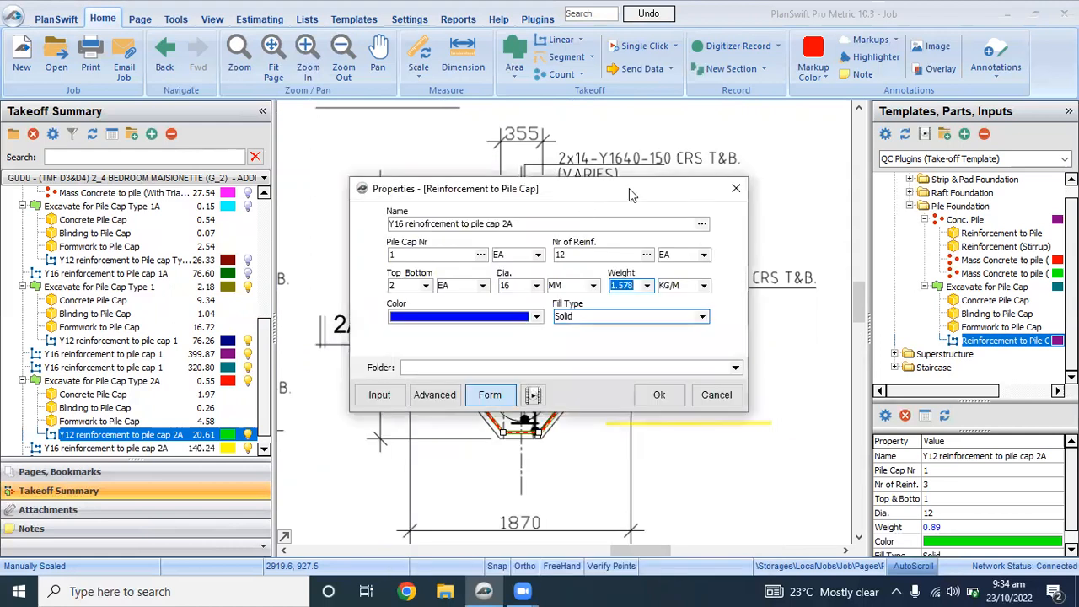
pyautogui.click(657, 394)
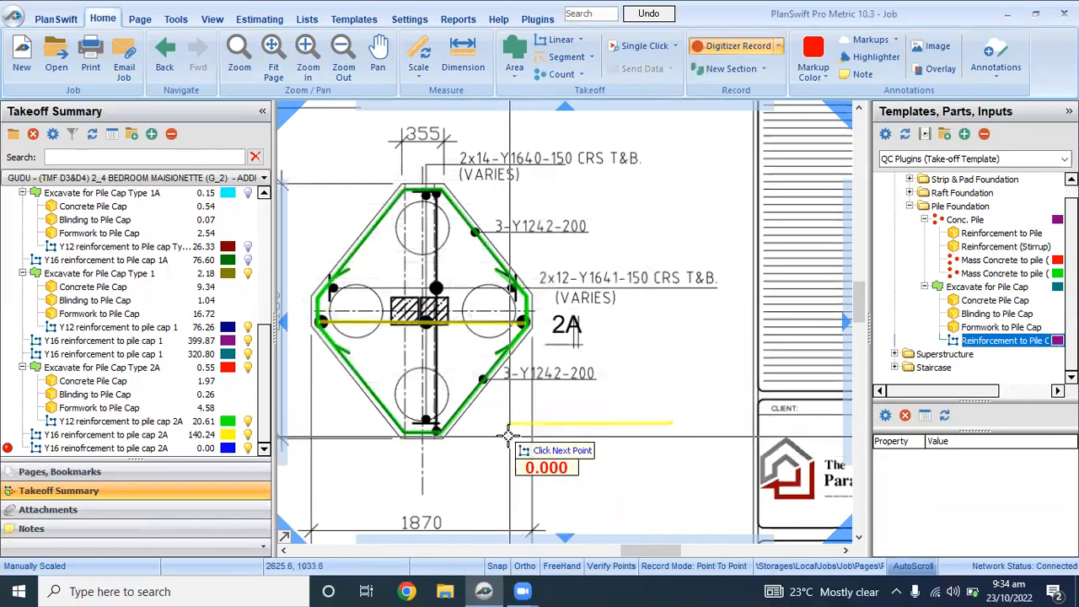
# Step: Draw the second Y16 item's first section, about 1.42 m long, horizontally just below the yellow line beside the cap plan
pyautogui.click(670, 436)
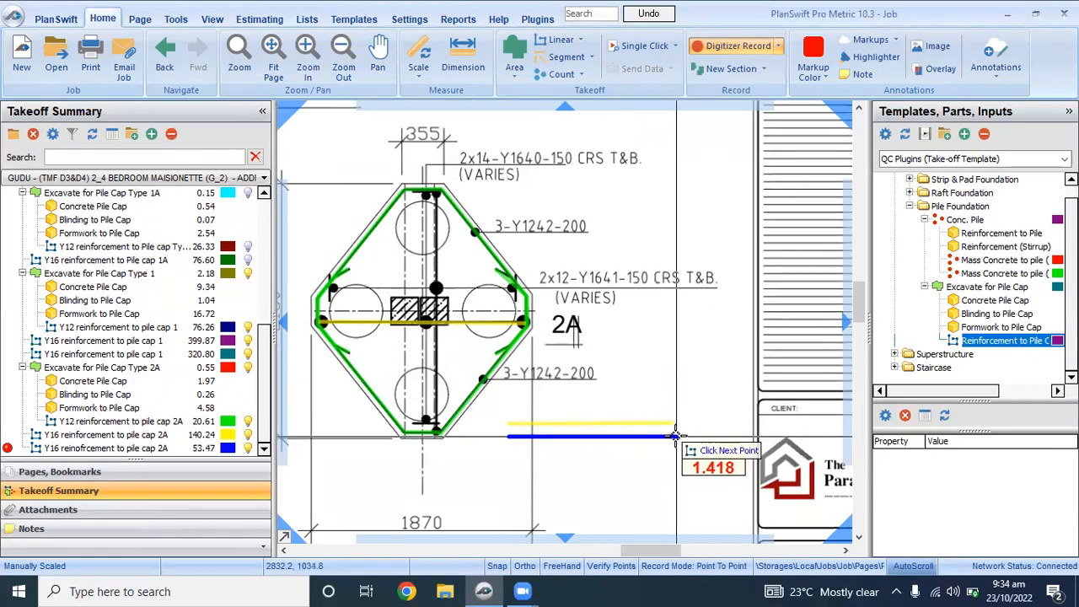
pyautogui.click(674, 435)
pyautogui.scroll(-3, 675, 436)
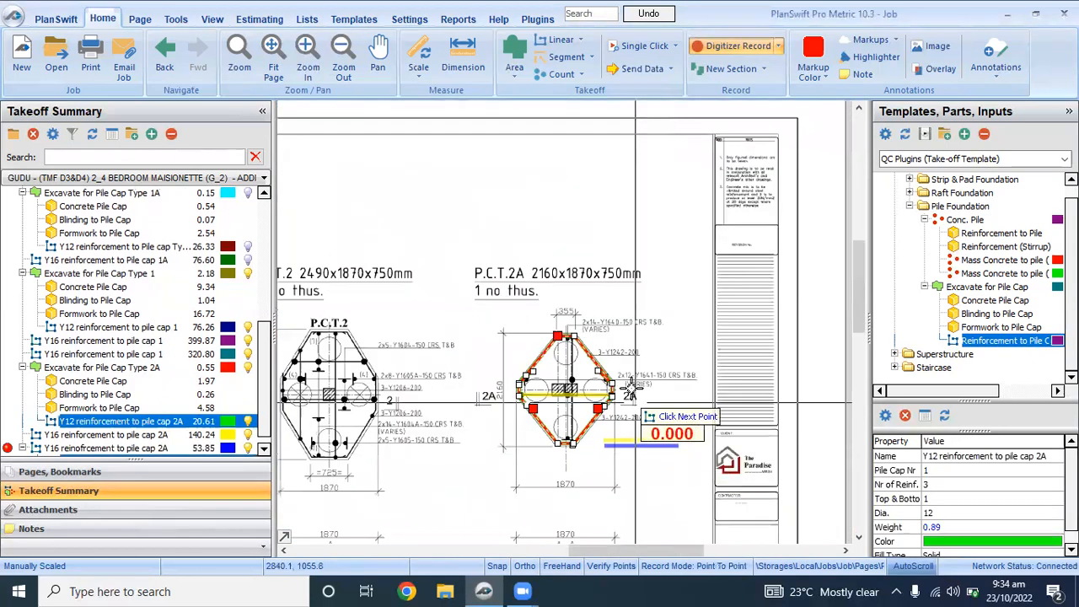
# Step: Trace the vertical Y16 bar from the cap plan's top edge to its bottom edge, about 2.05 m long, and finish recording
pyautogui.scroll(3, 581, 422)
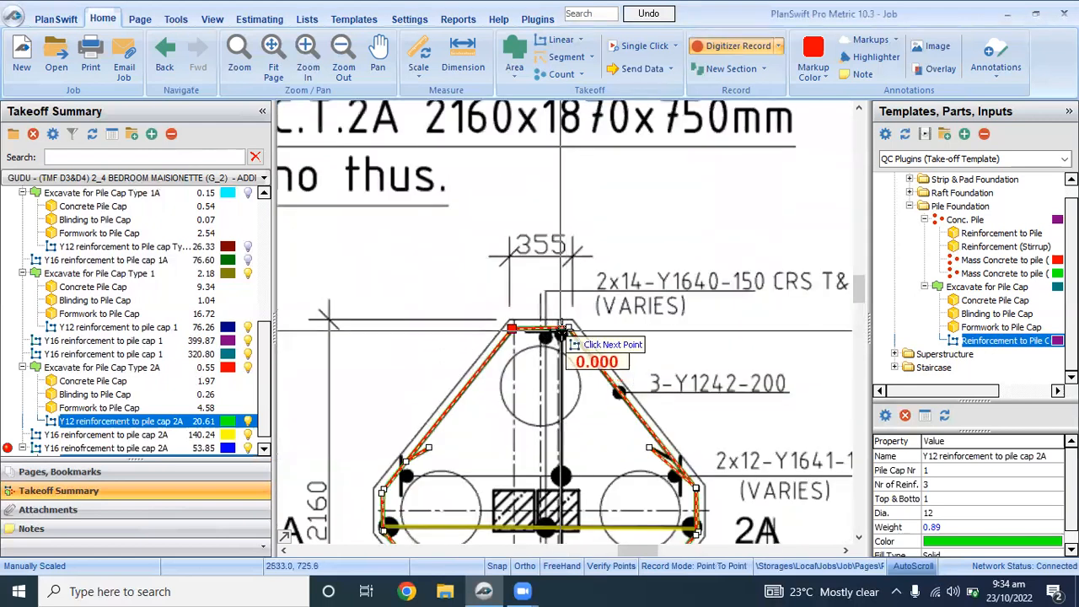
pyautogui.click(562, 329)
pyautogui.scroll(-3, 562, 328)
pyautogui.scroll(4, 565, 440)
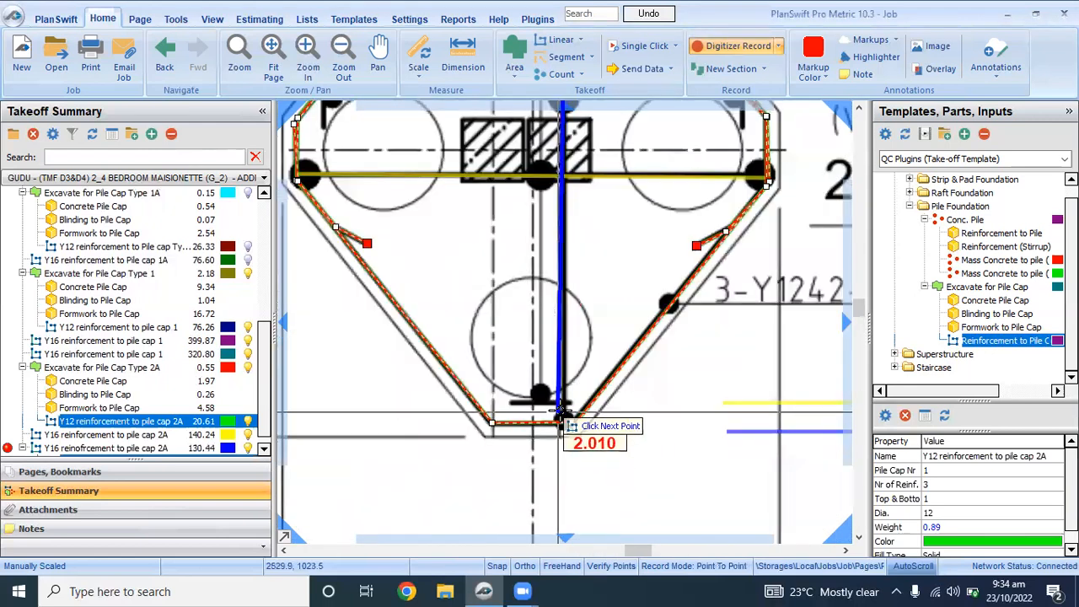
pyautogui.click(566, 423)
pyautogui.scroll(-3, 570, 438)
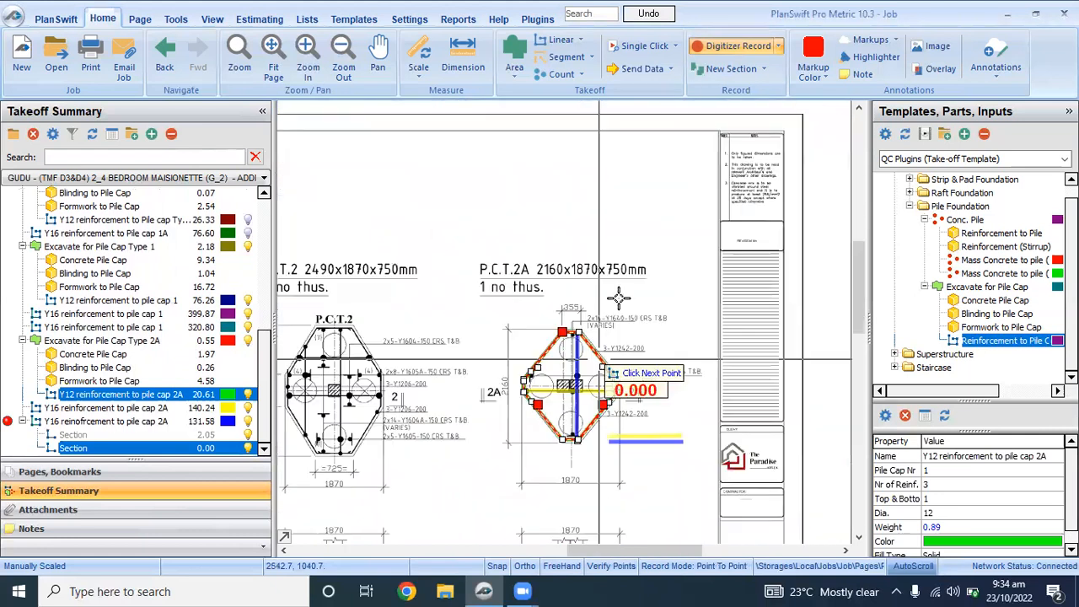
pyautogui.press('Escape')
# Step: Review the takeoff marks on the pile cap plans, and examine Sections 1-1 and 2-2
pyautogui.scroll(-3, 581, 359)
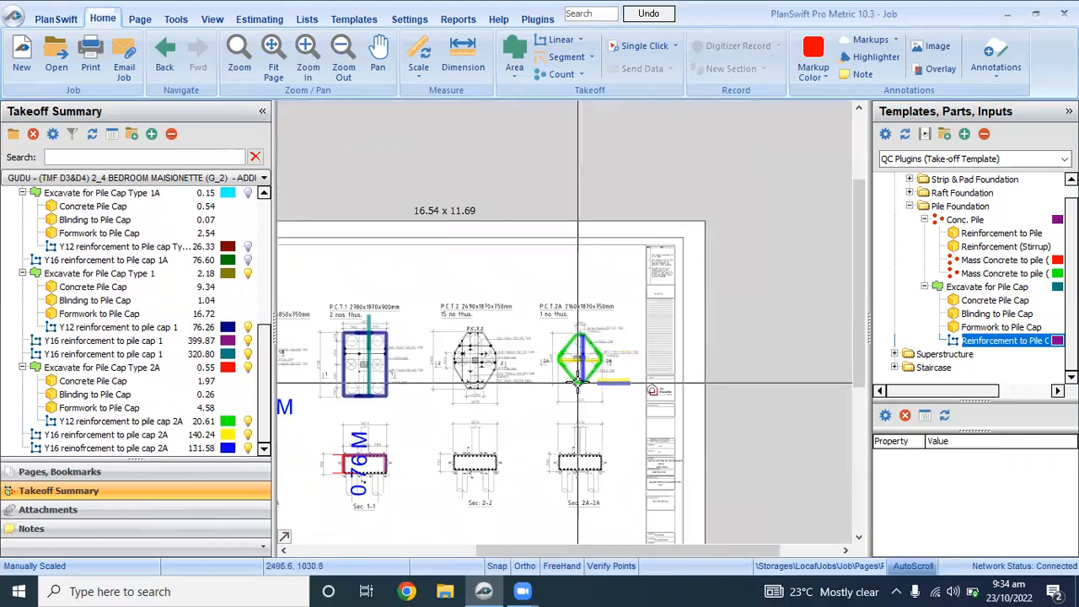
pyautogui.scroll(4, 567, 362)
pyautogui.scroll(-2, 664, 467)
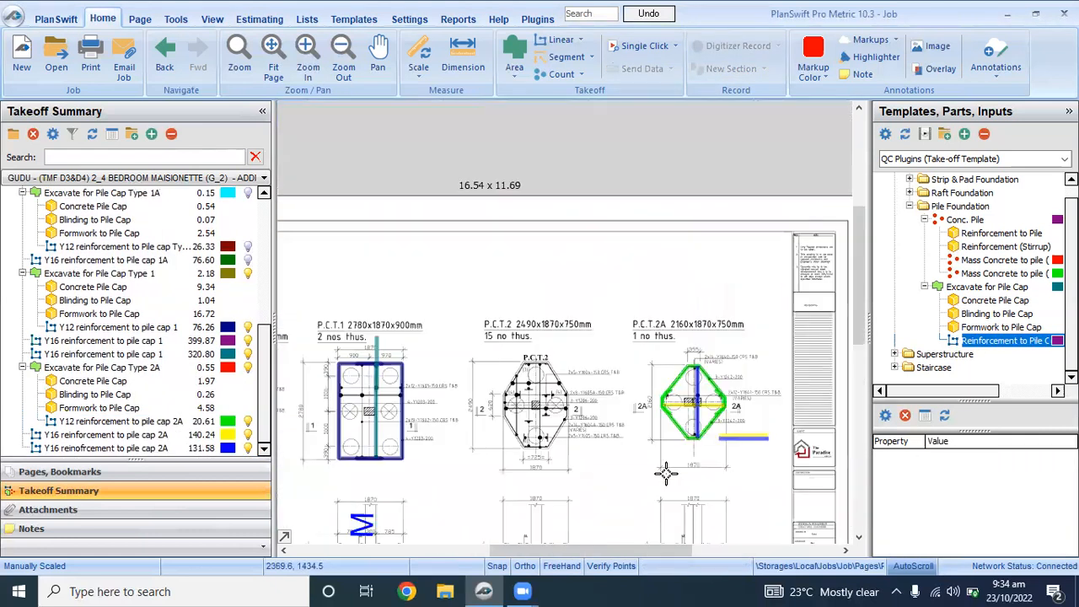
pyautogui.scroll(-4, 665, 473)
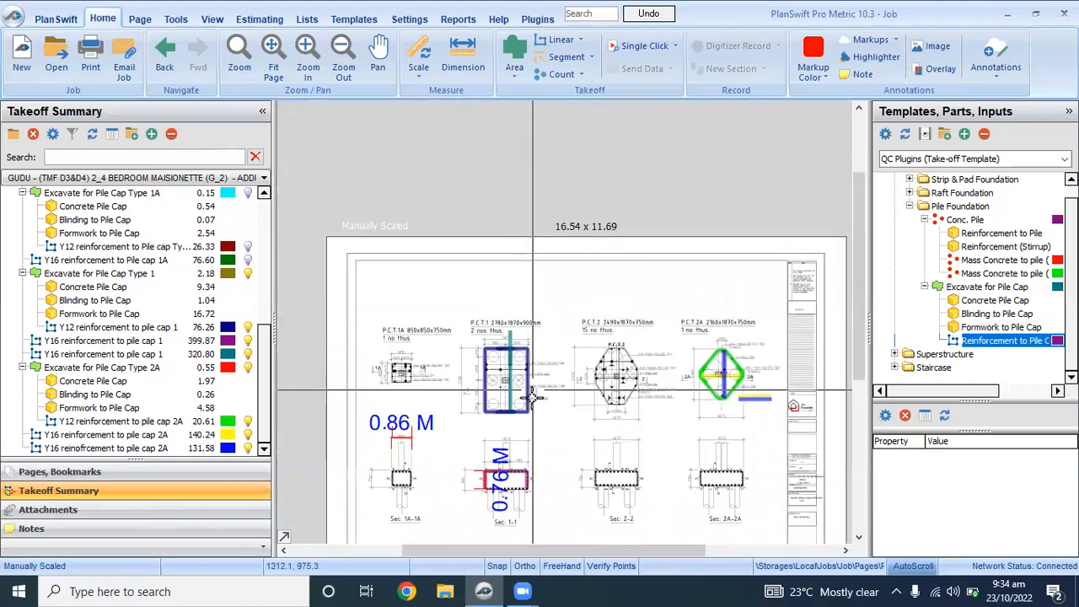
pyautogui.moveTo(861, 223); pyautogui.dragTo(860, 320)
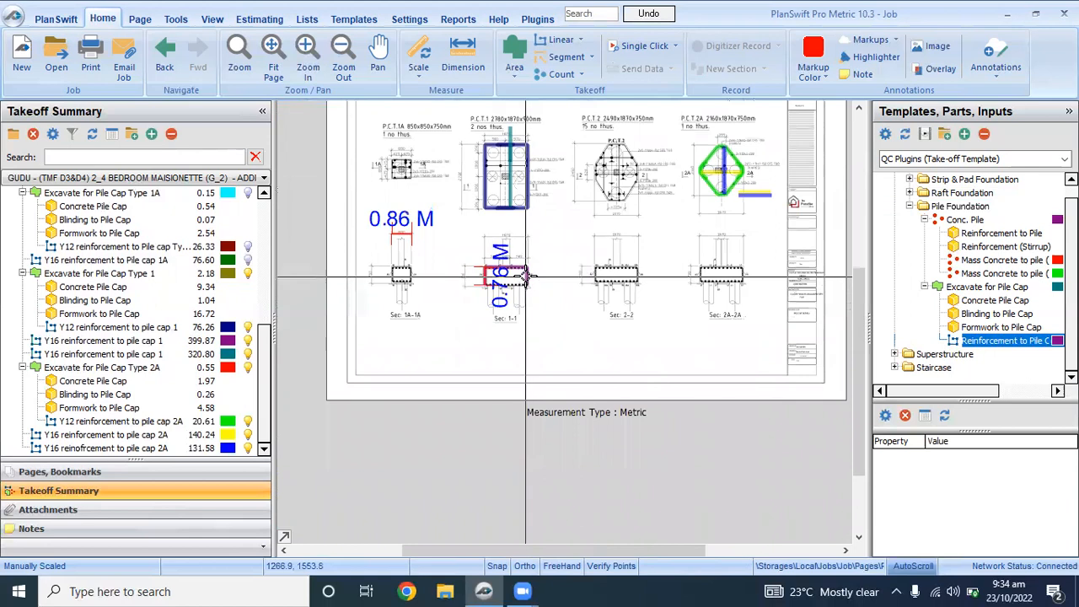
pyautogui.scroll(4, 534, 273)
pyautogui.scroll(-2, 539, 290)
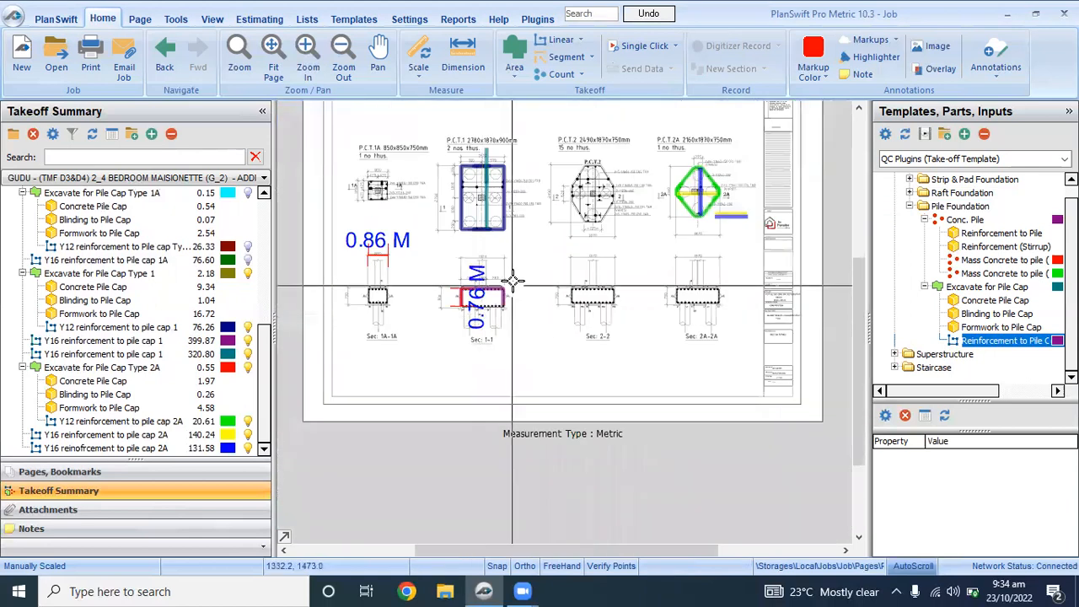
pyautogui.scroll(2, 515, 281)
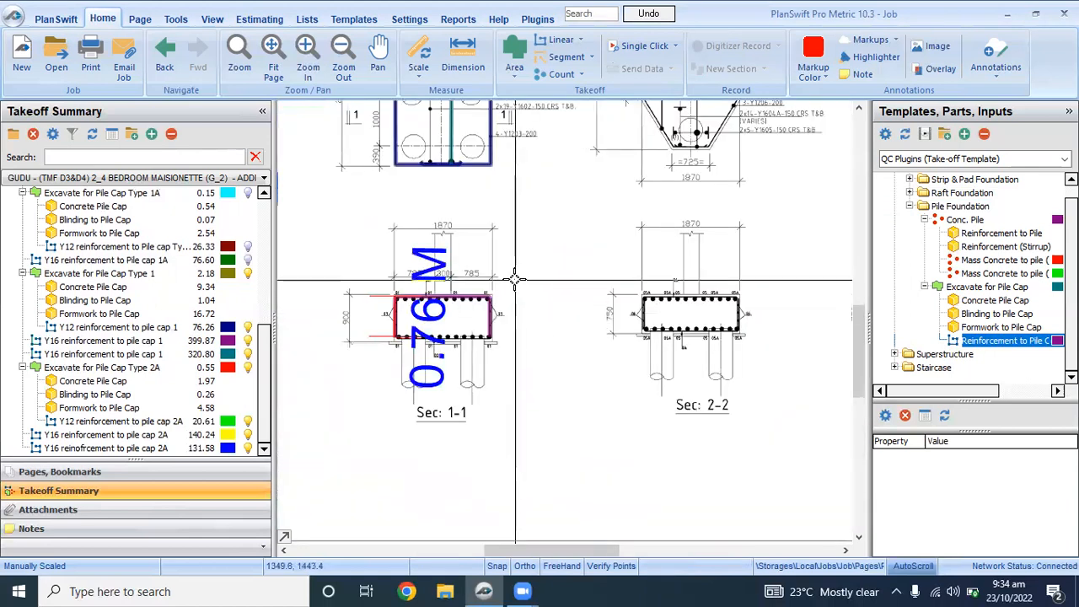